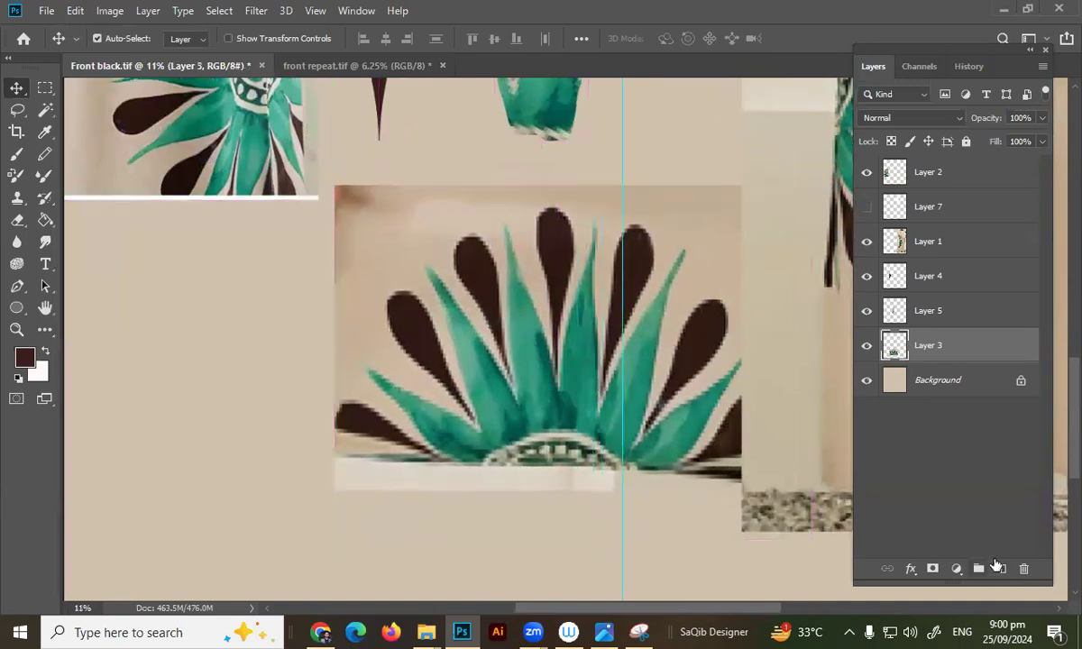
Add a new layer above Layer 3 and trace both sides of the third green leaf from the left with the Pen tool.
click(1001, 569)
key(p)
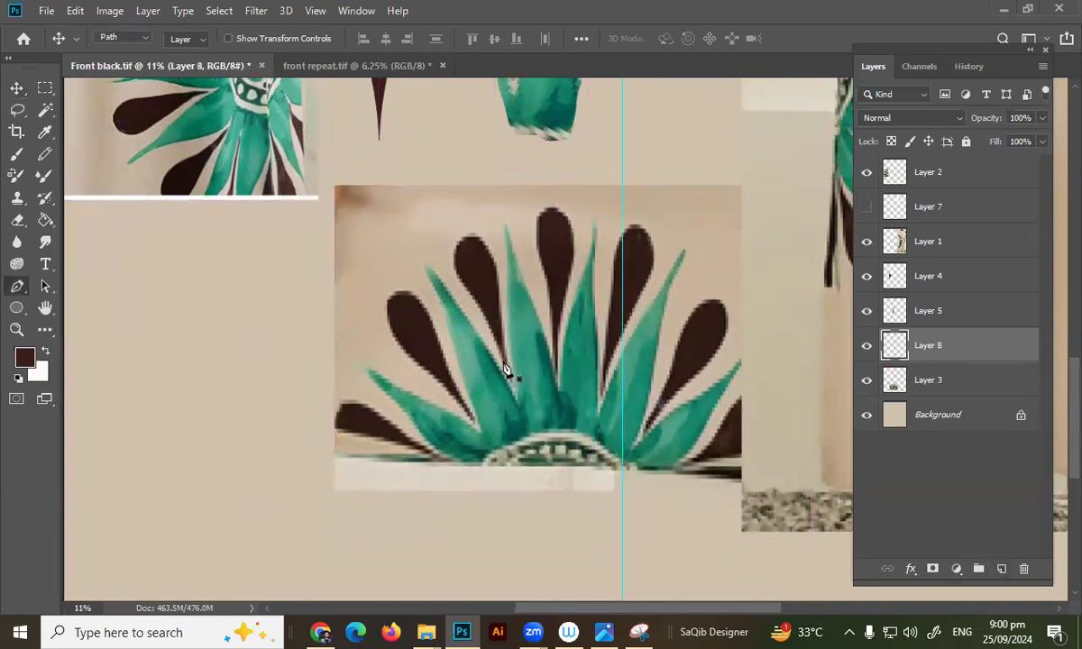
scroll(519, 332, up, 2)
click(516, 438)
scroll(516, 342, down, 2)
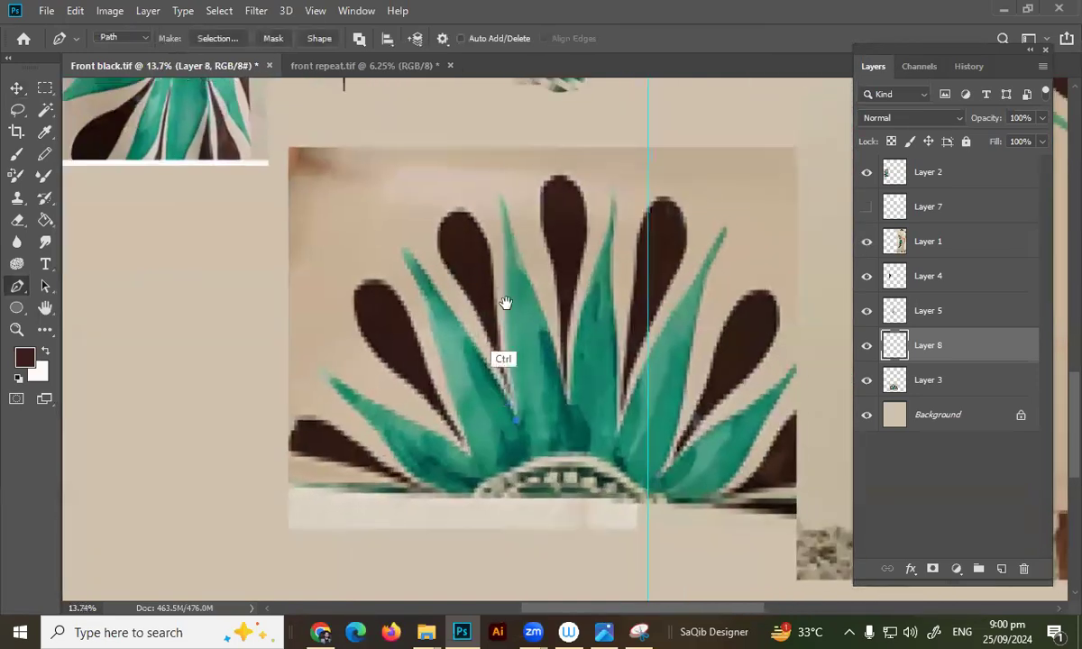
drag(503, 296, 503, 263)
scroll(498, 229, up, 3)
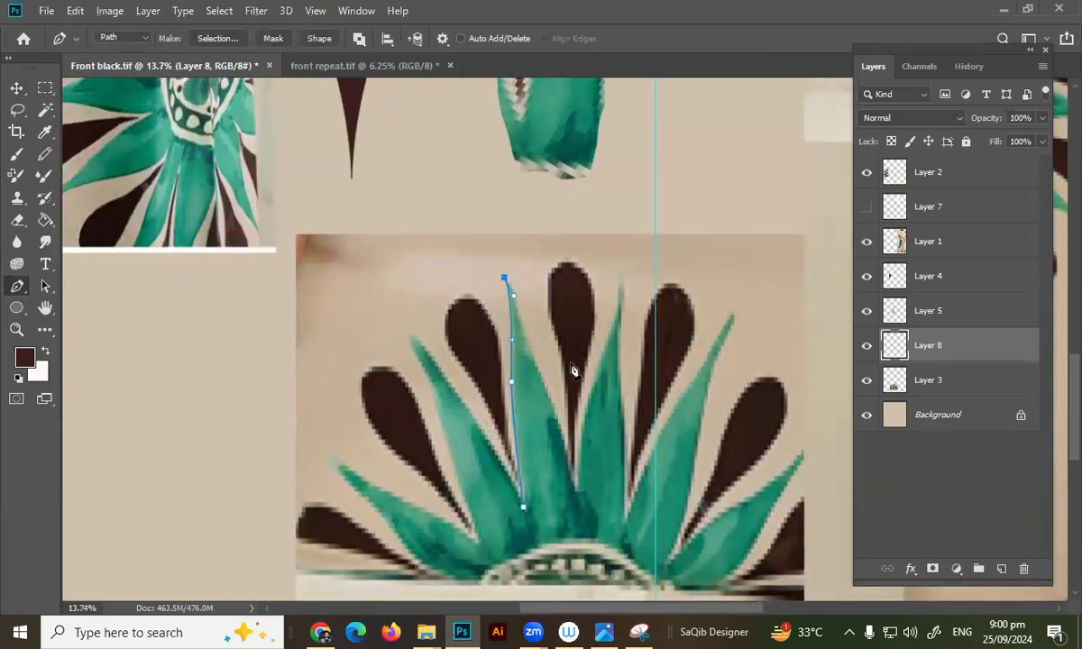
drag(536, 358, 546, 389)
drag(578, 506, 584, 535)
Continue the path up and around the fourth green leaf, ending at a corner anchor at its right base.
scroll(581, 390, right, 1)
drag(577, 367, 594, 318)
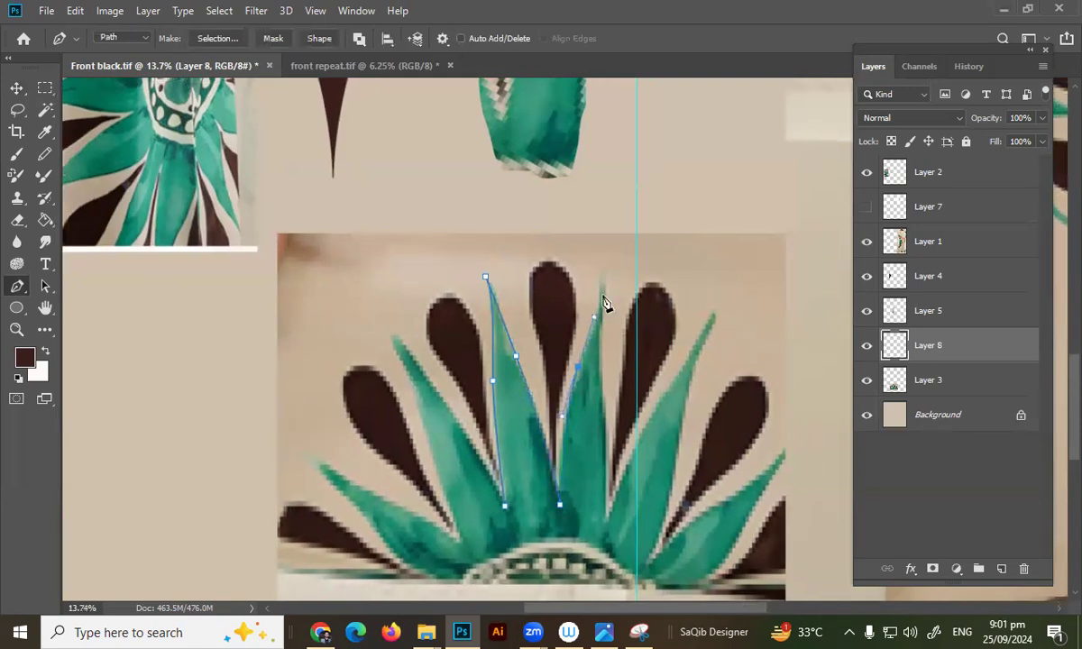
drag(604, 268, 603, 245)
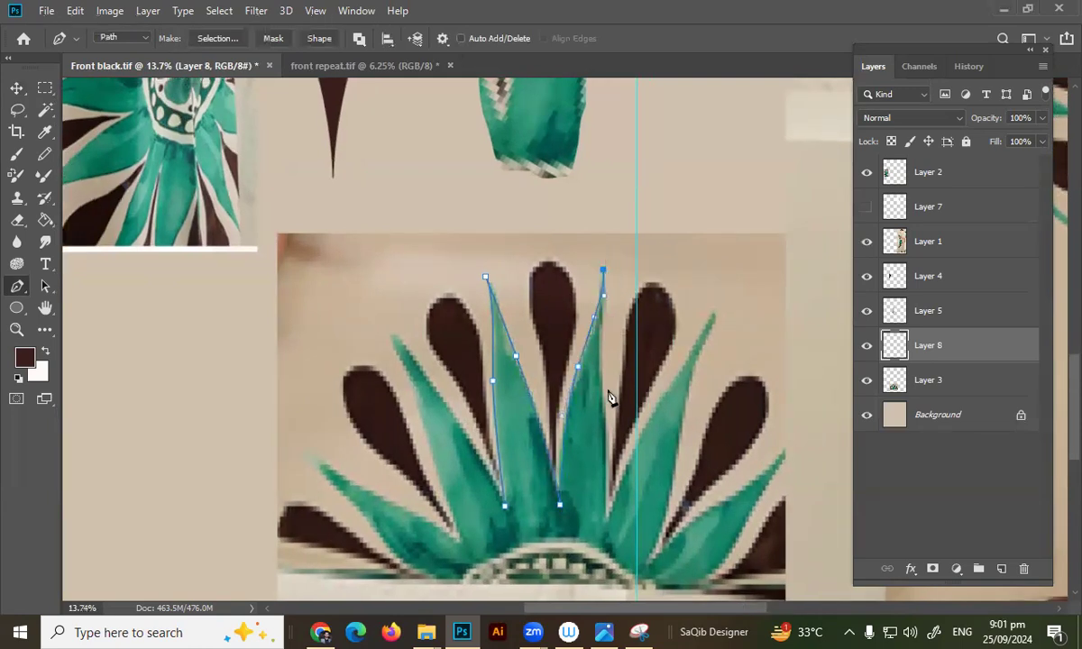
drag(603, 381, 606, 430)
drag(610, 512, 604, 445)
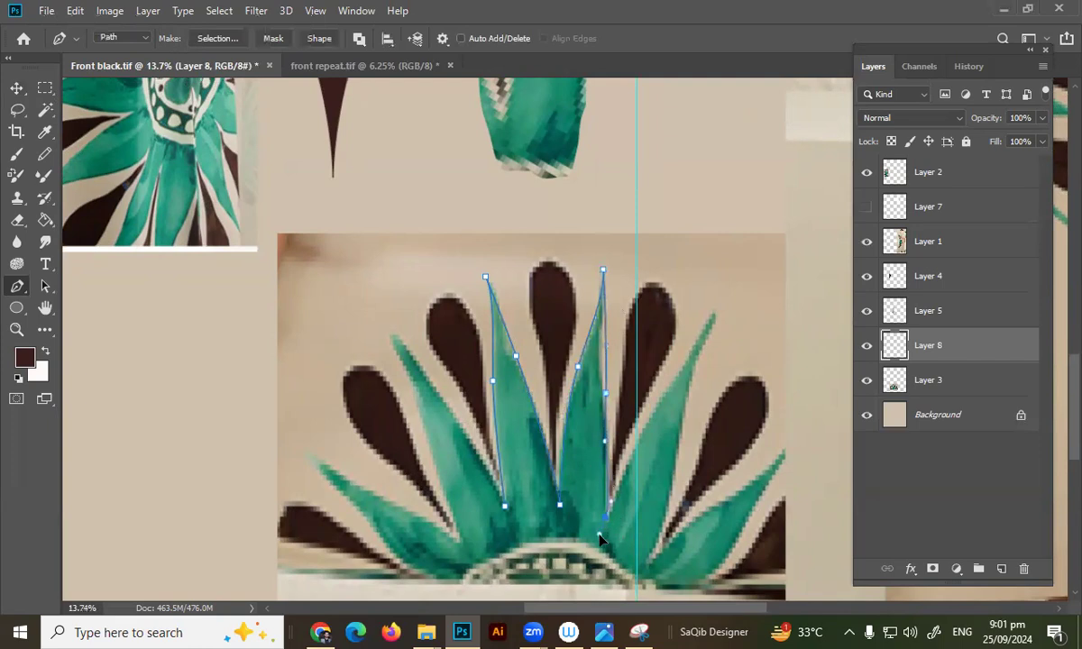
drag(600, 537, 600, 568)
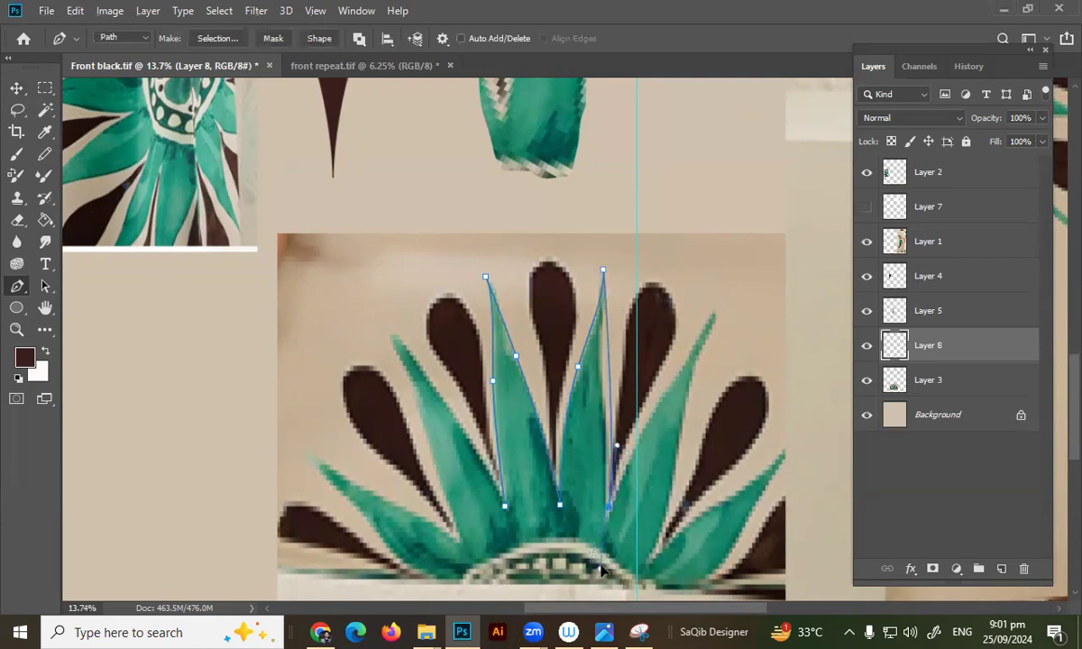
alt+click(610, 511)
Extend the path around the fifth green leaf, over its tip and down to the end of the beaded arc.
drag(687, 361, 721, 322)
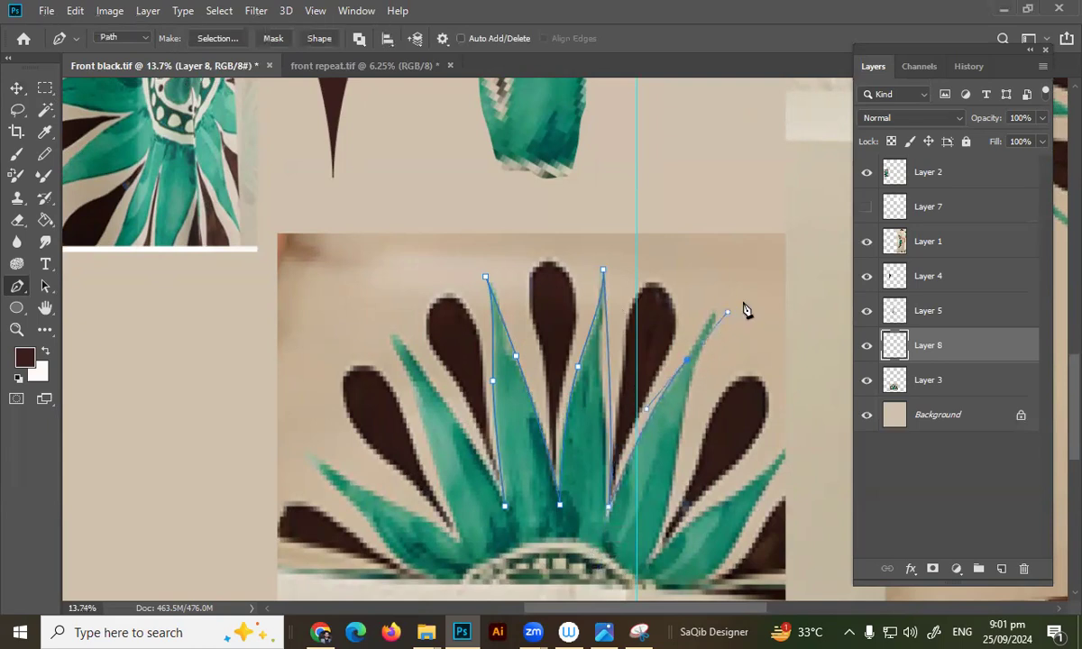
key(ctrl+z)
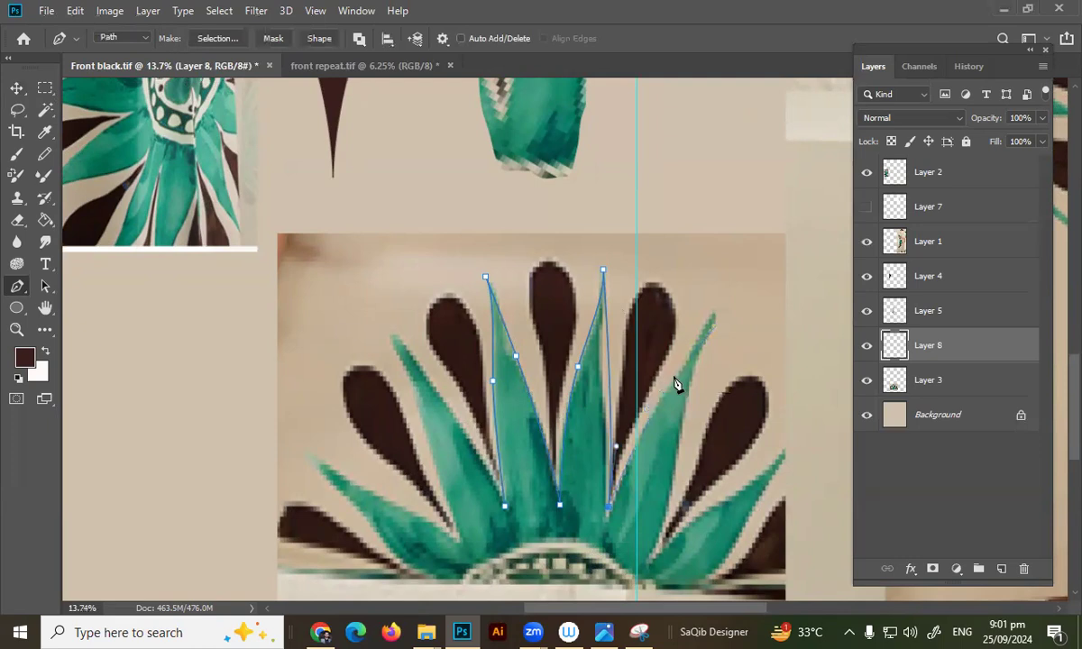
drag(690, 352, 722, 300)
scroll(711, 384, down, 2)
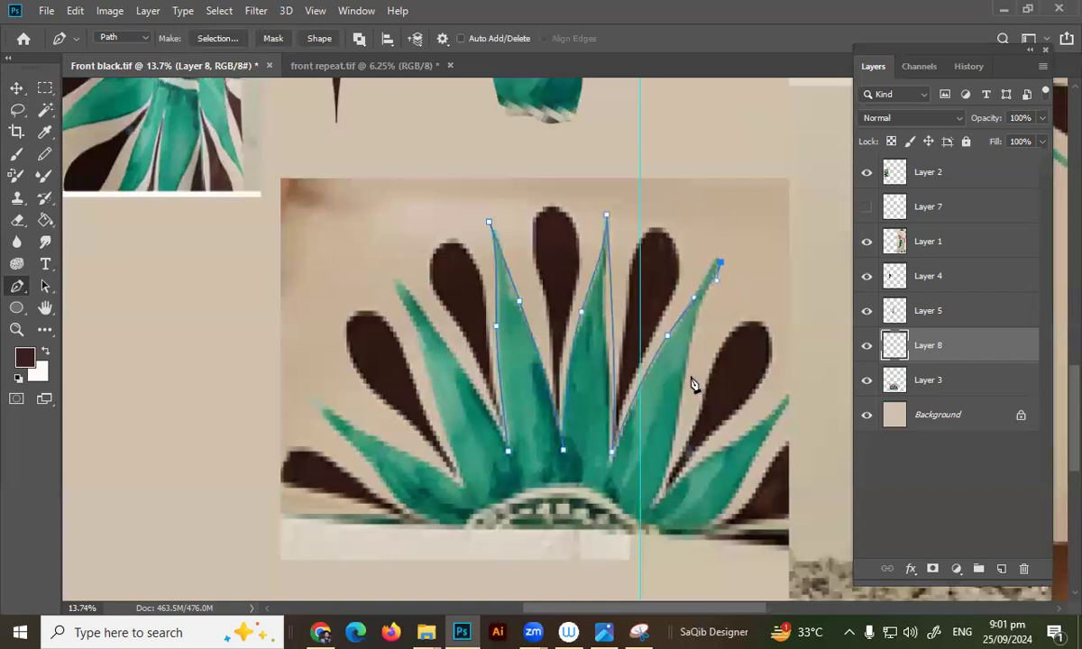
drag(688, 375, 671, 458)
key(ctrl+z)
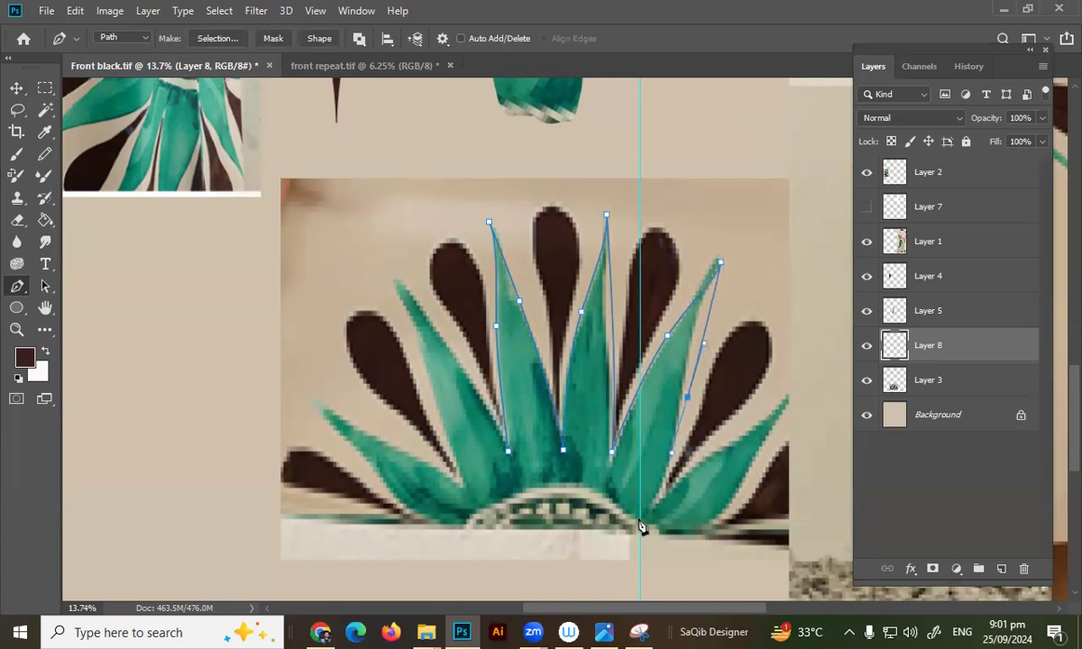
drag(641, 519, 687, 498)
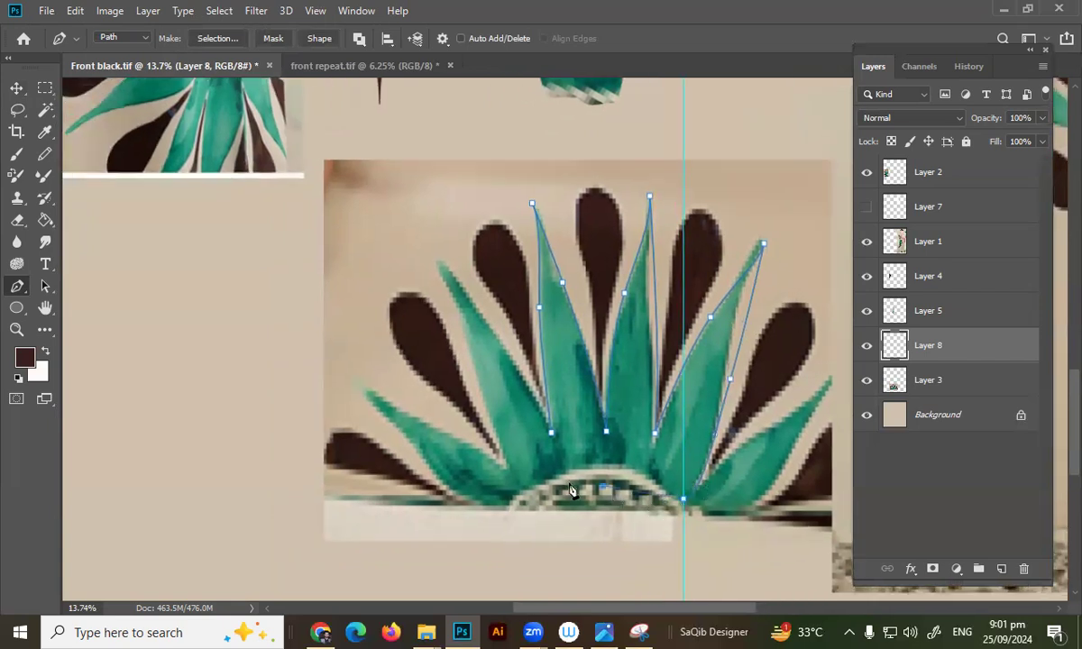
Run the path along the beaded base arc and around the leftmost green leaf to its inner base.
click(523, 503)
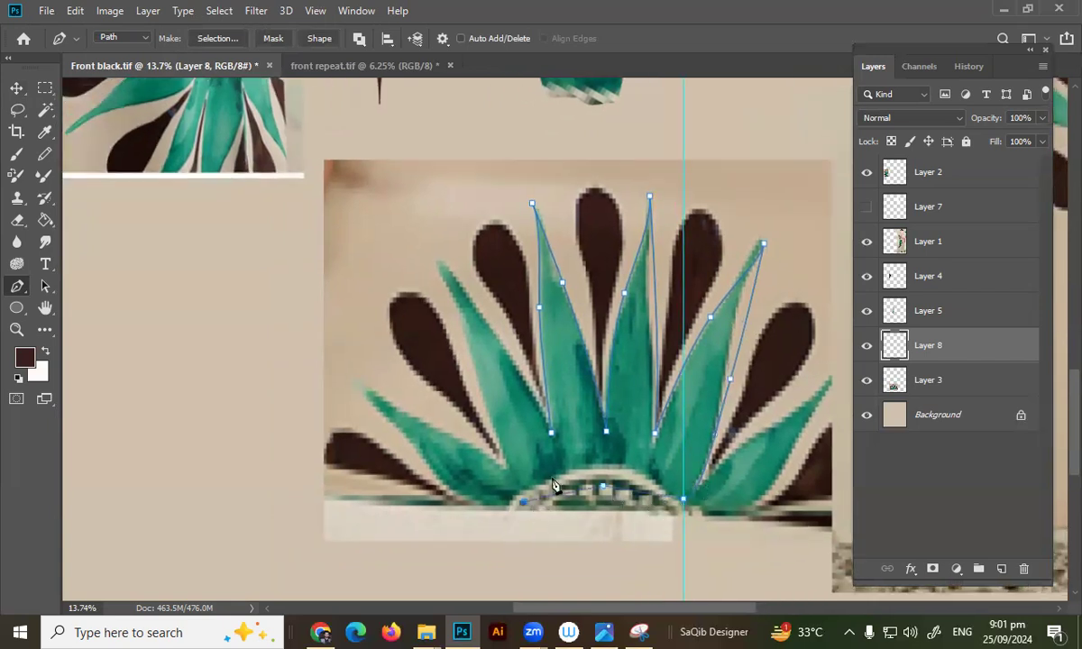
click(500, 515)
drag(428, 458, 400, 415)
click(397, 419)
drag(349, 374, 363, 382)
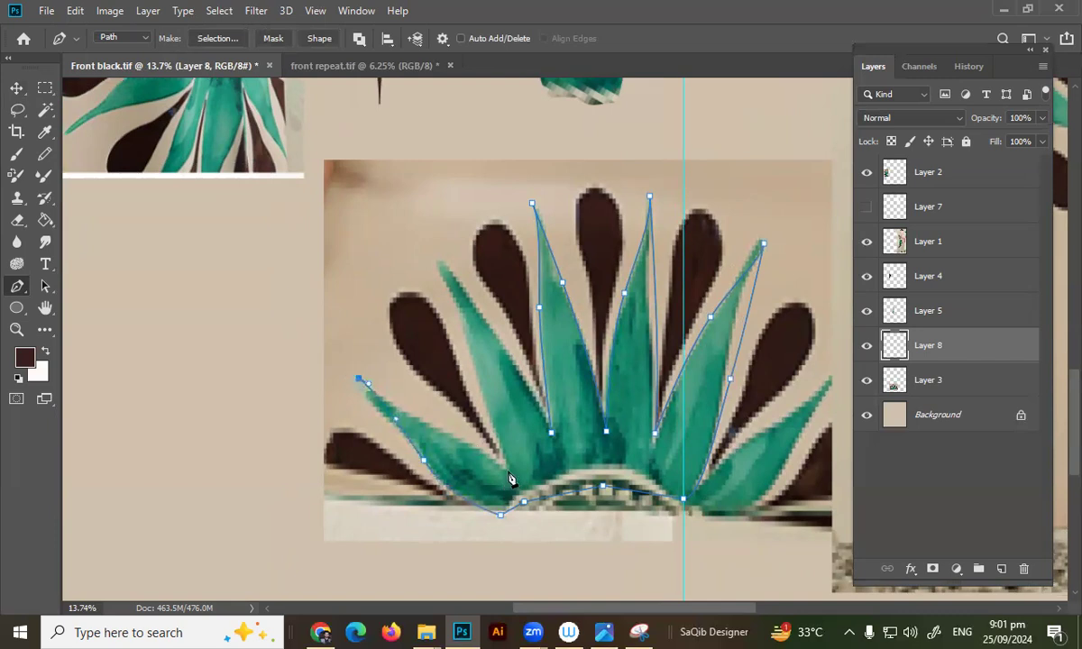
drag(518, 485, 560, 523)
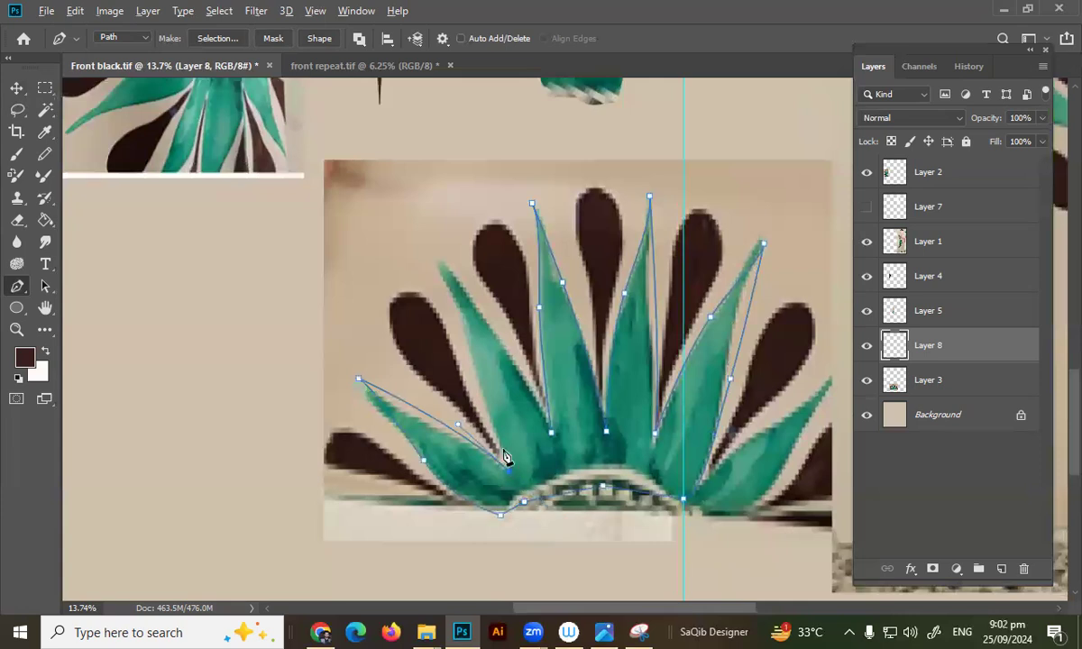
Trace the second green leaf from the left and close the path at its starting anchor.
scroll(507, 454, up, 2)
scroll(508, 454, left, 1)
drag(508, 453, 505, 446)
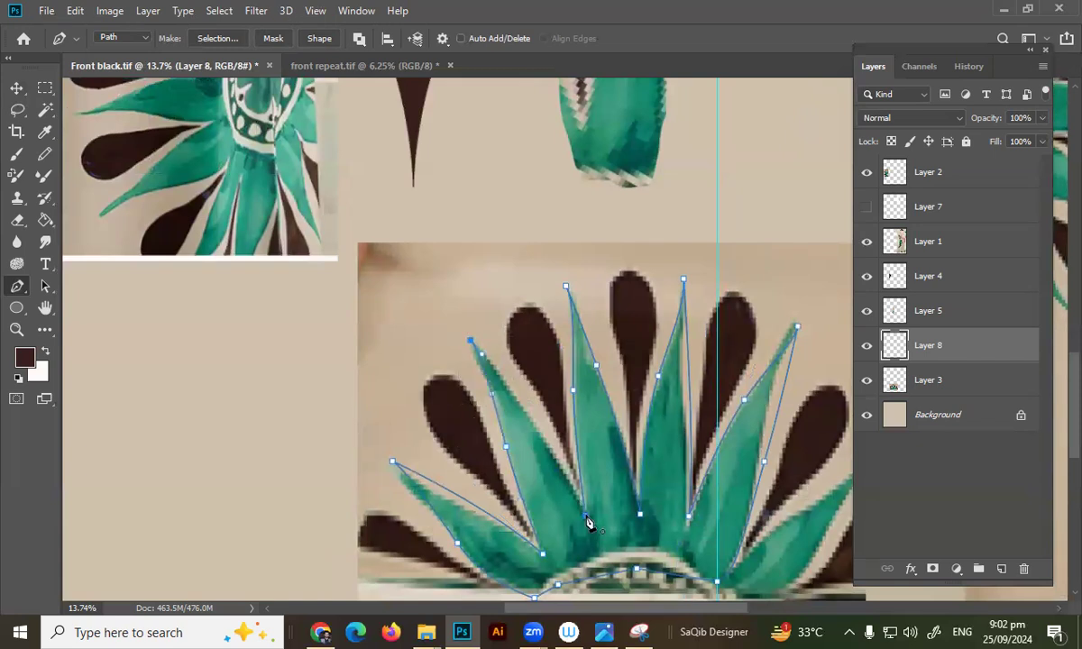
scroll(613, 596, down, 1)
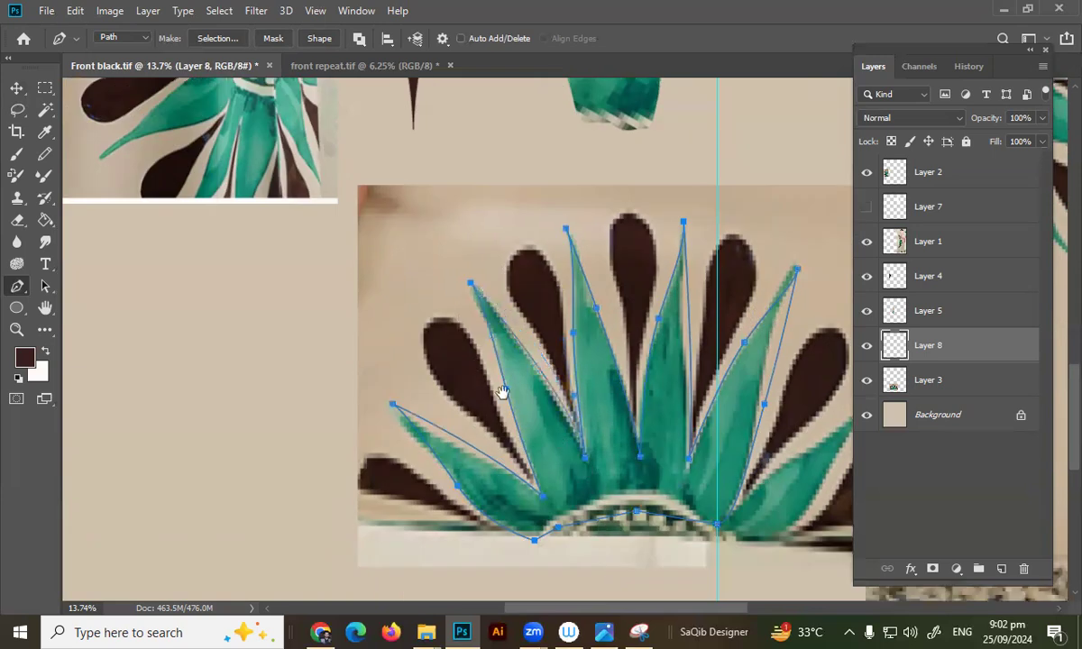
scroll(501, 388, down, 1)
scroll(501, 389, right, 1)
drag(502, 391, 498, 394)
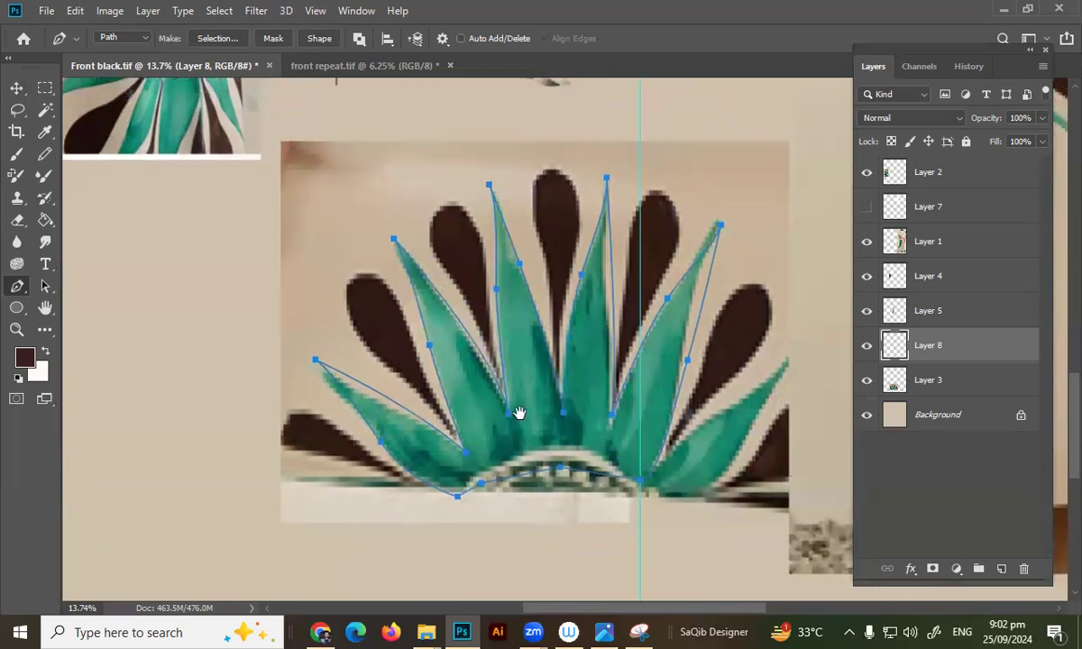
scroll(508, 426, up, 1)
scroll(508, 425, left, 1)
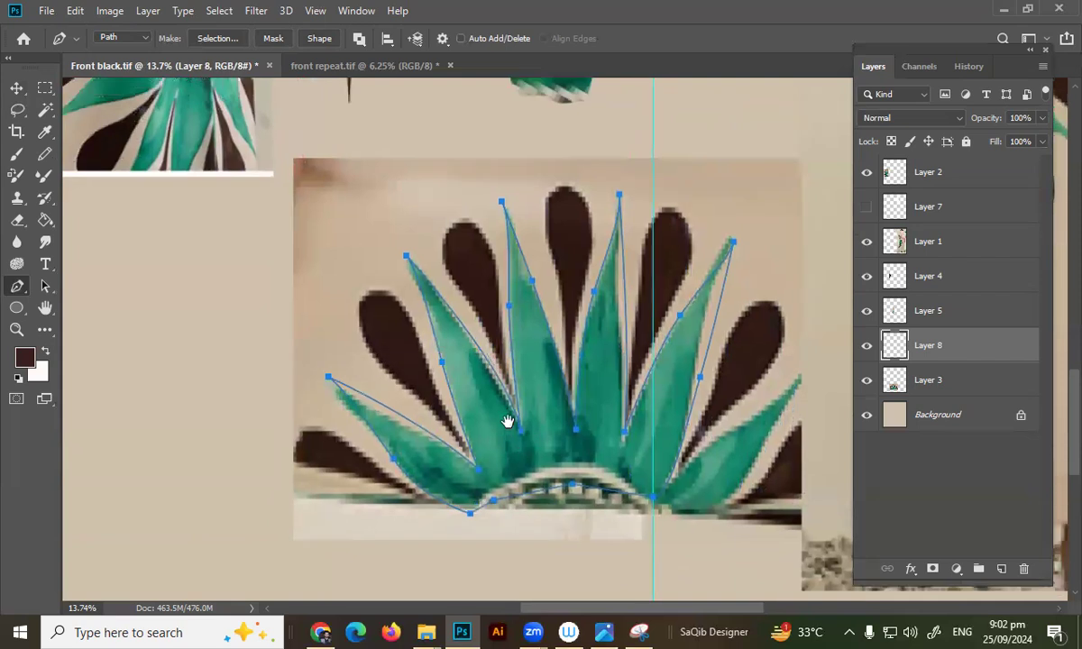
Sample the leaf's light green as the foreground colour, make the Pencil the active painting tool, and return to the Pen tool.
key(b)
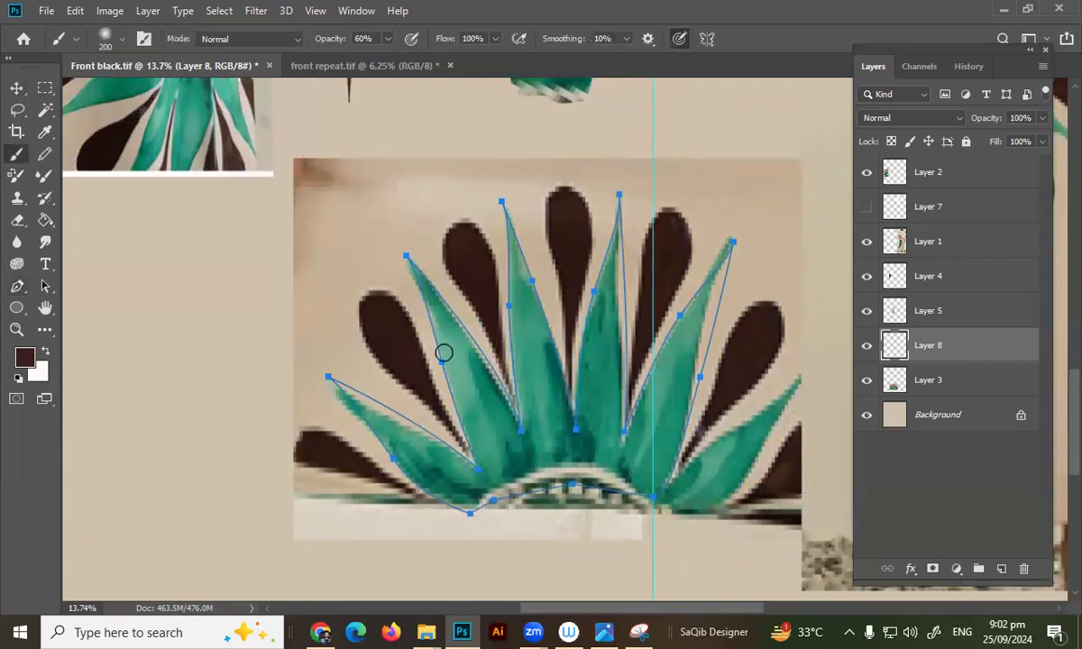
key(alt)
alt+click(457, 357)
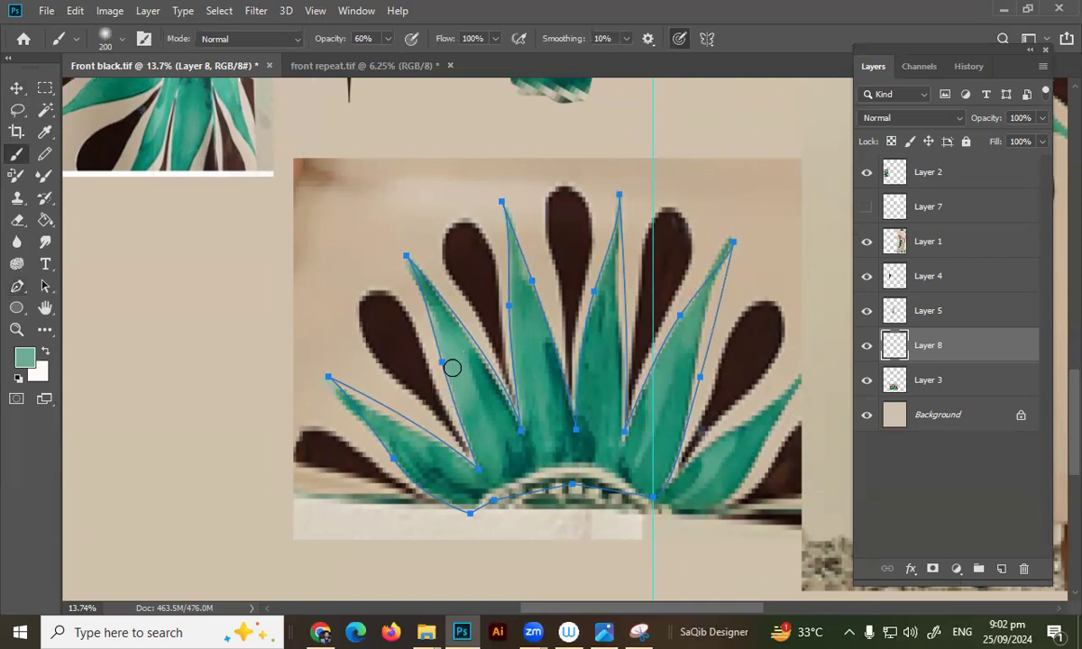
key(shift)
key(shift+b)
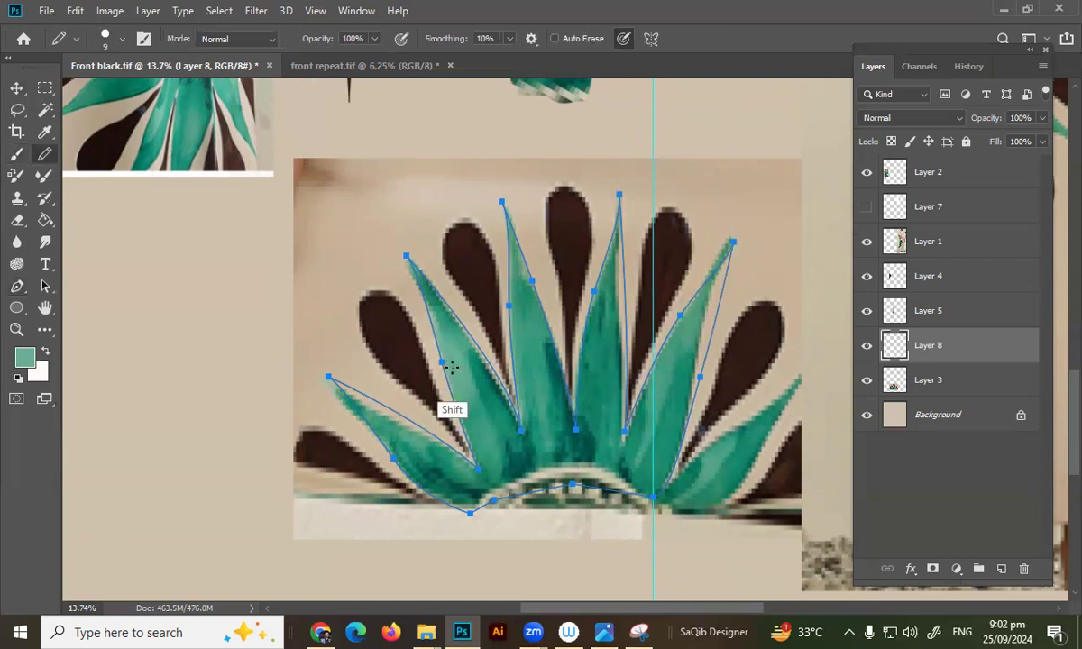
key(p)
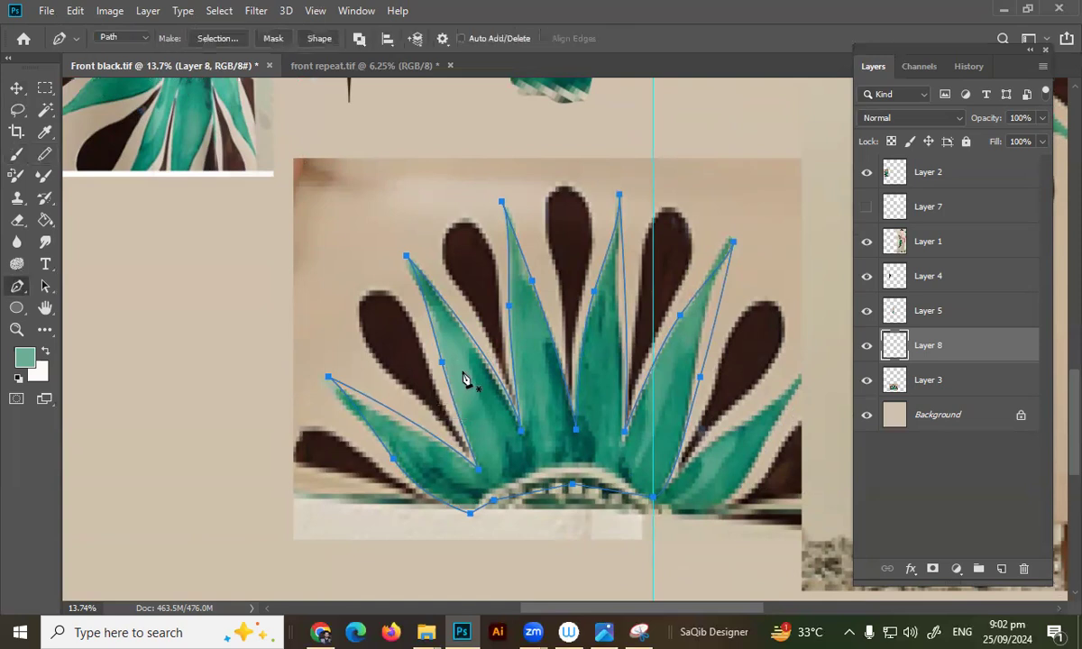
key(ctrl+space)
drag(519, 421, 494, 419)
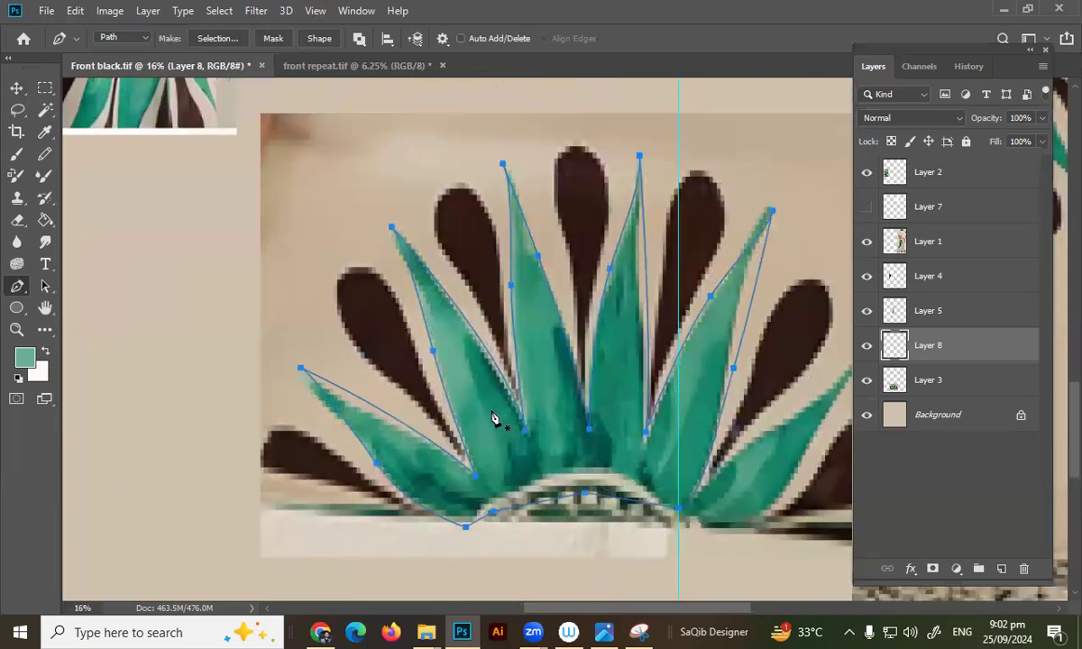
right_click(565, 170)
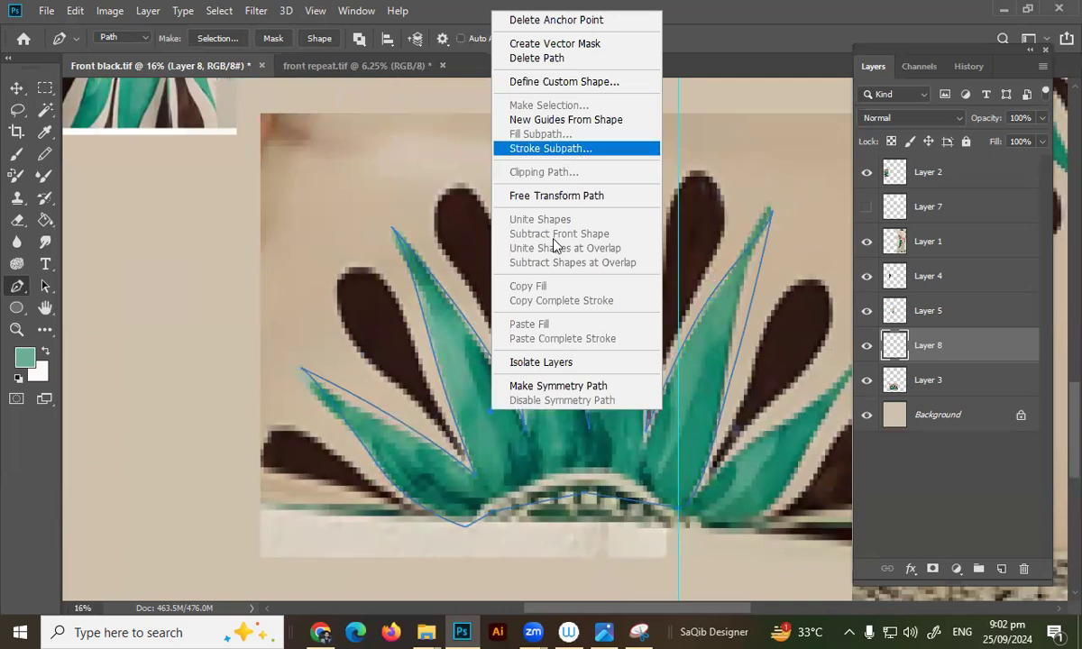
key(Escape)
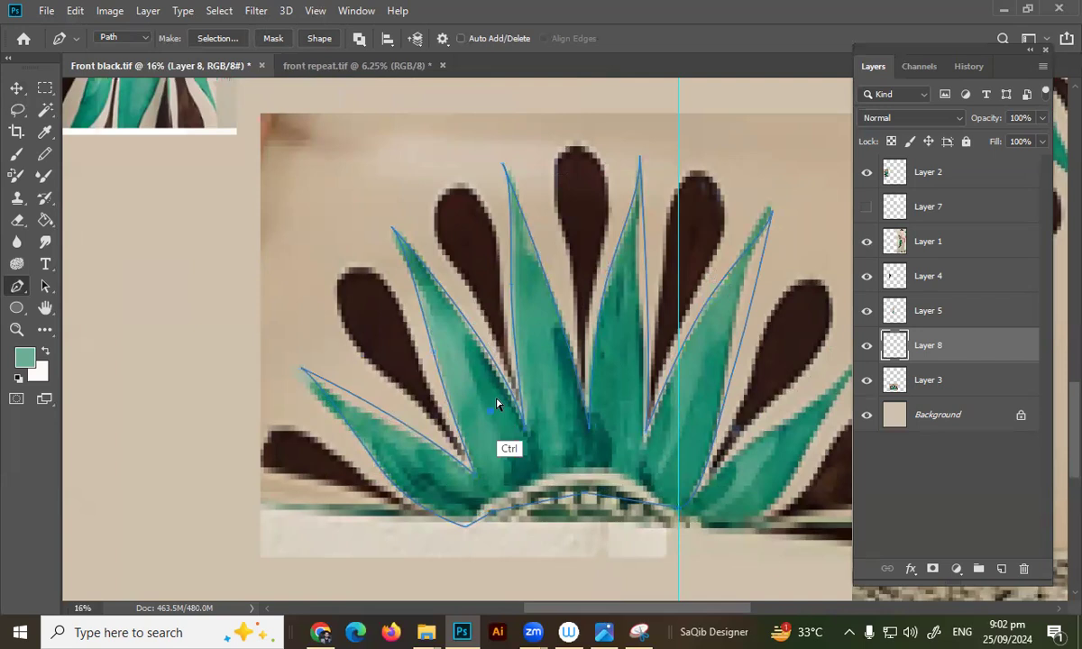
ctrl+click(500, 431)
scroll(539, 393, up, 6)
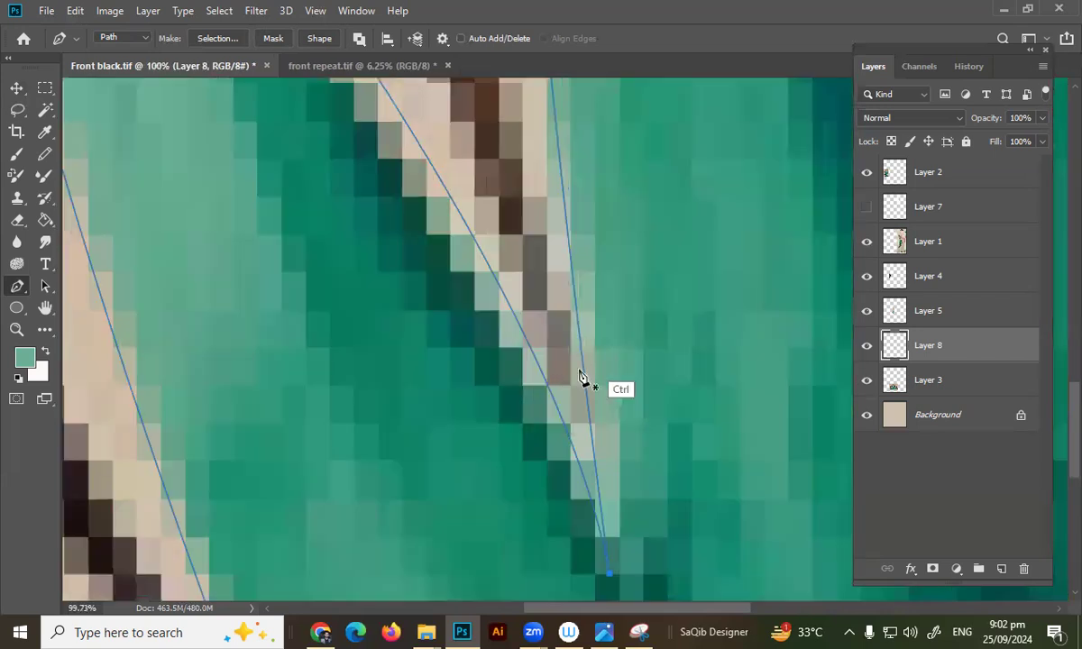
right_click(525, 397)
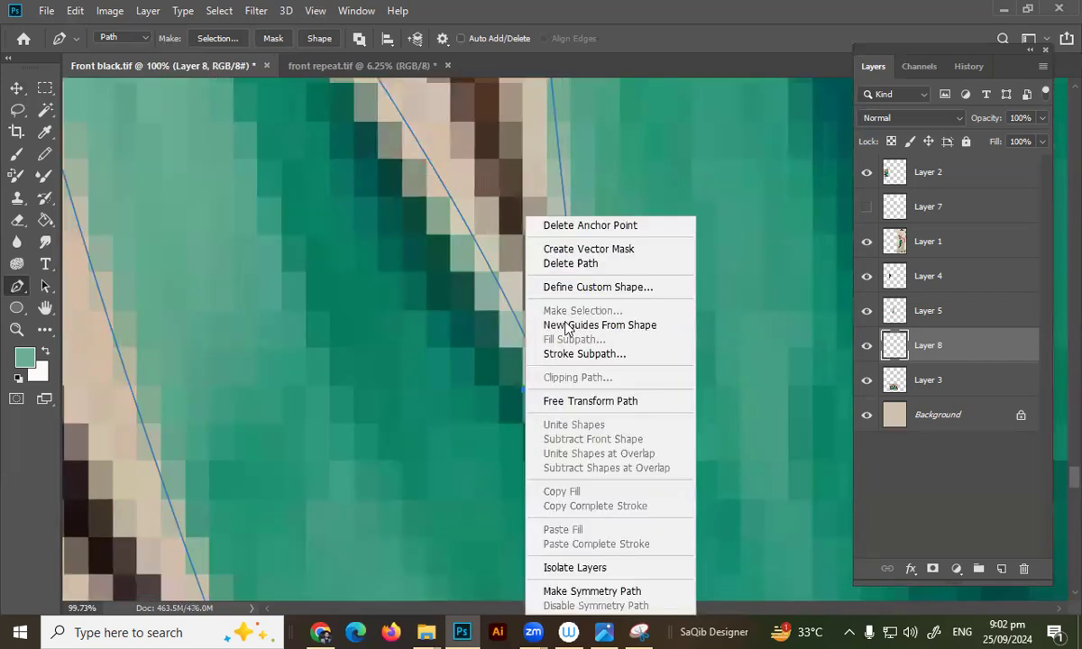
key(Escape)
ctrl+click(514, 415)
Stroke the entire leaf path on Layer 8 with the Pencil in the sampled green and dismiss the path.
right_click(514, 417)
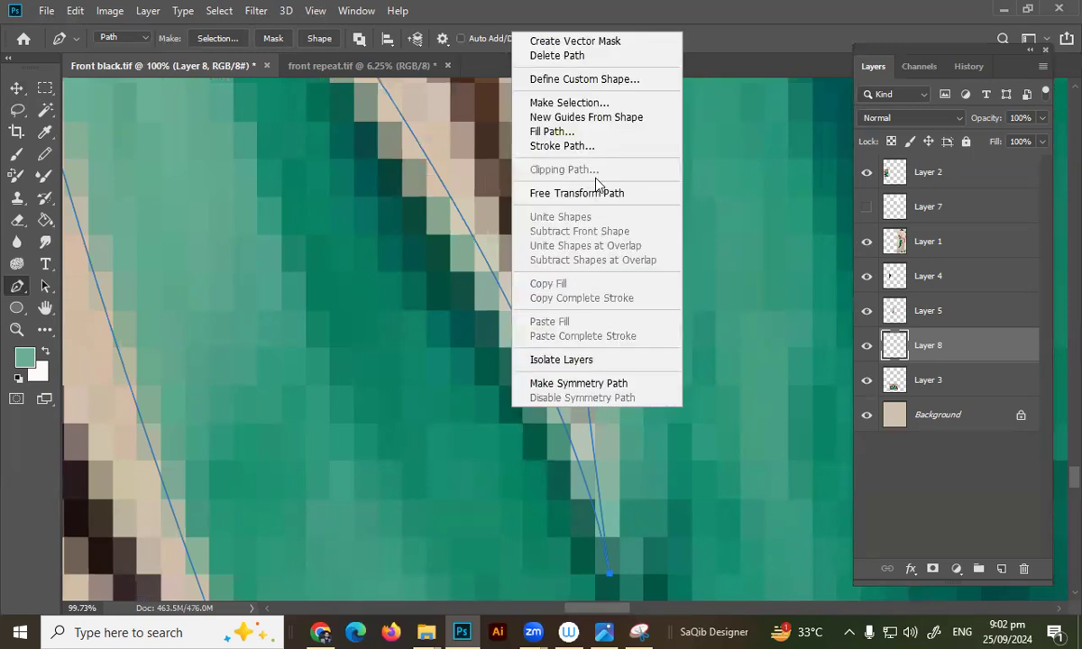
click(595, 147)
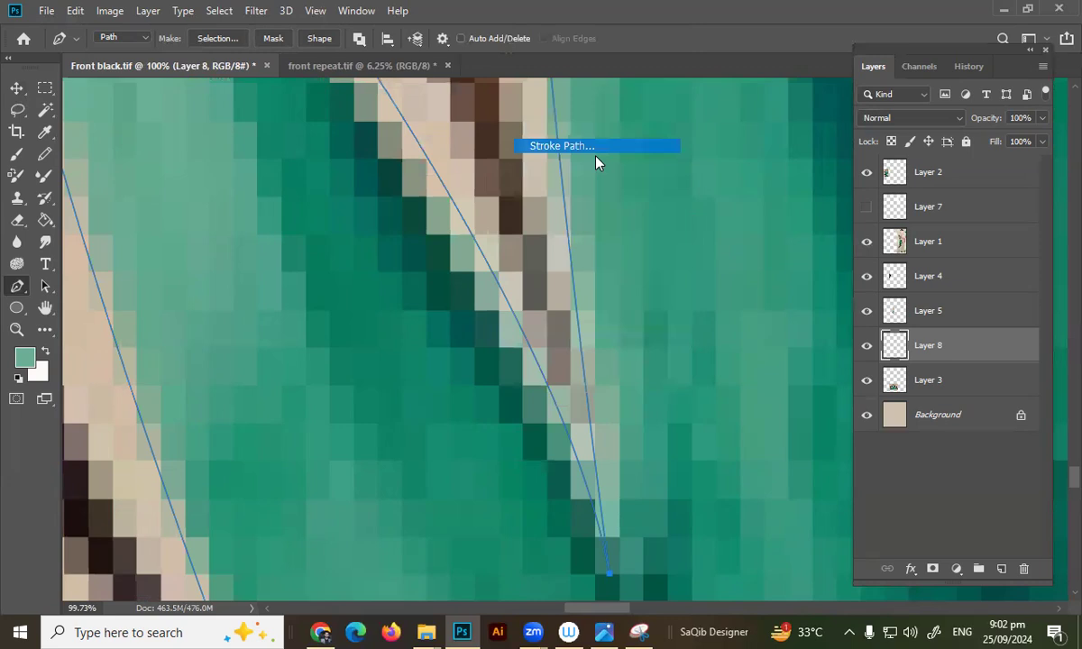
click(867, 383)
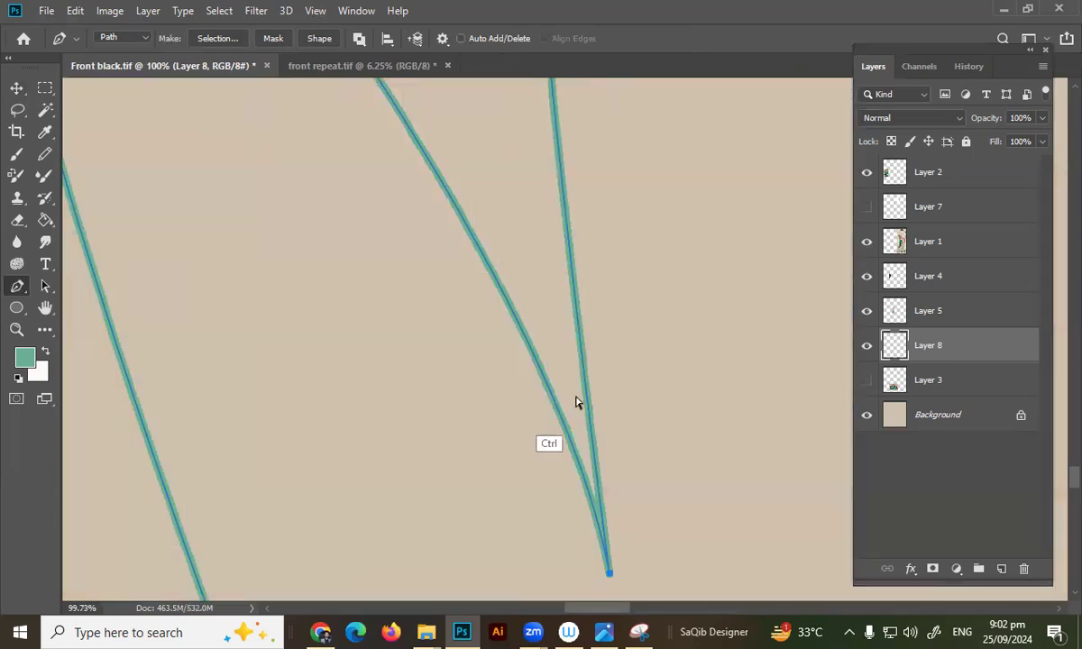
drag(588, 395, 675, 337)
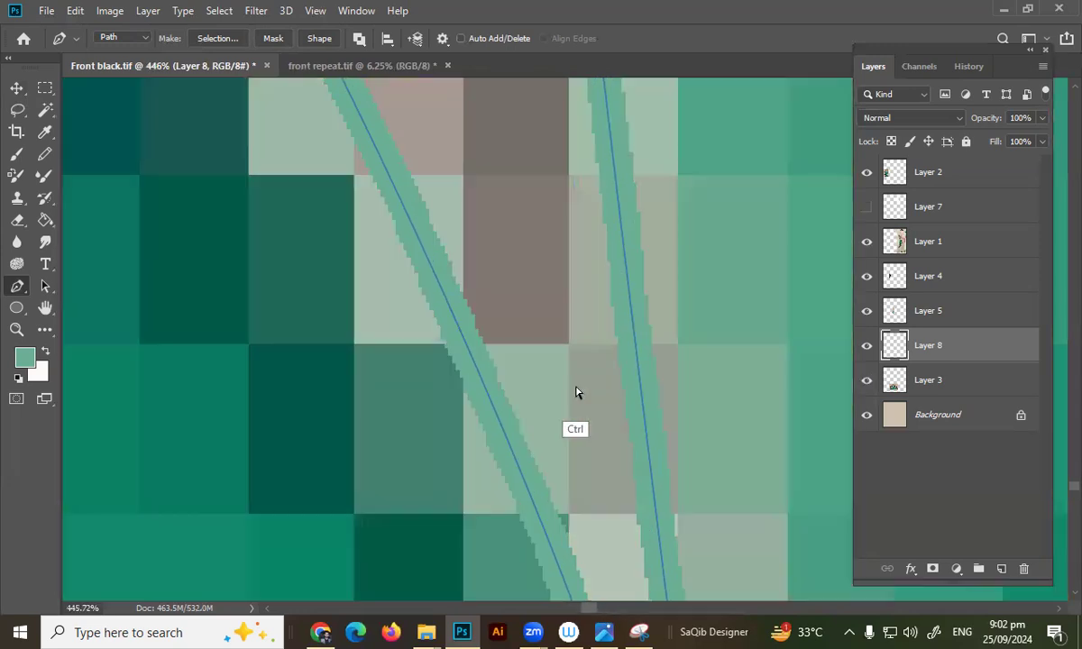
key(Escape)
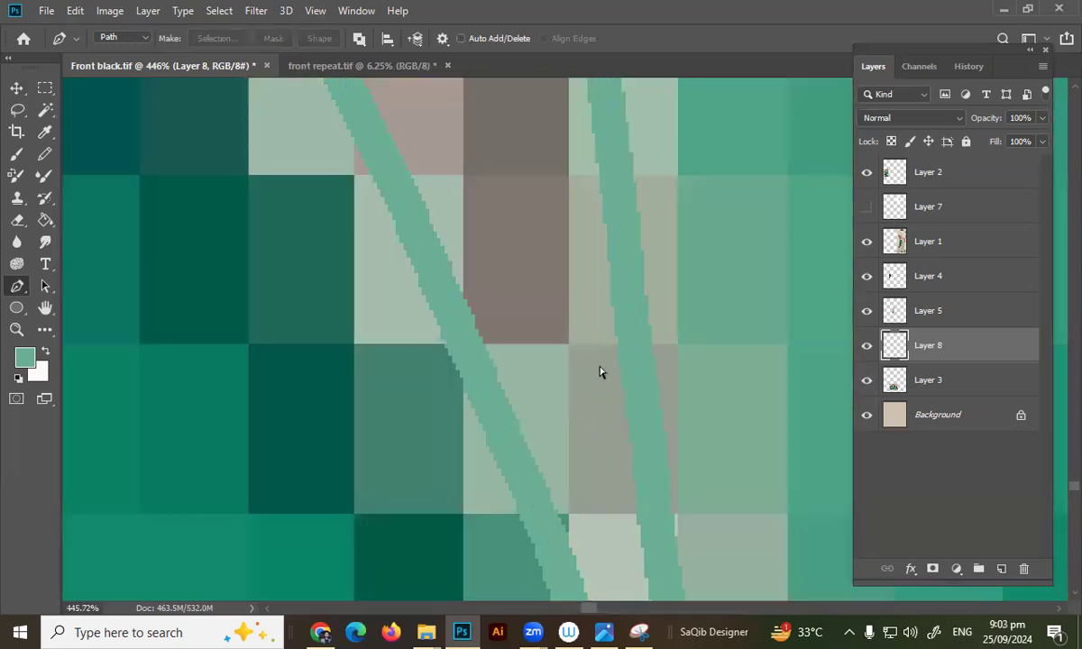
Hide Layer 3 so that the stroked leaf outline shows without the reference picture.
key(ctrl+0)
drag(529, 502, 587, 480)
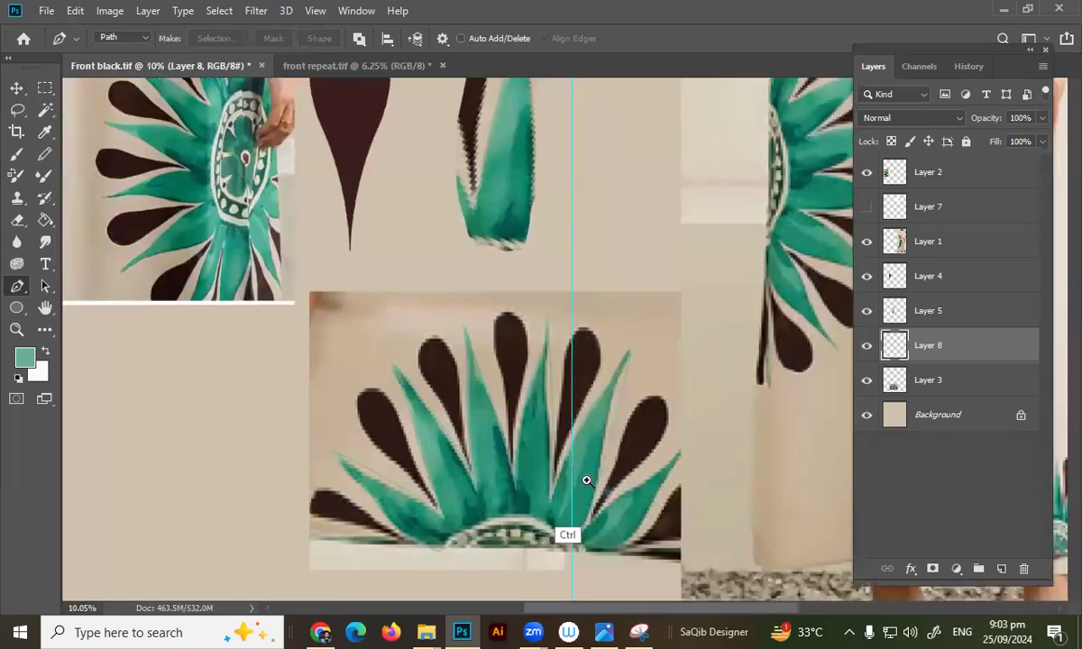
click(866, 380)
scroll(426, 418, down, 2)
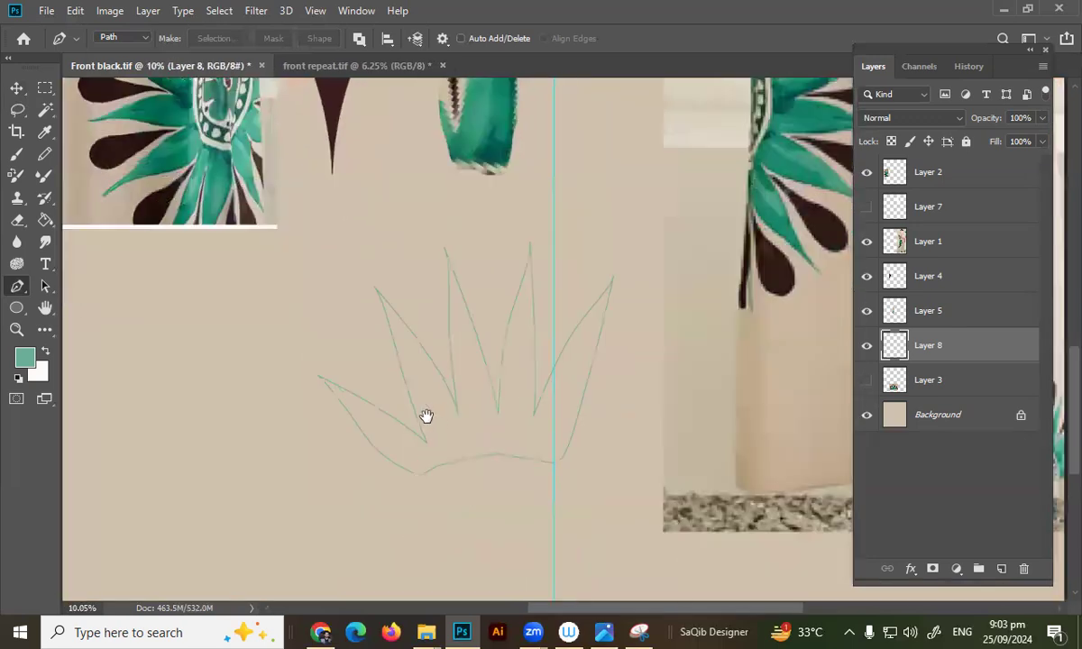
Select the inside of the leaf outline with the Magic Wand, show Layer 3, fill the shape with the sampled green and deselect.
drag(439, 447, 473, 449)
key(w)
click(463, 449)
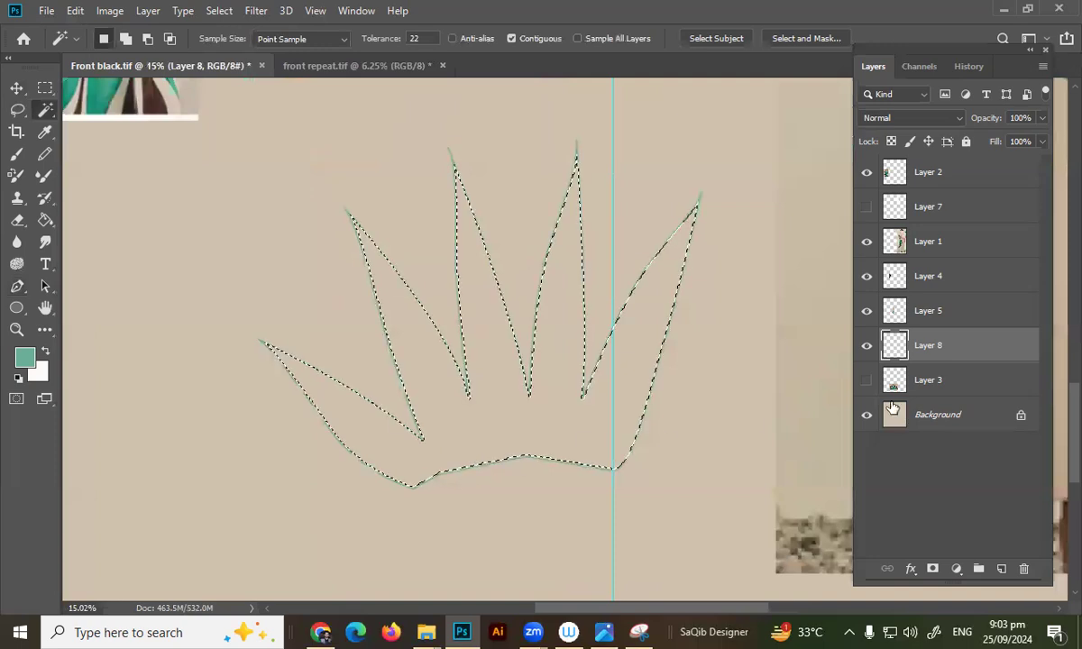
click(866, 380)
scroll(495, 398, up, 2)
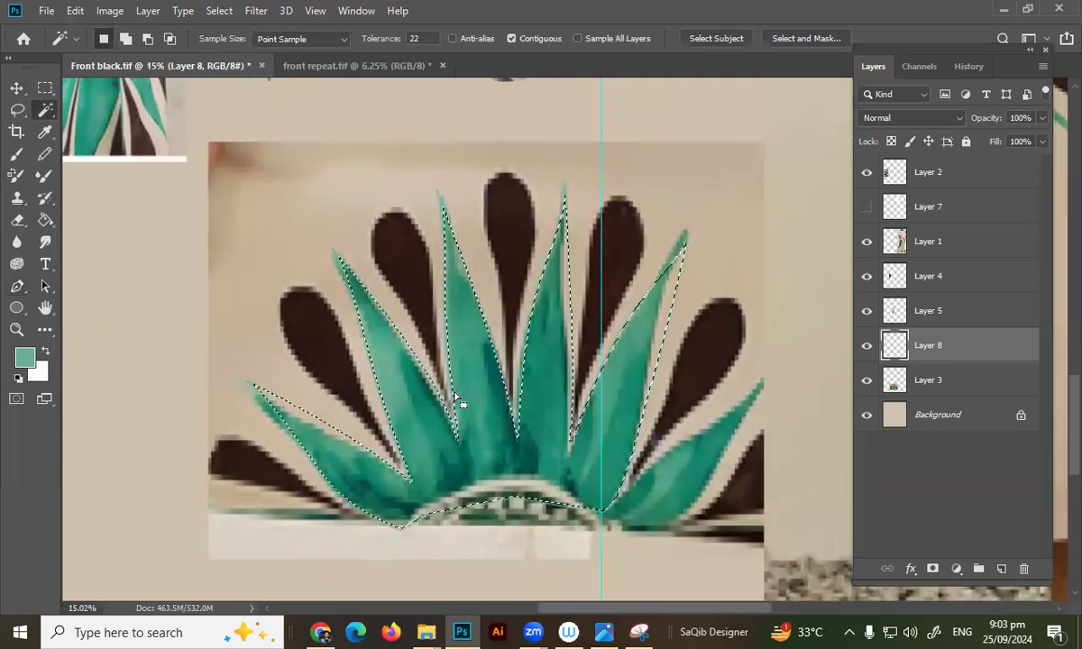
key(alt+BackSpace)
key(ctrl+d)
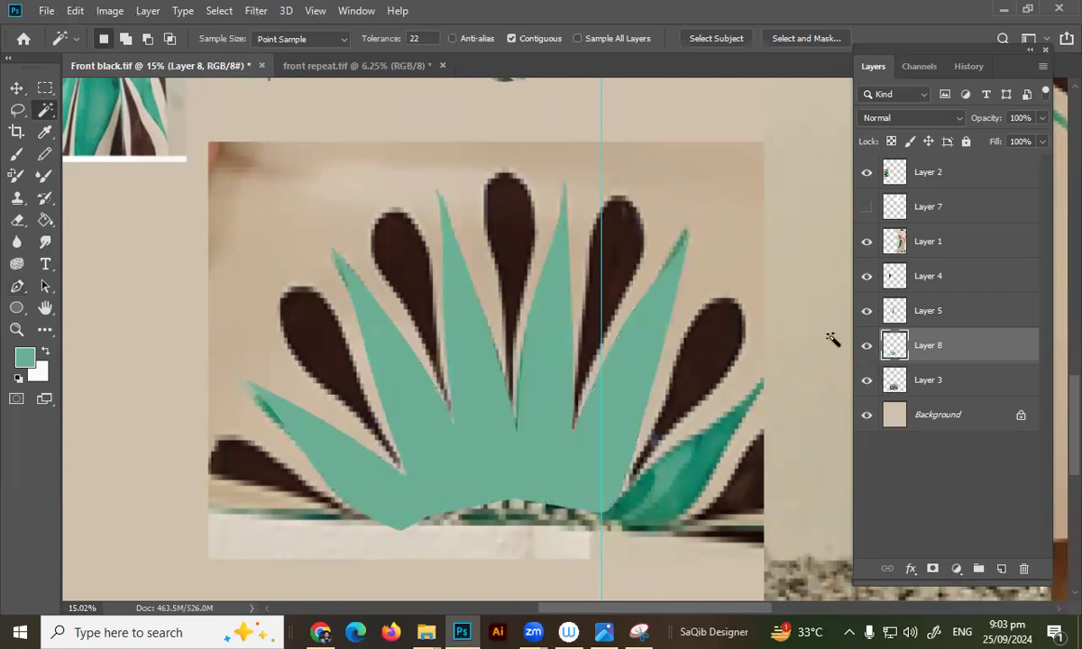
Compare the filled leaf shape with and without the Layer 3 reference, and add a new layer above Layer 8.
click(866, 382)
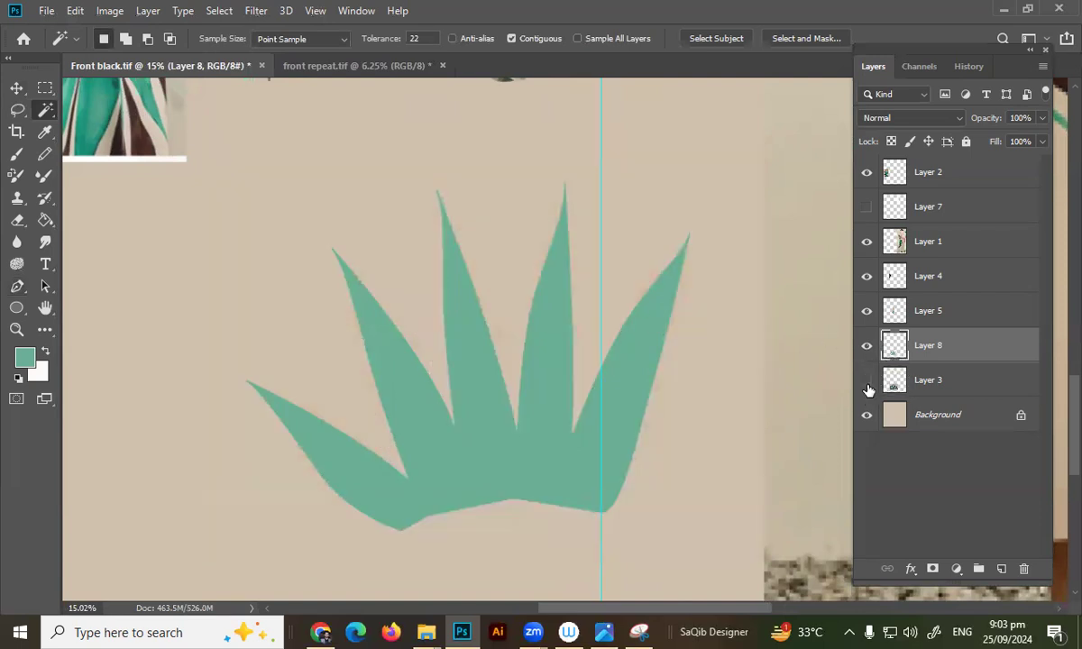
click(867, 381)
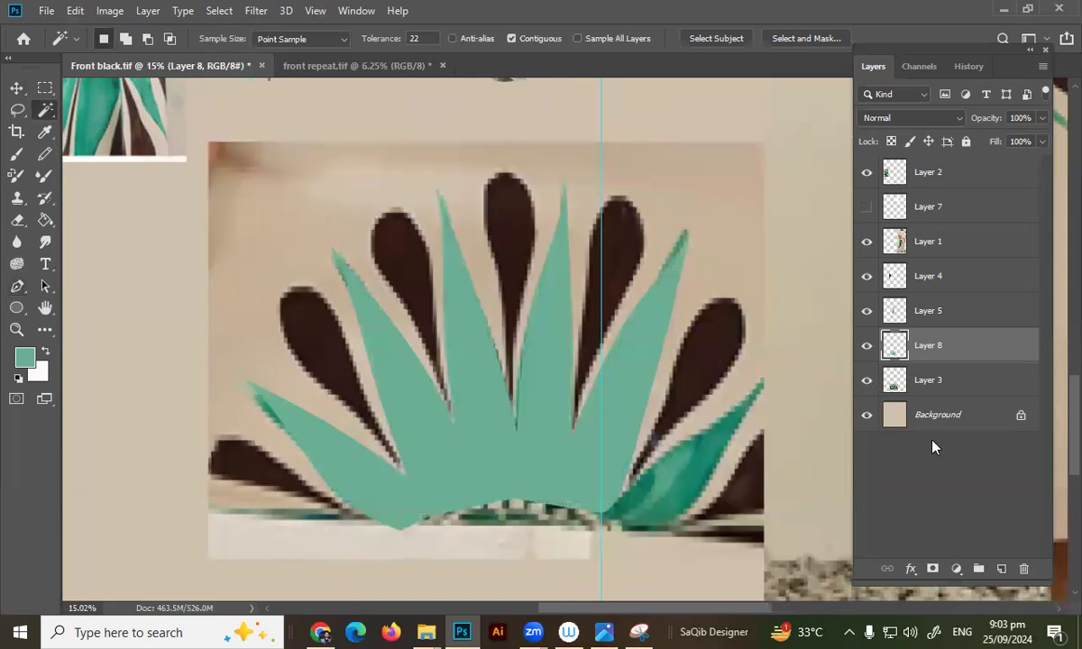
click(999, 570)
Duplicate the Layer 3 reference picture and place the copy to the left of the filled leaf shape.
scroll(604, 360, down, 2)
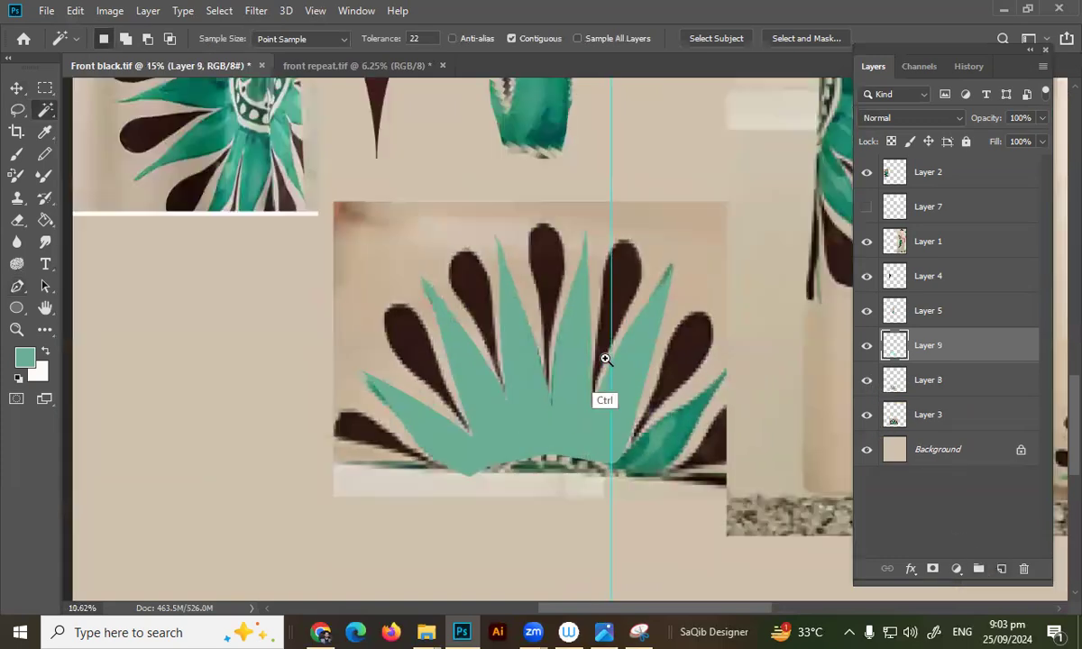
key(v)
drag(553, 270, 245, 276)
drag(437, 418, 508, 458)
mouse_move(600, 425)
mouse_down()
mouse_move(633, 424)
mouse_move(687, 380)
mouse_move(661, 411)
mouse_move(588, 441)
mouse_up()
Load the leaf shape of Layer 8 as a selection while Layer 9 is the active layer.
ctrl+click(896, 418)
ctrl+click(901, 382)
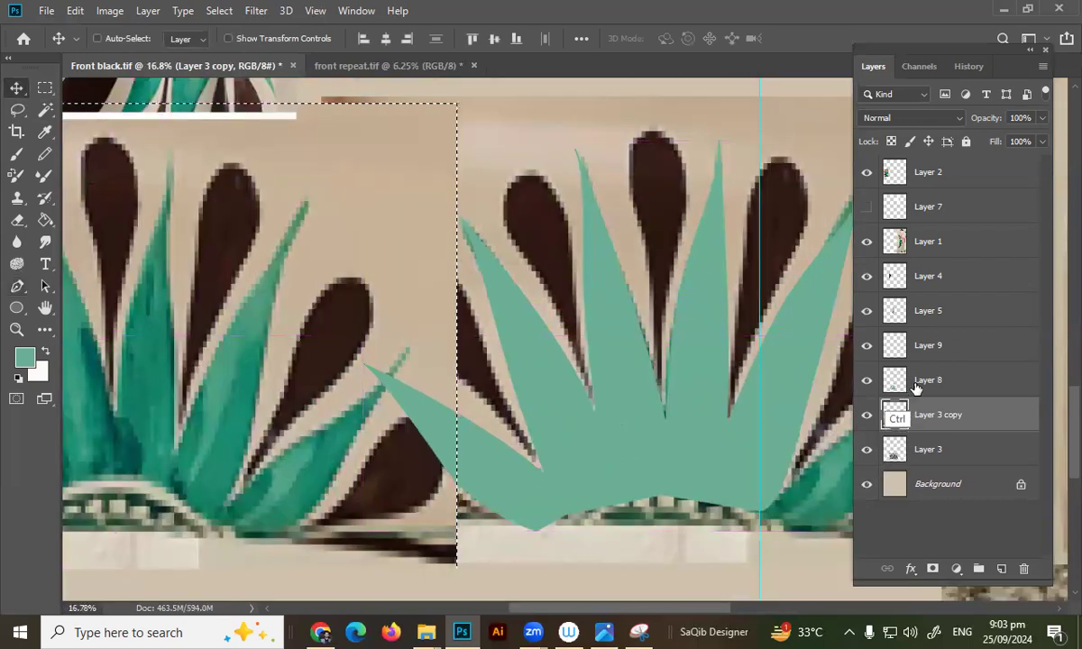
click(919, 387)
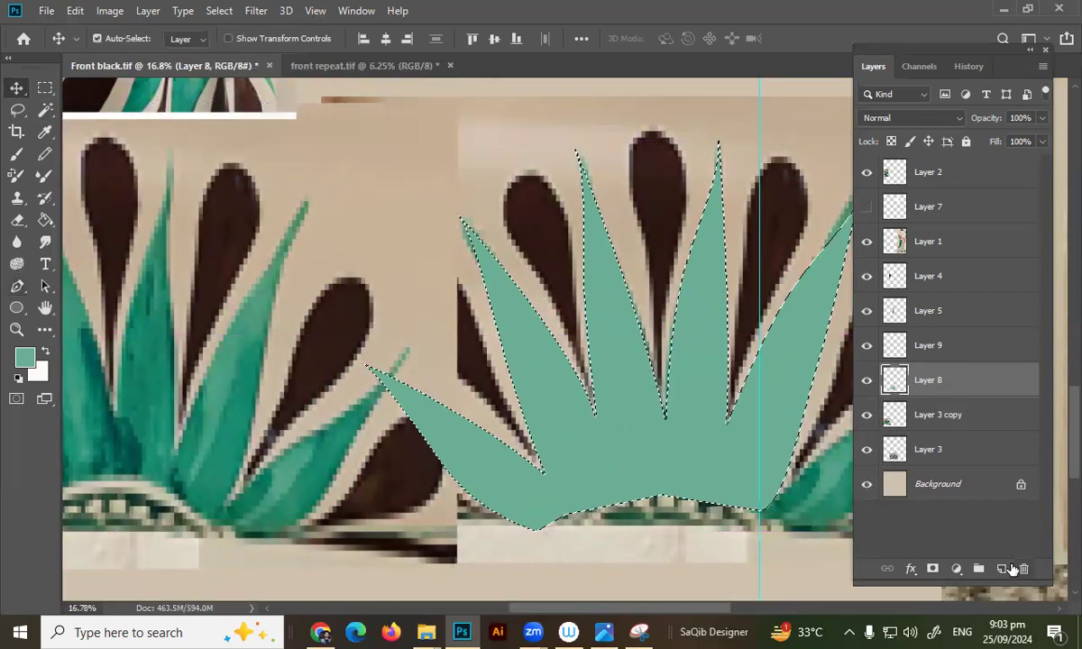
key(ctrl+d)
click(933, 350)
key(ctrl+t)
key(Return)
ctrl+click(894, 379)
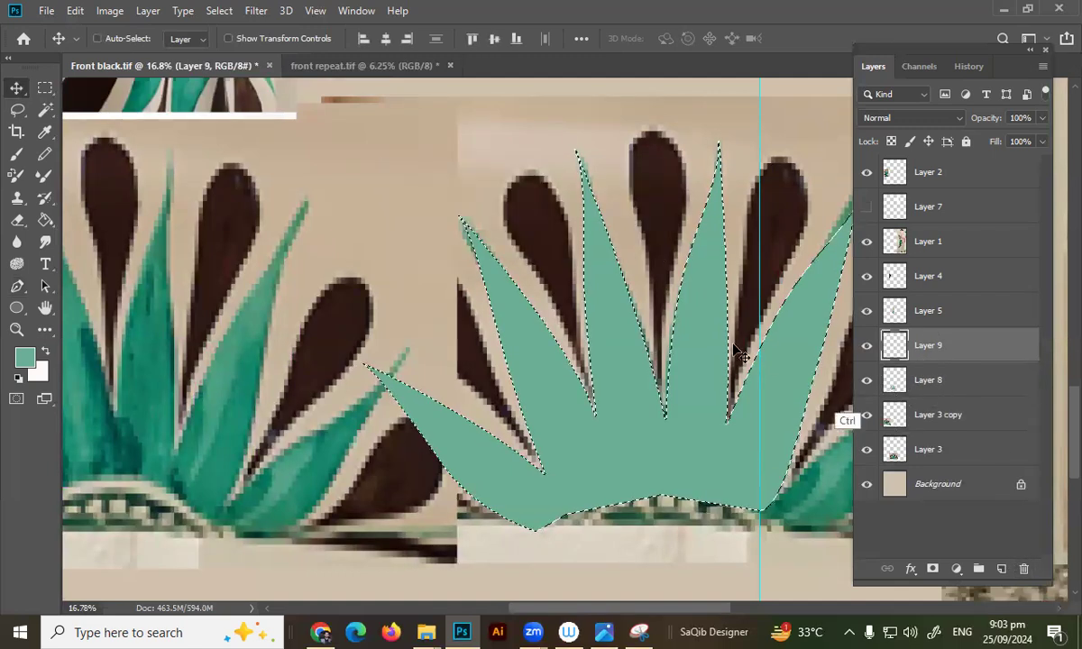
scroll(643, 361, left, 5)
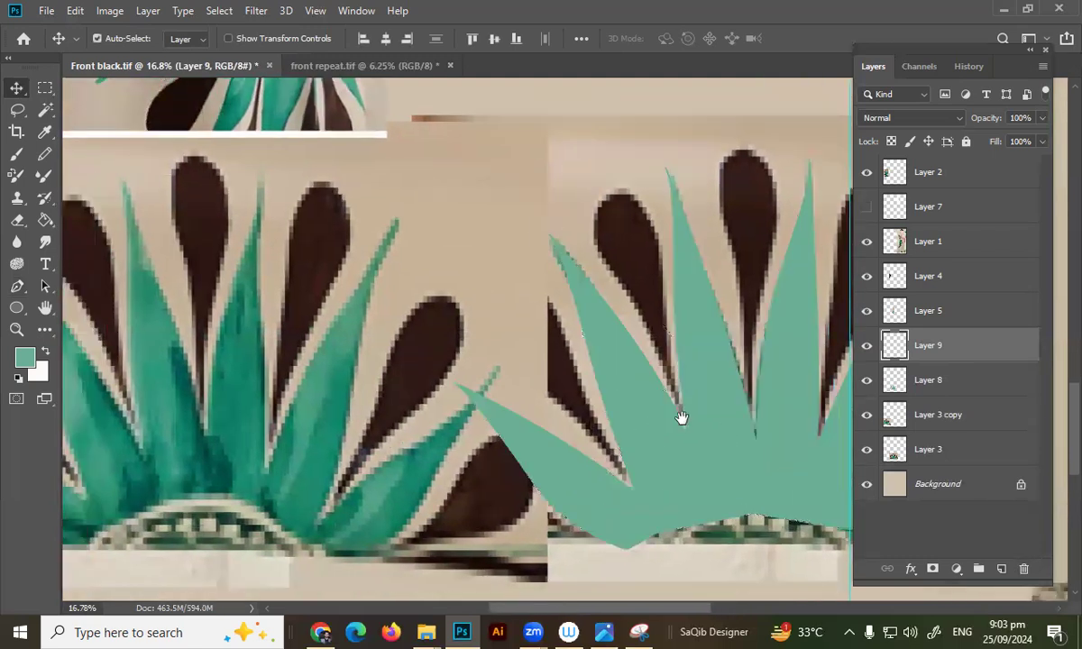
Sample the dark green from the copied reference leaf with the Pencil and enlarge the tip to 150 px.
key(b)
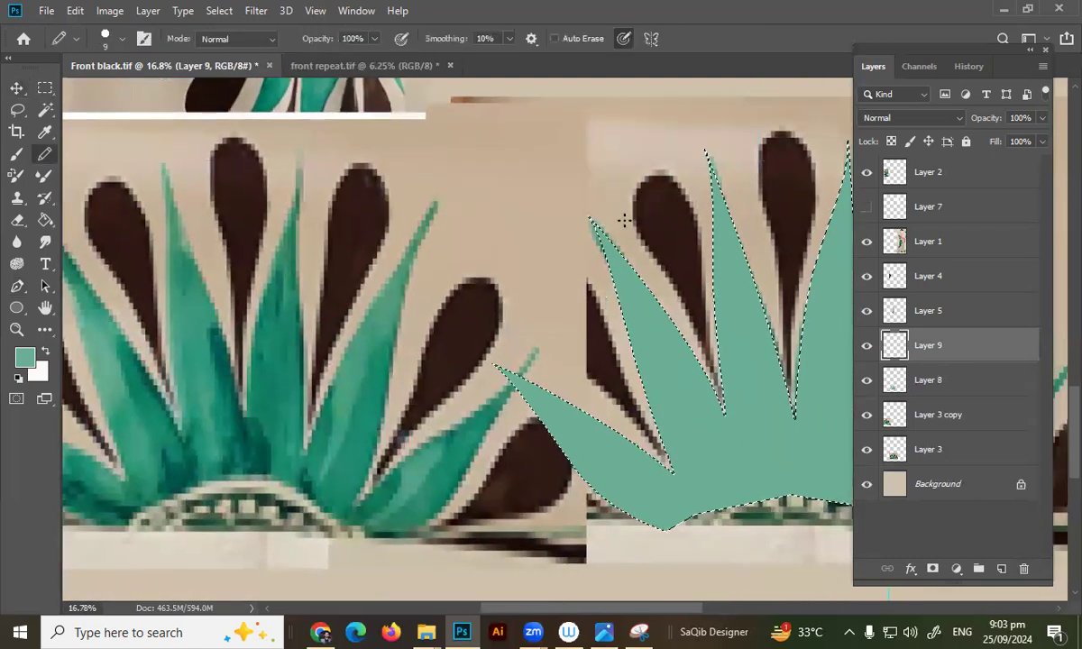
alt+click(220, 348)
key(bracketright)
key(bracketright)
key(bracketright)
key(bracketright)
key(bracketright)
key(bracketright)
key(bracketright)
key(bracketright)
key(bracketright)
key(bracketright)
key(bracketright)
key(bracketright)
key(bracketright)
key(bracketright)
key(bracketright)
key(bracketright)
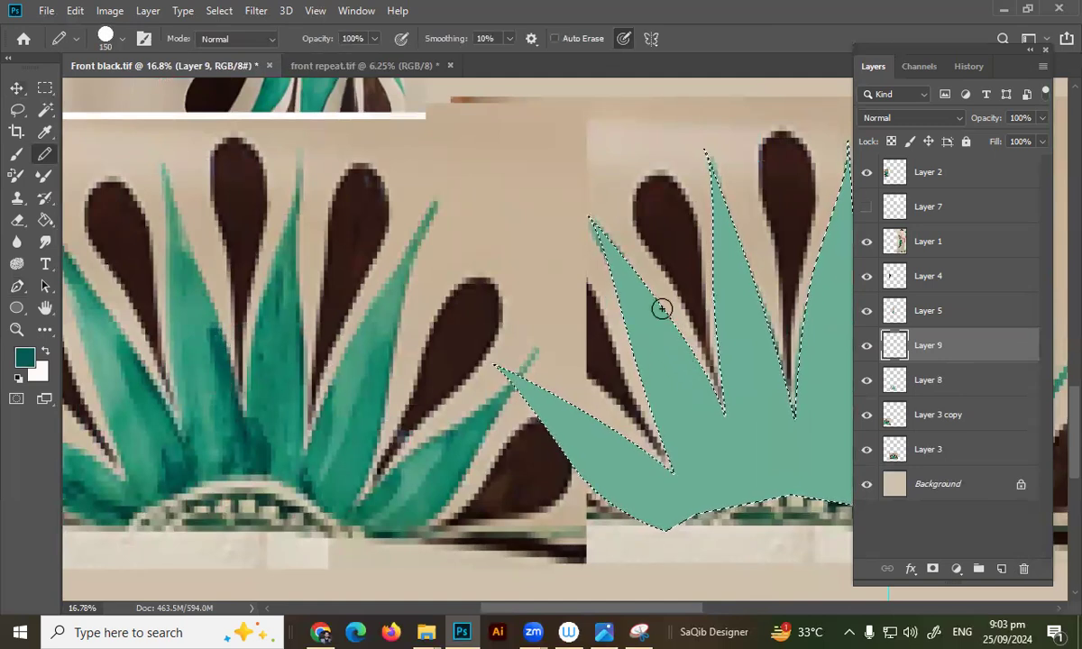
Try to shade the right edge of the second leaf with a curved dark green Pencil stroke, redoing it several times.
drag(672, 340, 717, 513)
key(ctrl+z)
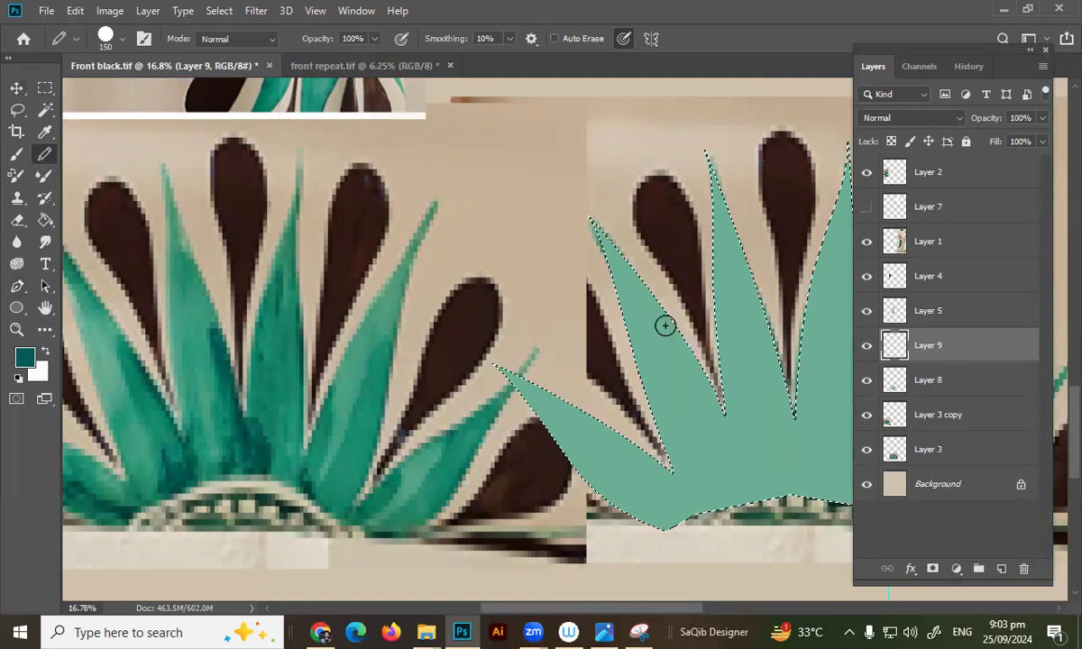
drag(665, 324, 731, 457)
key(ctrl+z)
drag(676, 327, 737, 511)
key(ctrl+z)
mouse_move(691, 355)
mouse_down()
mouse_move(733, 444)
mouse_move(734, 536)
mouse_up()
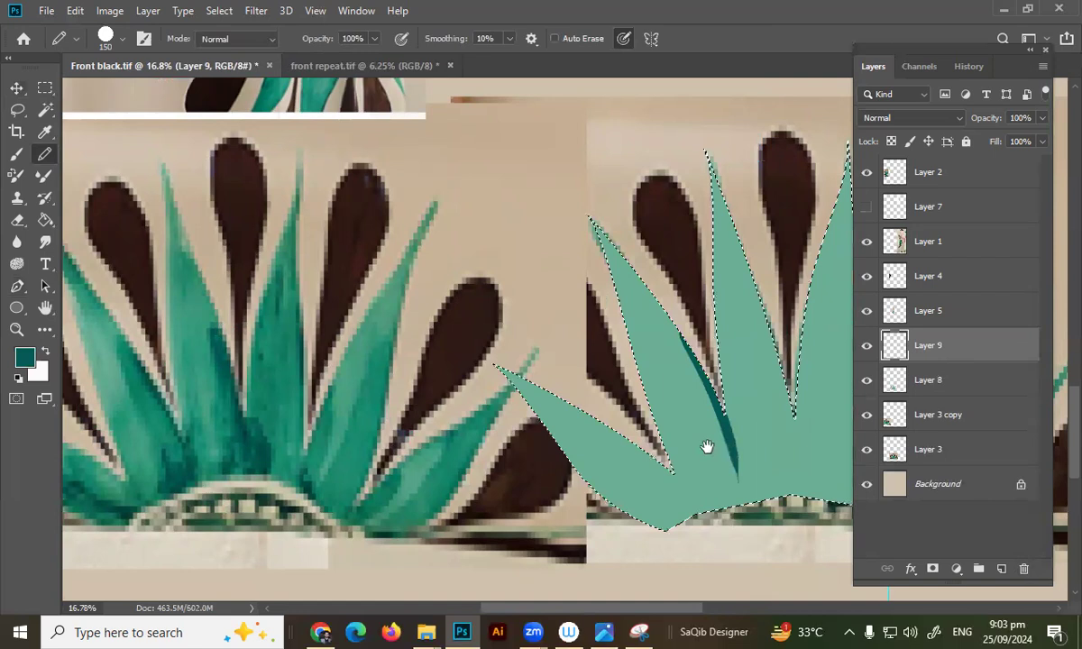
drag(707, 447, 666, 448)
scroll(652, 430, down, 3)
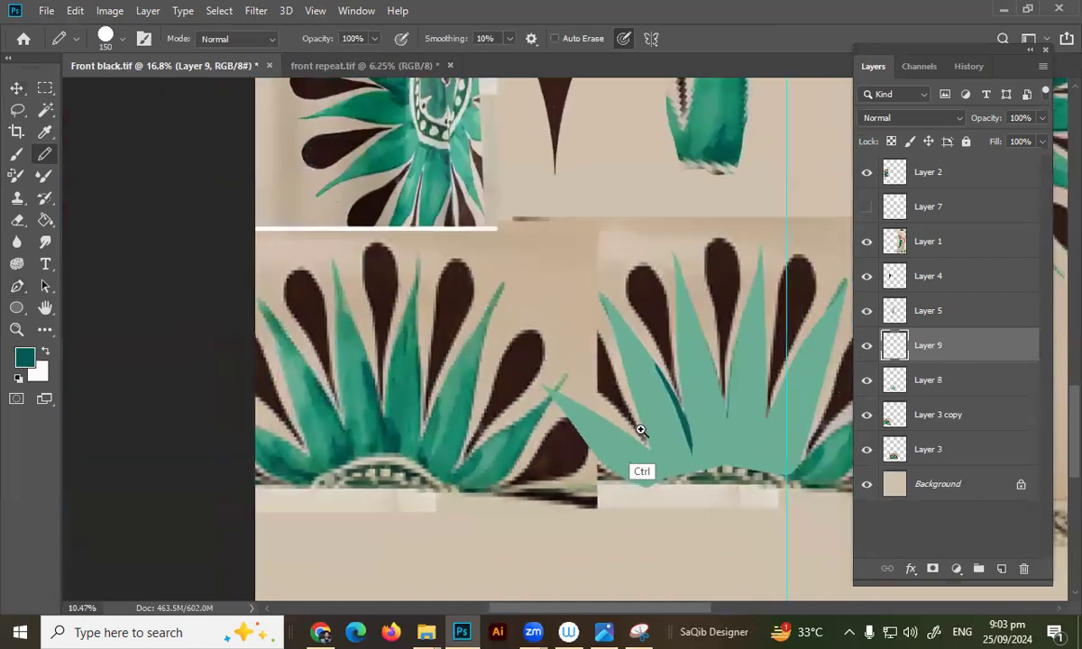
scroll(676, 391, up, 2)
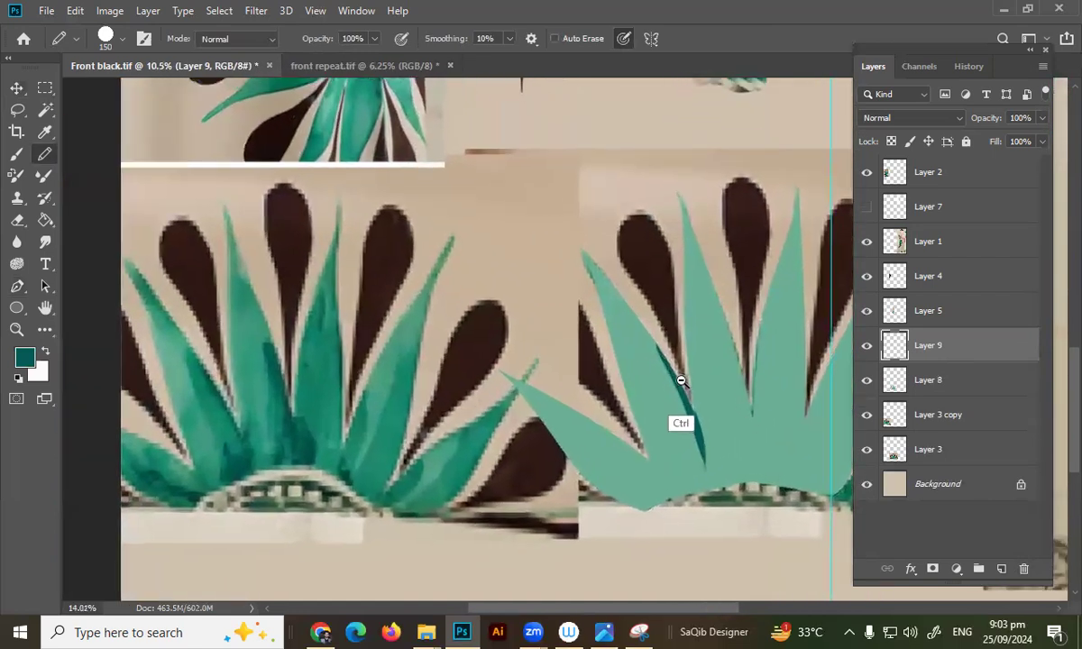
scroll(674, 420, up, 1)
drag(683, 406, 640, 425)
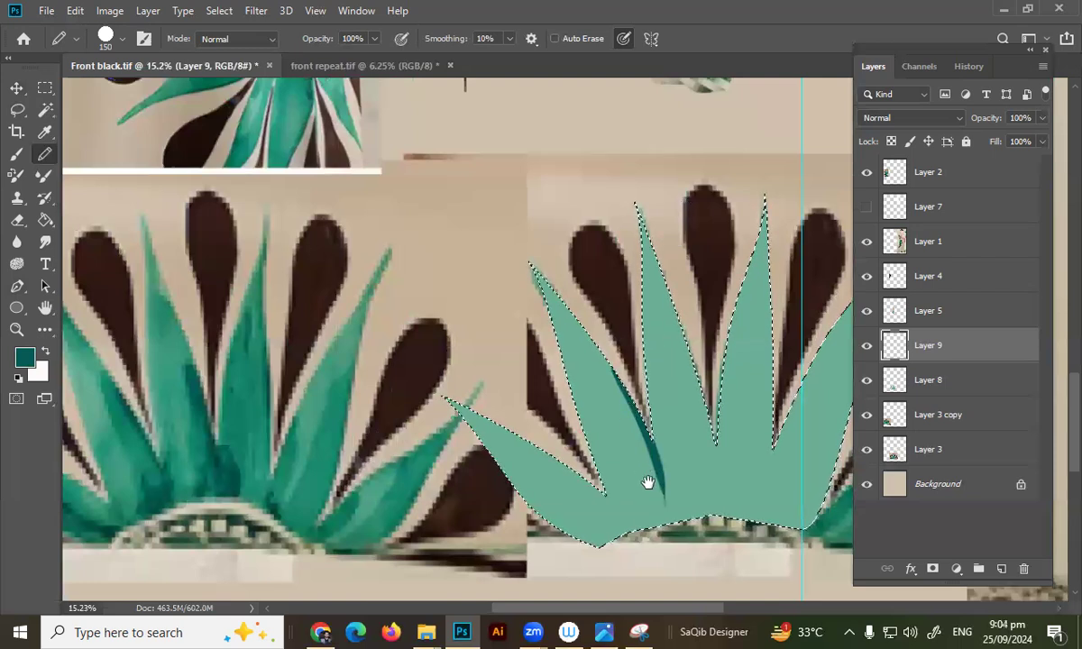
Undo the stray Pencil marks, reload the Layer 8 selection and try further dark strokes near the second leaf's base.
key(ctrl+z)
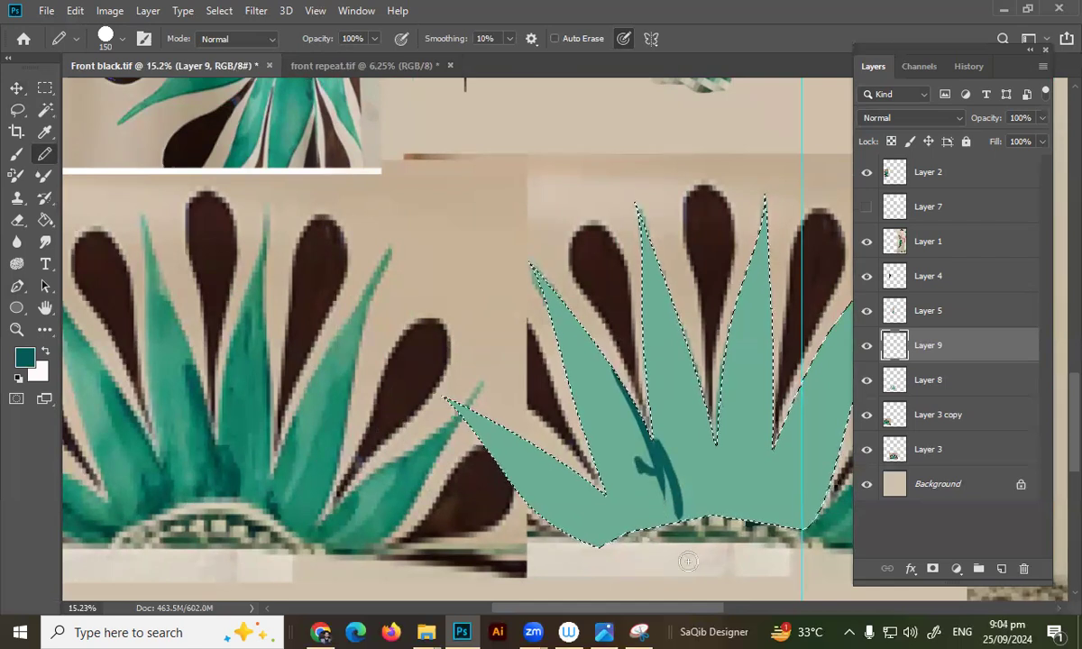
key(ctrl+z)
key(e)
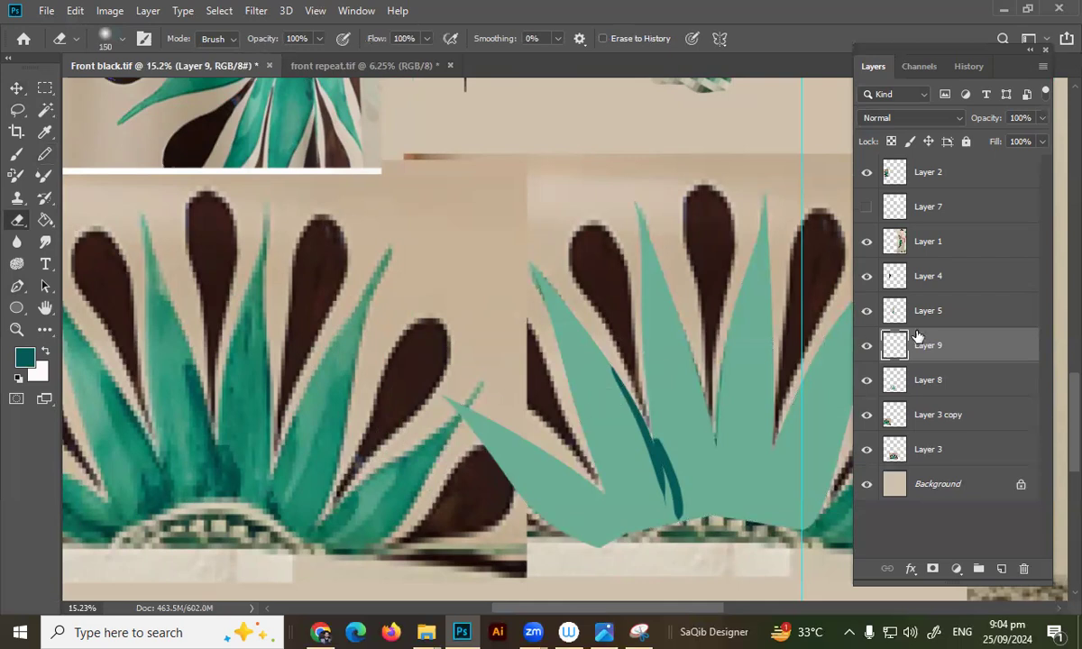
ctrl+click(896, 382)
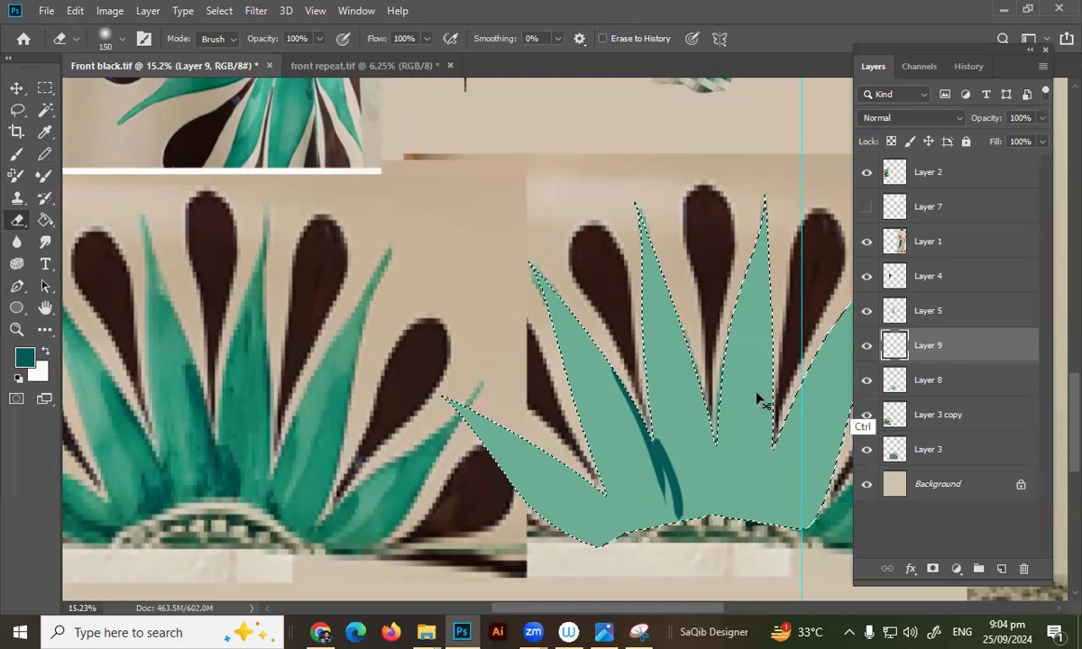
key(b)
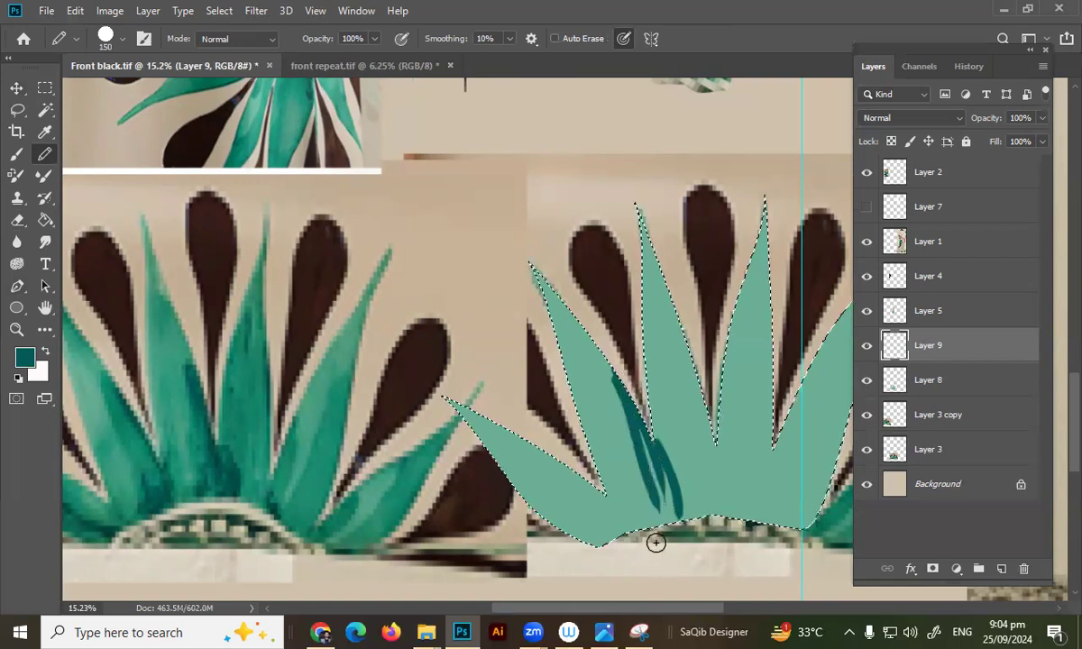
key(shift)
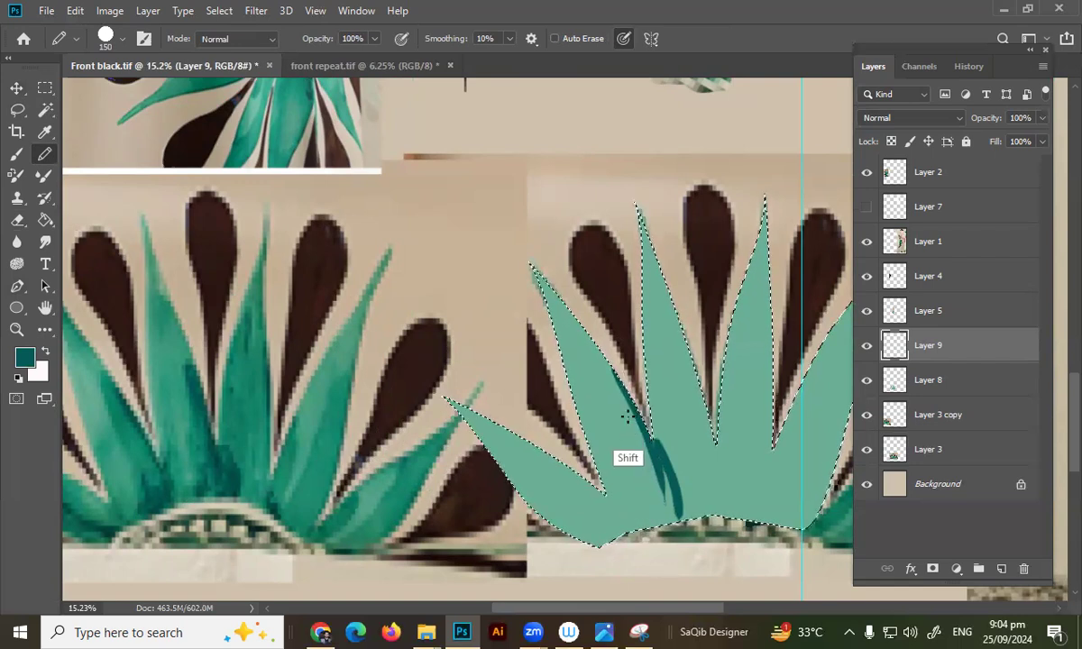
Switch from the Pencil to the Brush tool and undo the dark Pencil strokes on Layer 9, keeping the leaf selection.
key(shift+b)
key(shift+b)
key(shift+b)
key(ctrl+d)
key(ctrl+z)
key(ctrl+z)
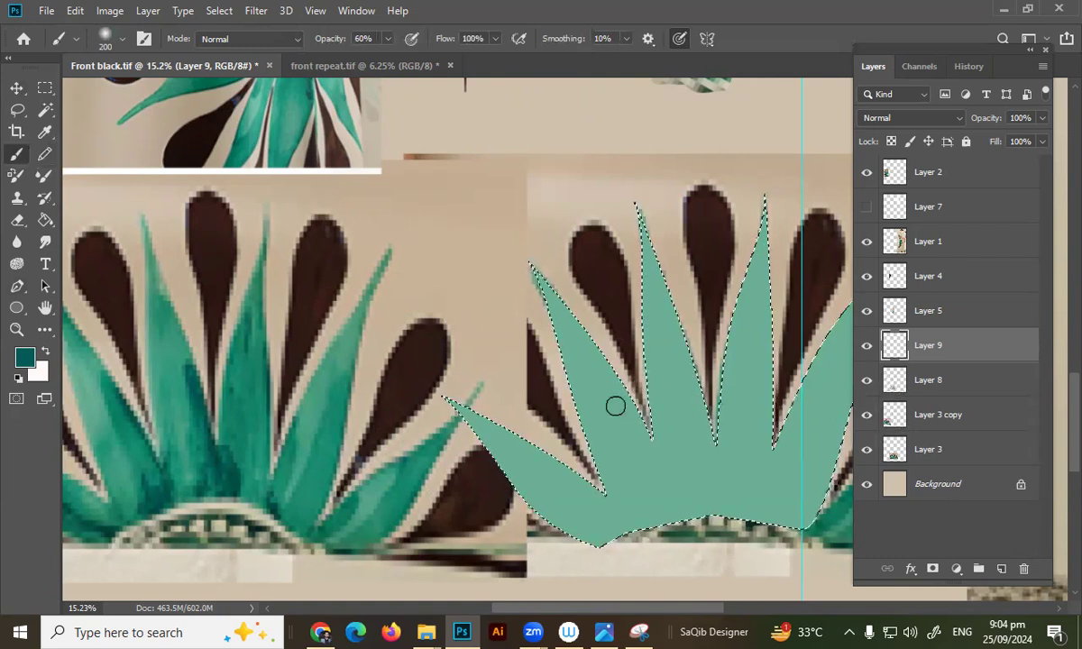
Paint soft dark green shading down the right side of the second leaf to its base with a 400 px Brush.
key(bracketright)
key(bracketright)
key(bracketright)
mouse_move(638, 419)
mouse_down()
mouse_move(659, 591)
mouse_move(622, 503)
mouse_move(635, 474)
mouse_move(669, 448)
mouse_move(651, 441)
mouse_move(657, 558)
mouse_up()
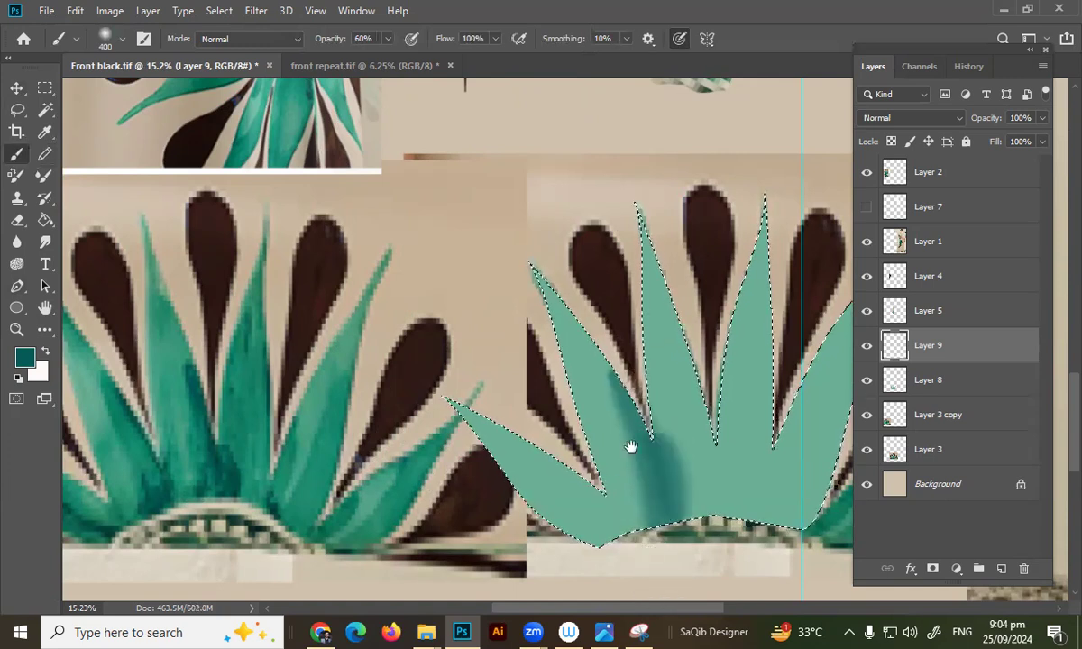
scroll(631, 447, down, 1)
drag(631, 445, 649, 548)
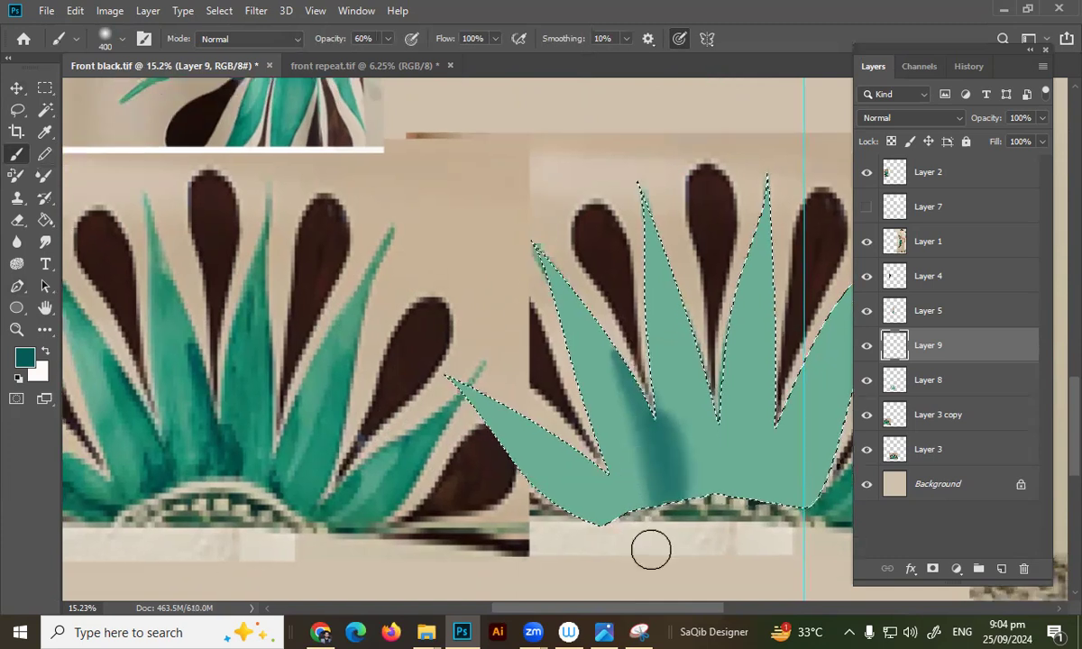
key(ctrl)
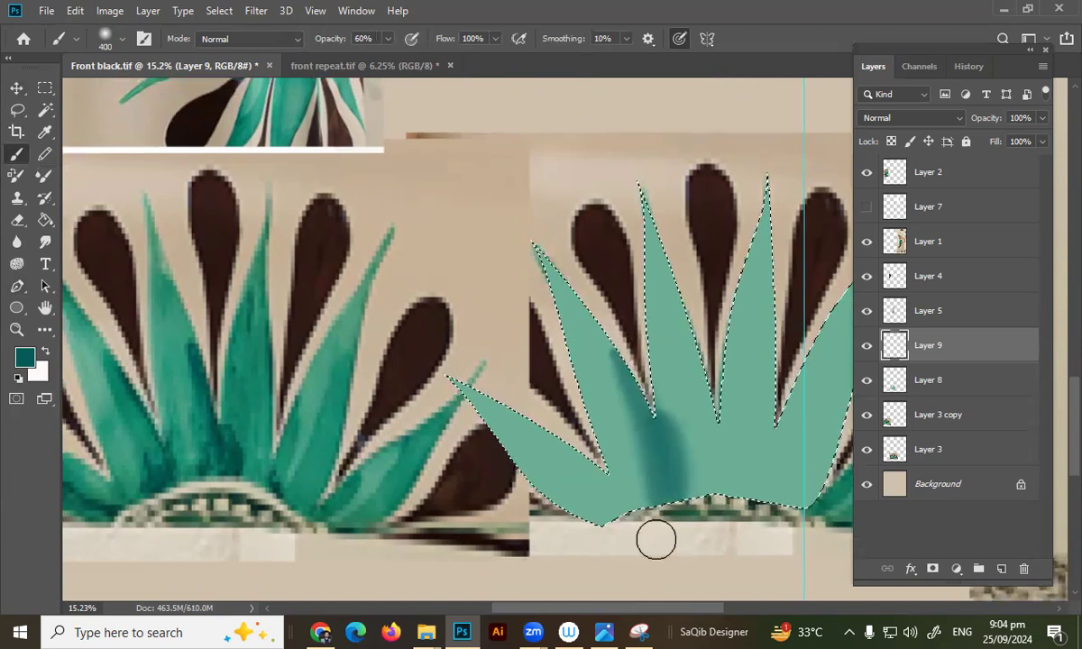
Soften the edges of the second leaf's dark shading with a 500 px Eraser and deselect the leaf shape.
key(e)
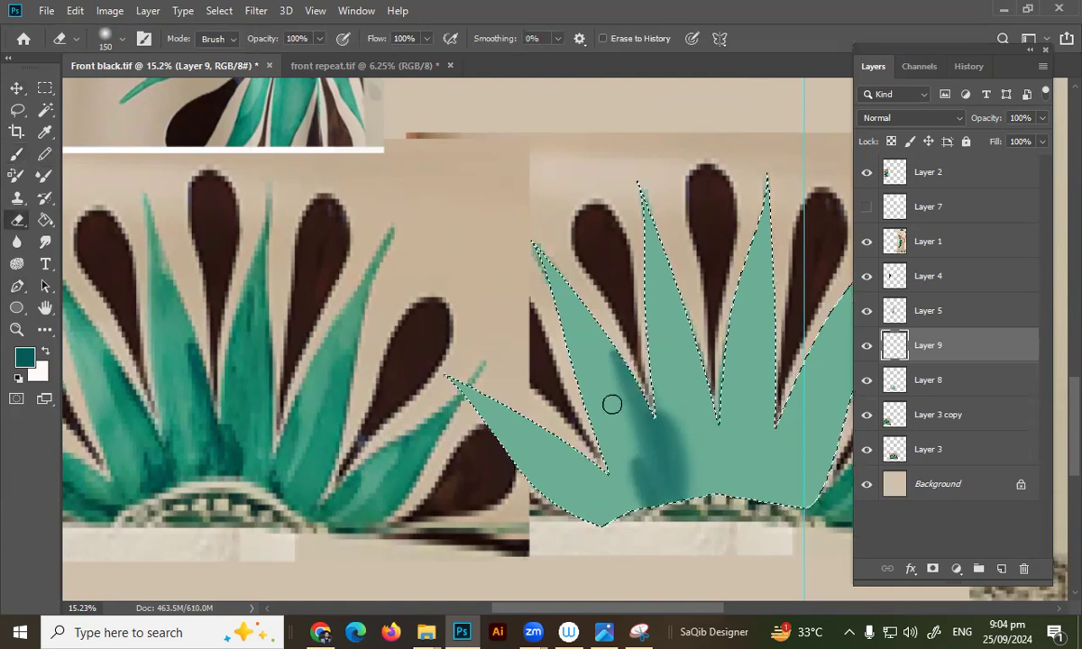
key(bracketright)
key(bracketright)
key(bracketright)
key(bracketright)
key(bracketright)
key(bracketright)
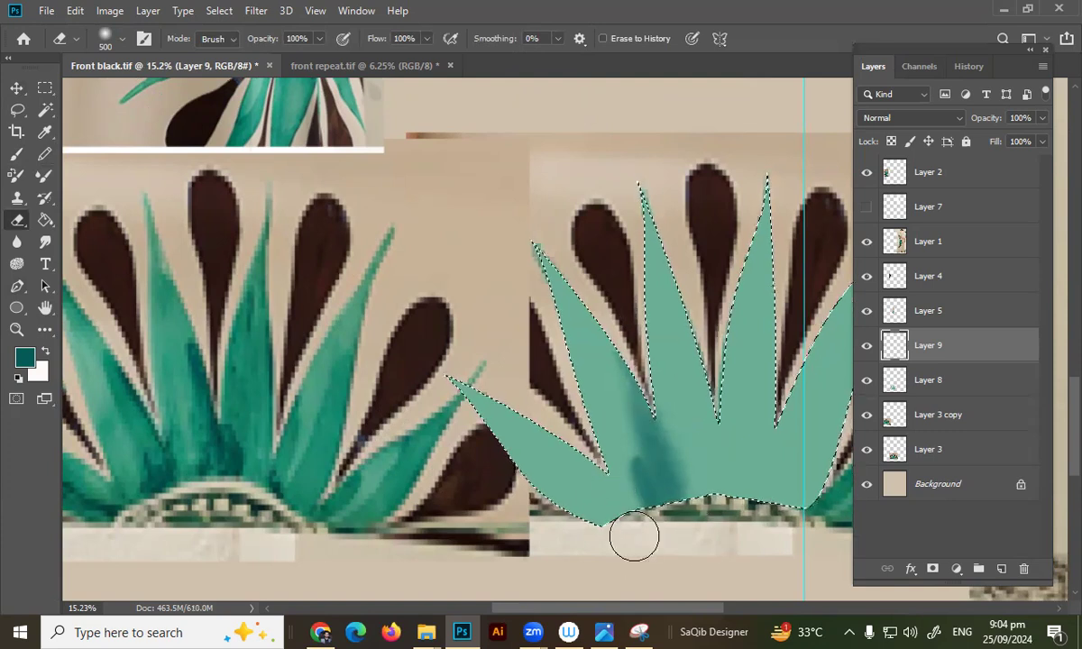
key(ctrl+d)
Try long tapered Brush strokes on the empty canvas below the reference pictures and undo them.
drag(549, 271, 609, 314)
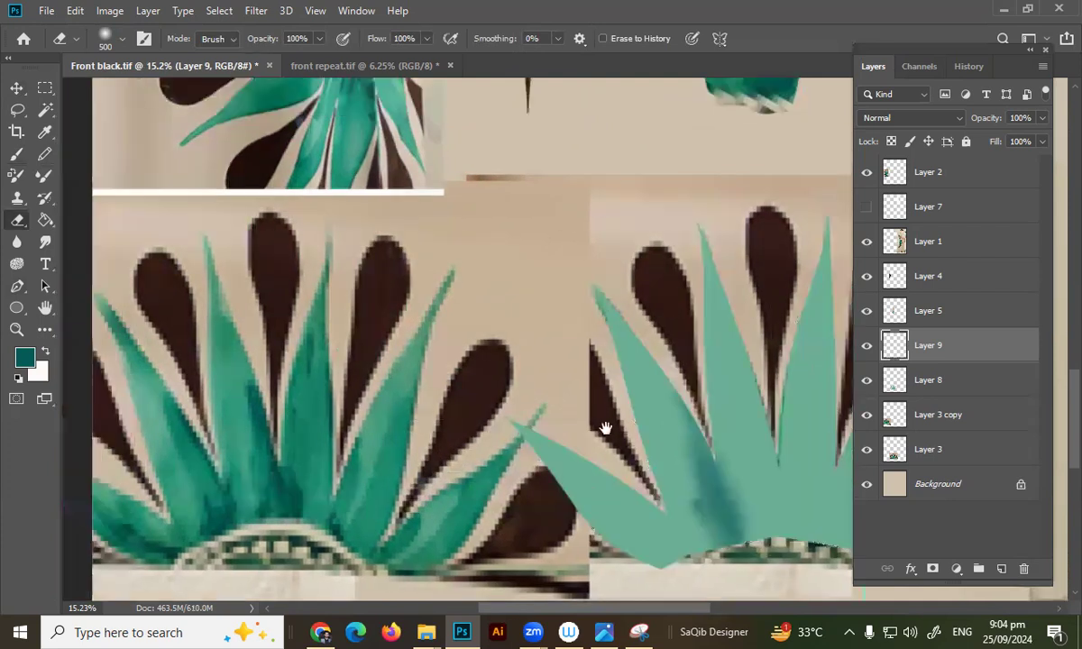
scroll(605, 429, down, 5)
key(b)
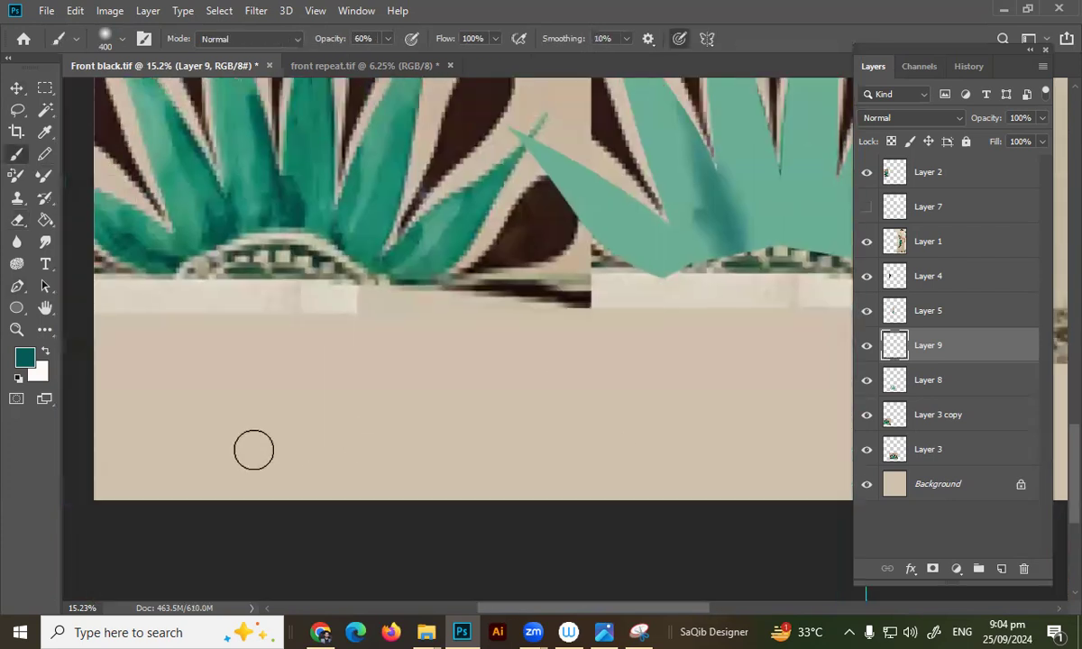
drag(243, 448, 674, 396)
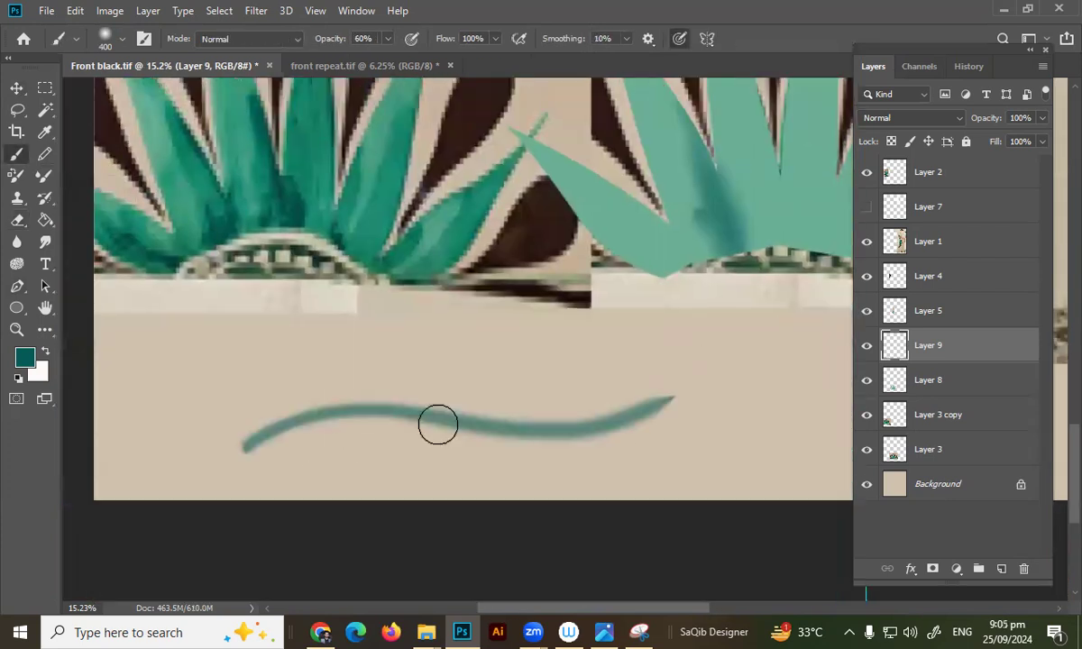
key(ctrl+z)
mouse_move(225, 456)
mouse_down()
mouse_move(732, 365)
mouse_move(284, 424)
mouse_up()
key(ctrl+z)
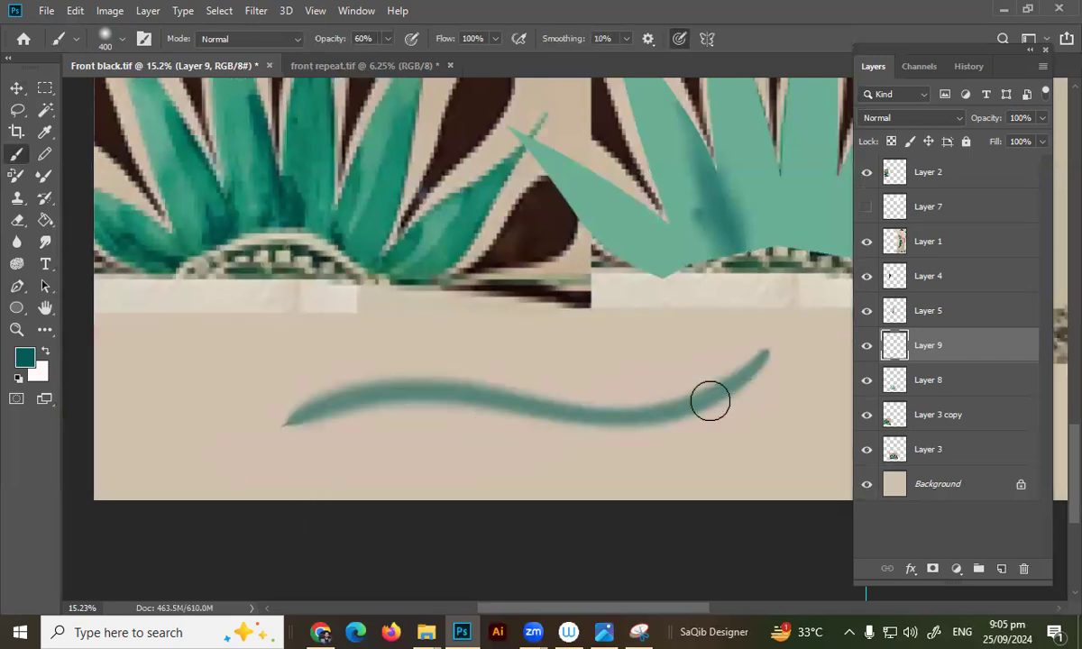
key(ctrl+z)
drag(781, 347, 180, 544)
key(ctrl+z)
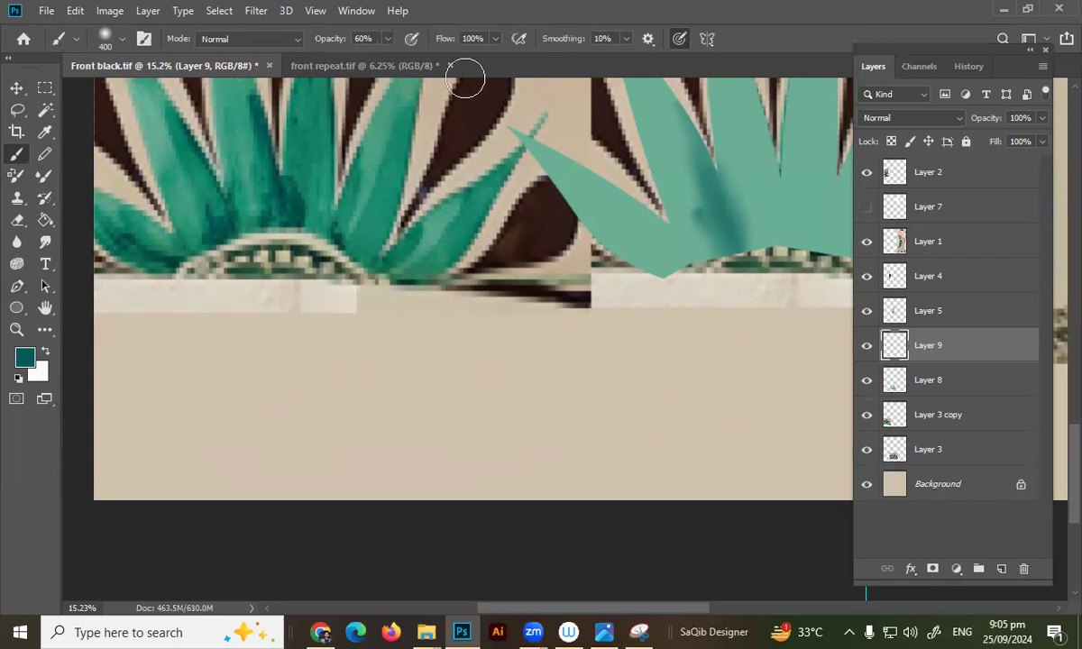
Place a test dab on the empty canvas, open the brush settings and choose the soft round 30 px tip.
click(569, 401)
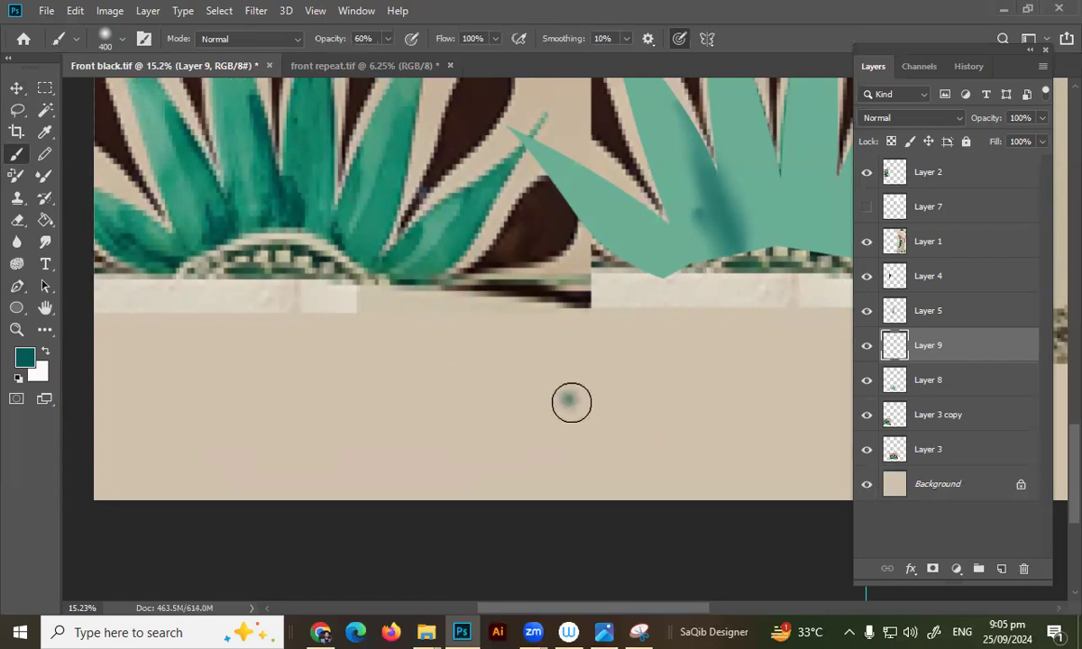
key(F6)
key(F5)
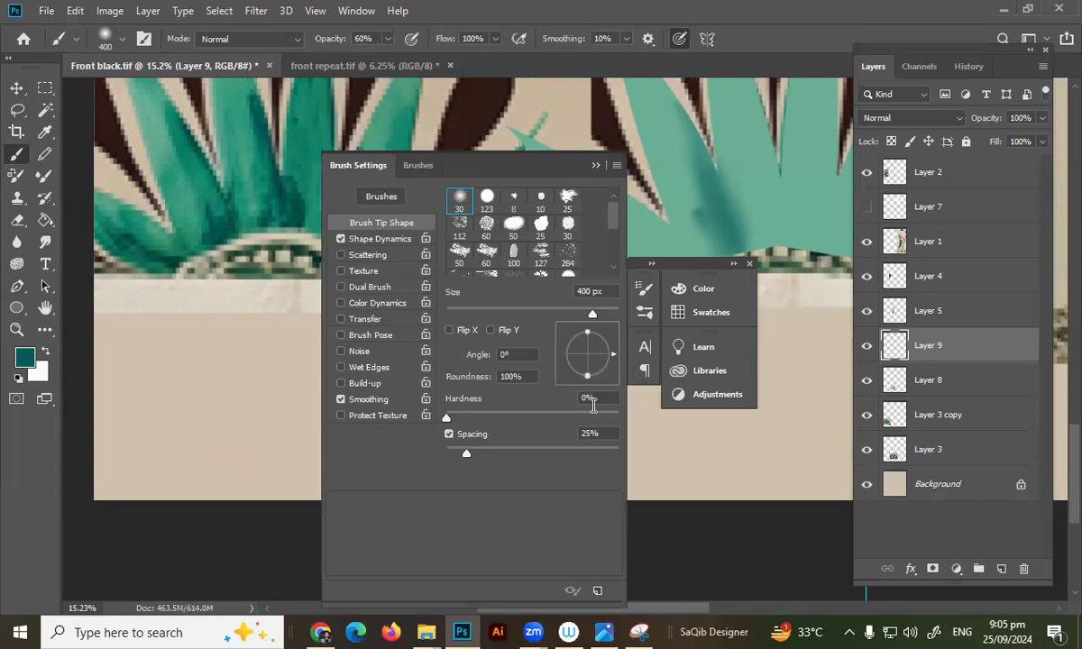
mouse_move(465, 417)
mouse_down()
mouse_move(503, 420)
mouse_move(405, 433)
mouse_up()
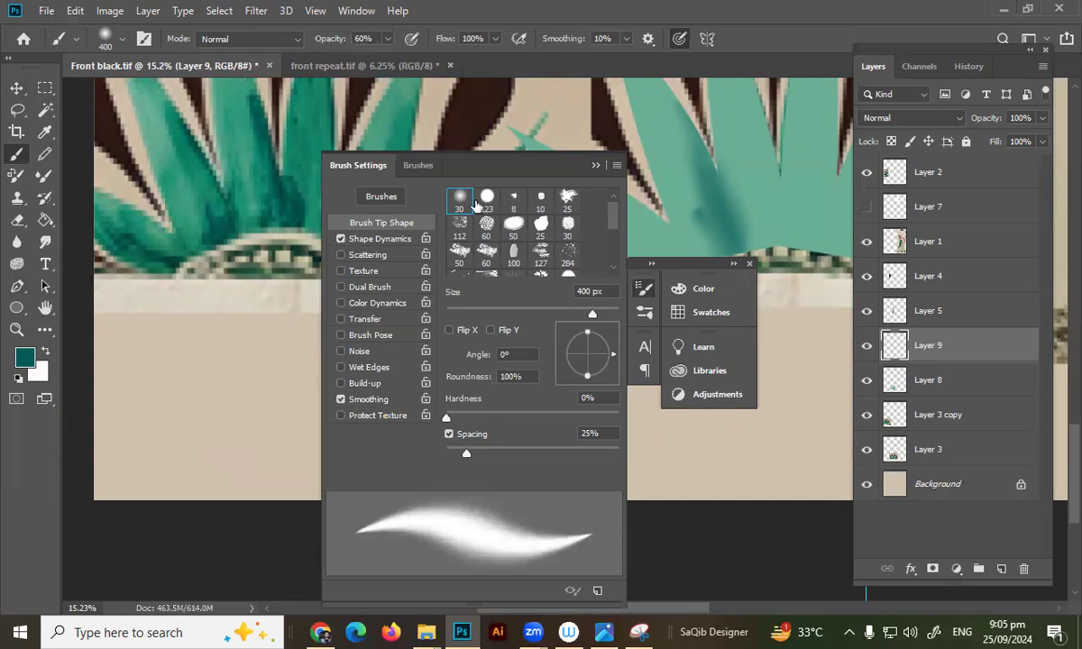
key(period)
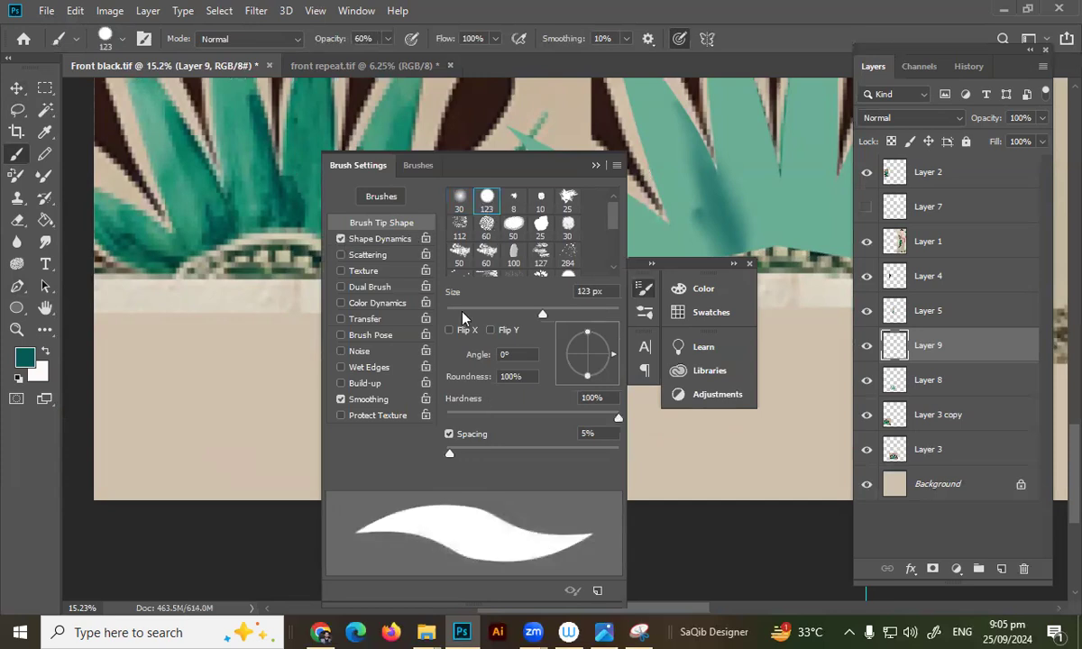
click(461, 198)
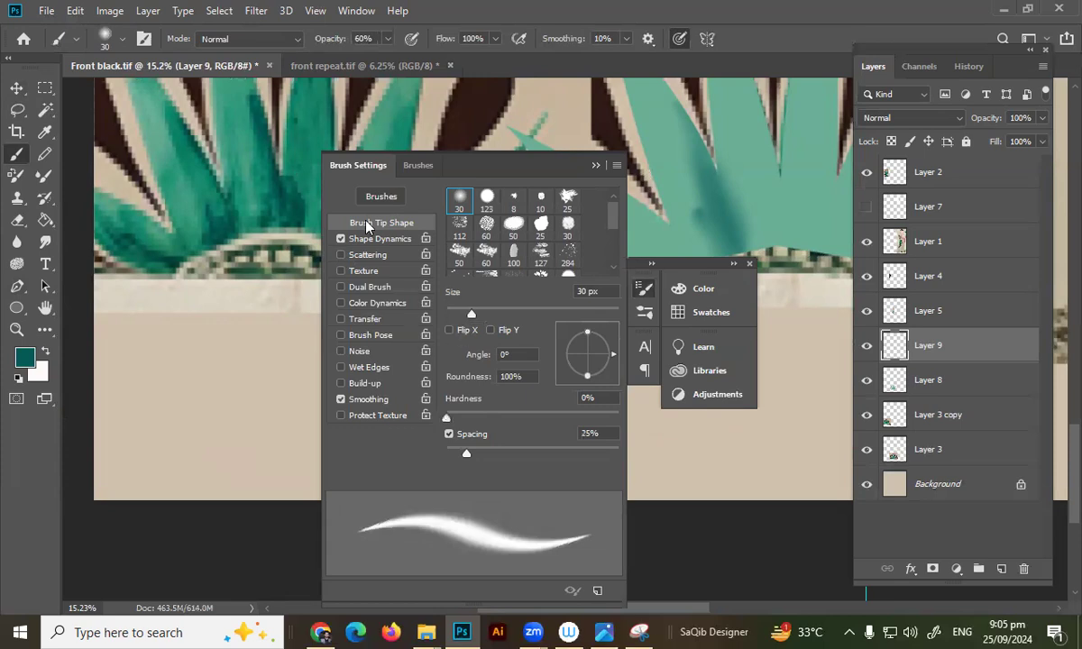
Enlarge the soft round brush to 300 px, trying strokes on the empty canvas and undoing them.
drag(657, 457, 822, 407)
key(ctrl+z)
key(shift)
key(ctrl+shift+z)
key(ctrl+z)
key(bracketright)
key(bracketright)
key(bracketright)
key(bracketright)
key(bracketright)
key(bracketright)
key(bracketright)
key(bracketright)
key(bracketright)
key(bracketright)
key(bracketright)
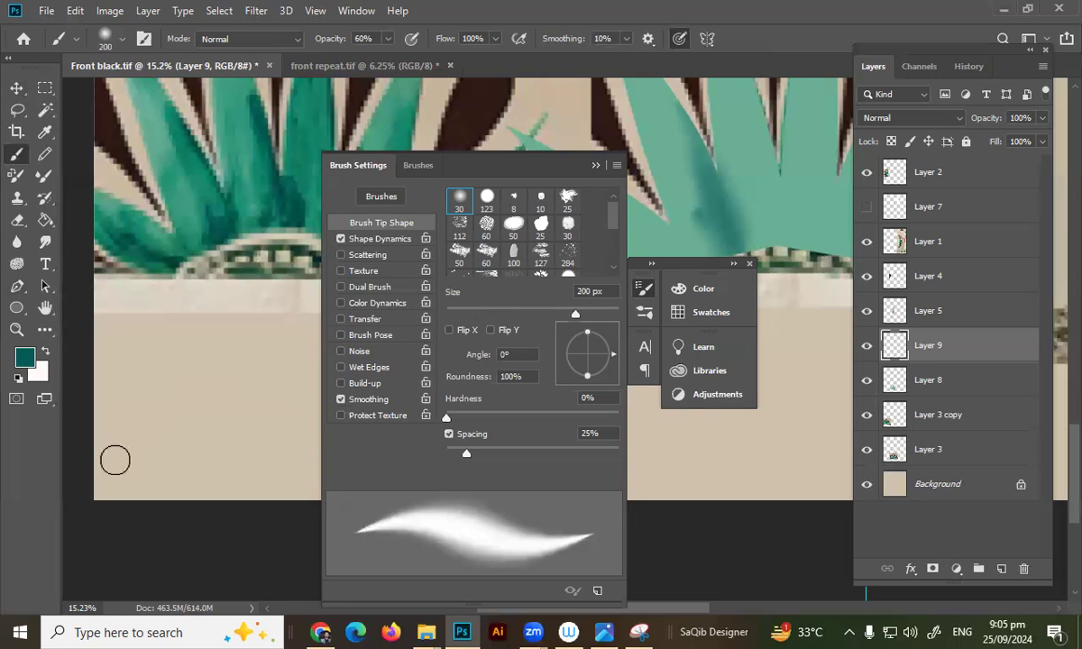
drag(106, 475, 284, 329)
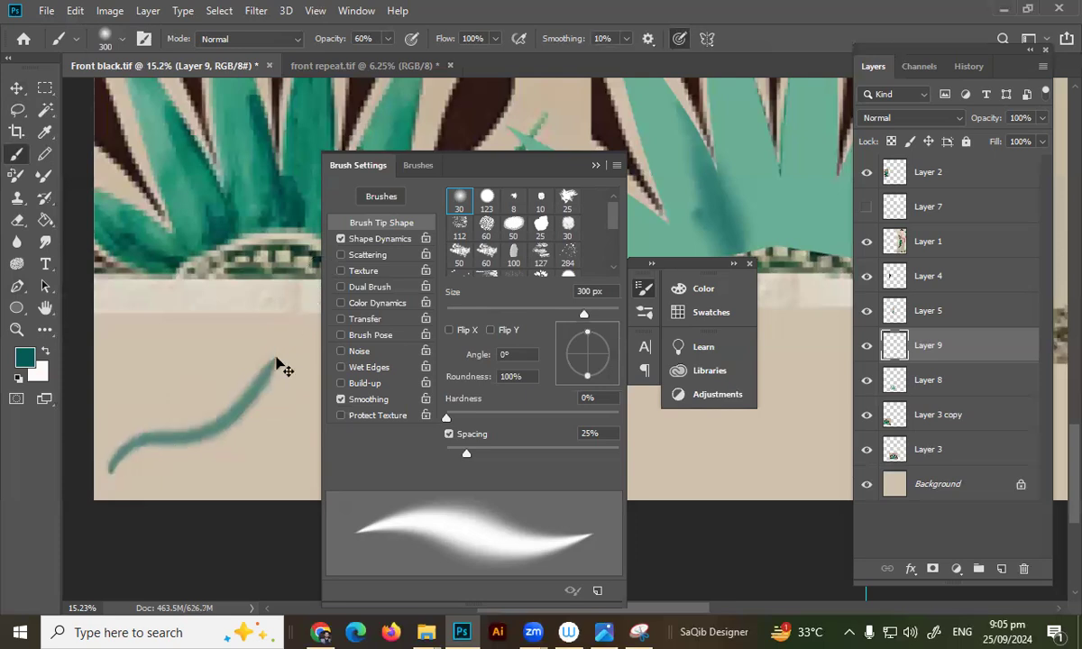
key(ctrl+z)
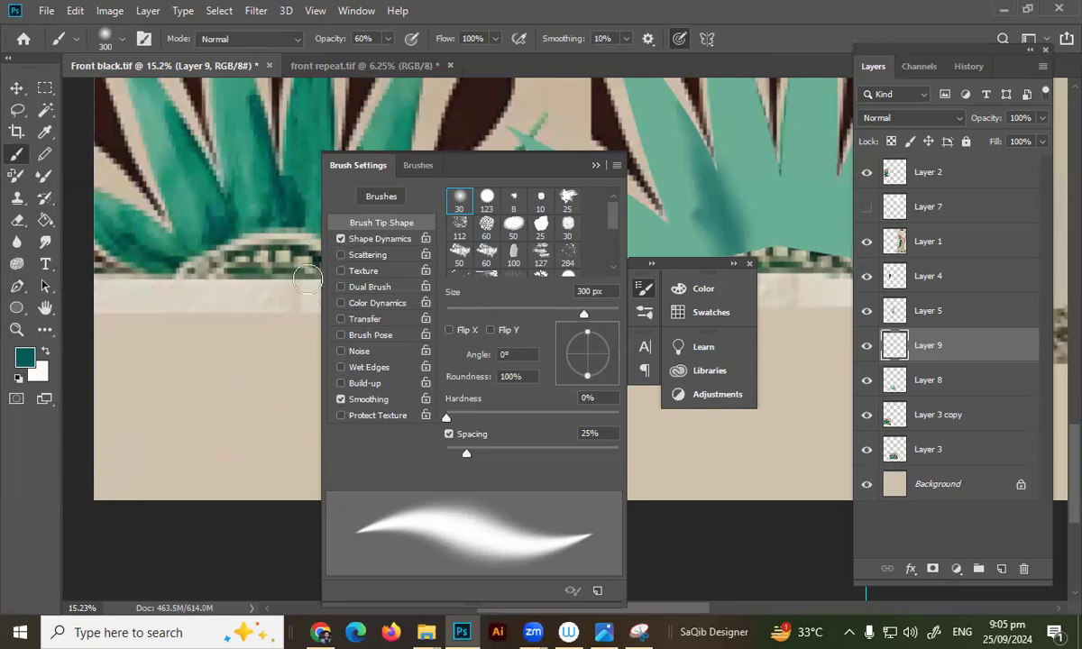
Try several curved tapered 300 px strokes on the empty canvas below the left reference picture, undoing between attempts.
mouse_move(86, 464)
mouse_down()
mouse_move(287, 365)
mouse_move(82, 497)
mouse_up()
click(341, 238)
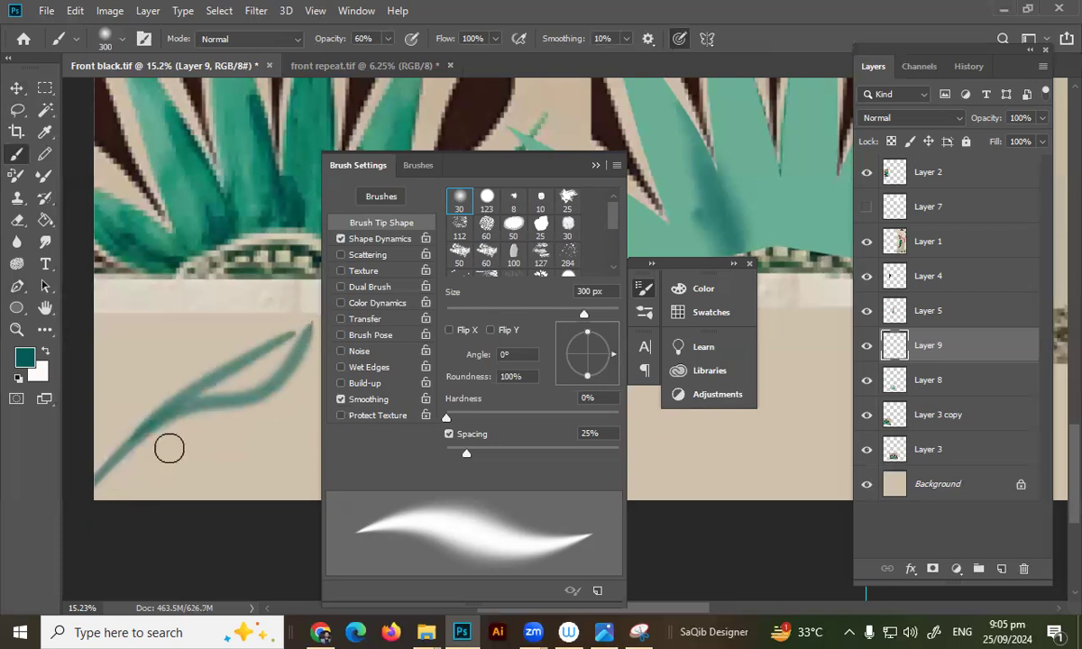
key(ctrl+z)
key(ctrl+z)
mouse_move(293, 330)
mouse_down()
mouse_move(120, 522)
mouse_move(102, 590)
mouse_up()
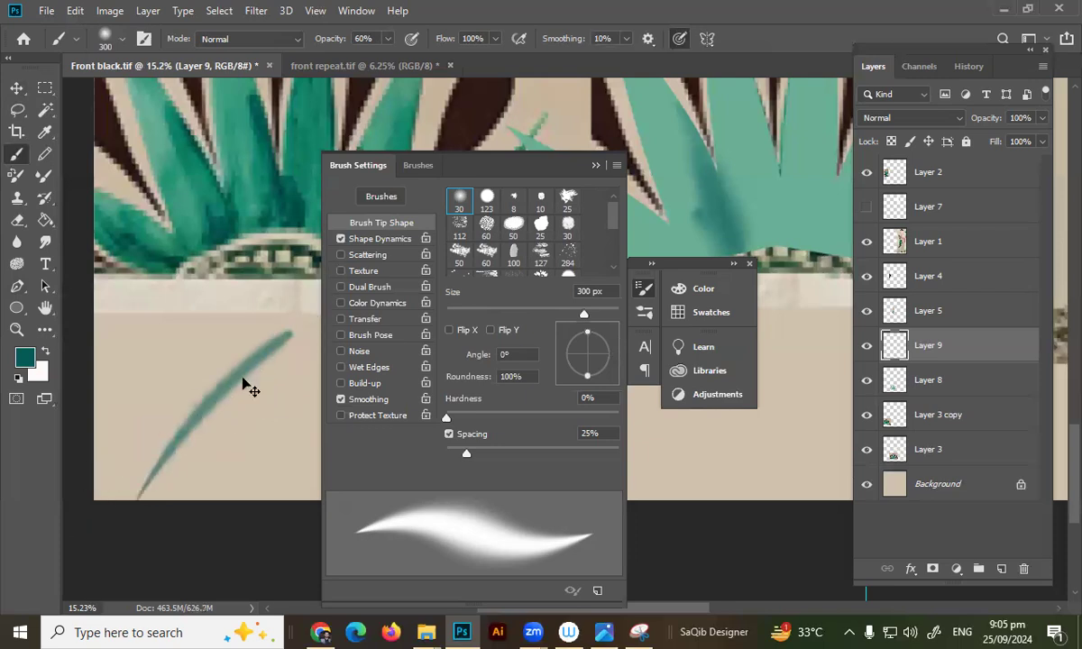
key(ctrl+z)
drag(297, 332, 151, 470)
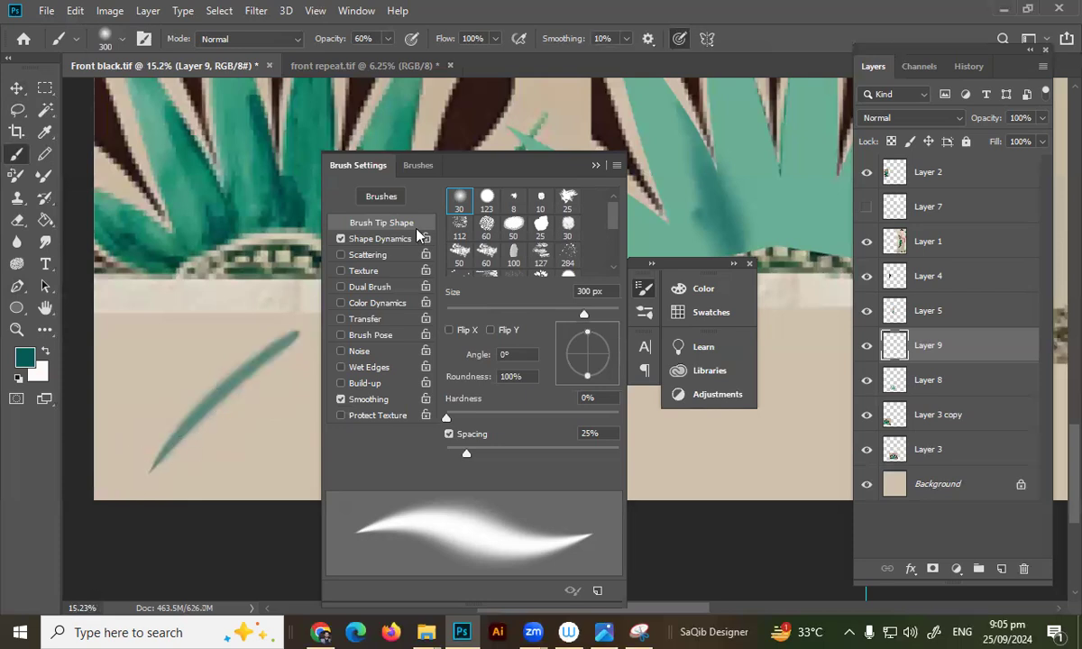
Close the brush settings and undo the remaining test stroke and dab on the empty canvas.
click(644, 287)
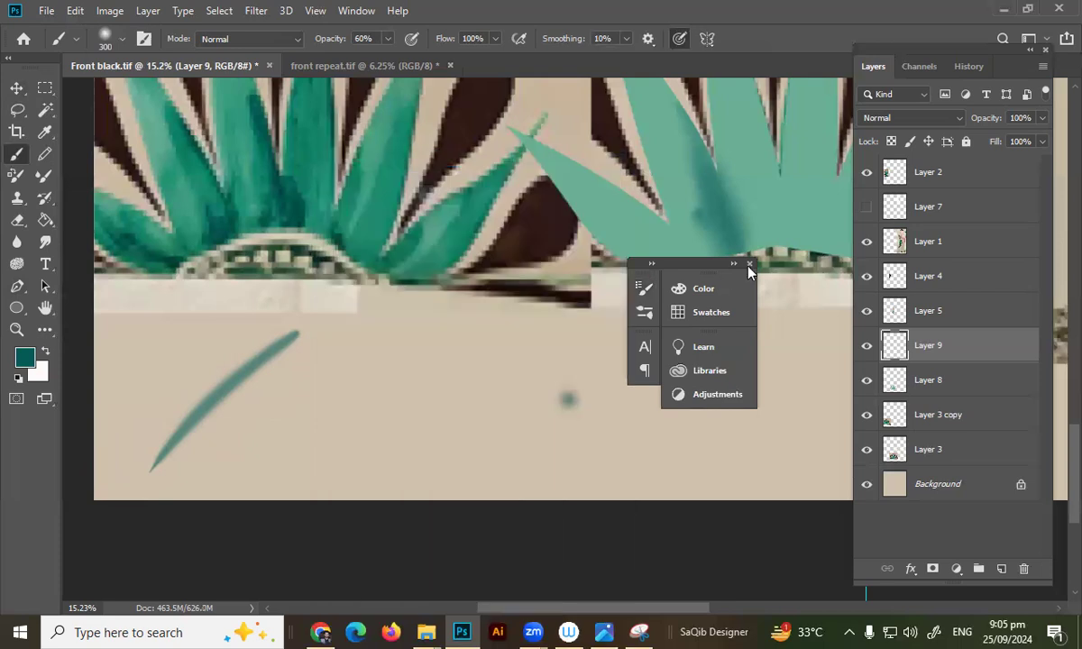
click(749, 264)
drag(447, 308, 415, 354)
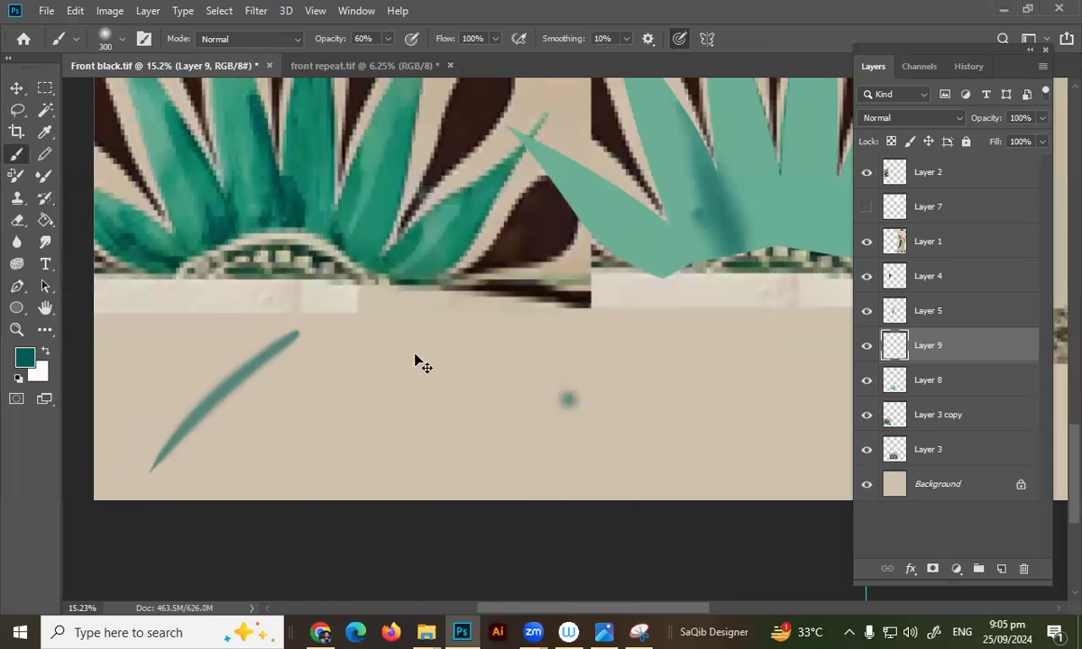
key(ctrl+z)
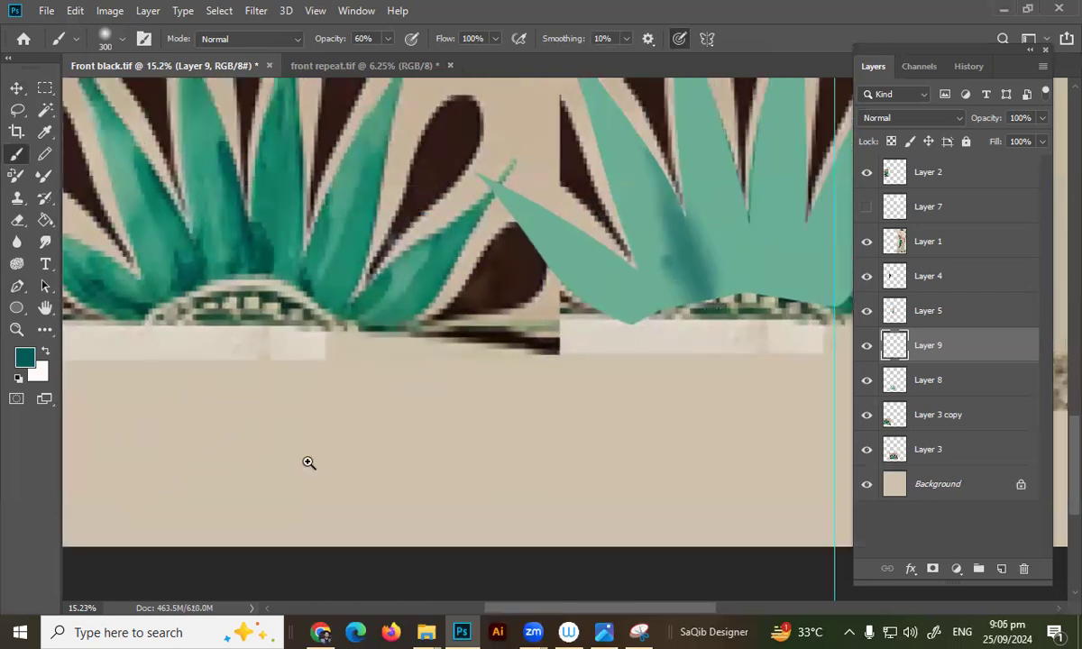
Save Front black.tif with layers included, using LZW image compression, interleaved pixel order and RLE layer compression.
drag(727, 218, 565, 345)
scroll(497, 377, down, 3)
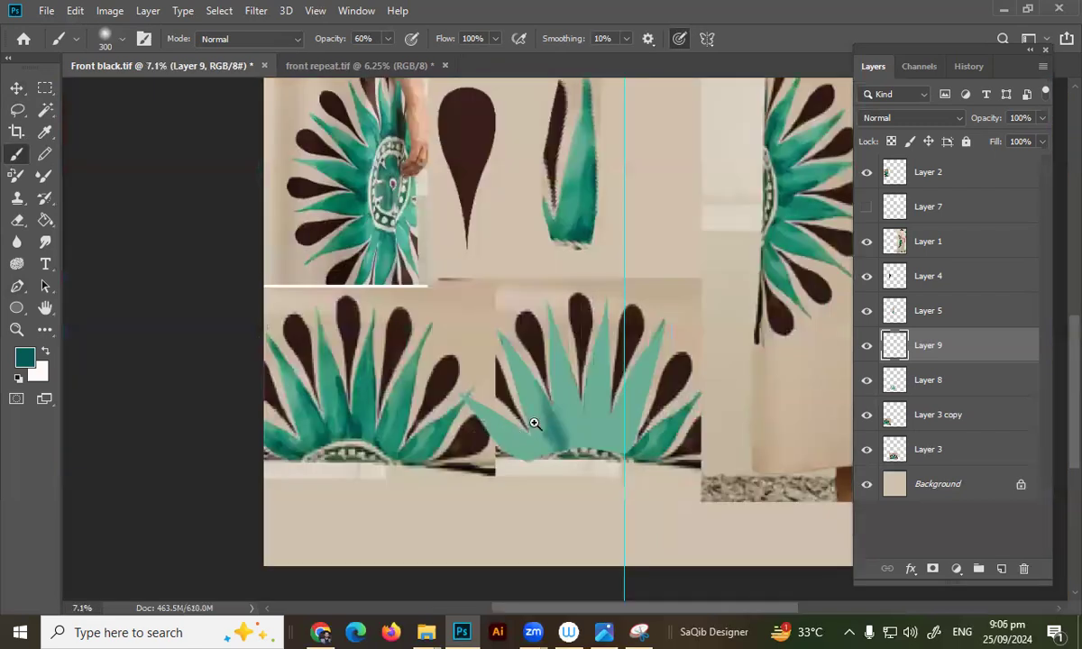
scroll(534, 423, up, 1)
key(ctrl+s)
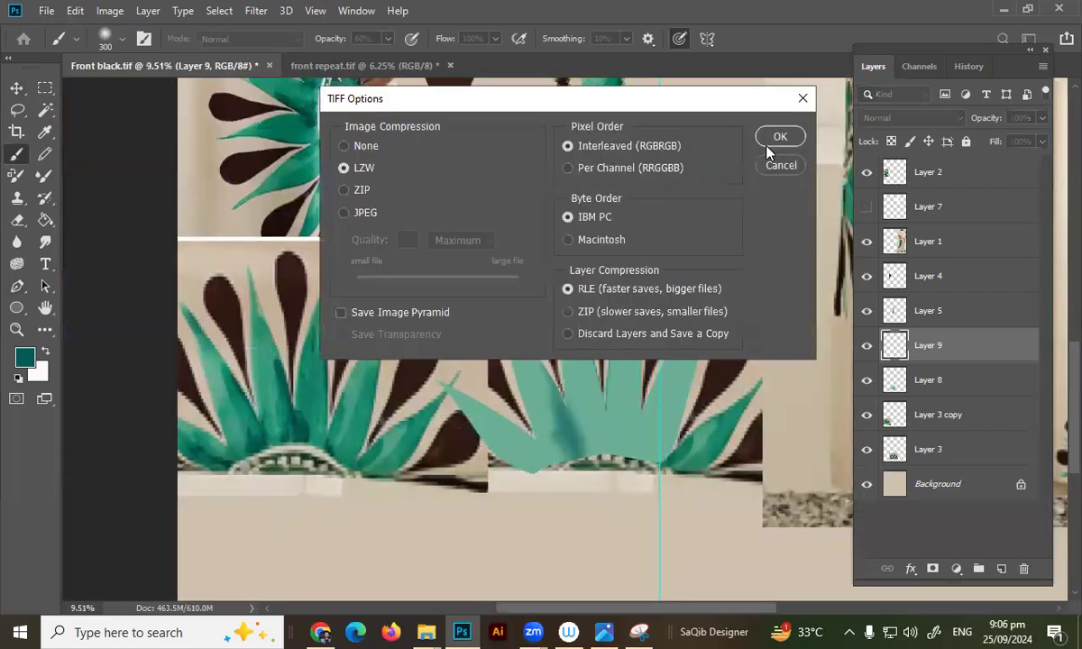
click(775, 140)
click(457, 246)
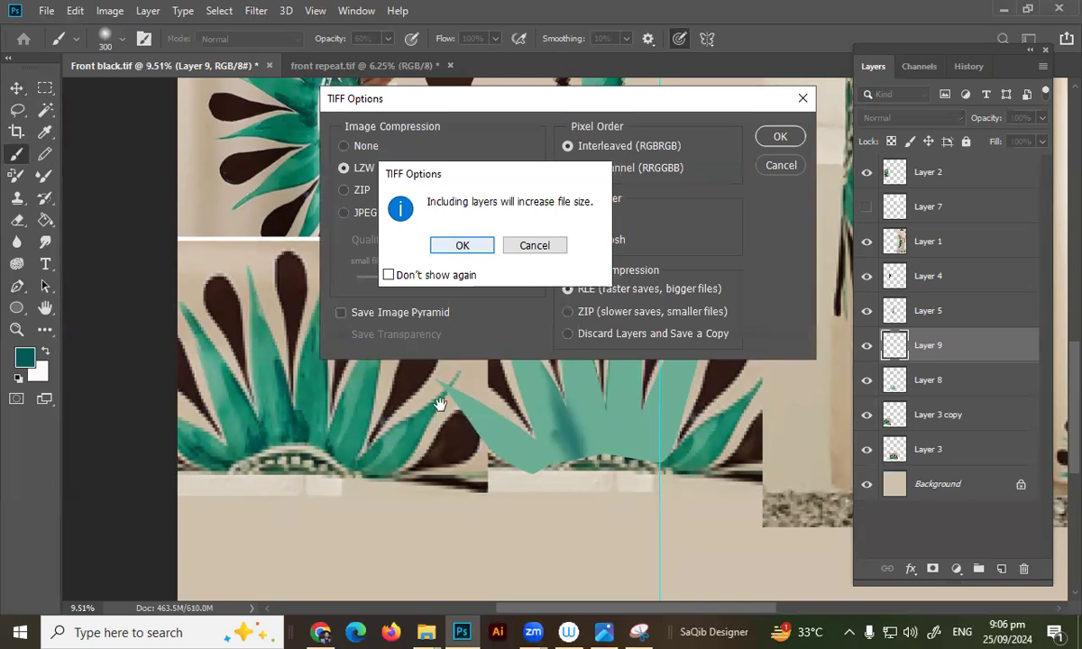
Paint two long tapered test strokes with the 300 px Brush on the empty canvas above the motif pictures.
scroll(461, 341, down, 5)
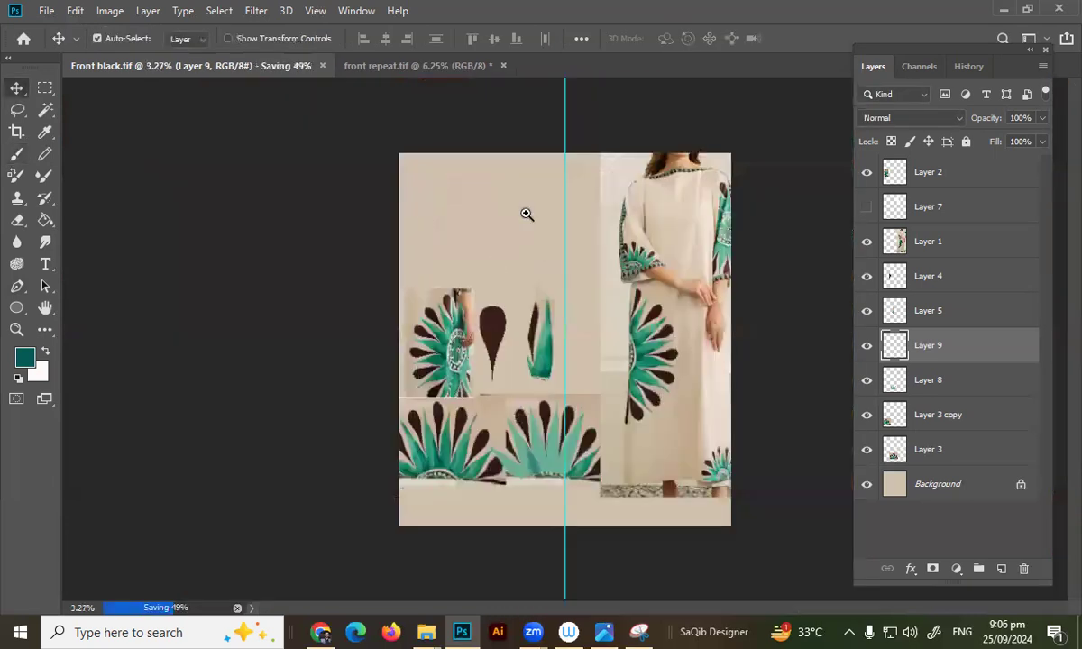
scroll(527, 214, up, 3)
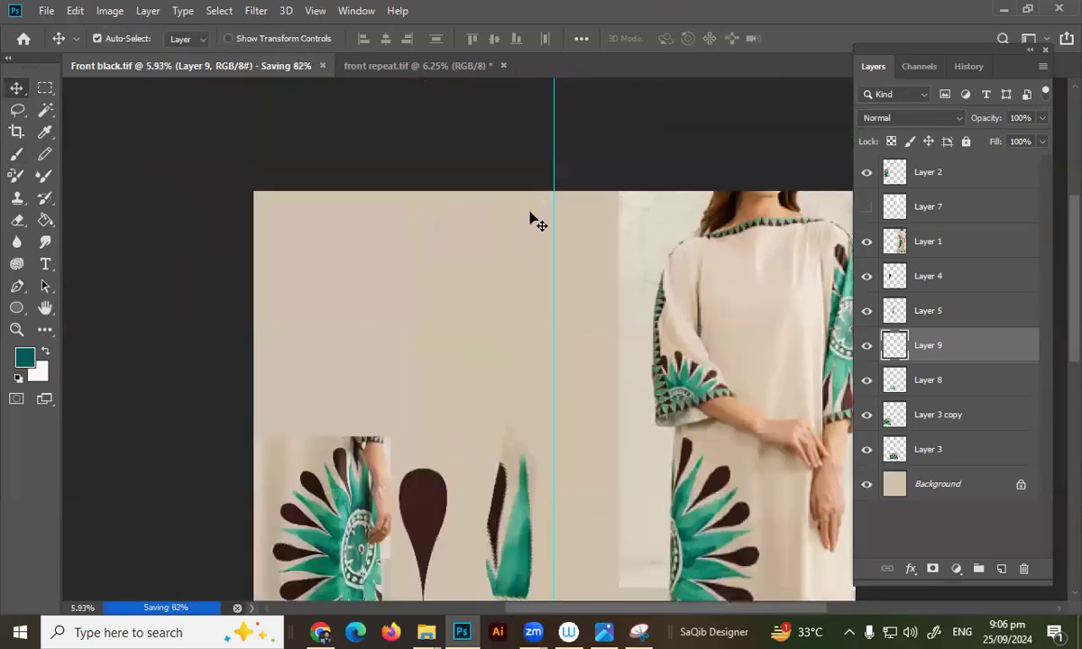
key(b)
drag(538, 200, 362, 326)
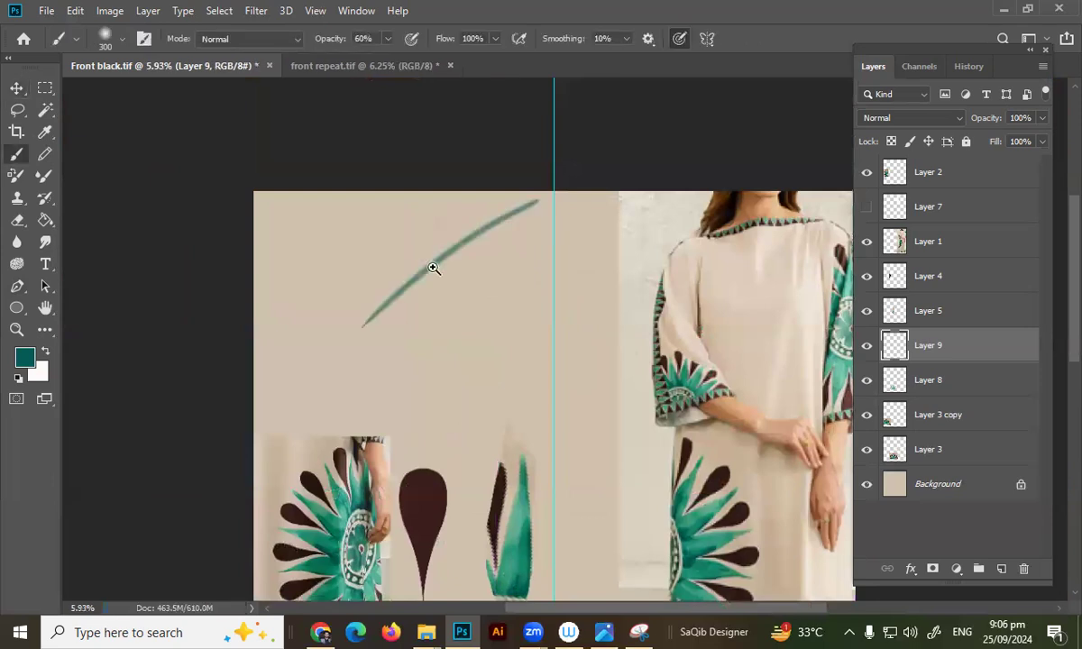
mouse_move(403, 269)
mouse_down()
mouse_move(466, 236)
mouse_move(244, 483)
mouse_up()
drag(547, 303, 264, 454)
Load the green leaf shape as a selection and sample a mid green from the reference leaf for the Brush.
drag(477, 359, 529, 511)
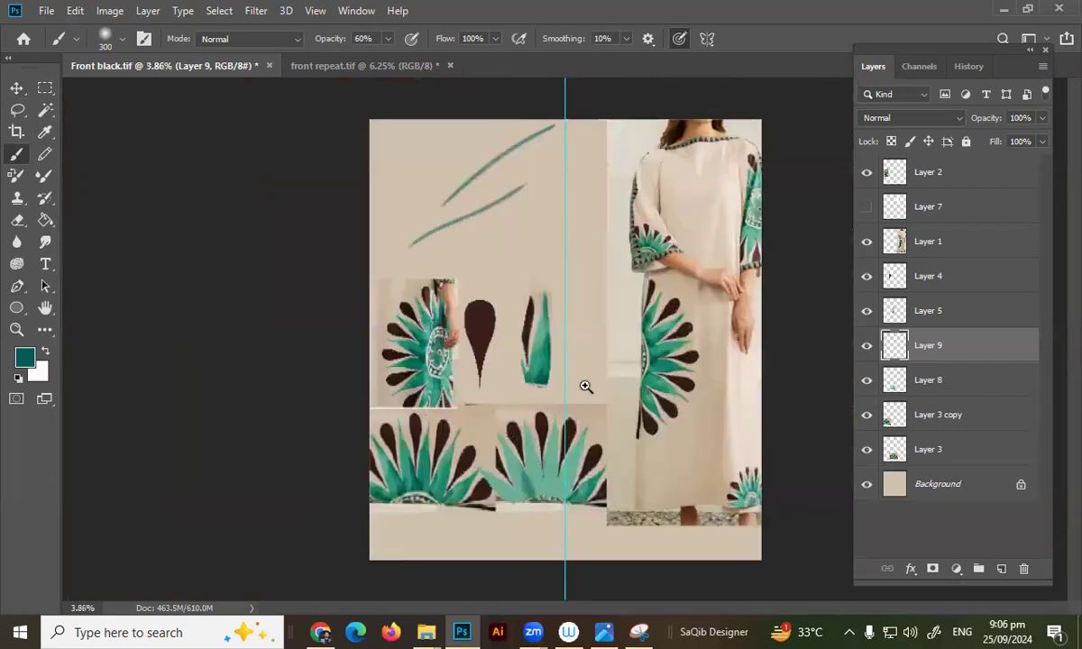
drag(585, 386, 462, 428)
drag(522, 447, 516, 461)
drag(275, 421, 427, 408)
scroll(390, 424, down, 3)
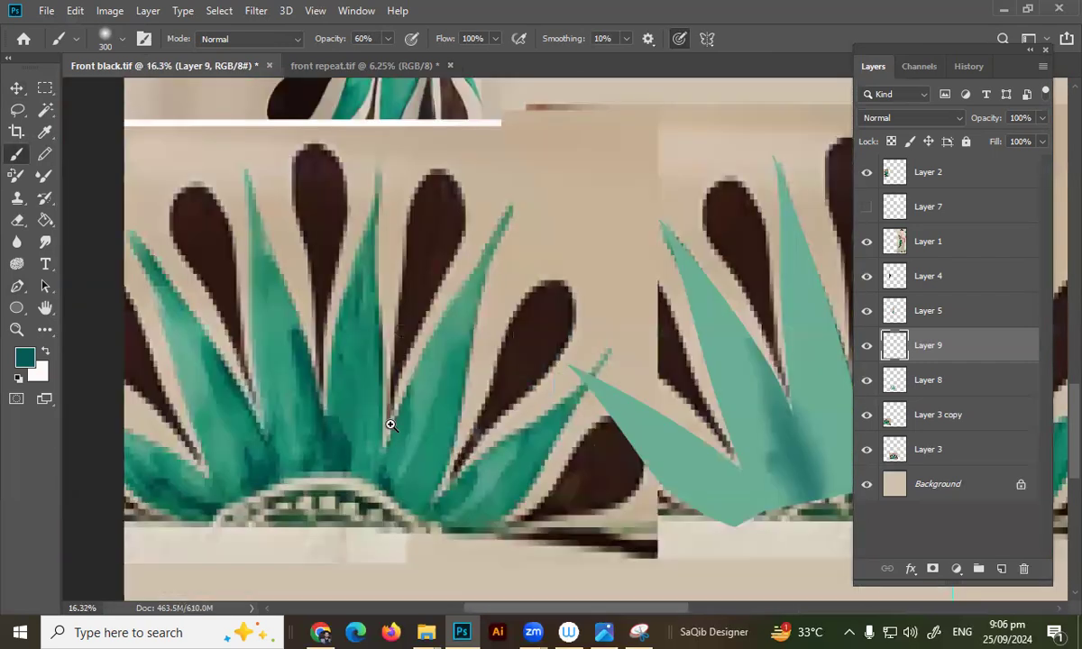
drag(539, 400, 422, 401)
drag(545, 394, 540, 361)
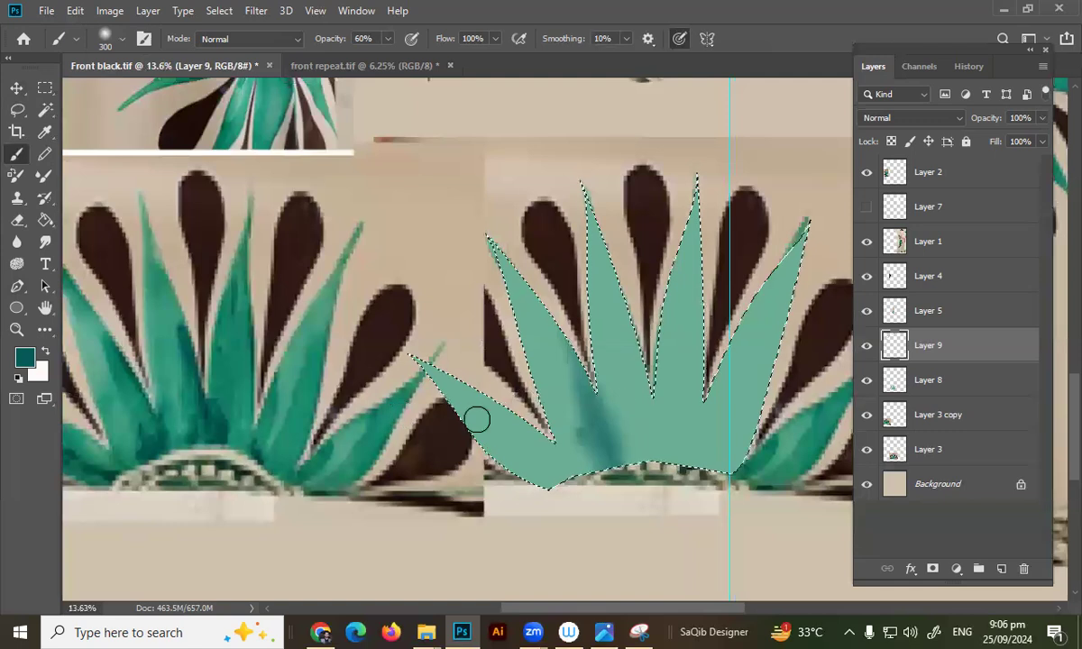
scroll(302, 421, left, 1)
scroll(302, 421, down, 1)
alt+click(316, 424)
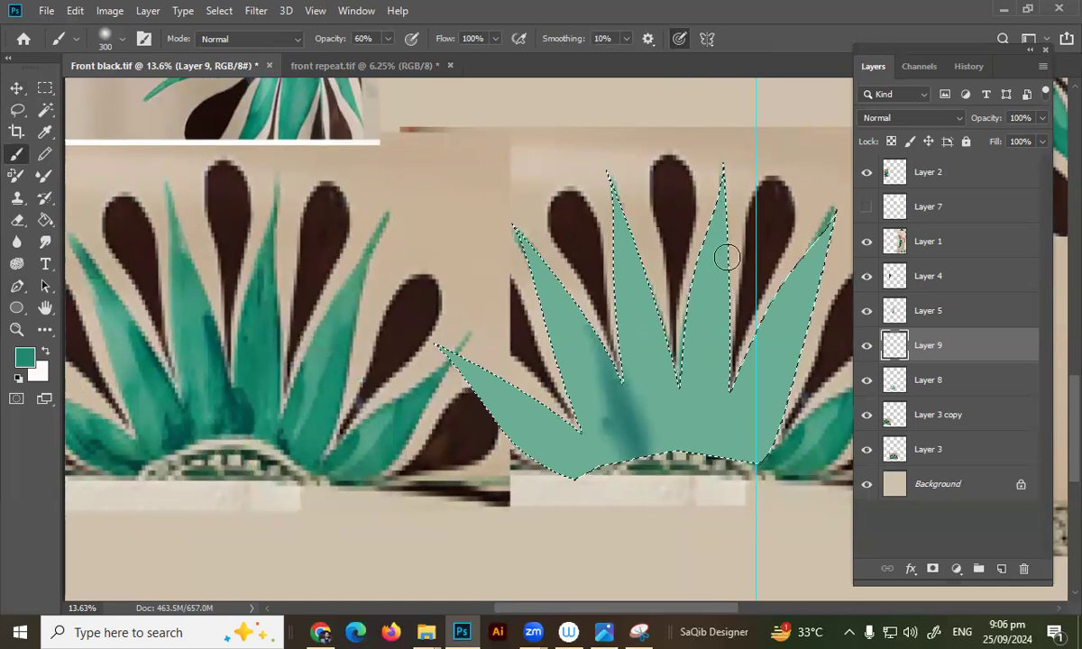
Paint soft mid-green shading down the fourth leaf to its base on Layer 9, undoing and repeating unsatisfactory strokes.
drag(690, 275, 681, 437)
drag(705, 227, 713, 347)
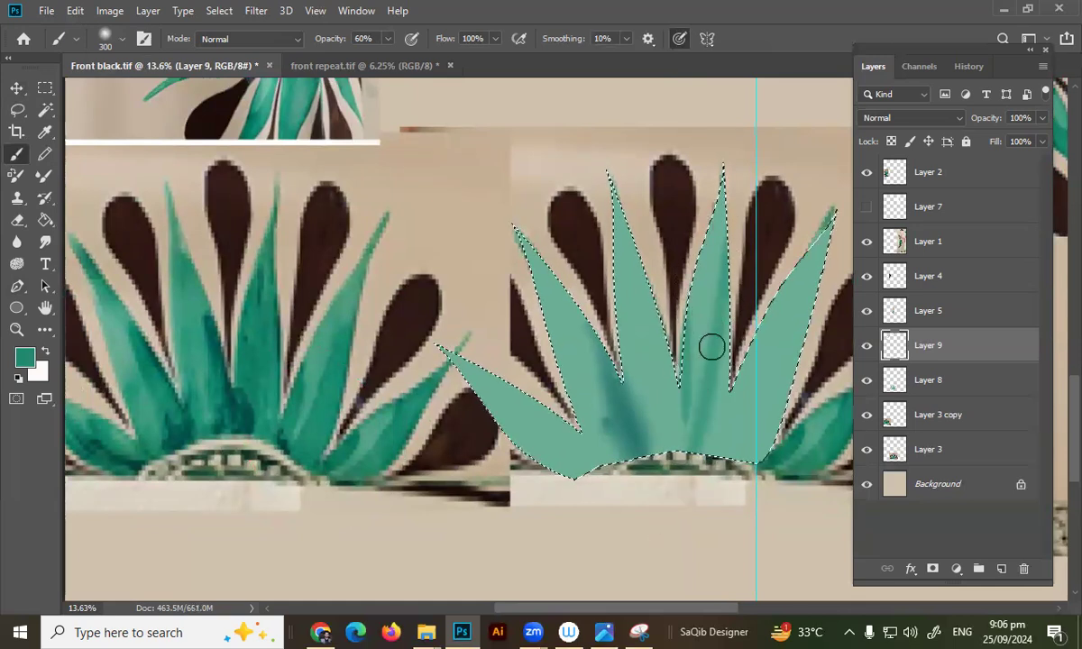
key(ctrl+z)
drag(695, 234, 692, 405)
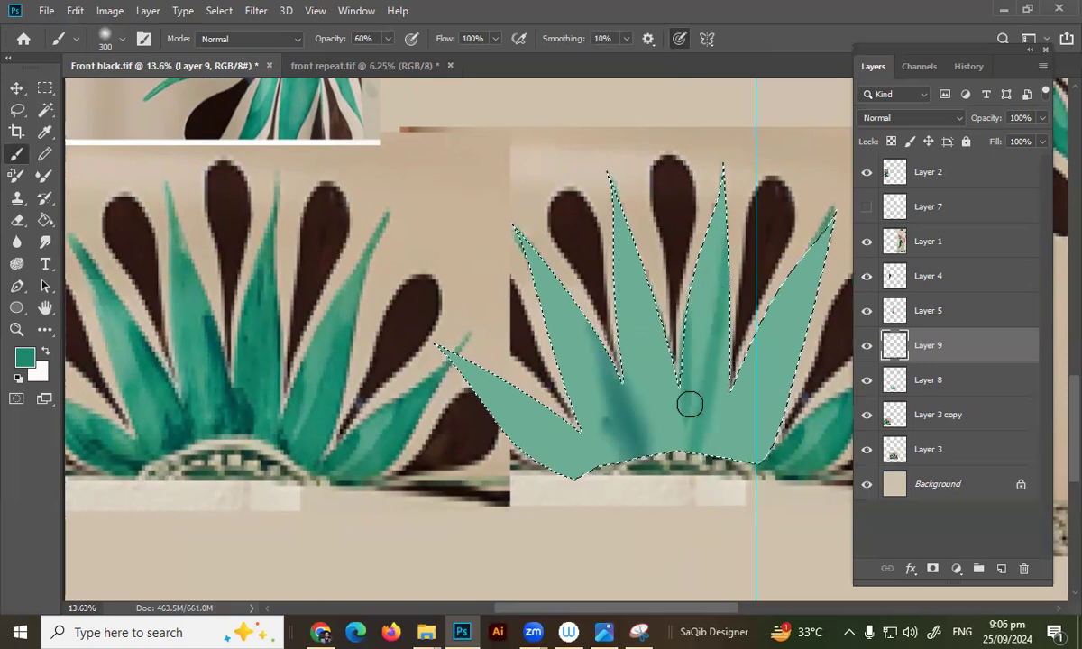
key(ctrl+z)
drag(690, 210, 699, 409)
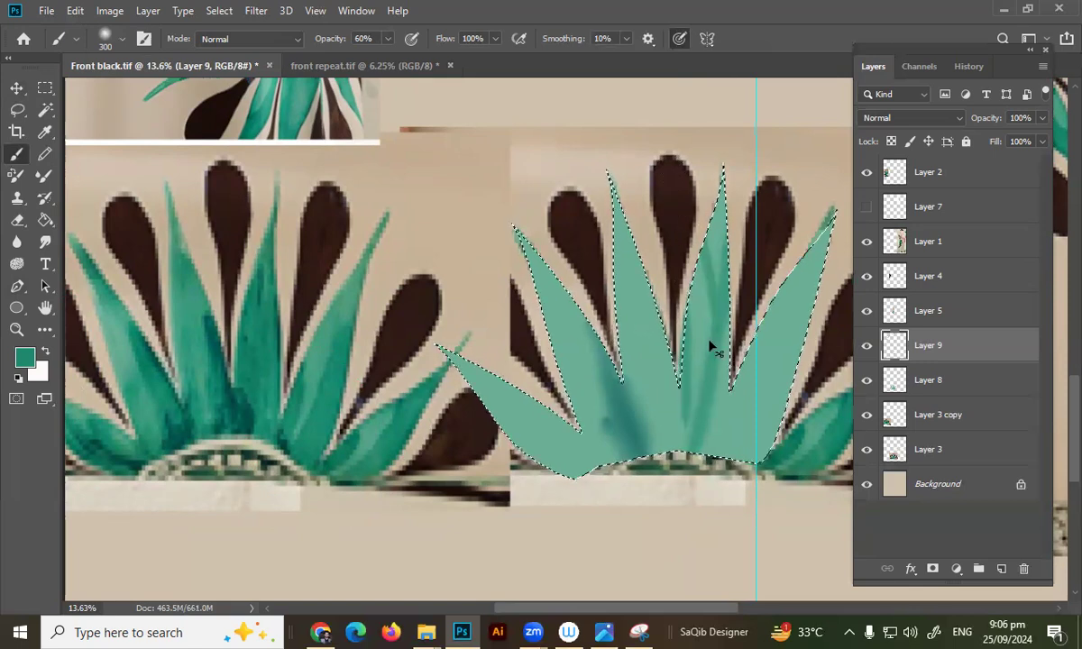
key(ctrl+z)
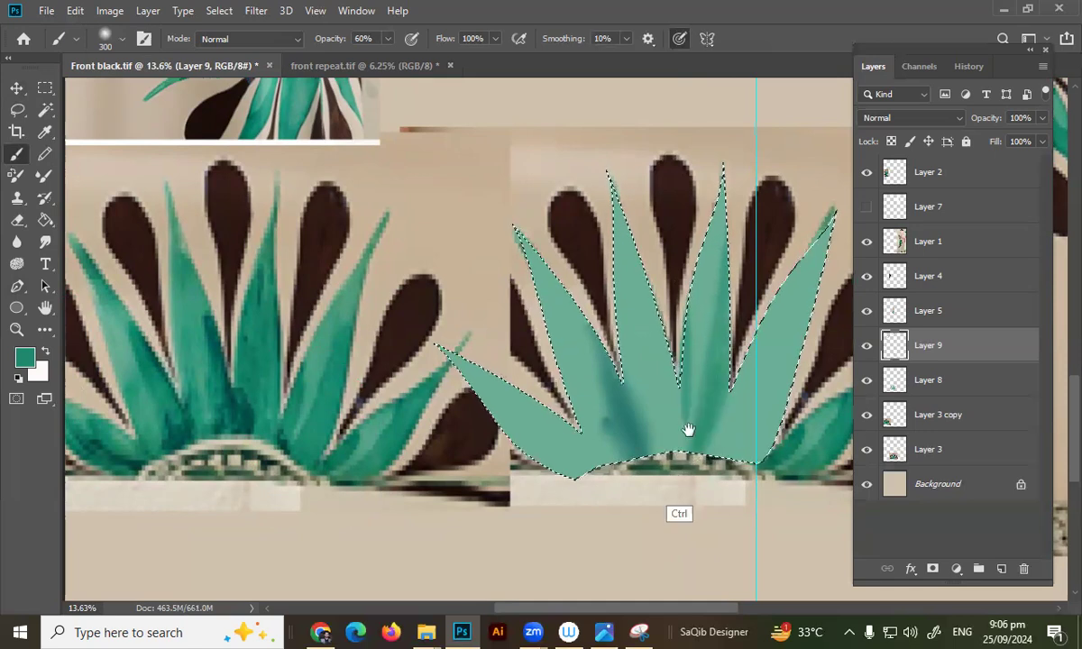
Sample a darker green from the reference, dab it at the left of the fourth leaf's base and deselect the shape.
drag(687, 430, 679, 417)
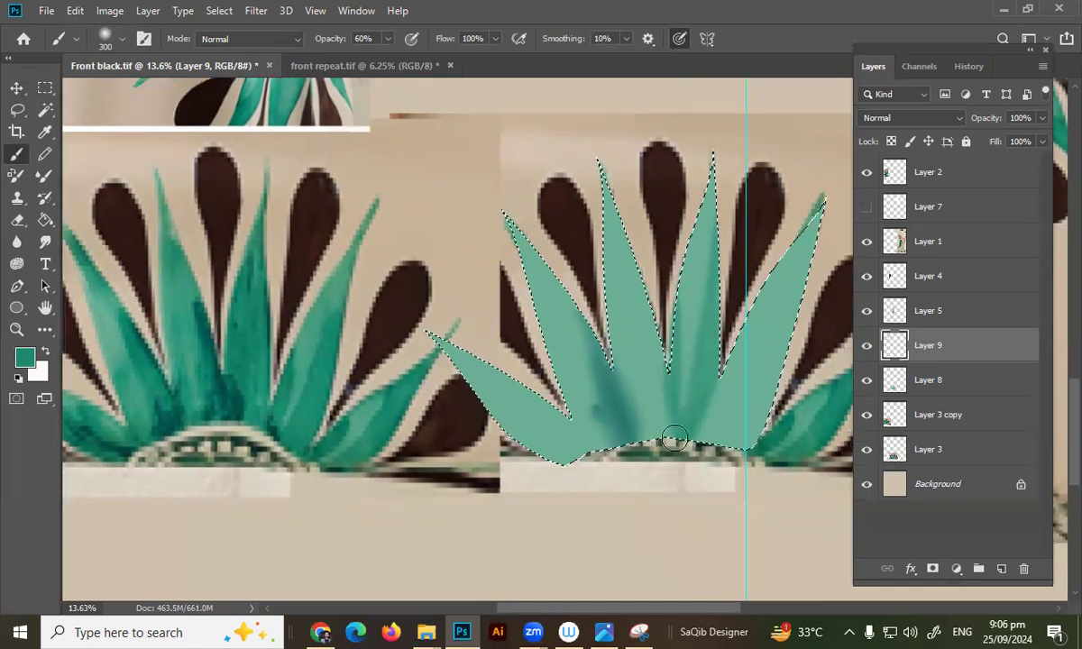
mouse_move(664, 410)
mouse_down()
mouse_move(663, 423)
mouse_move(674, 406)
mouse_up()
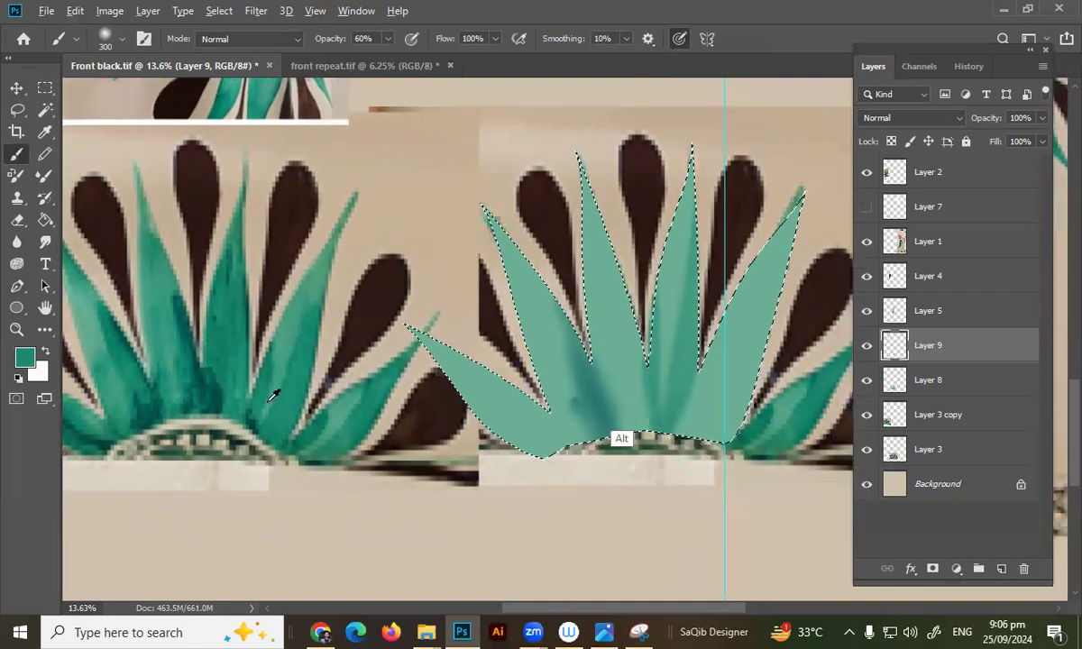
alt+click(326, 425)
drag(656, 412, 647, 411)
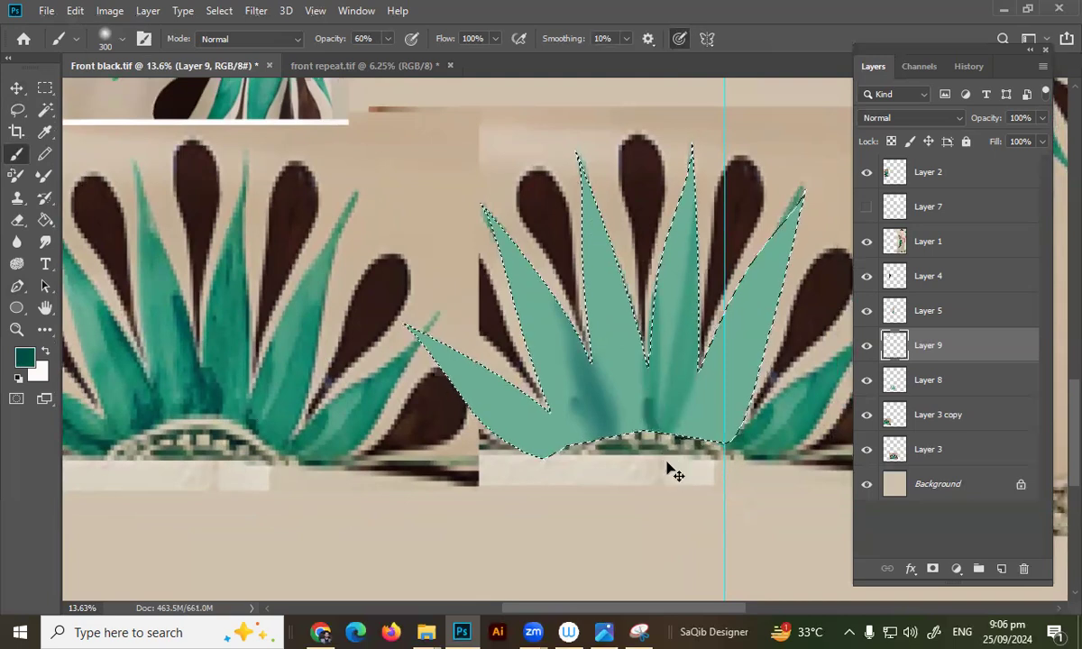
key(ctrl+d)
Save the shaded leaf motif in Front black.tif.
key(ctrl+s)
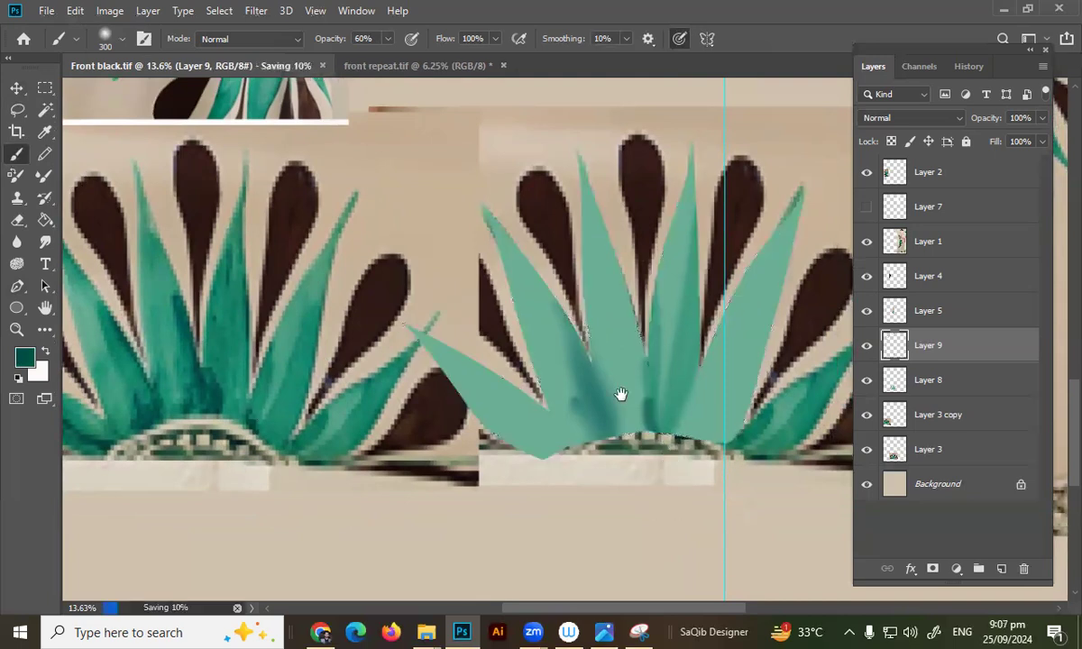
scroll(601, 412, down, 2)
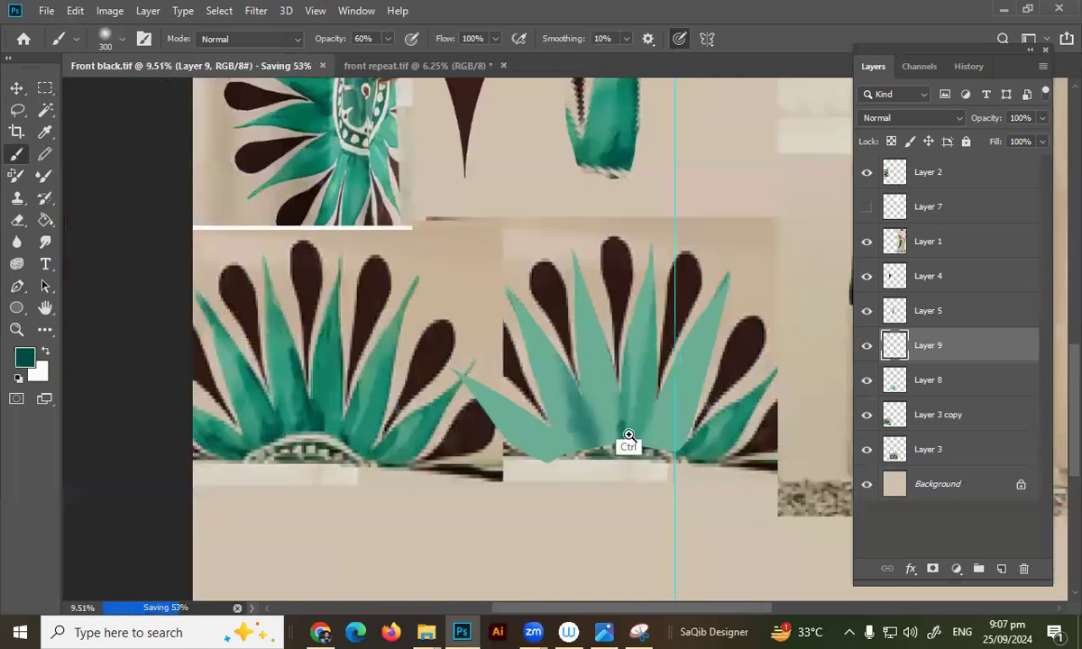
scroll(660, 417, up, 1)
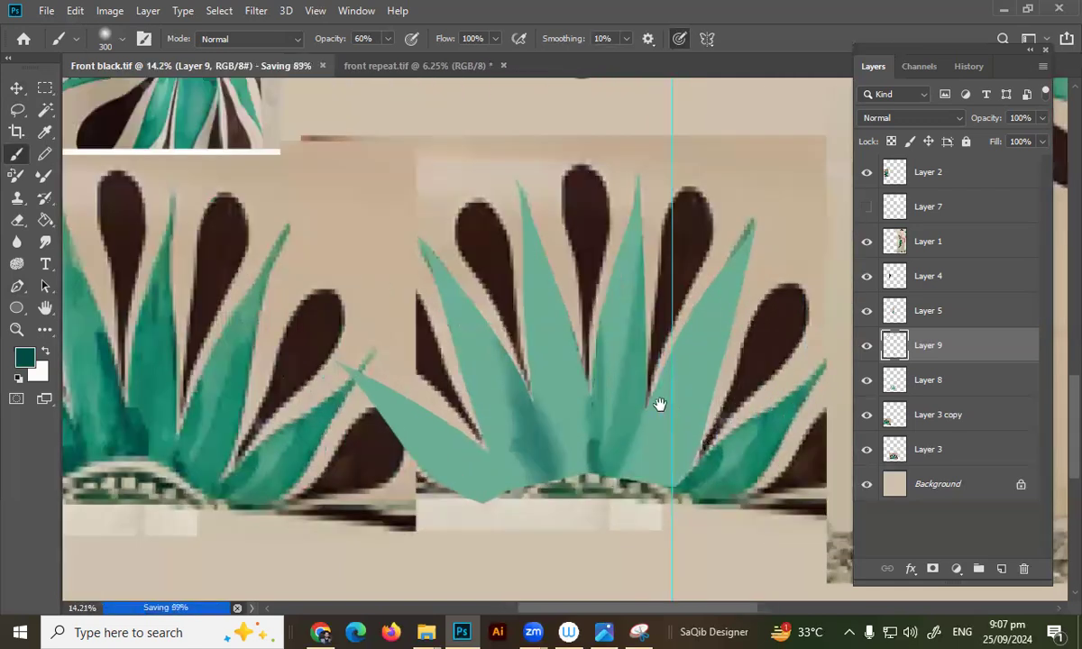
scroll(659, 406, up, 1)
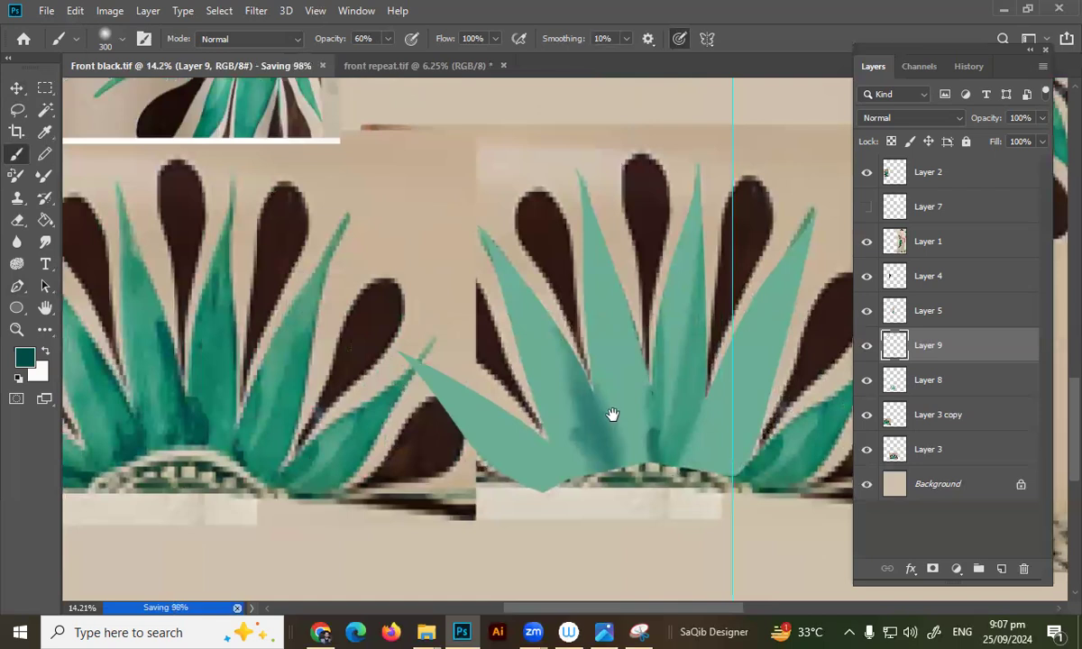
Load the leaf shape as a selection and shade the third leaf dark green on Layer 9 with a 500 px Brush at 40% opacity.
drag(612, 414, 614, 382)
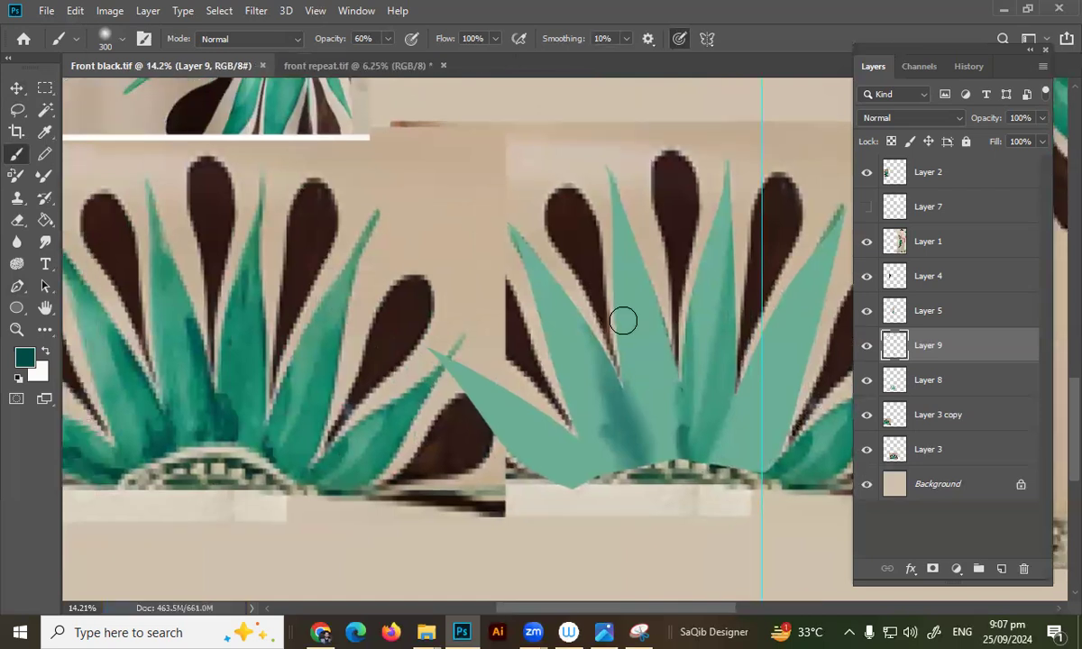
drag(618, 331, 602, 304)
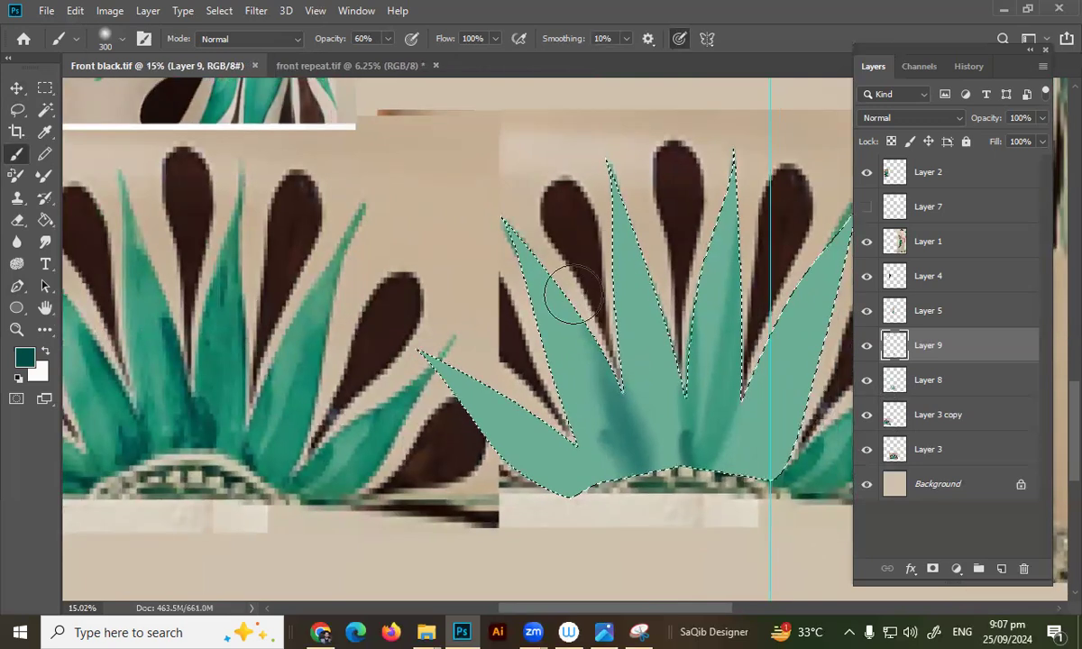
key(bracketright)
key(bracketright)
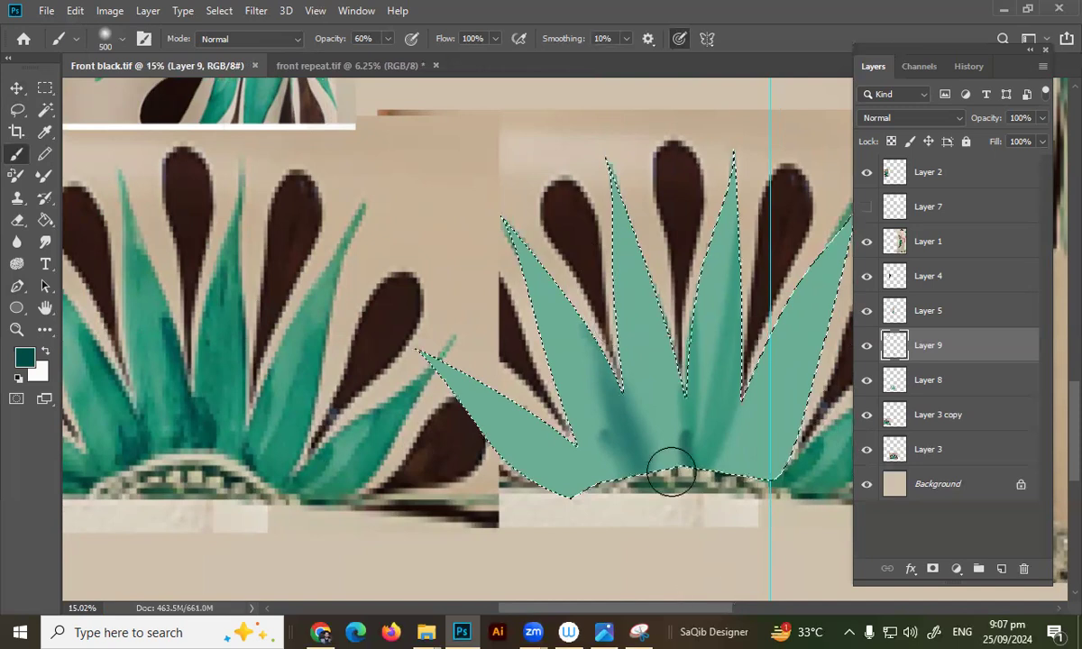
drag(671, 471, 701, 311)
key(ctrl+z)
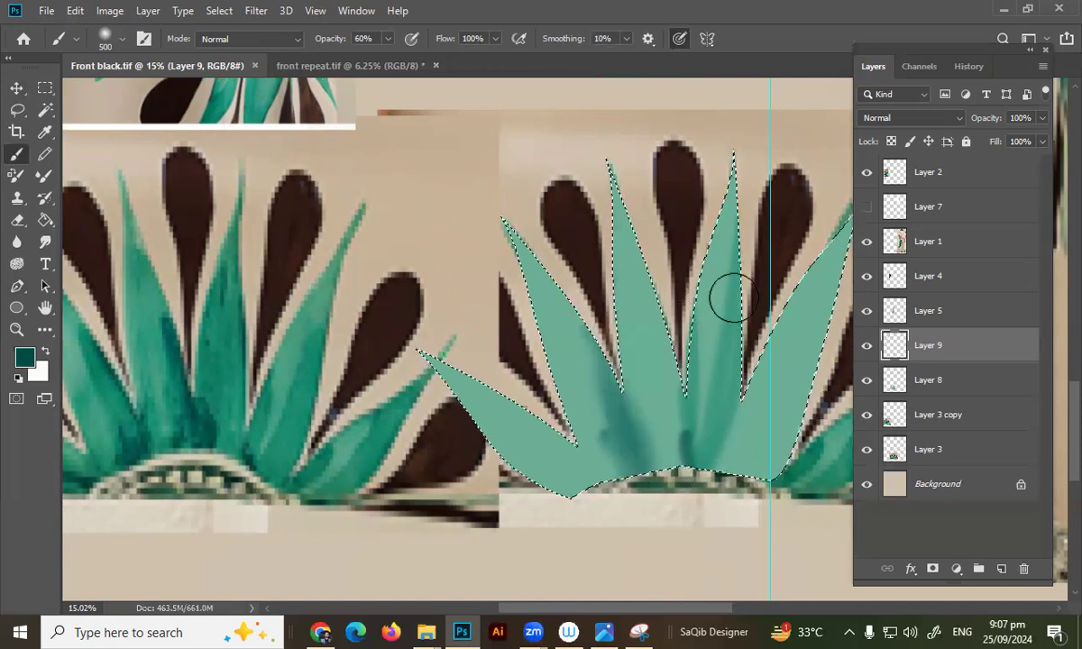
key(4)
mouse_move(624, 288)
mouse_down()
mouse_move(693, 548)
mouse_move(665, 575)
mouse_up()
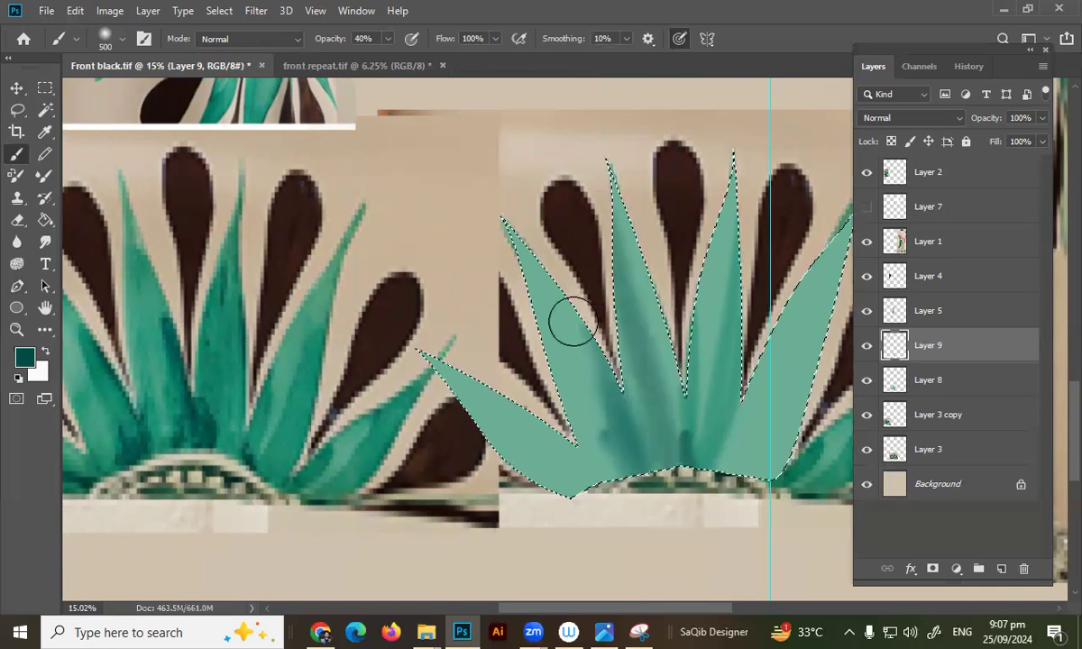
Delete the two loose green brush strokes in the empty area above the reference pictures from Layer 9 and deselect.
scroll(573, 321, down, 1)
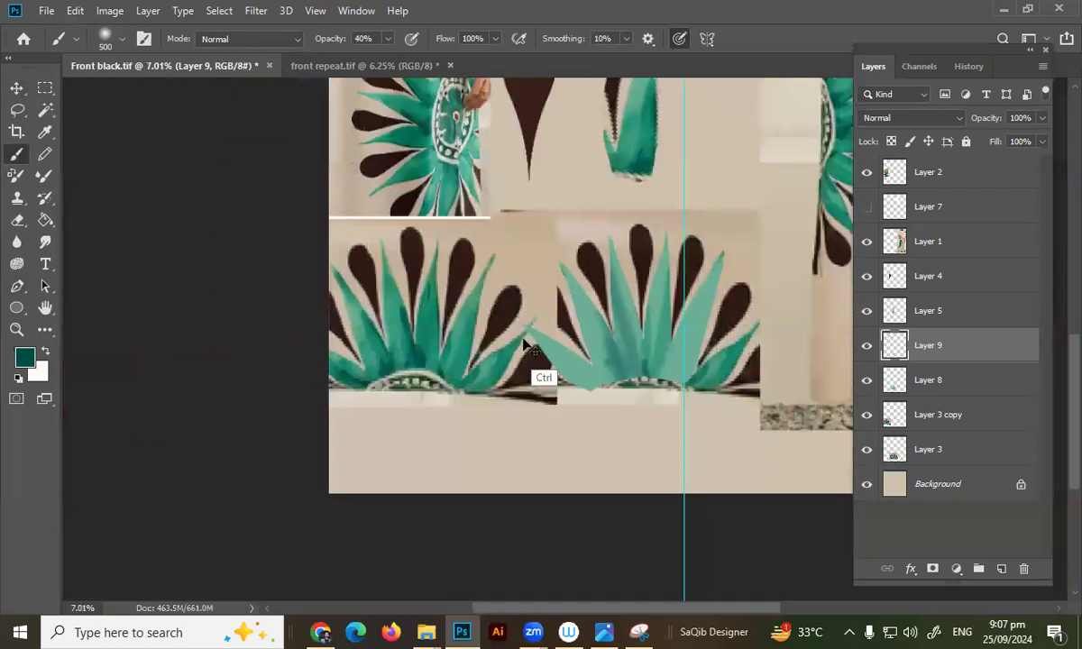
scroll(521, 347, up, 2)
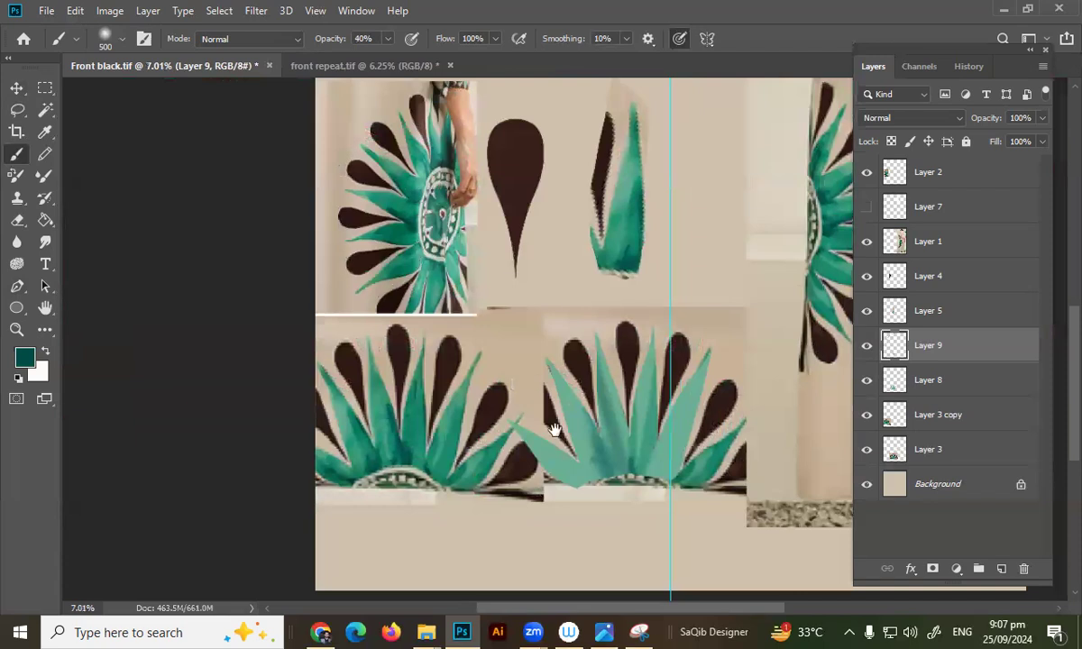
scroll(520, 405, up, 3)
key(v)
drag(383, 320, 455, 394)
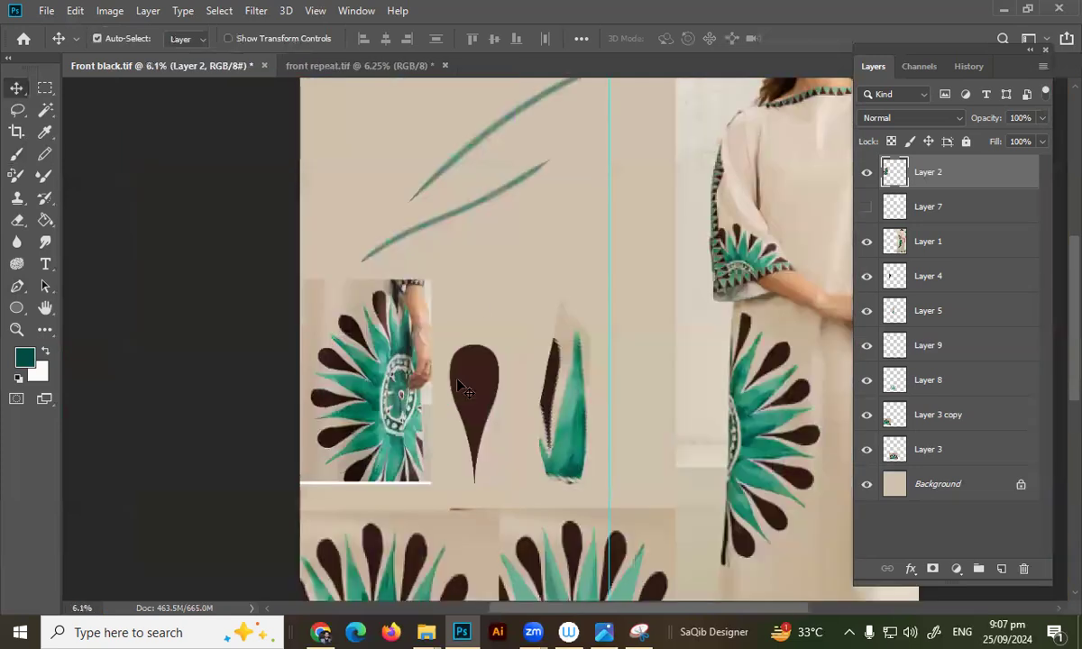
scroll(541, 306, up, 1)
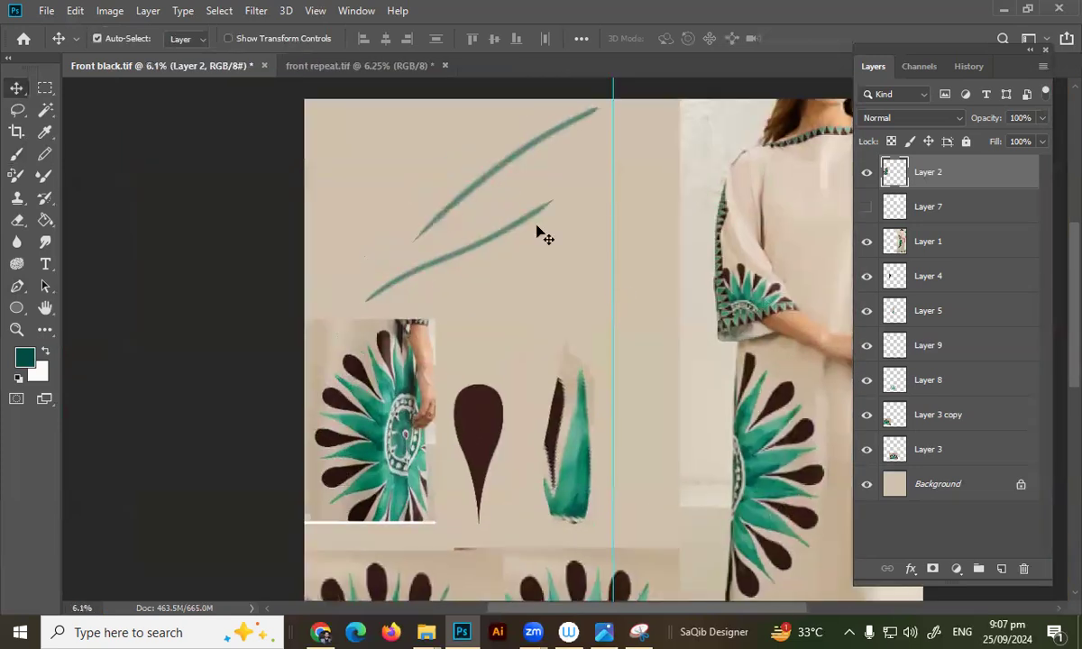
drag(533, 219, 549, 236)
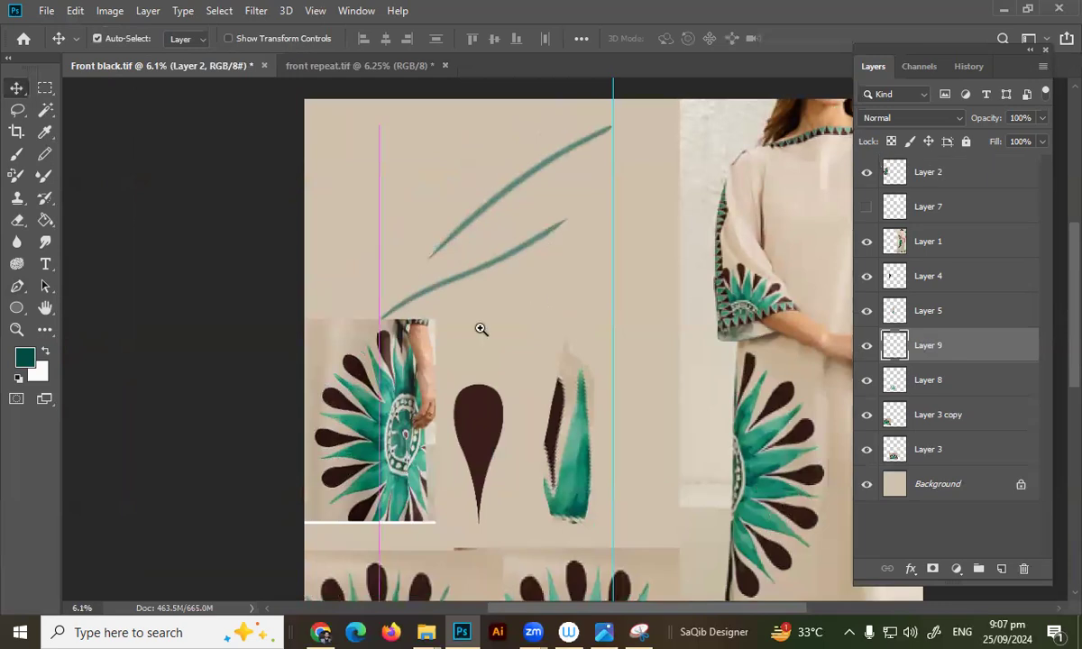
drag(480, 329, 453, 309)
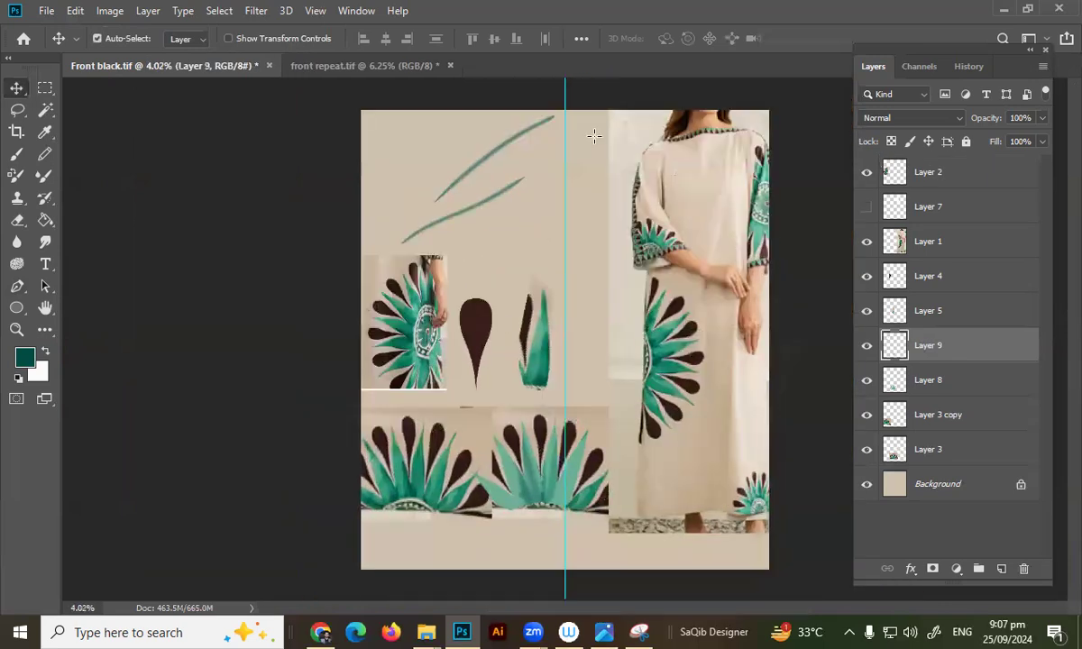
key(m)
scroll(523, 289, up, 2)
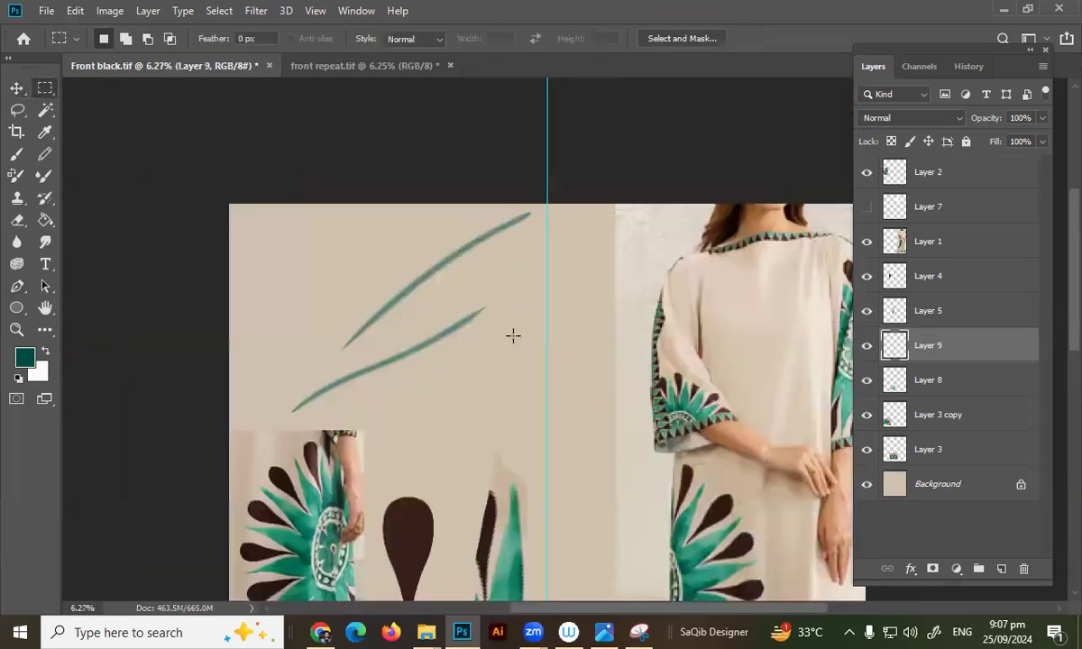
scroll(579, 172, up, 1)
mouse_move(578, 219)
mouse_down()
mouse_move(259, 448)
mouse_move(232, 453)
mouse_up()
key(Delete)
key(ctrl+d)
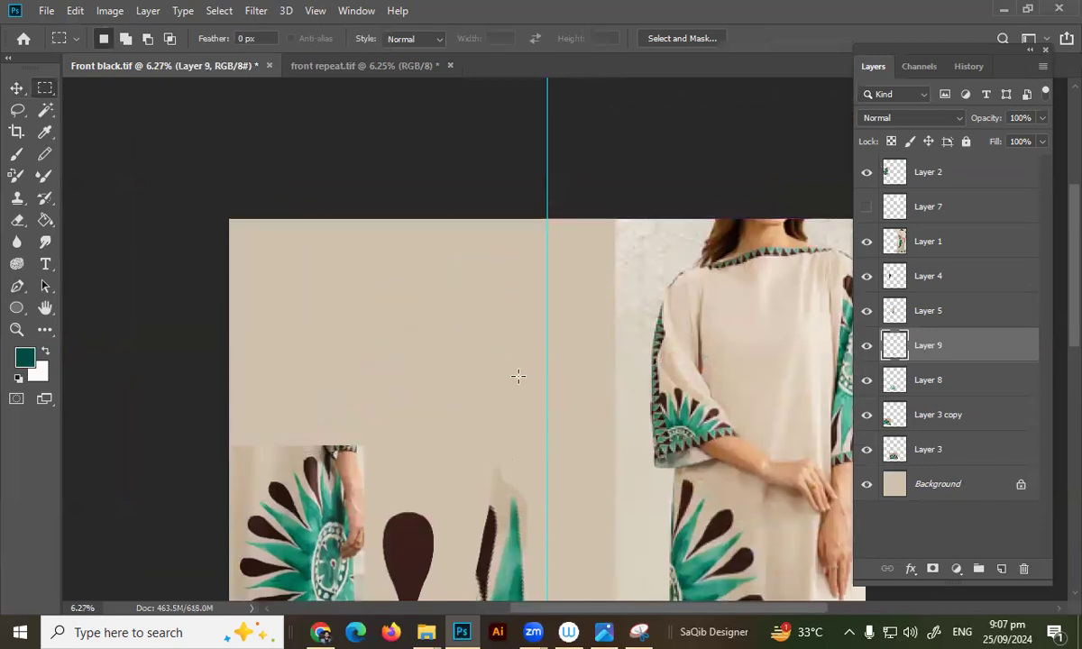
Delete the cut-out leaf sample beside the brown teardrop and move the teardrop down close to the reference picture's lower corner.
key(v)
scroll(515, 388, down, 5)
click(505, 410)
key(Delete)
drag(424, 406, 410, 442)
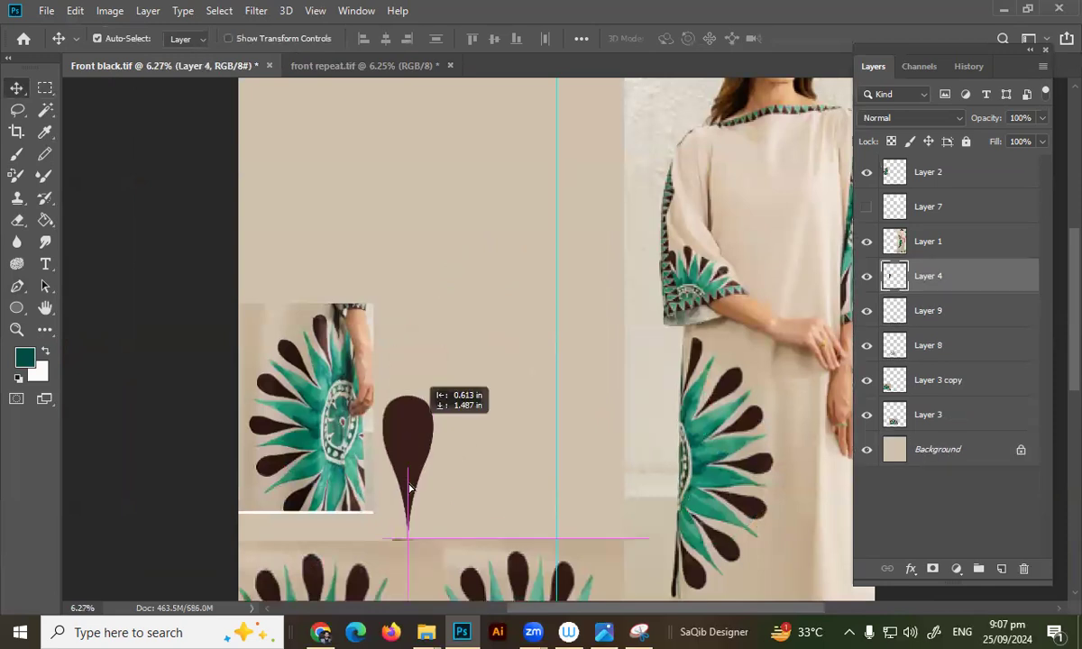
drag(409, 488, 425, 512)
scroll(442, 478, down, 1)
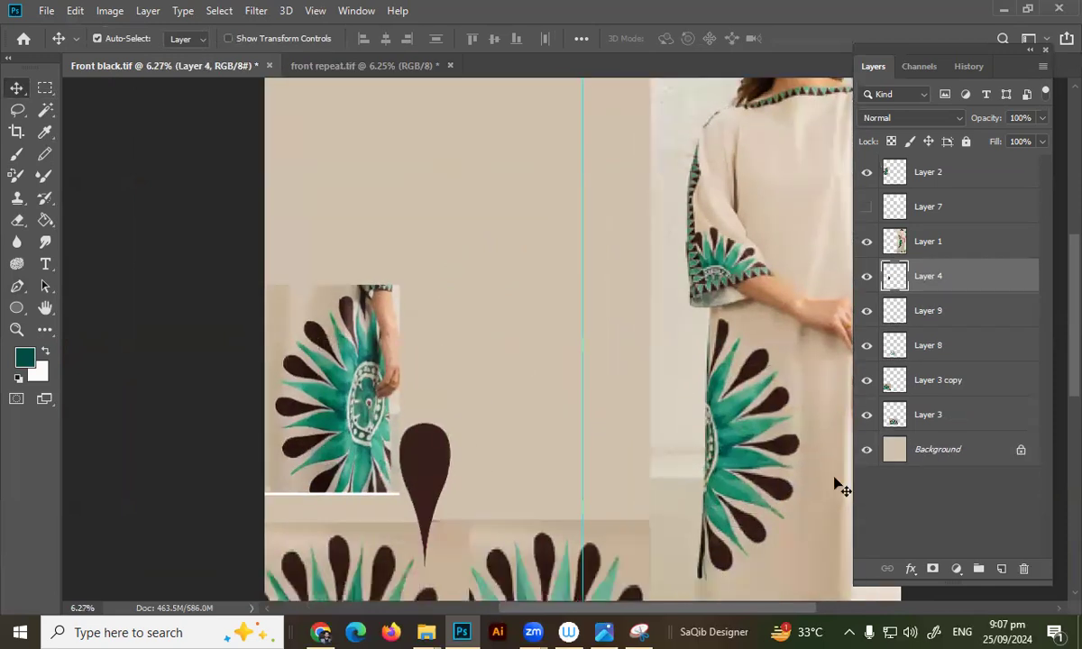
Add a new layer above Layer 4 and make a circular selection in the empty area between the two reference pictures.
click(1000, 570)
key(m)
key(shift)
key(shift+m)
drag(460, 225, 625, 397)
Set the stroke colour to near-white and try a 9 px centred stroke on the circular selection.
key(alt+e)
key(s)
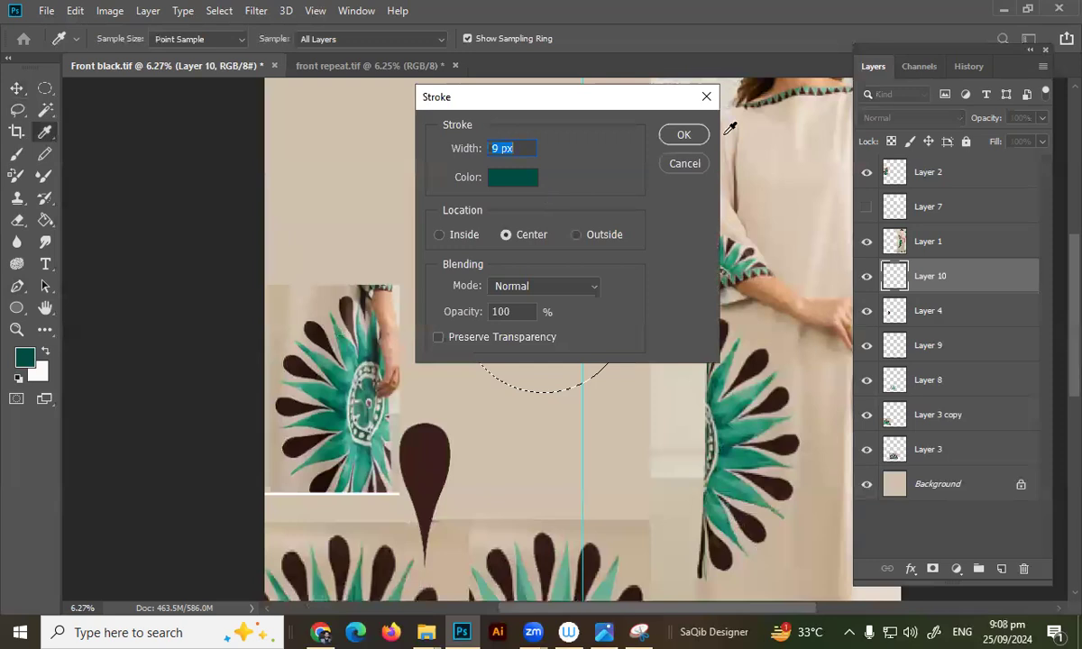
drag(685, 97, 974, 186)
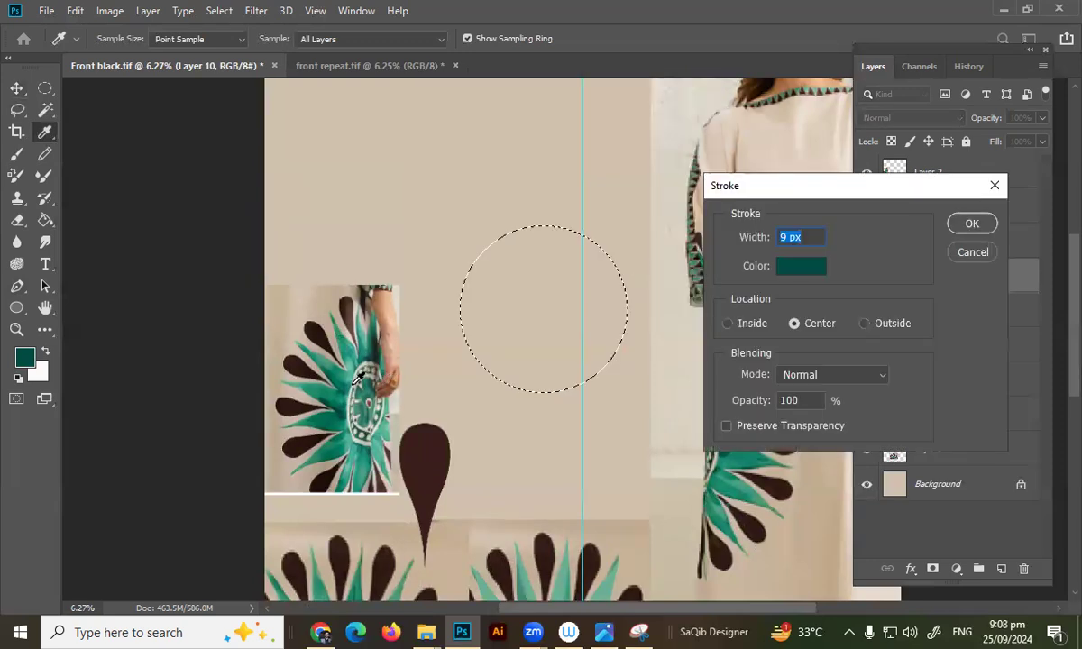
click(346, 340)
click(810, 271)
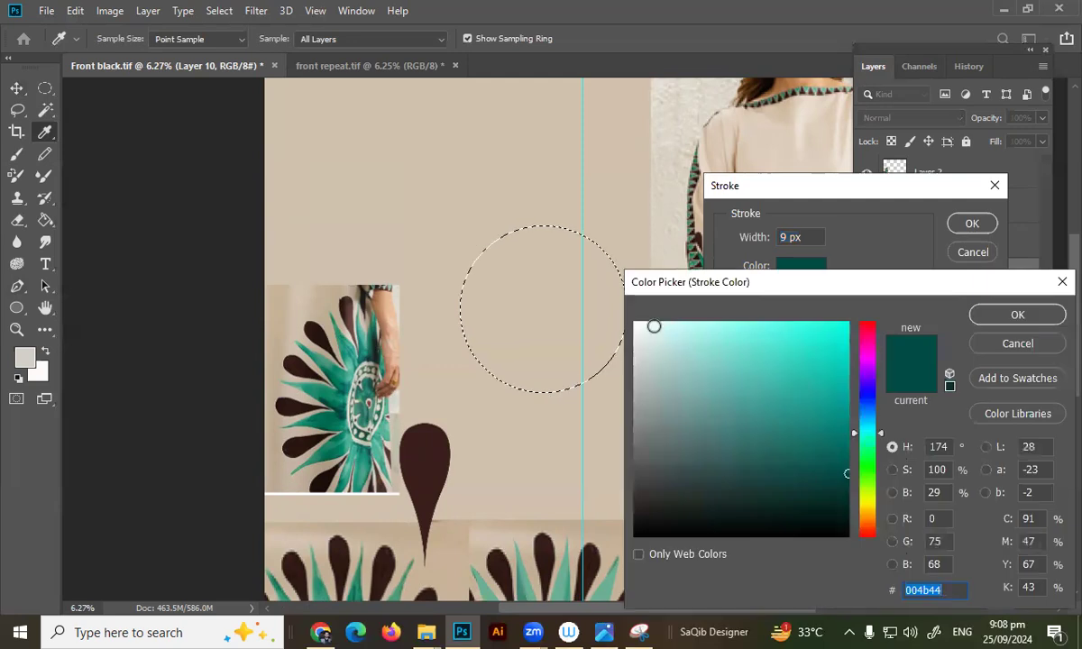
click(659, 323)
key(Return)
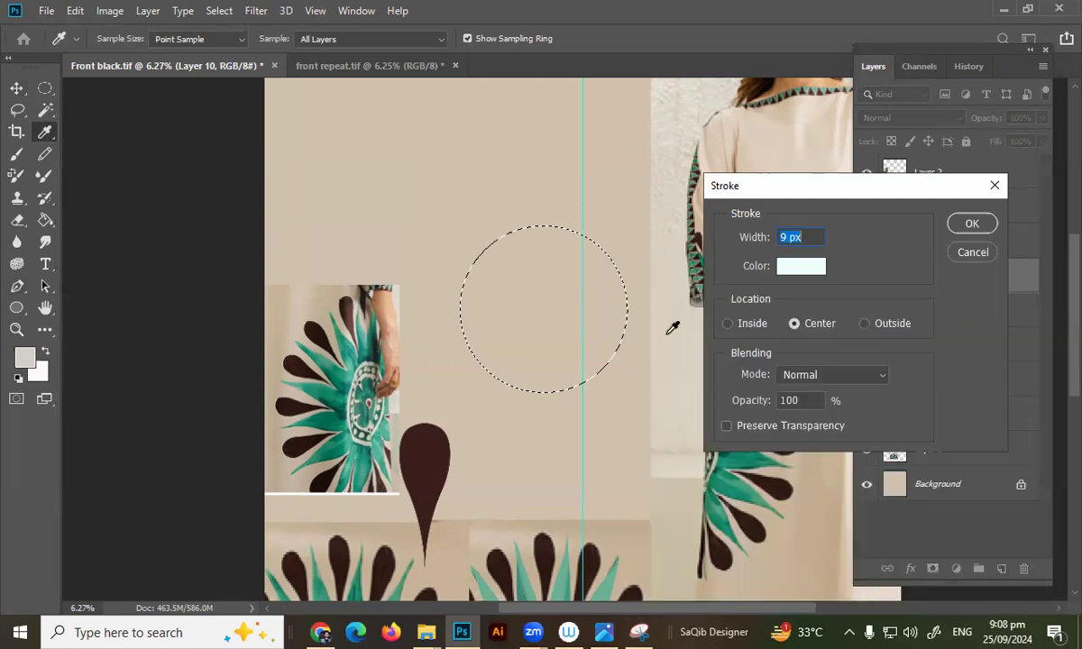
key(Return)
key(m)
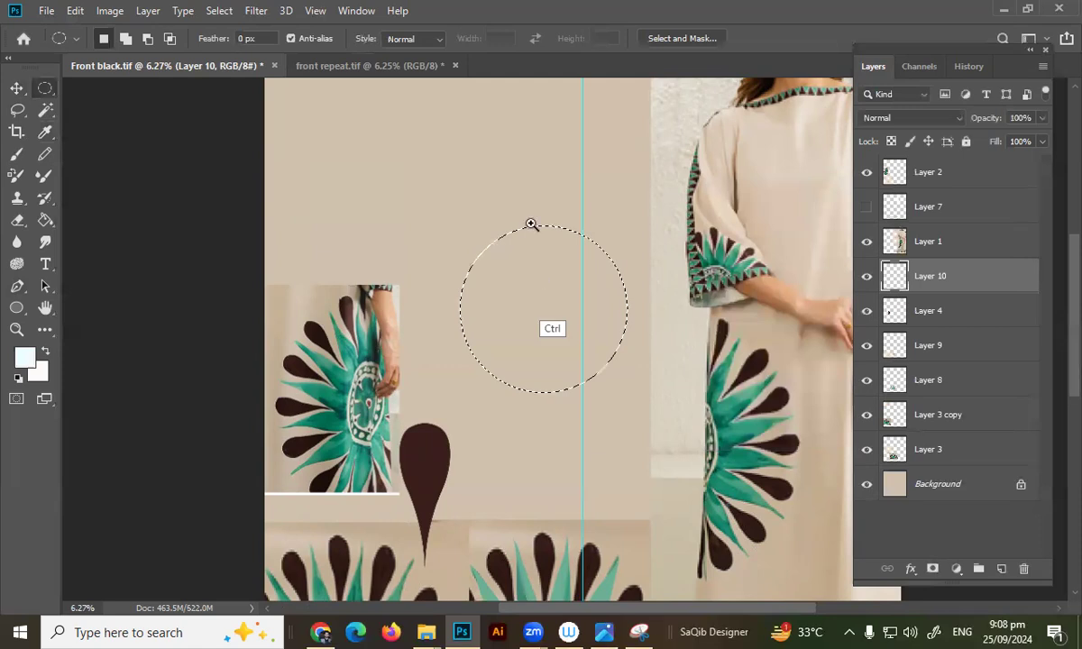
ctrl+click(531, 224)
Stroke the circular selection 20 px wide in near-white, undoing a centred attempt in favour of Inside placement, and deselect.
key(alt+e)
key(s)
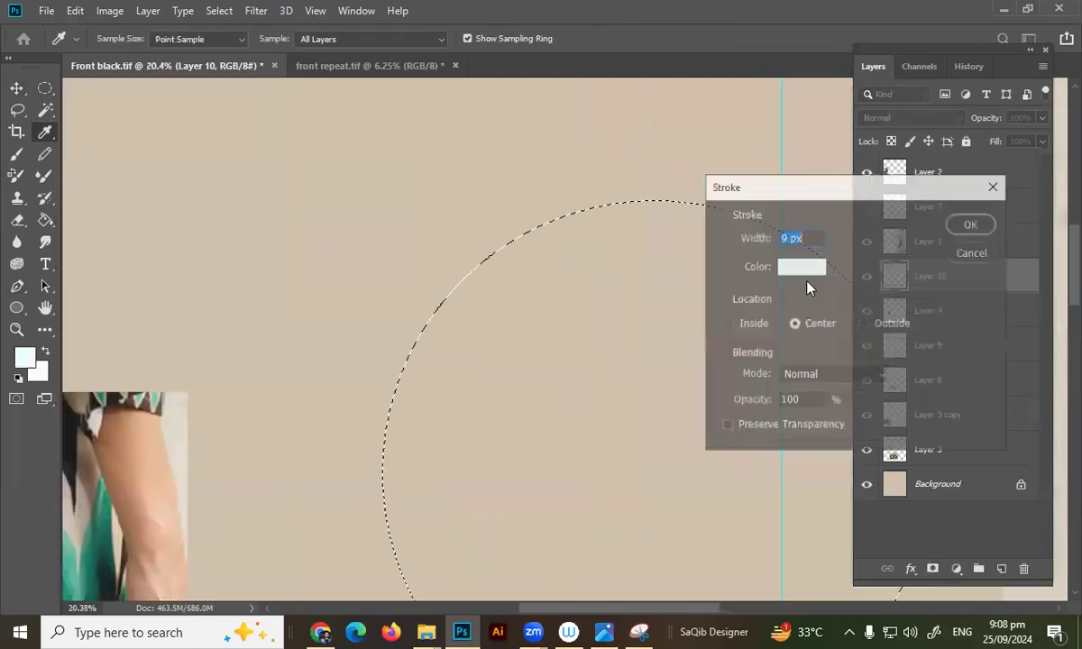
text(20)
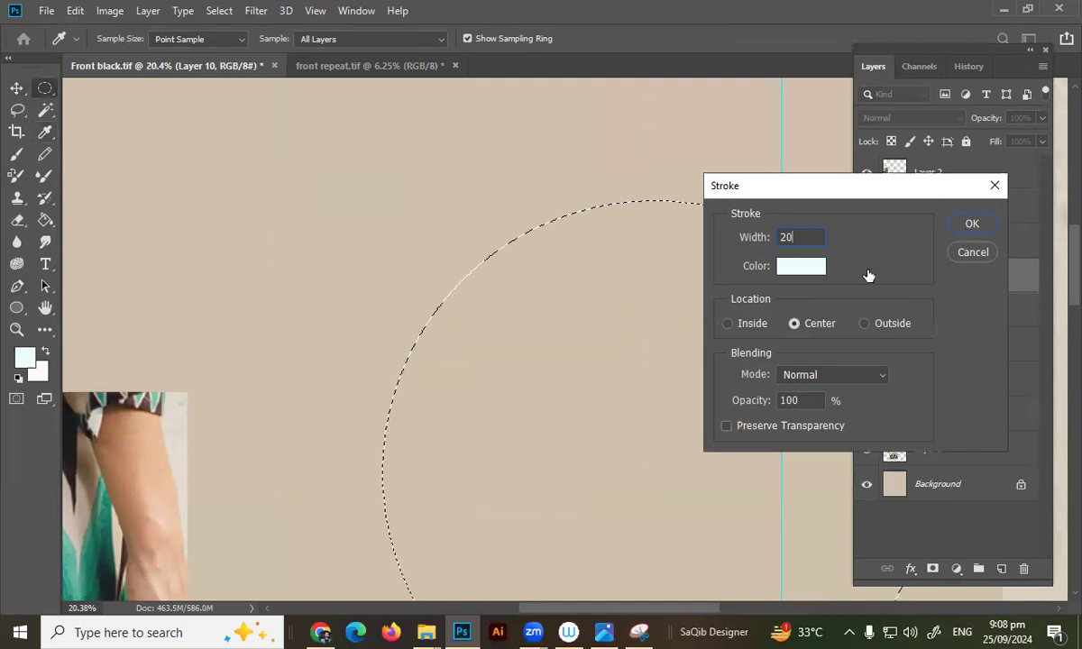
key(Return)
key(ctrl+alt+z)
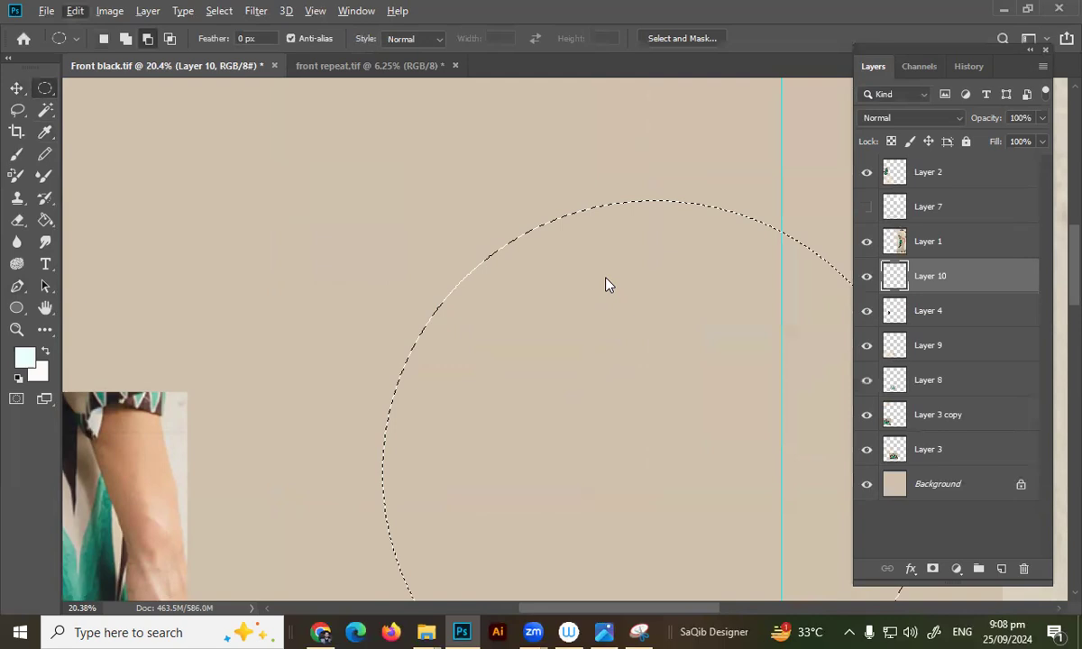
key(alt+e)
key(s)
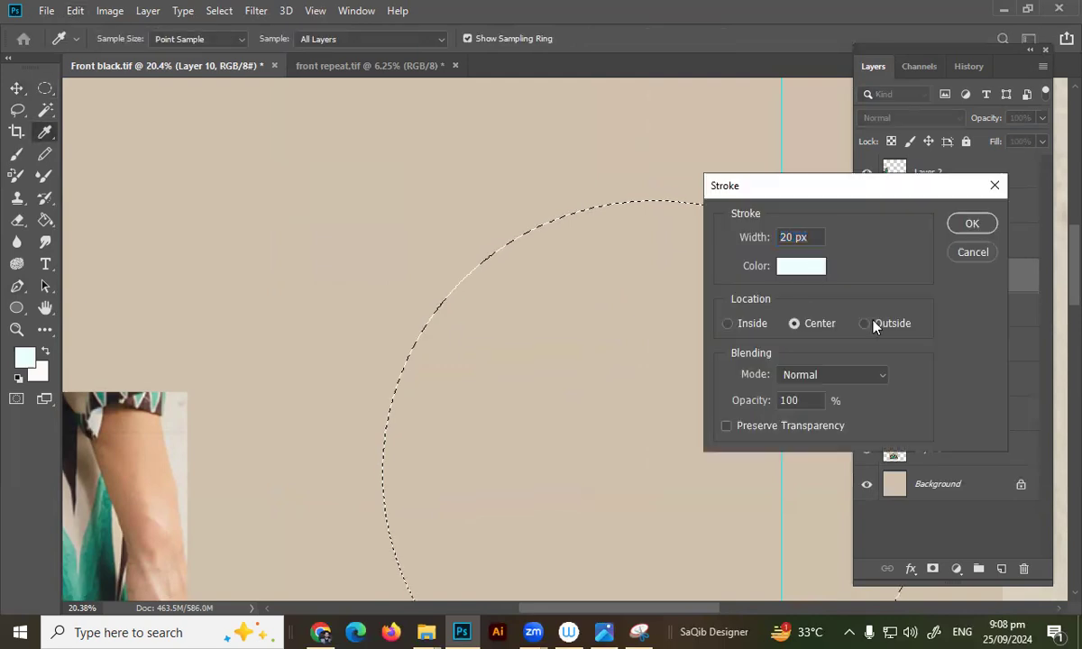
click(763, 335)
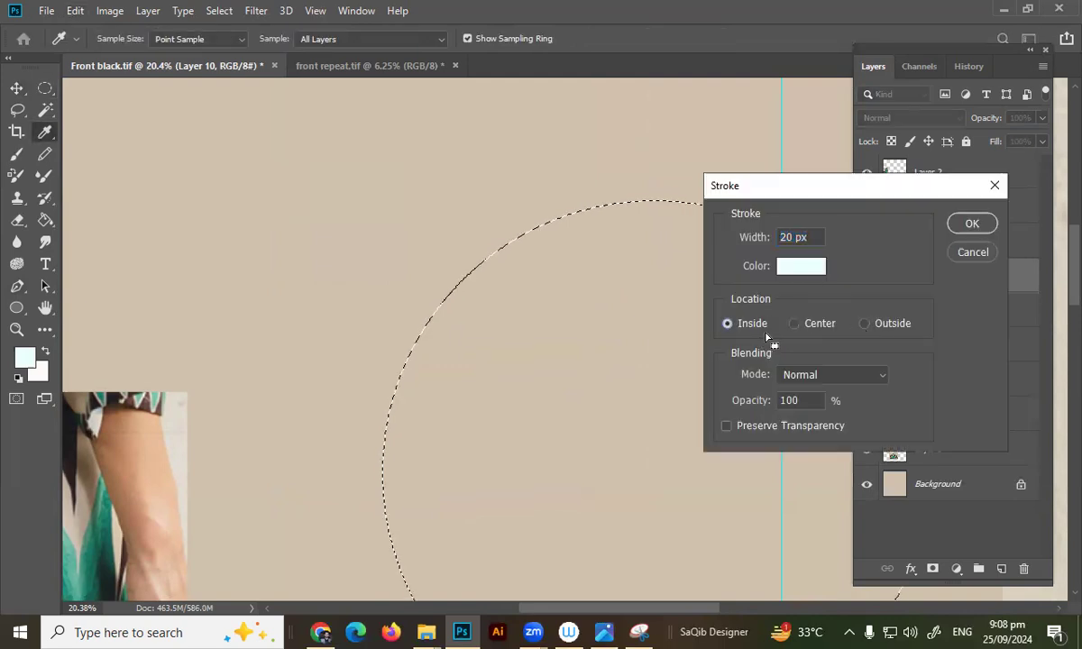
key(Return)
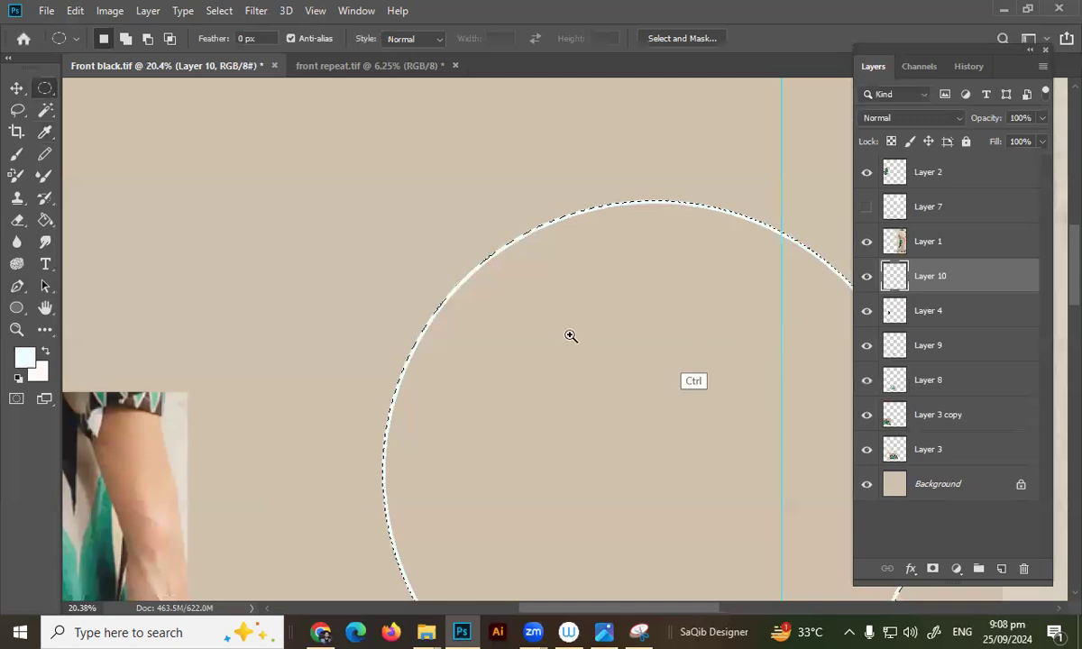
key(ctrl+d)
Select the circle's interior with the Magic Wand and thicken the ring inward with another 20 px inside stroke.
drag(568, 334, 480, 376)
click(487, 371)
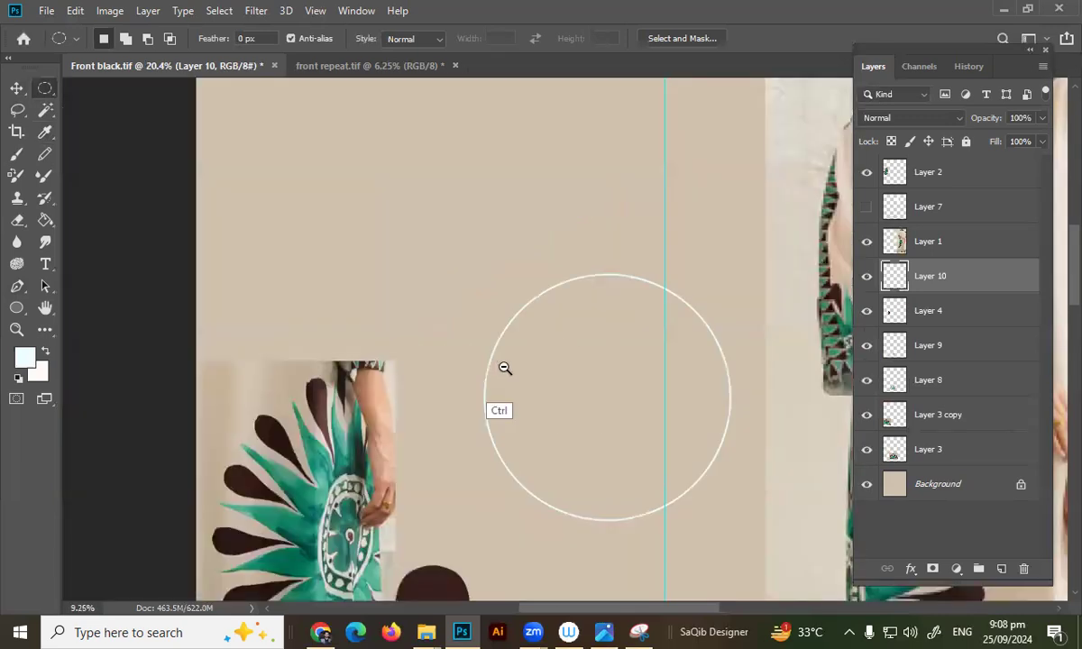
click(507, 366)
click(523, 355)
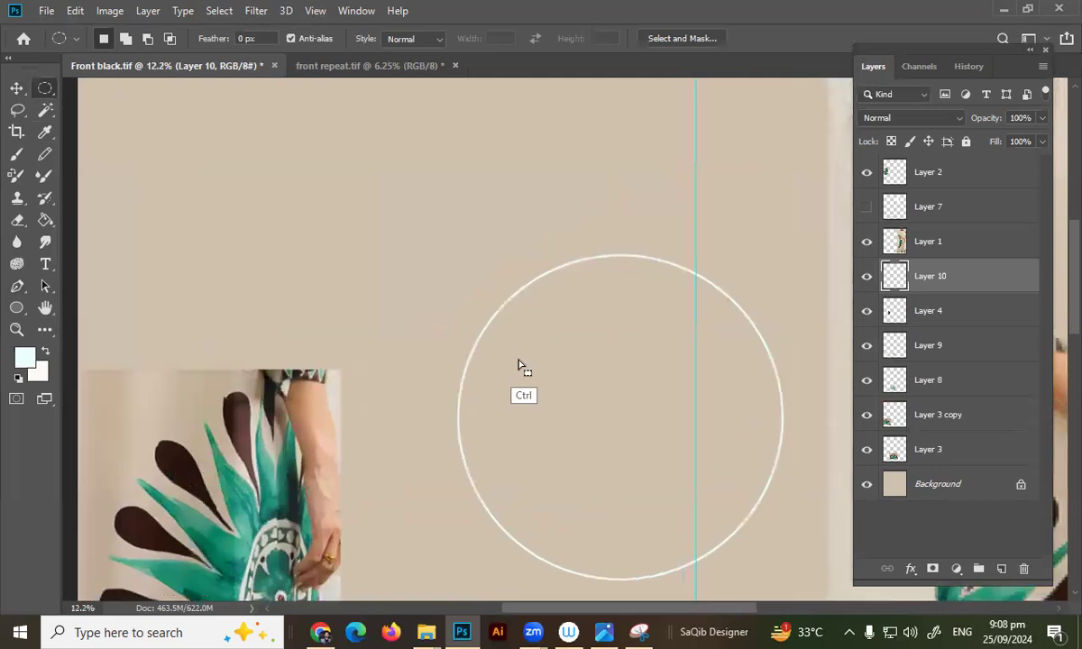
key(w)
click(525, 359)
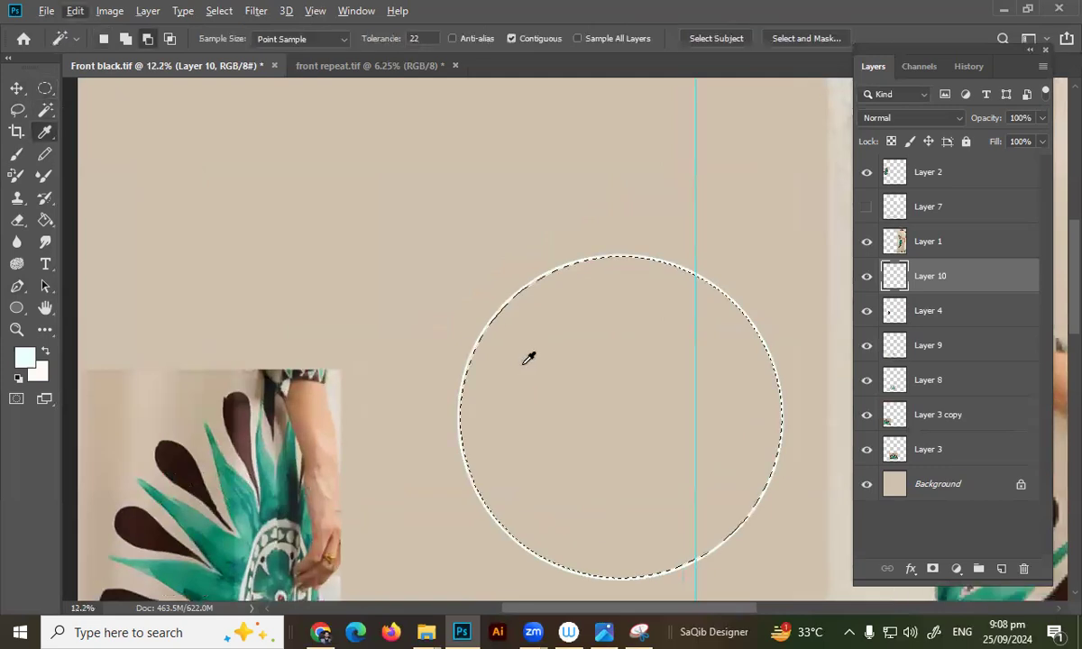
key(i)
key(w)
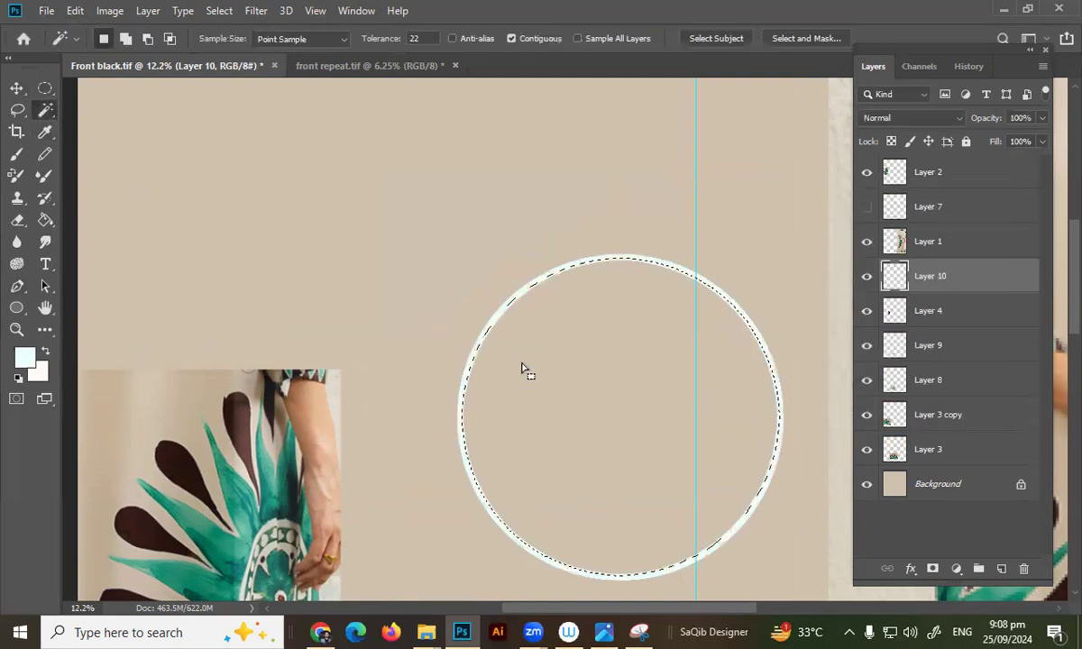
Reset the colours to default, reselect the ring's interior, and try a black 20 px inside stroke before undoing it.
key(d)
key(ctrl+d)
click(523, 370)
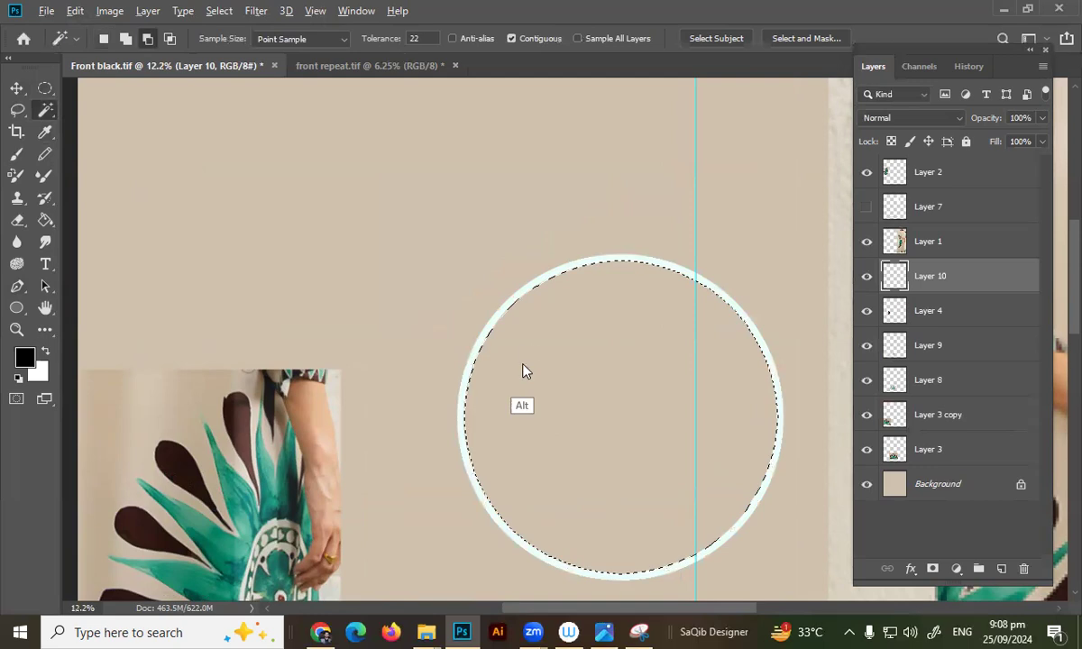
key(alt+e)
key(s)
key(Return)
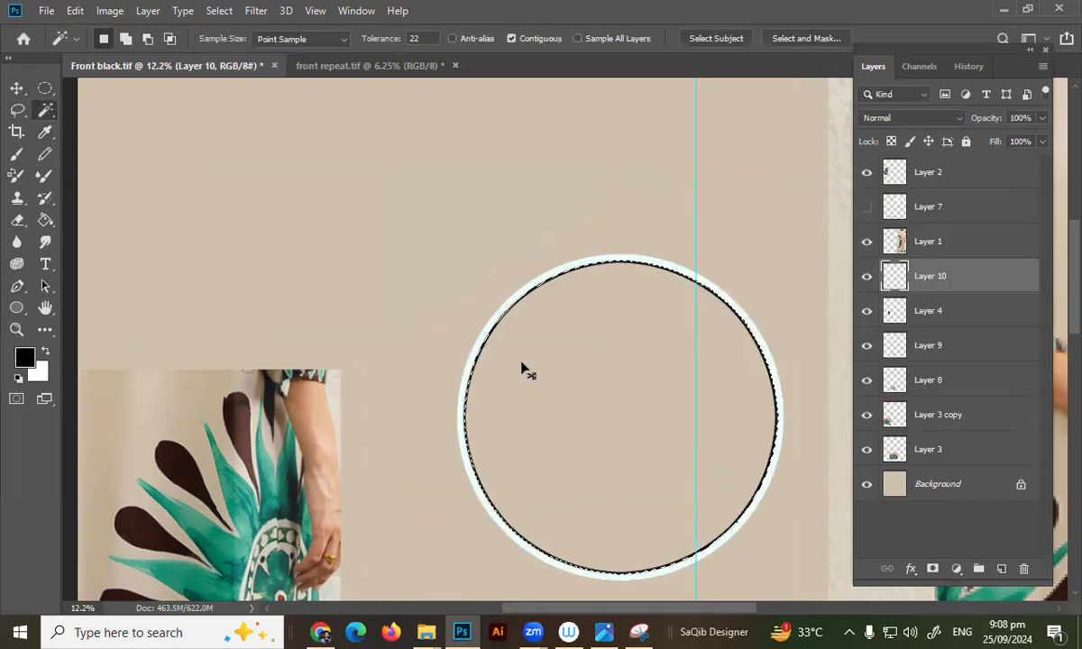
key(ctrl+z)
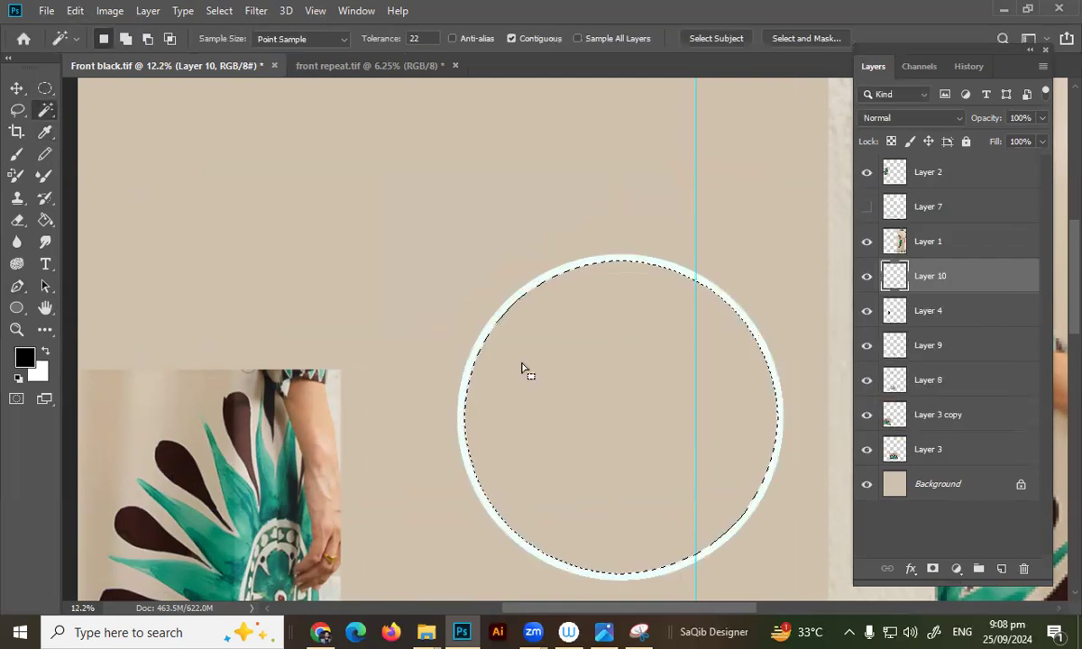
Switch the foreground colour to white, stroke the ring's interior selection 20 px wide on the inside and deselect.
key(x)
key(alt+e)
key(s)
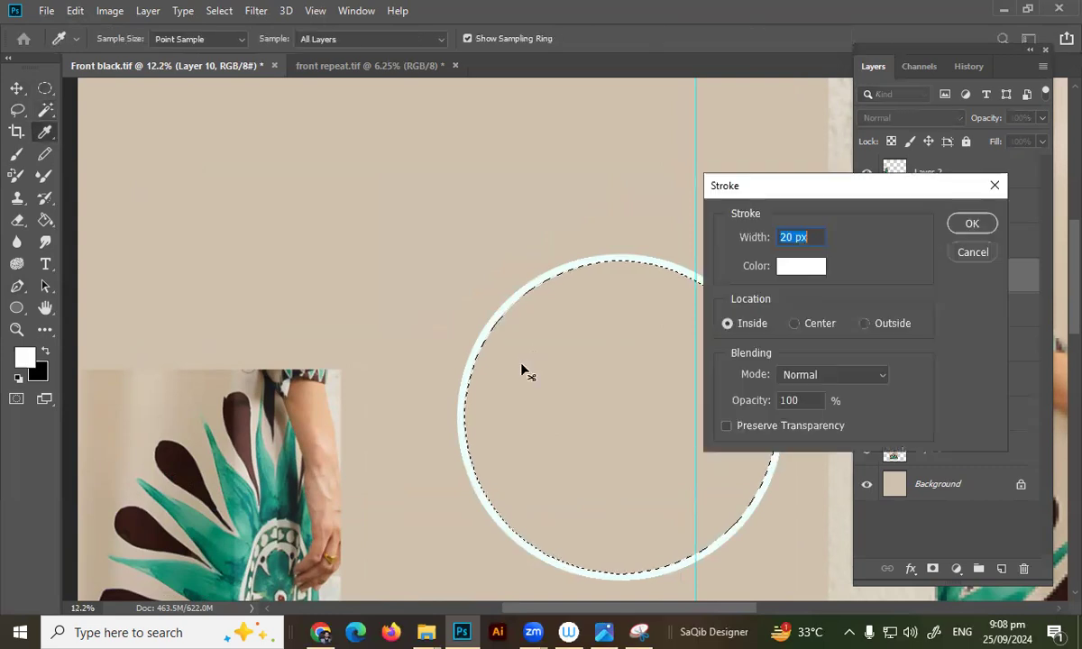
key(Return)
key(w)
key(ctrl+d)
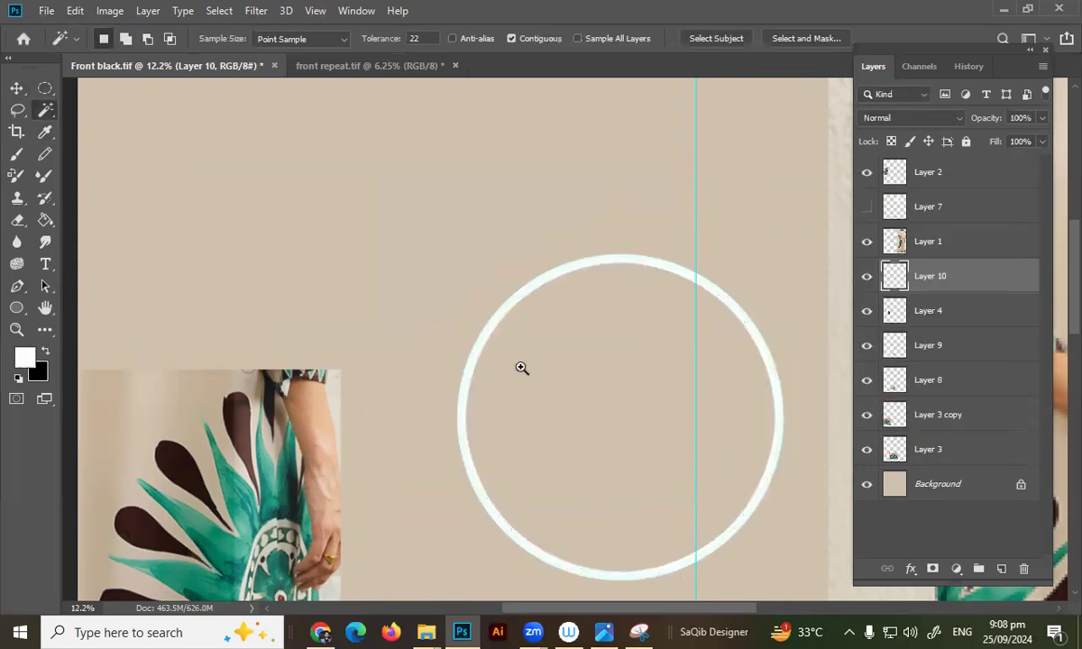
Move the cropped motif reference photo up and across so it sits beside the white ring.
scroll(521, 368, down, 2)
key(v)
drag(384, 500, 441, 334)
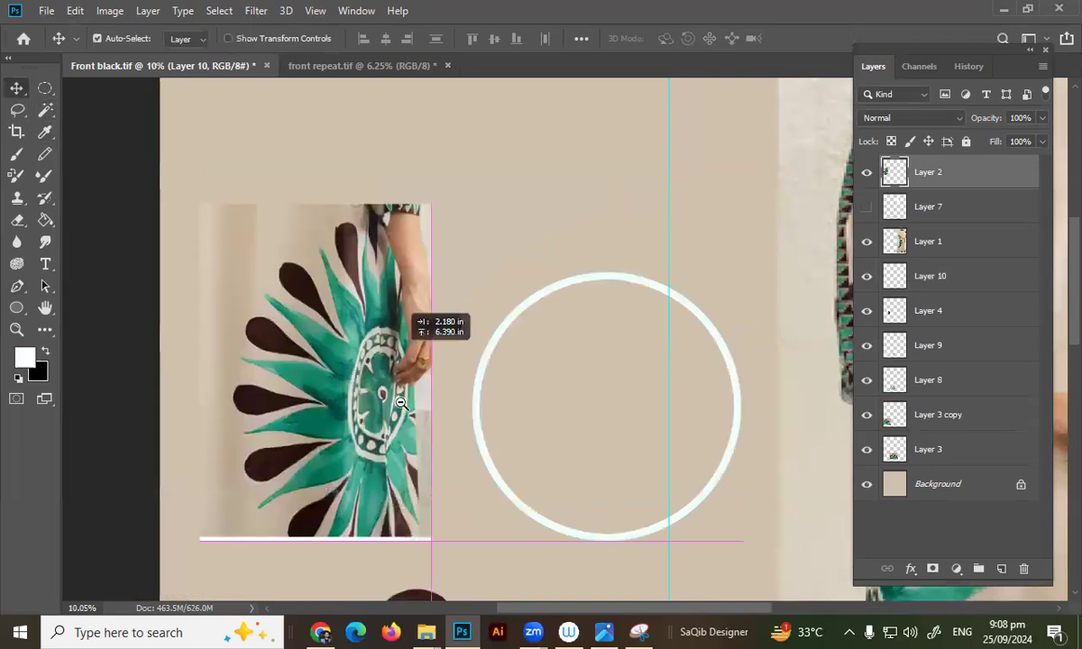
scroll(400, 403, down, 5)
scroll(466, 359, up, 5)
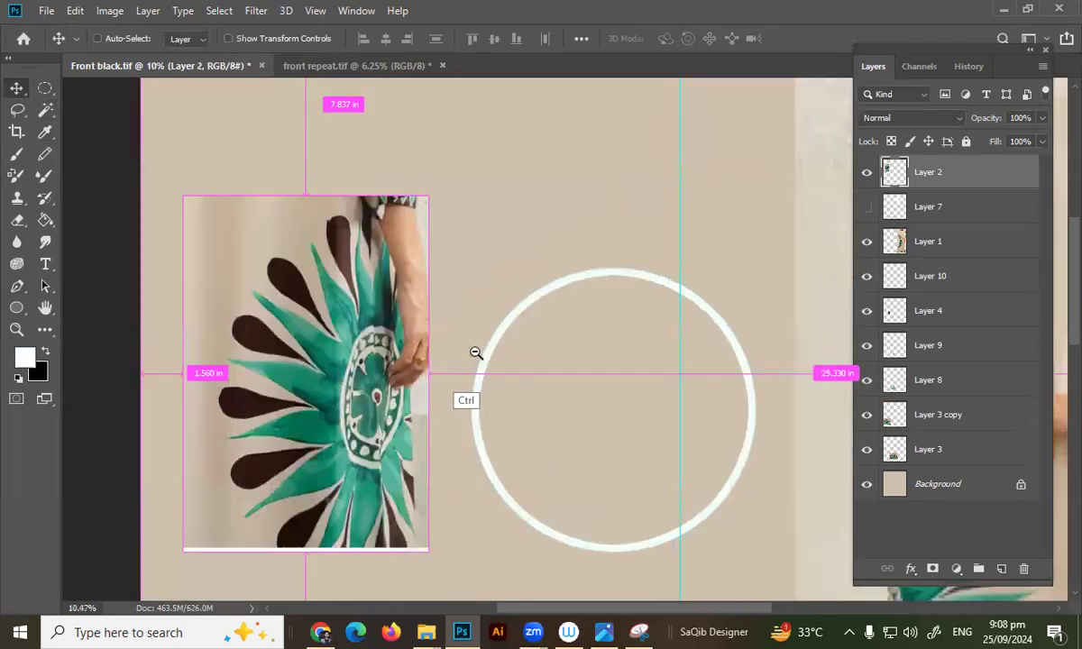
scroll(476, 353, up, 1)
scroll(455, 369, down, 3)
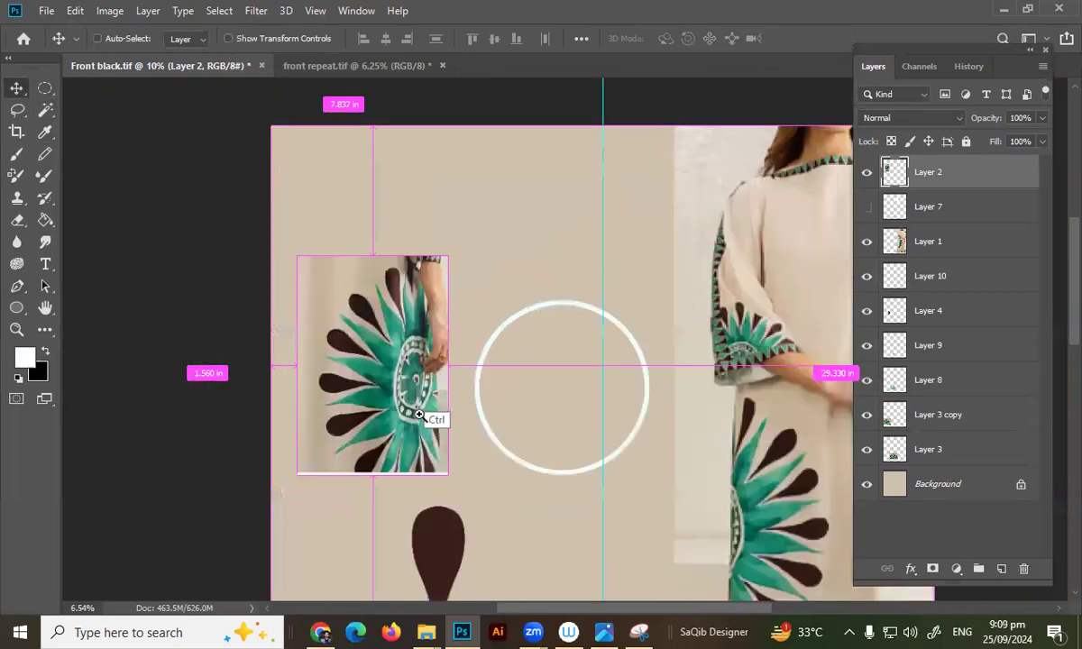
scroll(541, 338, down, 3)
scroll(561, 371, up, 3)
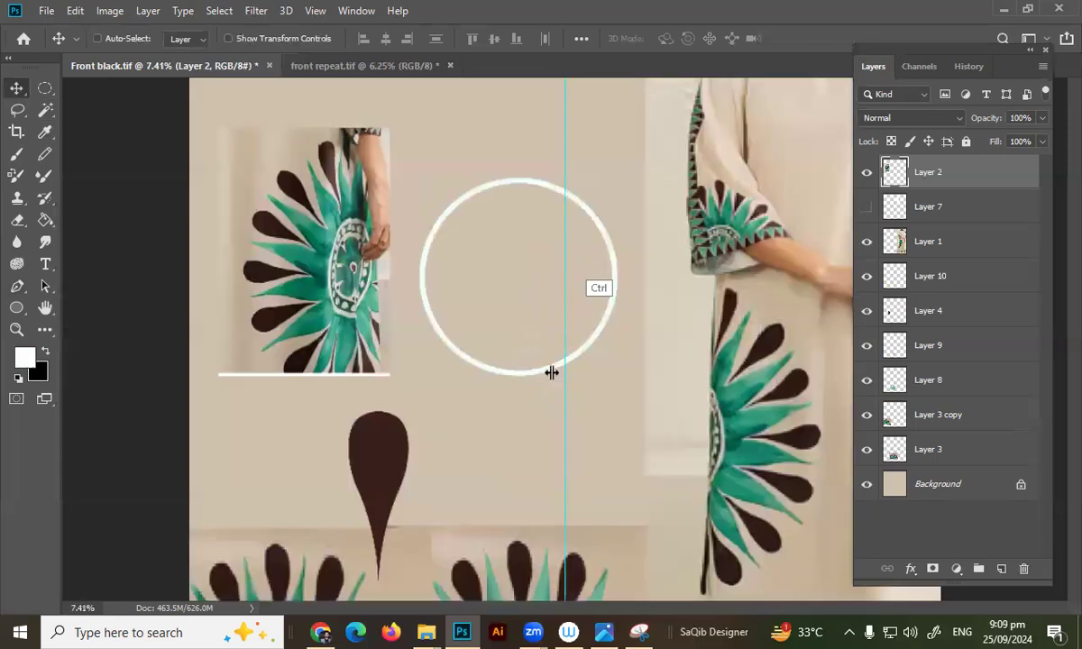
scroll(551, 375, up, 2)
Restore the mistakenly deleted reference photo, delete the oversized white ring's layer and add a new empty layer above Layer 4.
key(Delete)
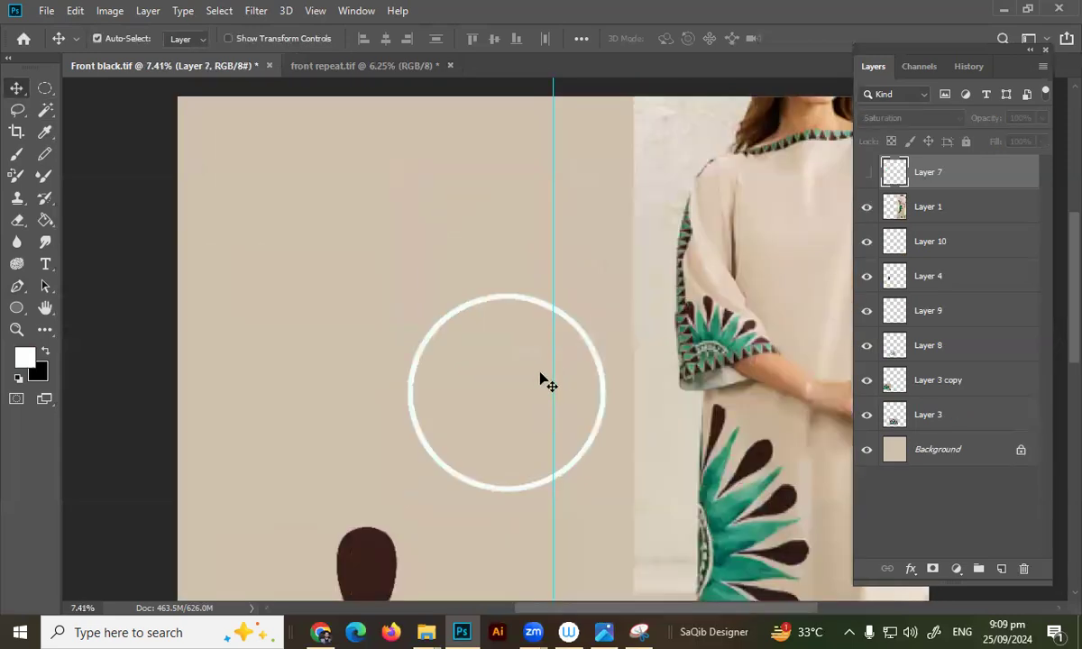
key(ctrl+z)
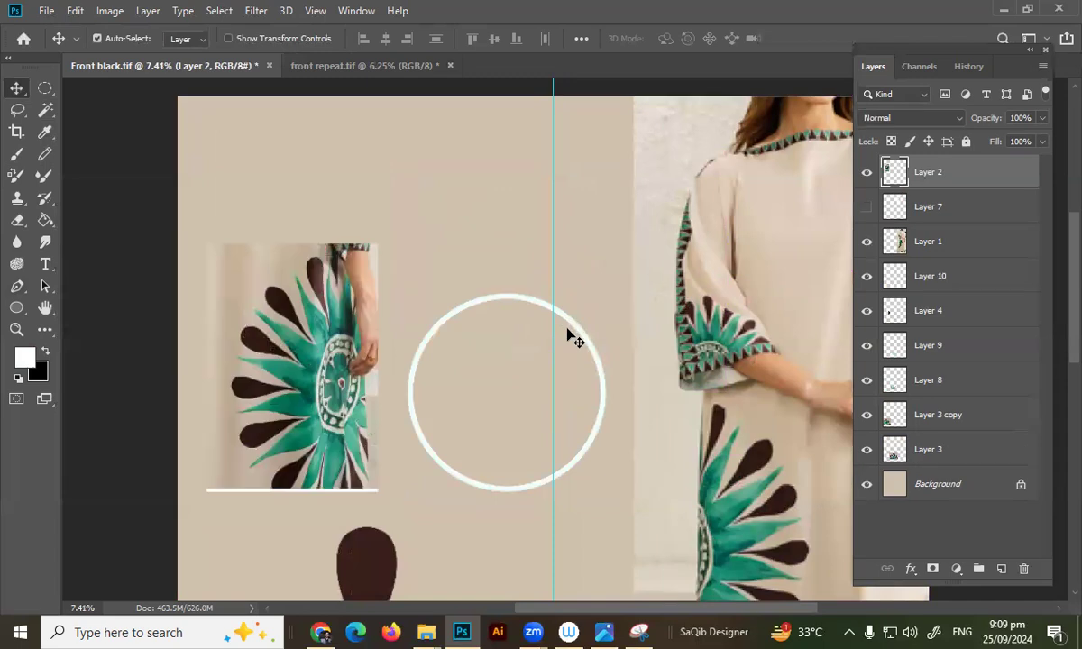
key(ctrl+z)
click(1001, 568)
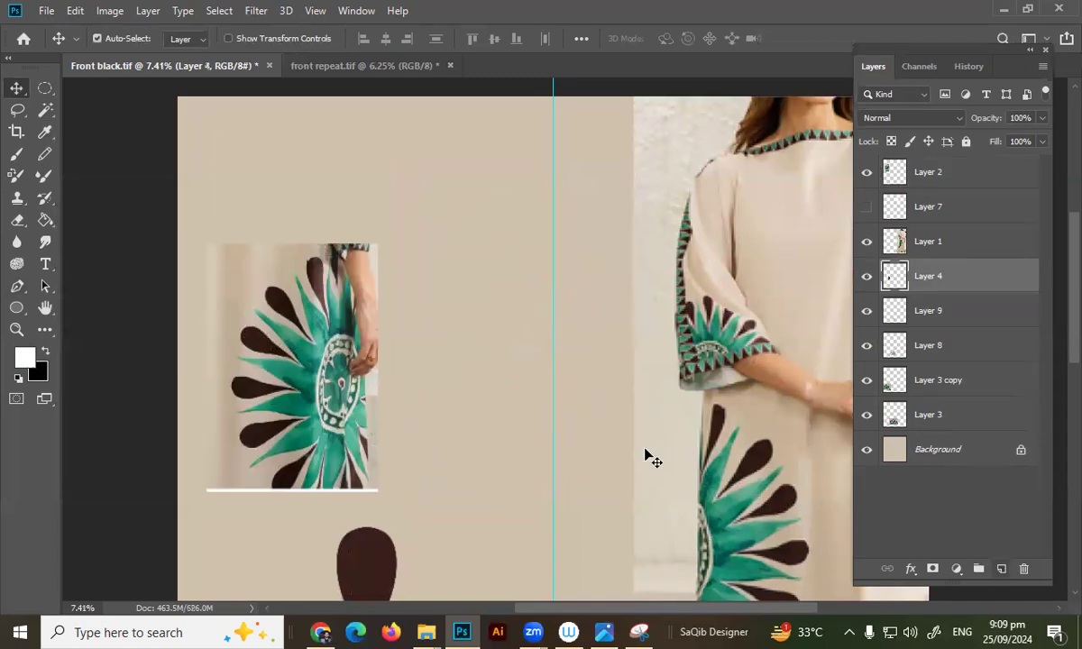
Make a smaller circular selection between the two reference photos and stroke it in white on the inside.
key(m)
drag(527, 379, 602, 471)
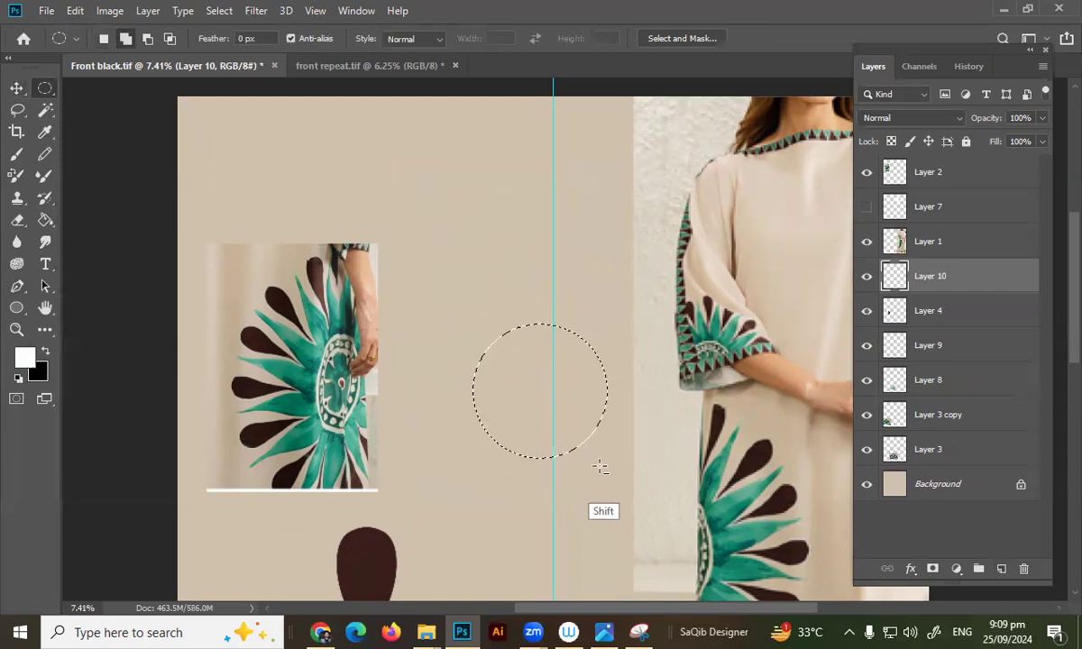
key(alt+e)
key(s)
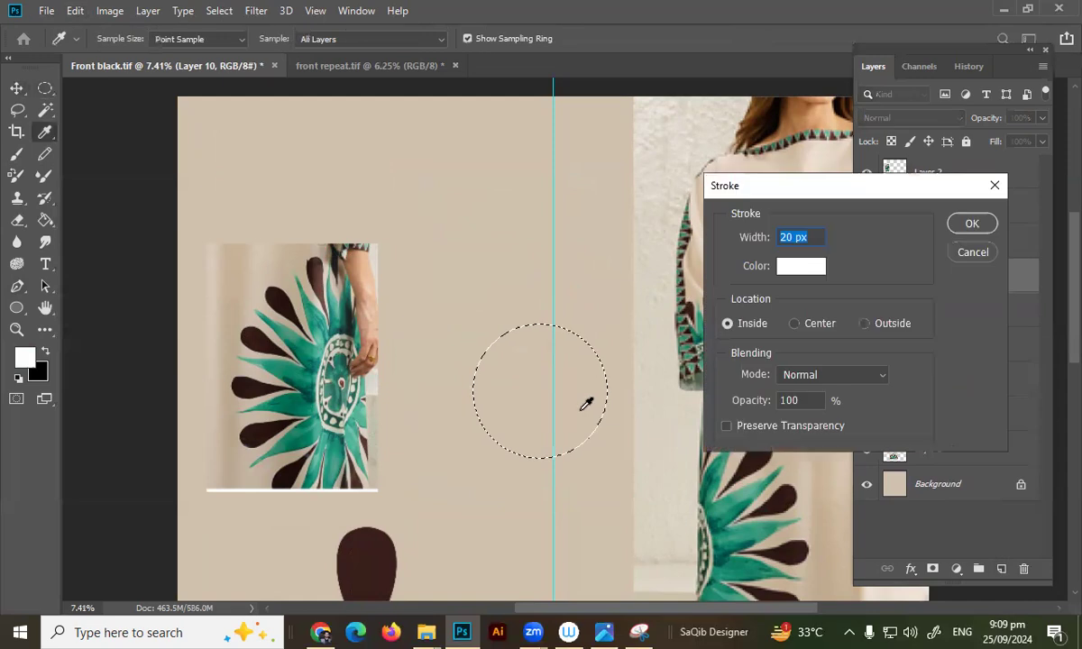
key(Return)
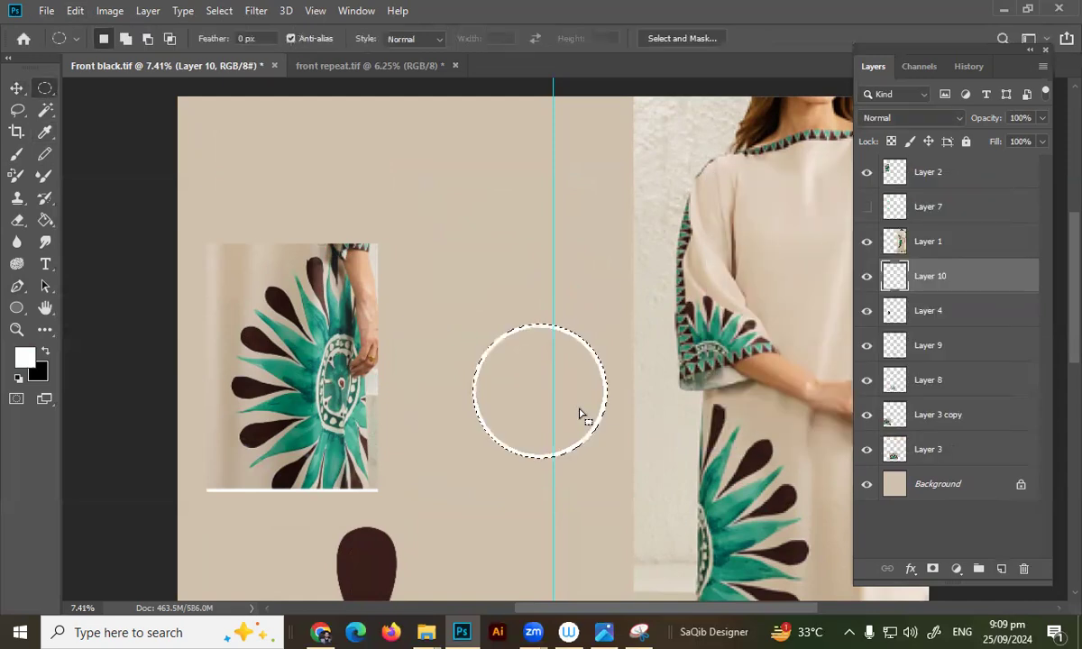
Select the new ring's interior with the Magic Wand, thicken the ring inward with another white stroke, and deselect.
key(w)
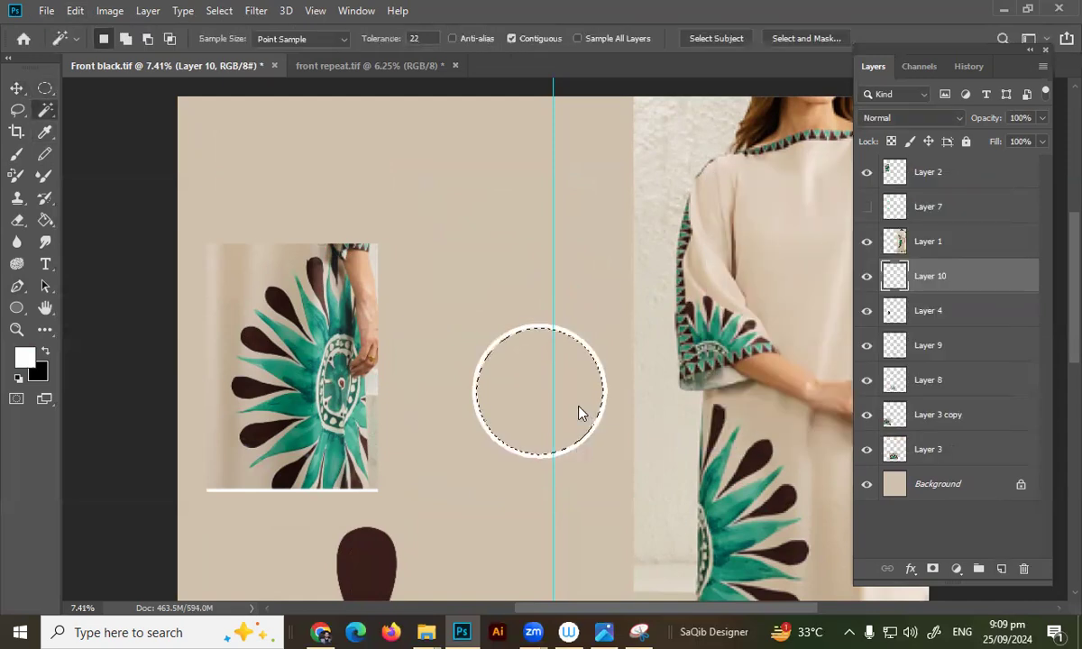
click(583, 412)
key(ctrl+d)
drag(525, 360, 566, 343)
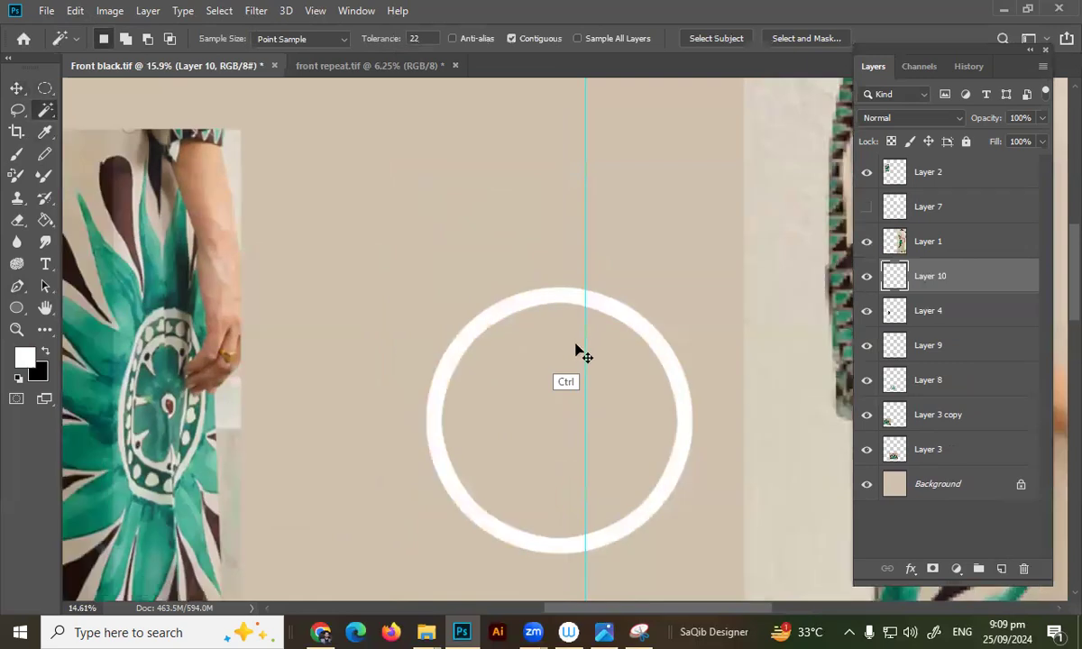
Duplicate the ring's layer and scale the copy about its centre to about 72% as an inner ring.
key(ctrl+j)
key(ctrl+t)
drag(693, 287, 652, 321)
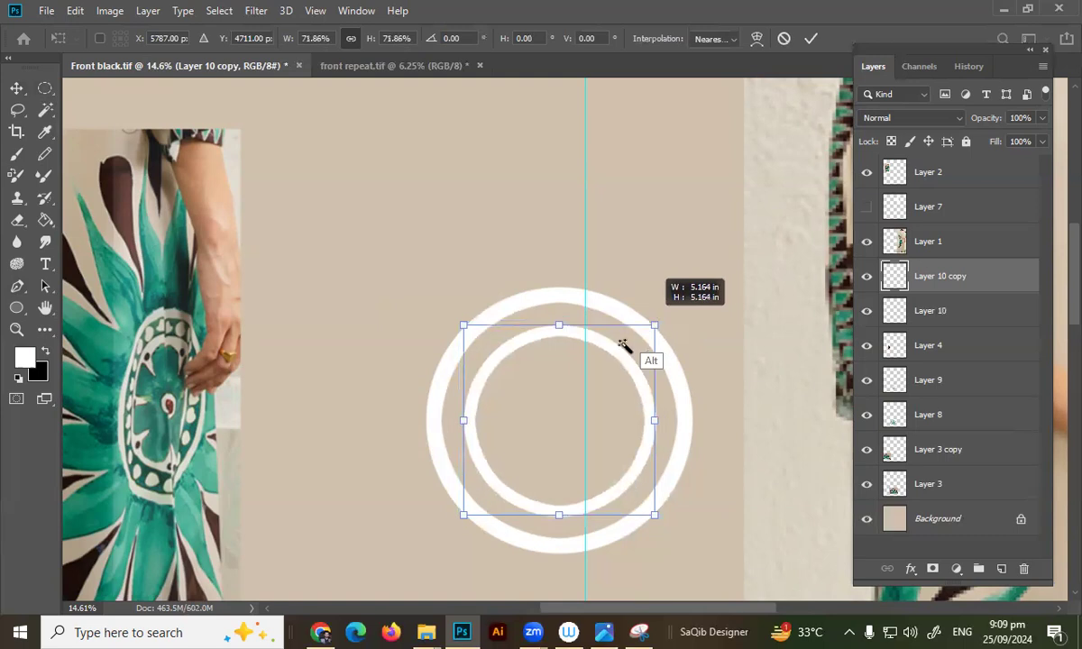
key(Return)
Select the inner ring's white area, expand the selection by 2 px and fill its thin seam with white.
key(w)
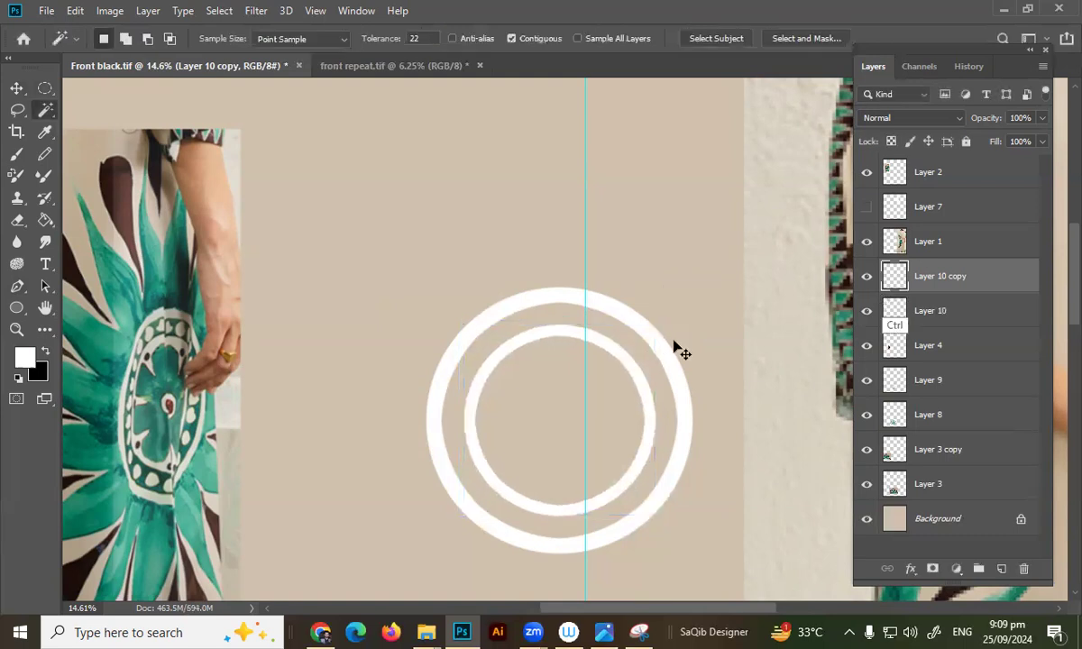
click(552, 321)
drag(586, 301, 500, 351)
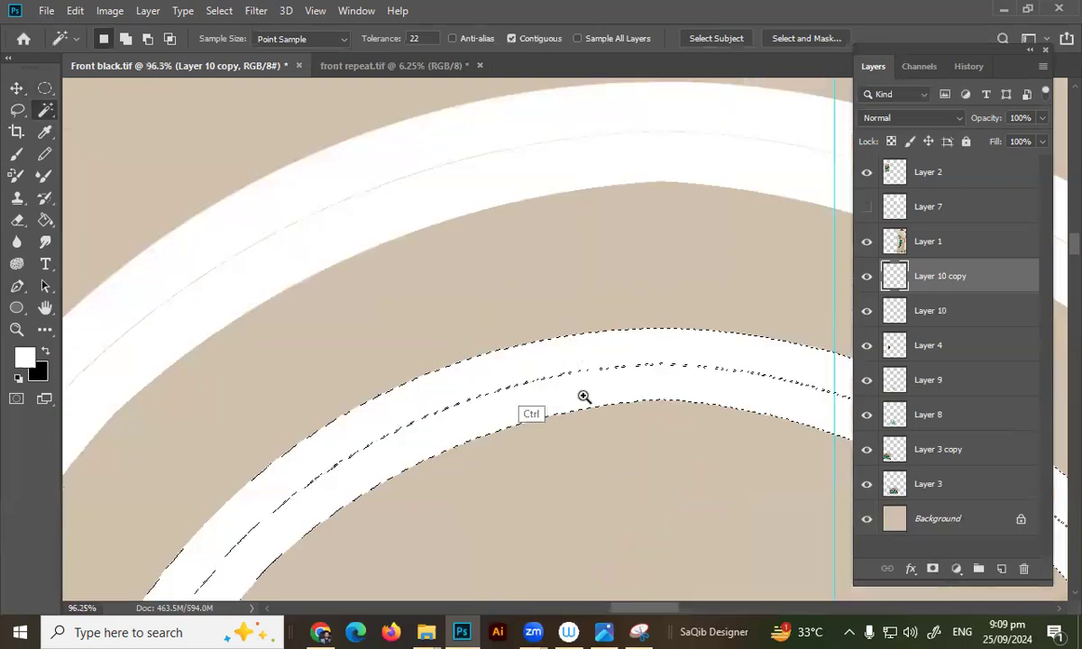
scroll(556, 394, up, 2)
click(564, 382)
key(alt+s)
text(me)
text(2)
key(Return)
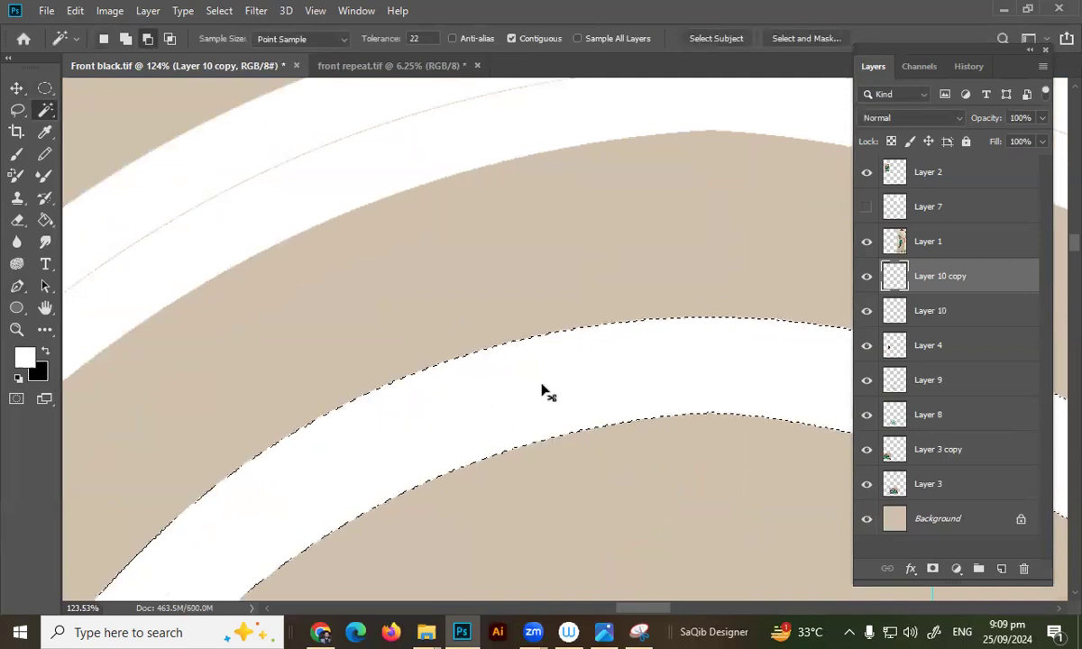
Select the outer ring on Layer 10, expand the selection by 1 px, fill its seam with white and deselect.
key(ctrl)
scroll(549, 177, down, 3)
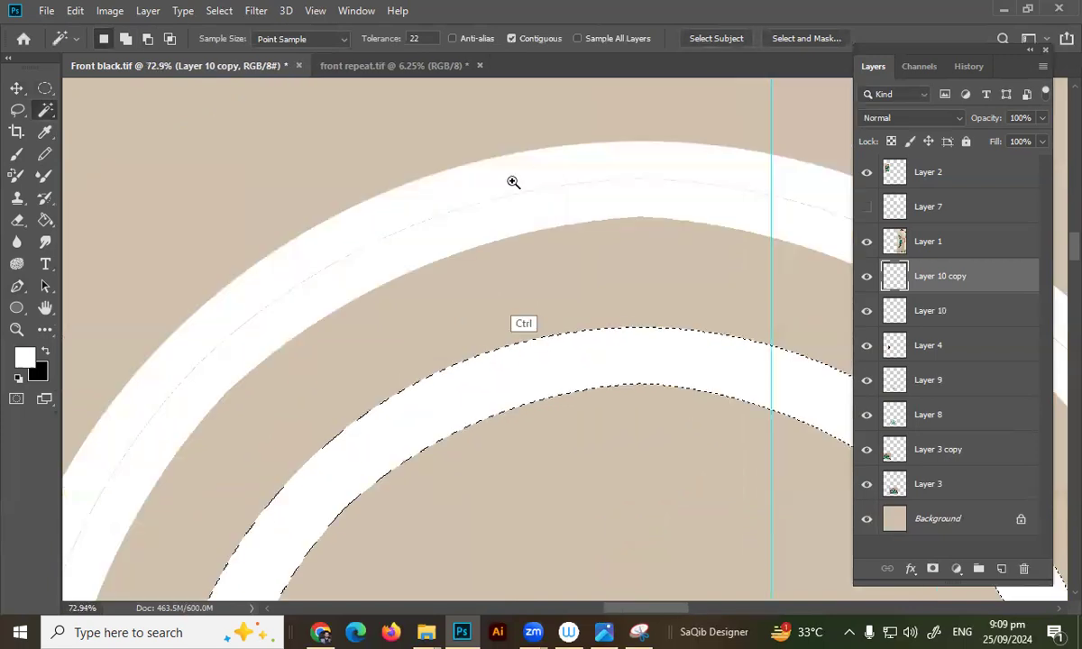
scroll(559, 208, up, 5)
ctrl+click(839, 300)
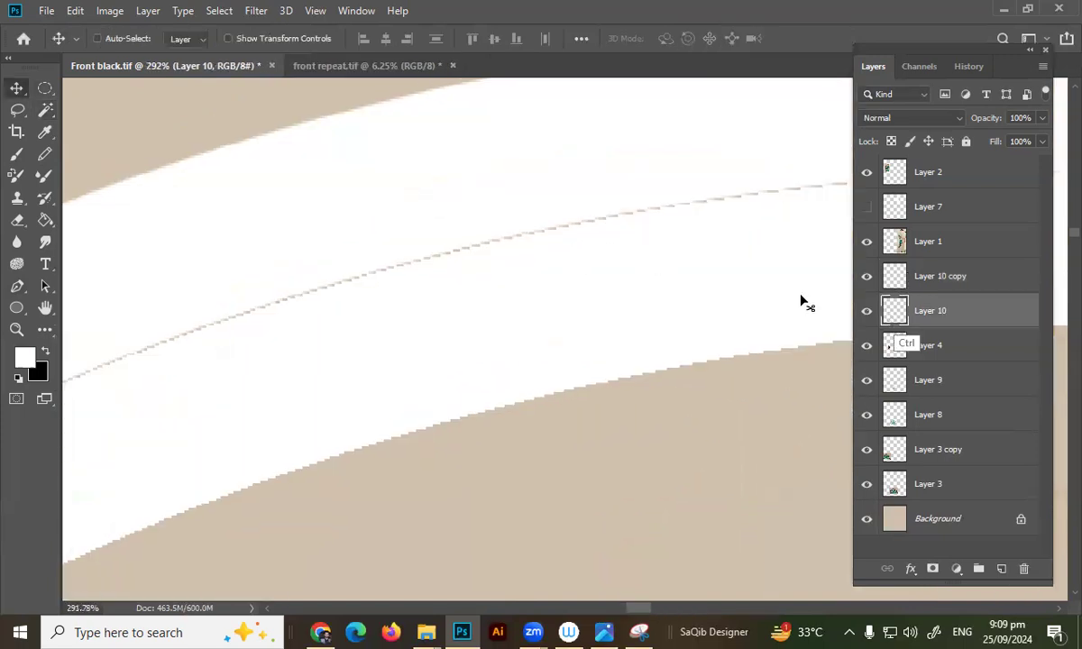
scroll(487, 230, up, 4)
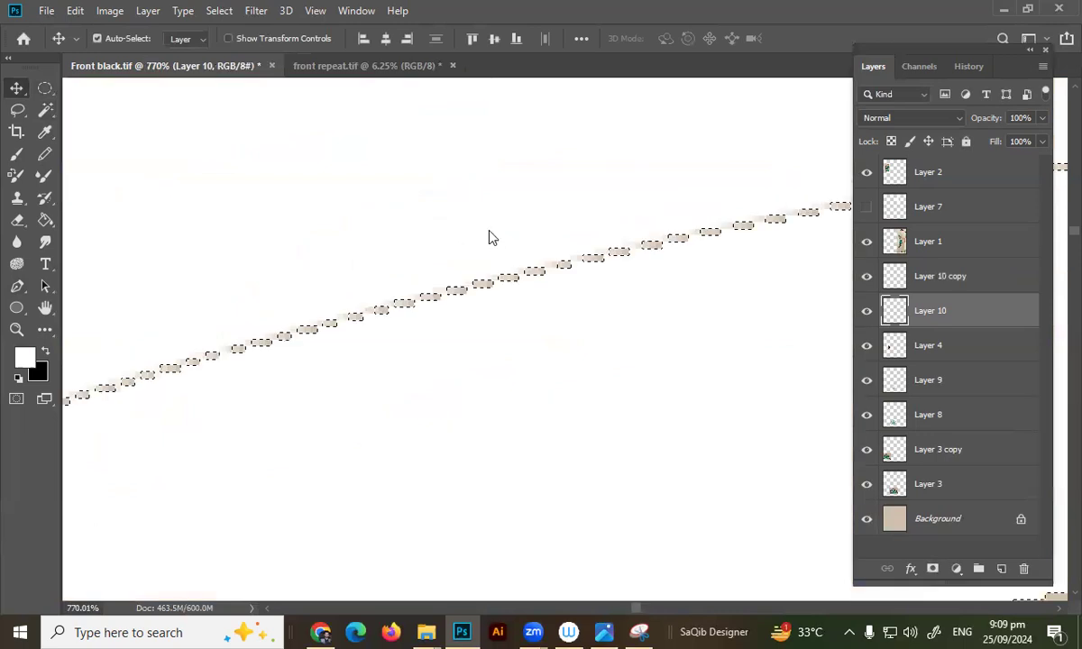
key(alt+s)
key(m)
key(e)
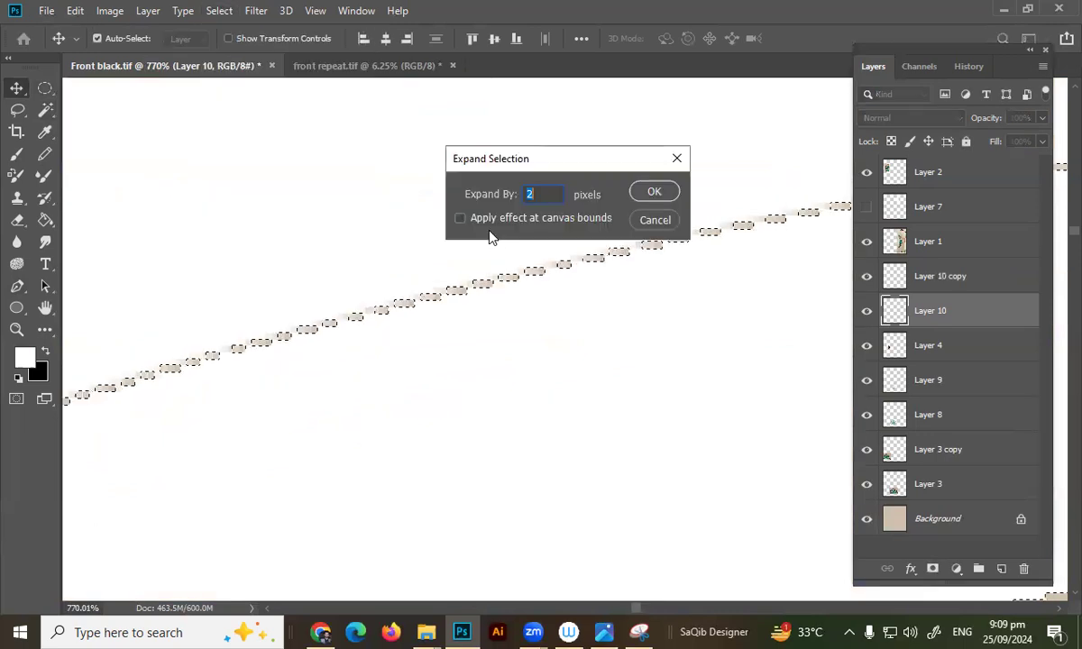
text(1)
key(Return)
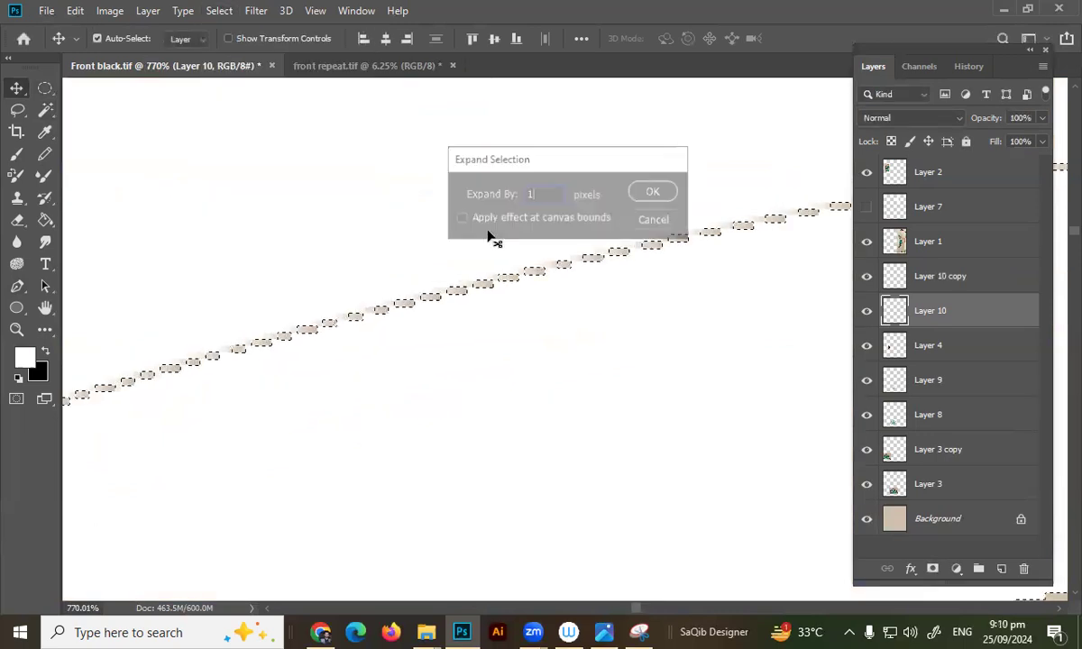
key(alt+Delete)
key(ctrl+d)
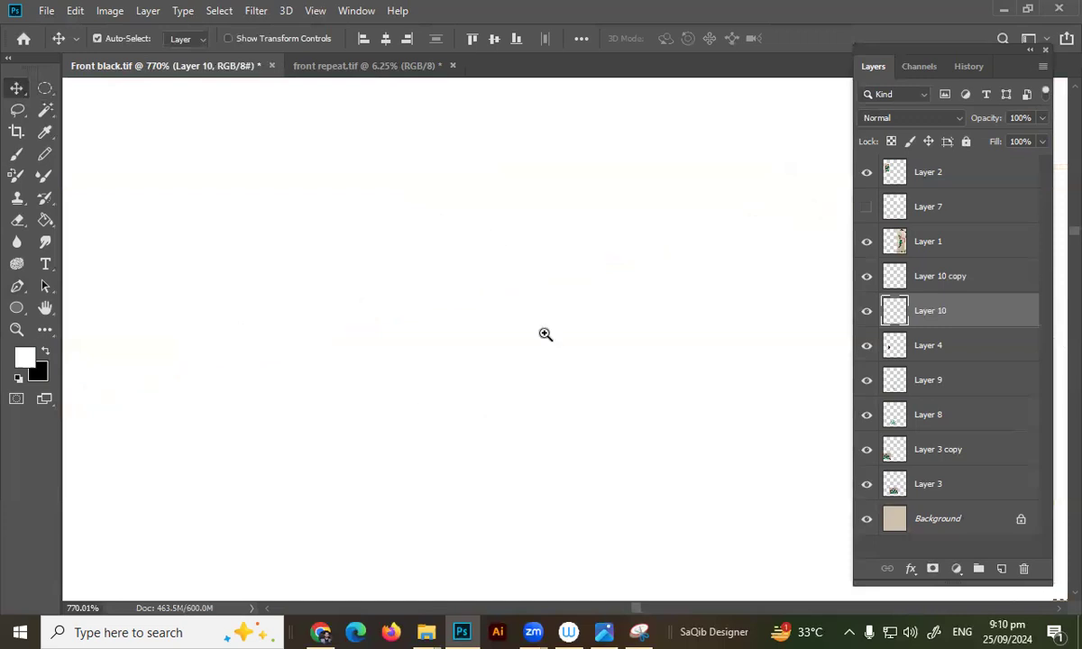
drag(543, 333, 416, 397)
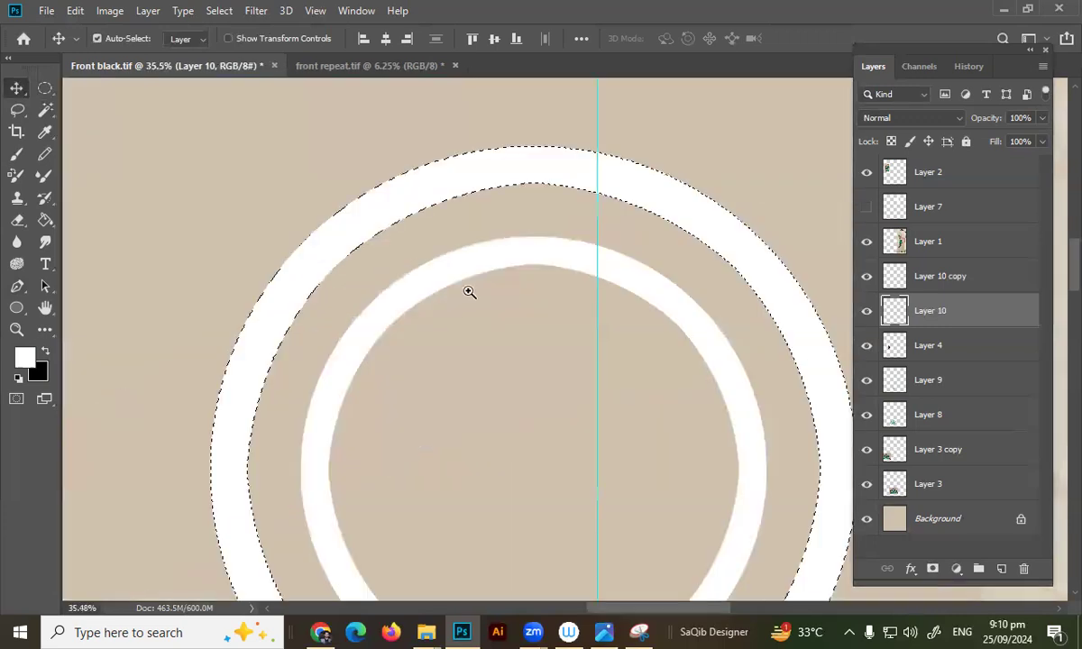
drag(469, 292, 429, 306)
key(ctrl+d)
Select the area inside the outer ring with the Magic Wand and expand the selection by 5 px.
key(w)
click(434, 254)
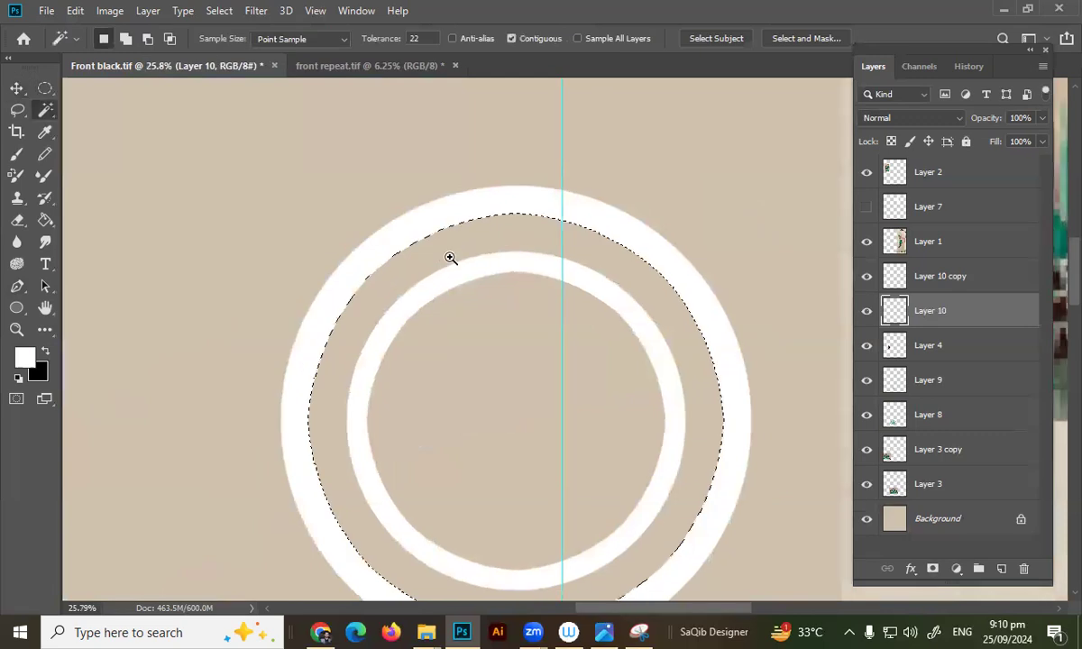
drag(453, 220, 548, 198)
drag(458, 254, 554, 217)
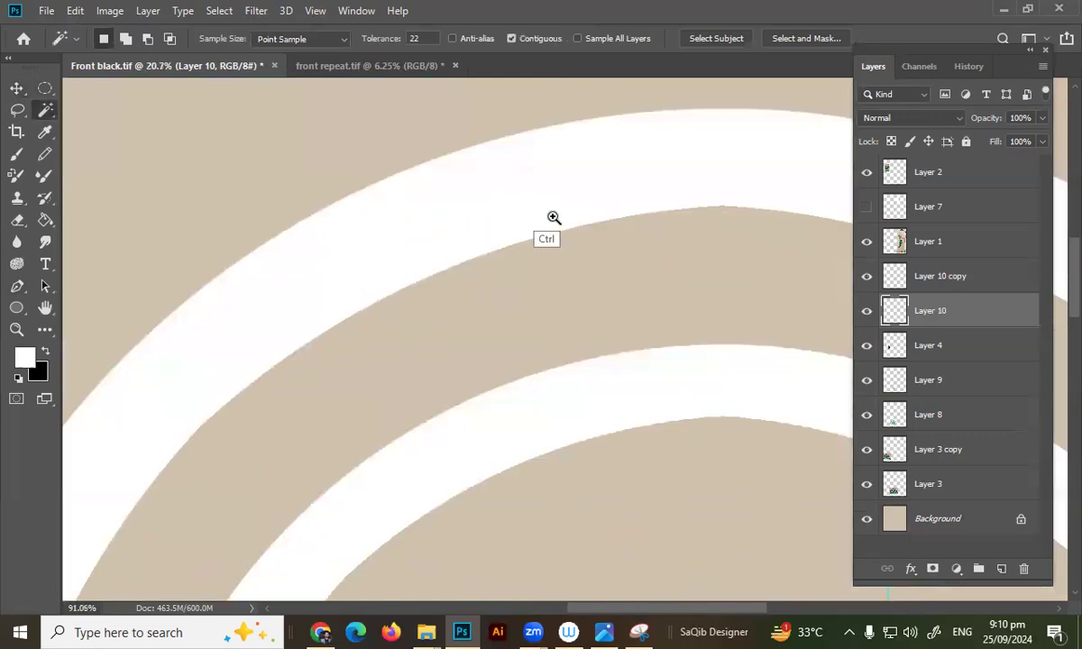
drag(532, 291, 374, 378)
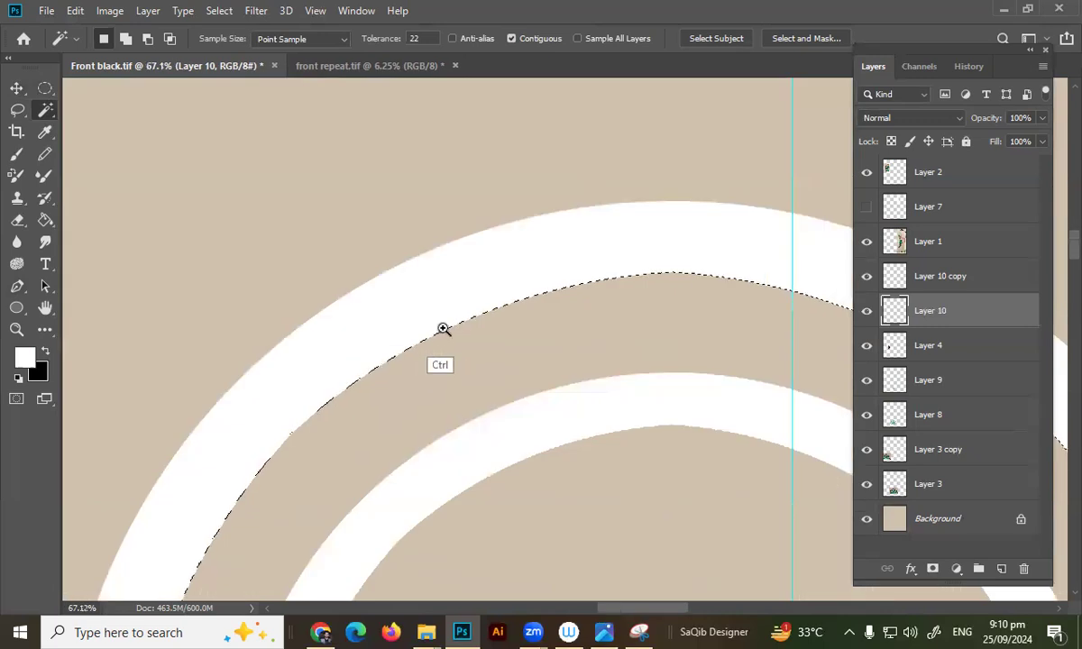
click(559, 264)
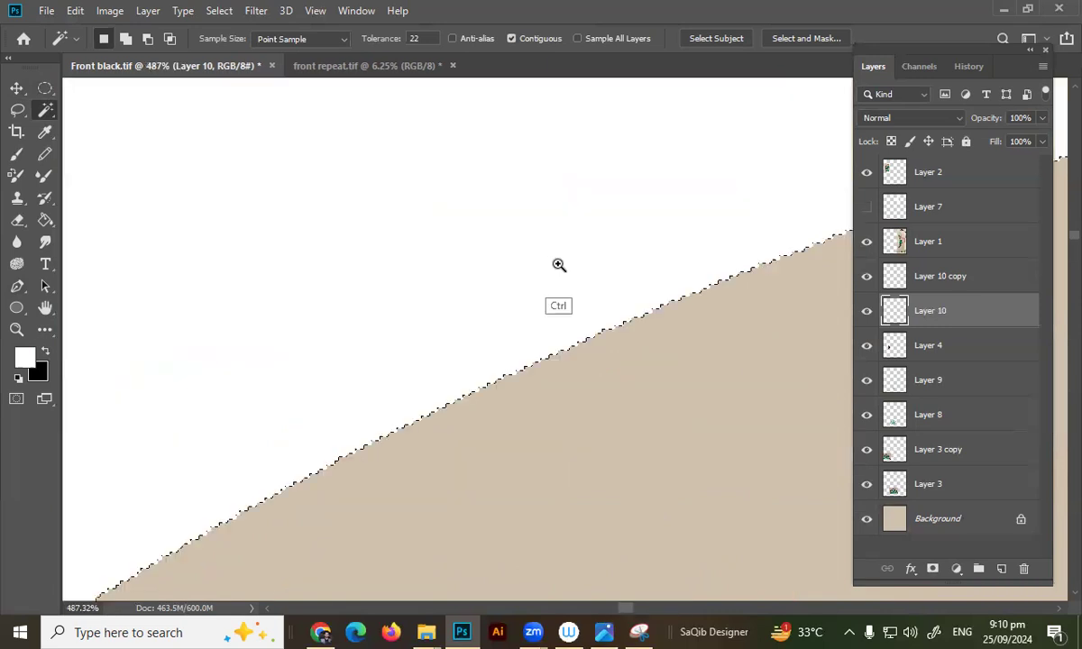
key(alt+s)
key(m)
key(e)
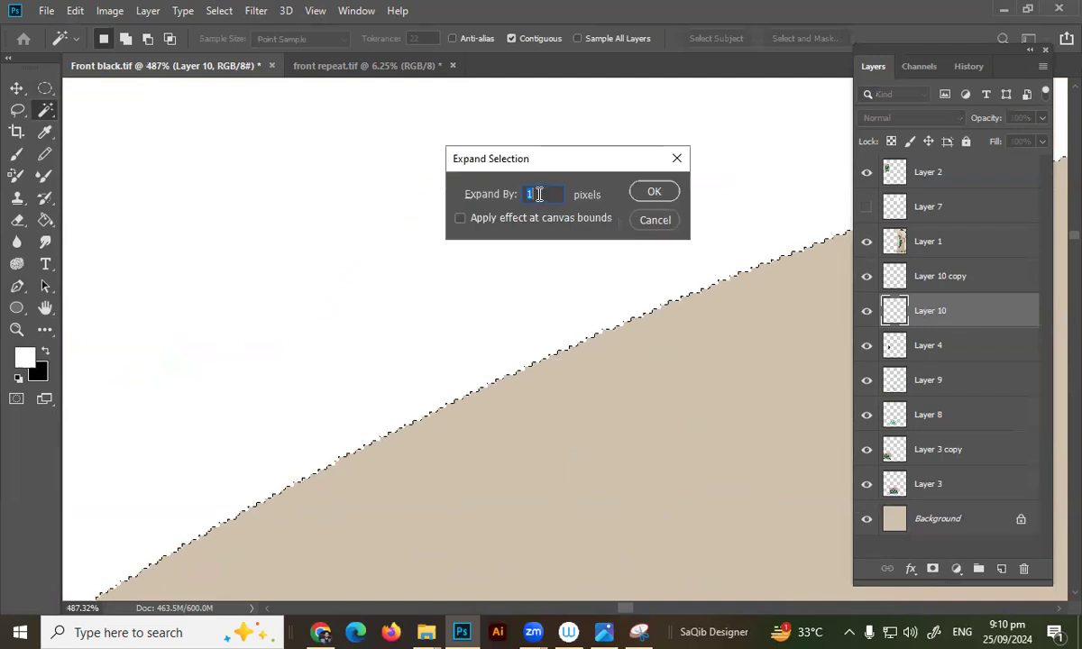
text(5)
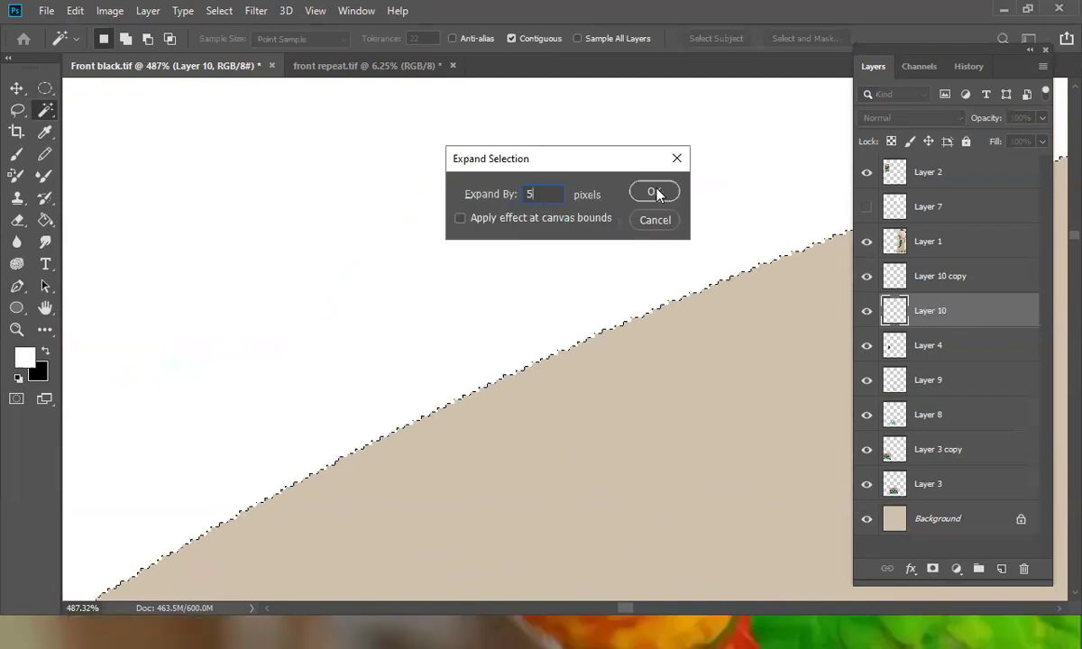
click(655, 193)
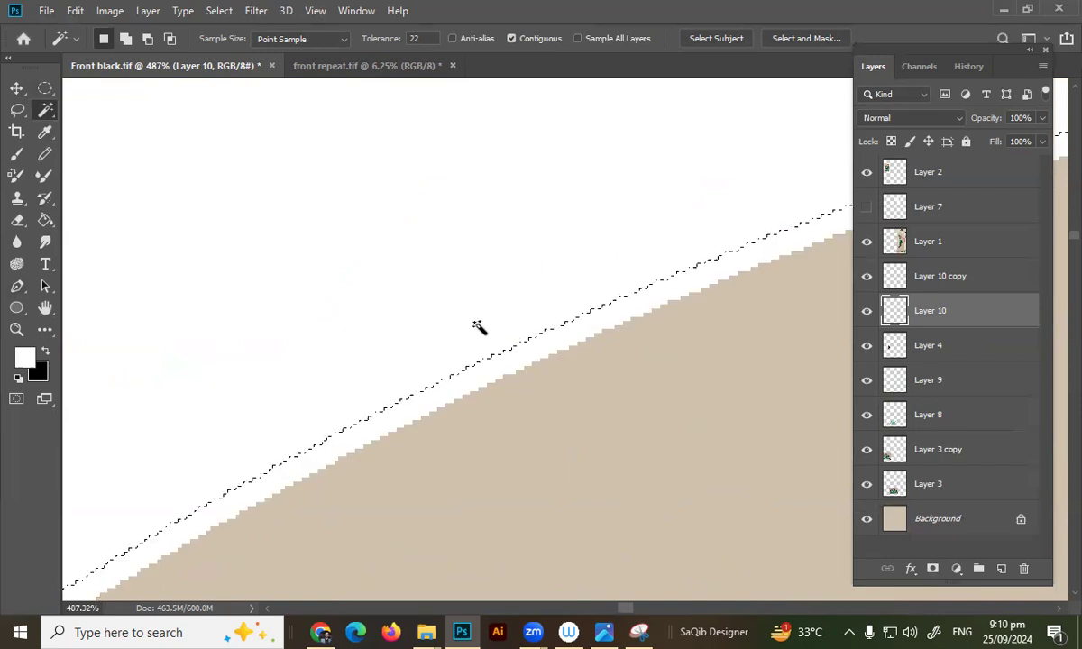
Expand the selection further into the outer ring to thin the ring from the inside, and deselect.
key(shift+Up)
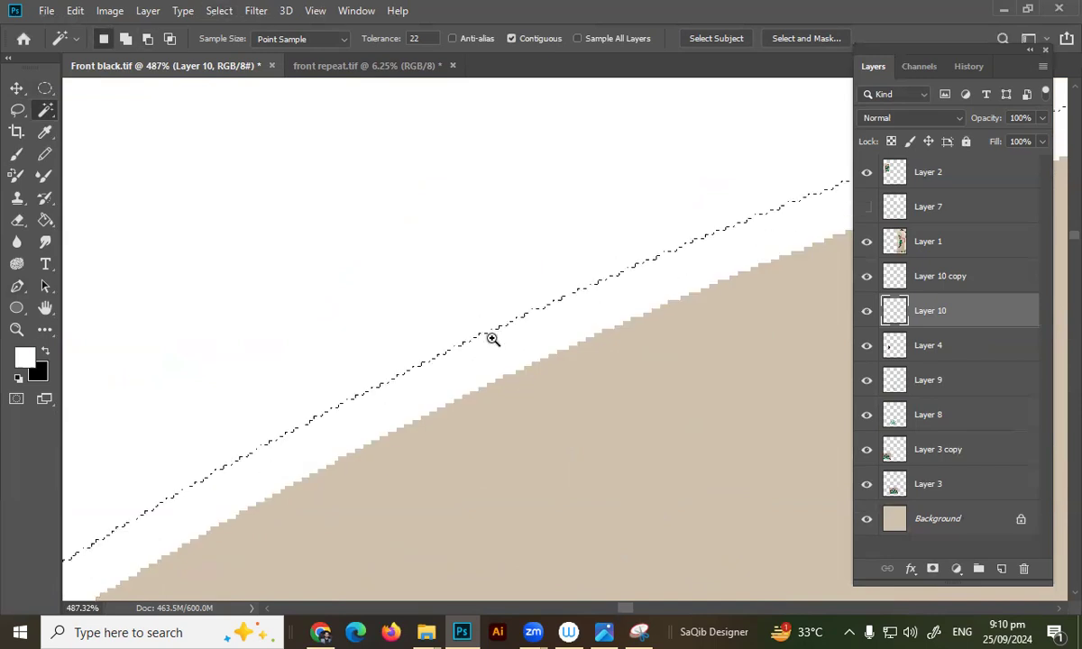
drag(492, 339, 353, 408)
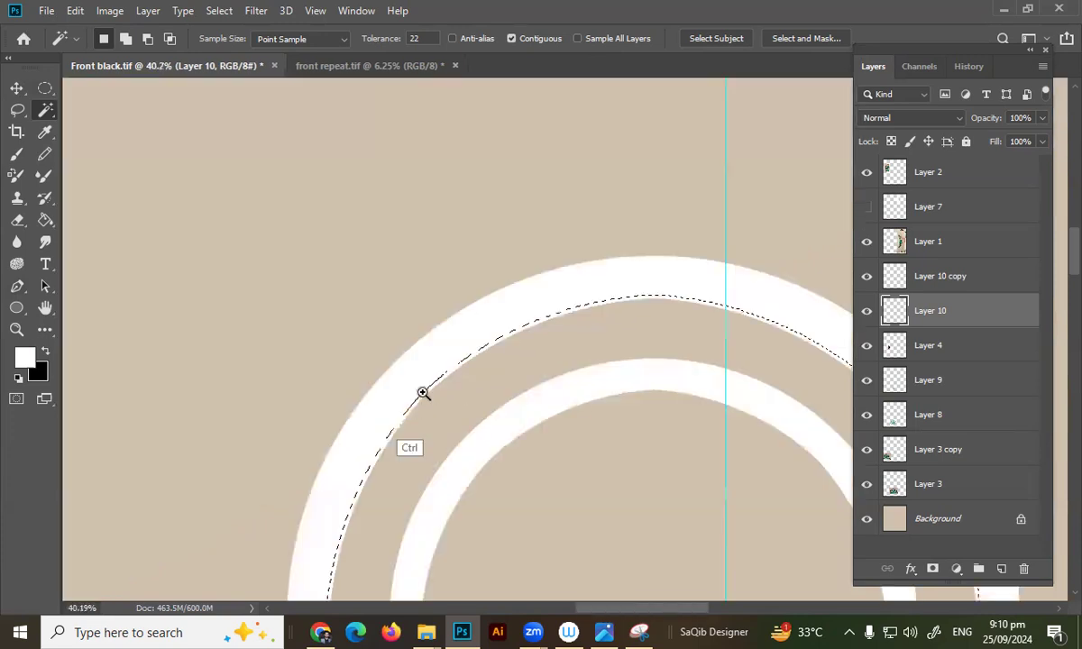
drag(423, 394, 411, 377)
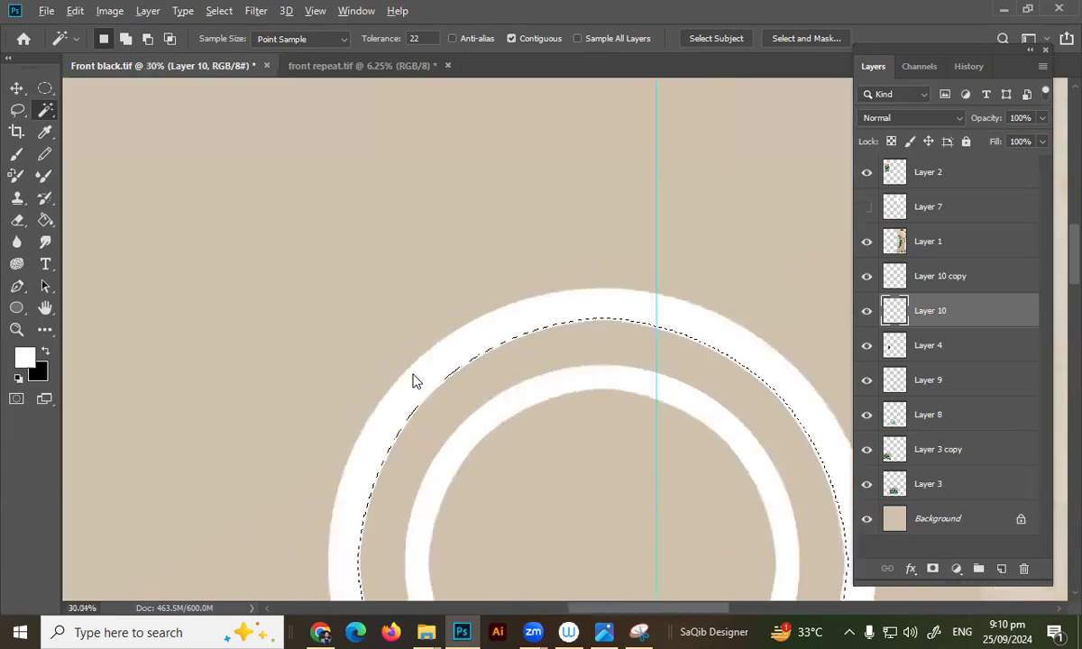
key(alt+s)
key(m)
key(e)
key(Return)
key(ctrl+d)
scroll(512, 387, down, 5)
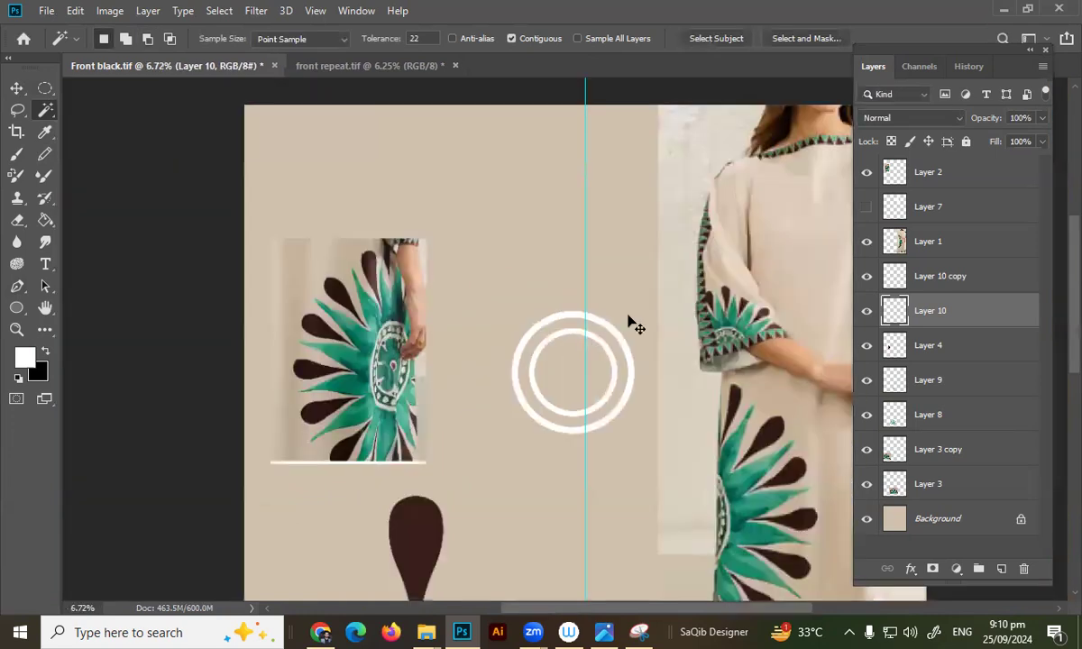
scroll(631, 325, up, 4)
key(v)
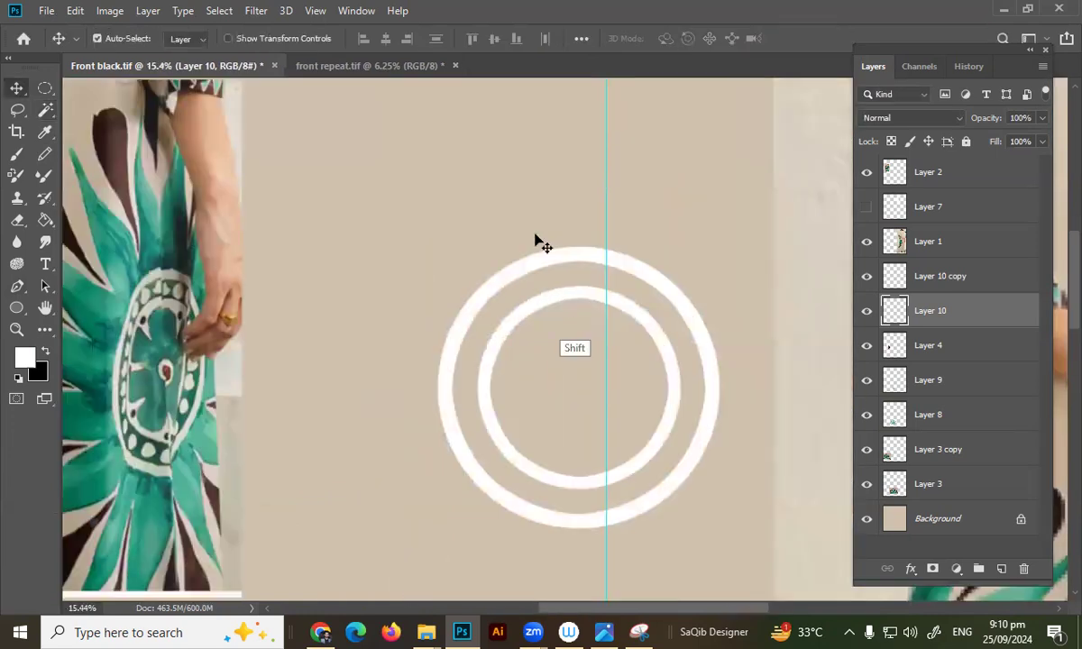
Select both ring layers and create a new empty layer above them.
shift+click(539, 264)
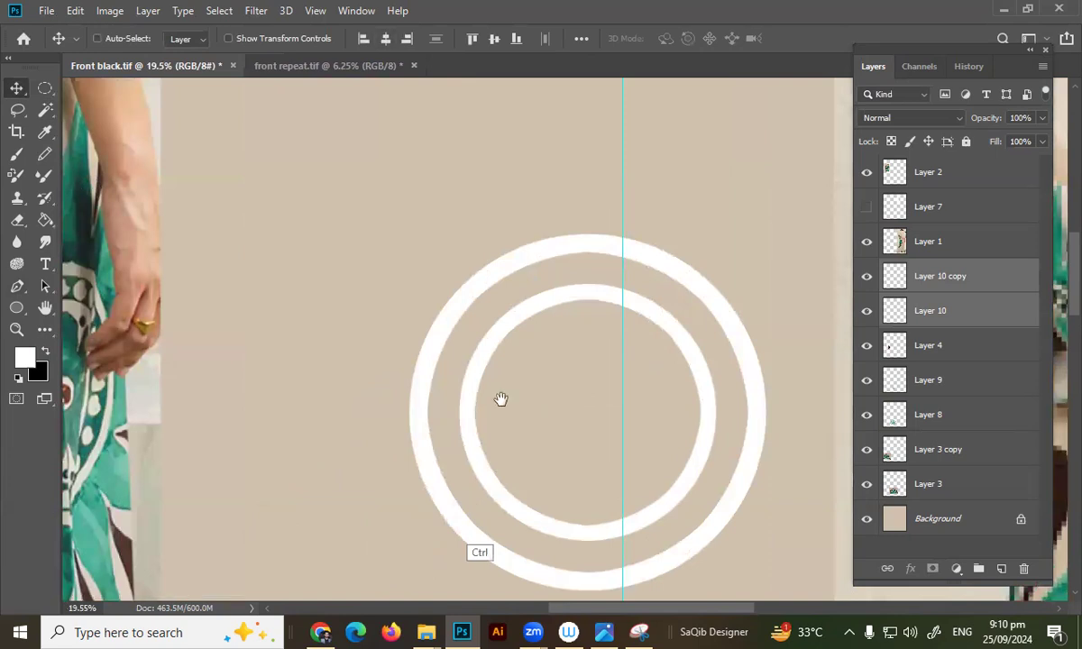
drag(500, 399, 596, 388)
key(ctrl)
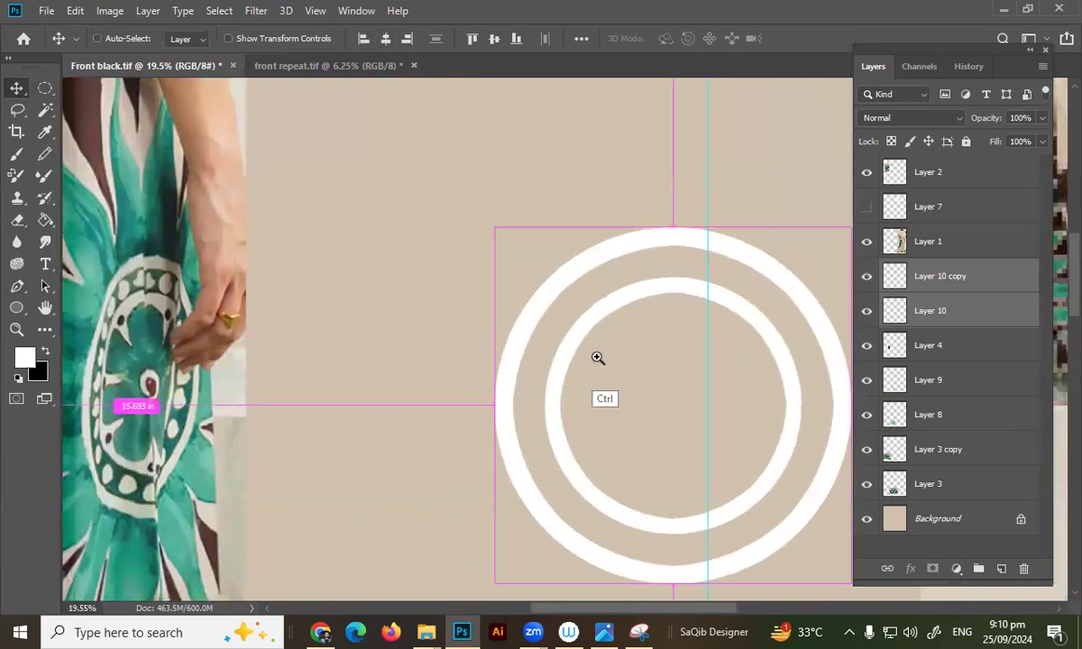
scroll(597, 357, down, 1)
ctrl+click(1003, 316)
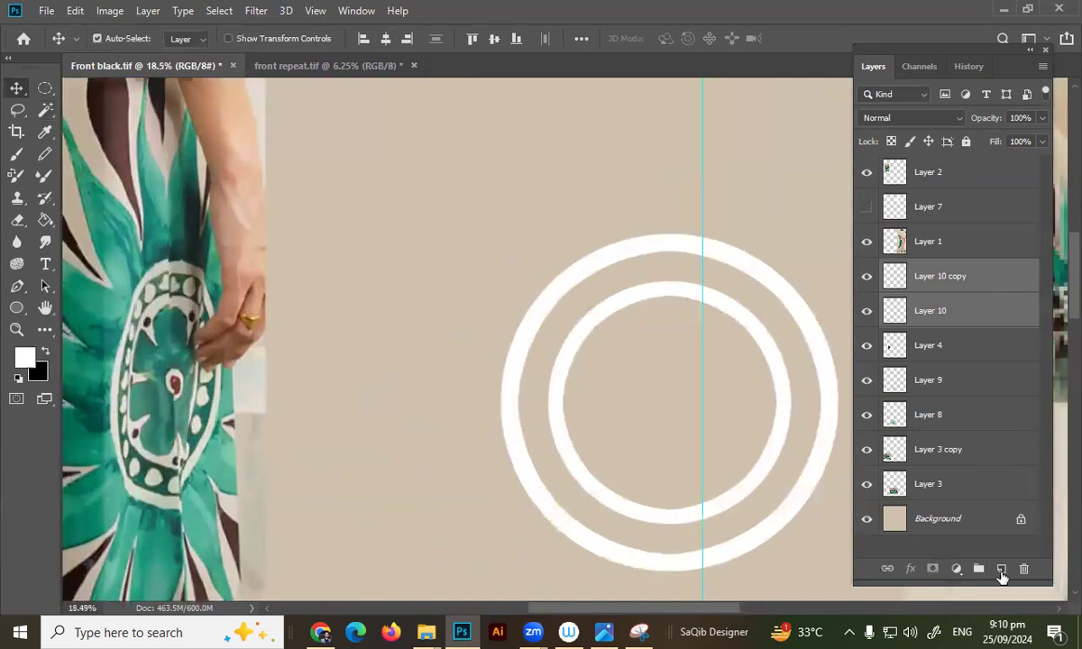
key(ctrl+z)
key(ctrl+shift+alt+n)
drag(608, 312, 626, 284)
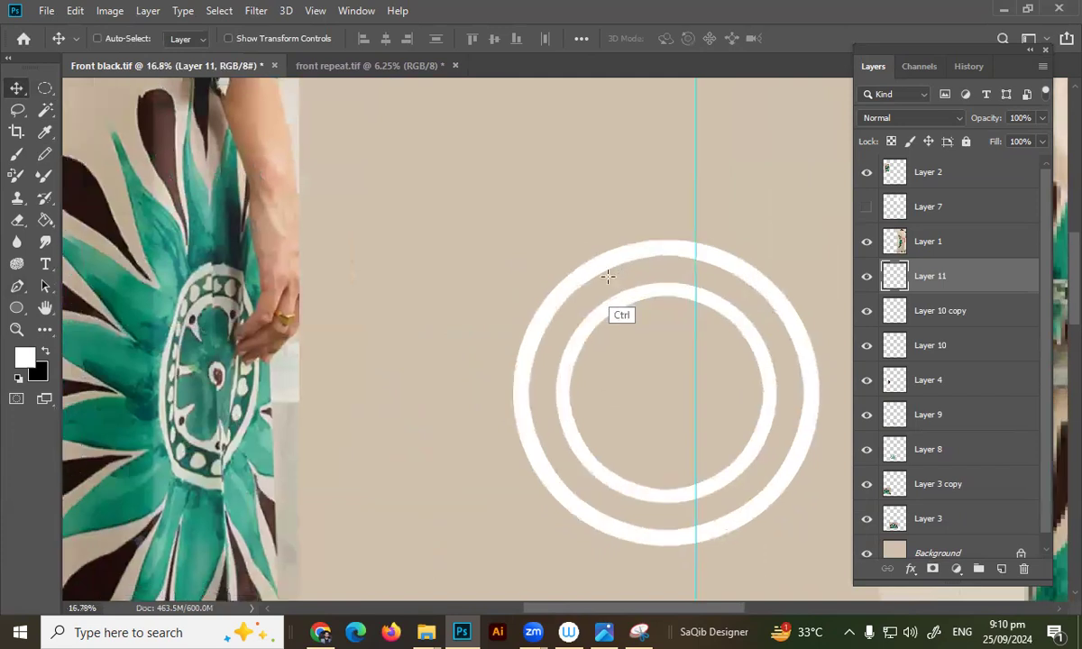
Draw a small circular selection between the two rings, fill it with white and deselect.
key(m)
key(shift)
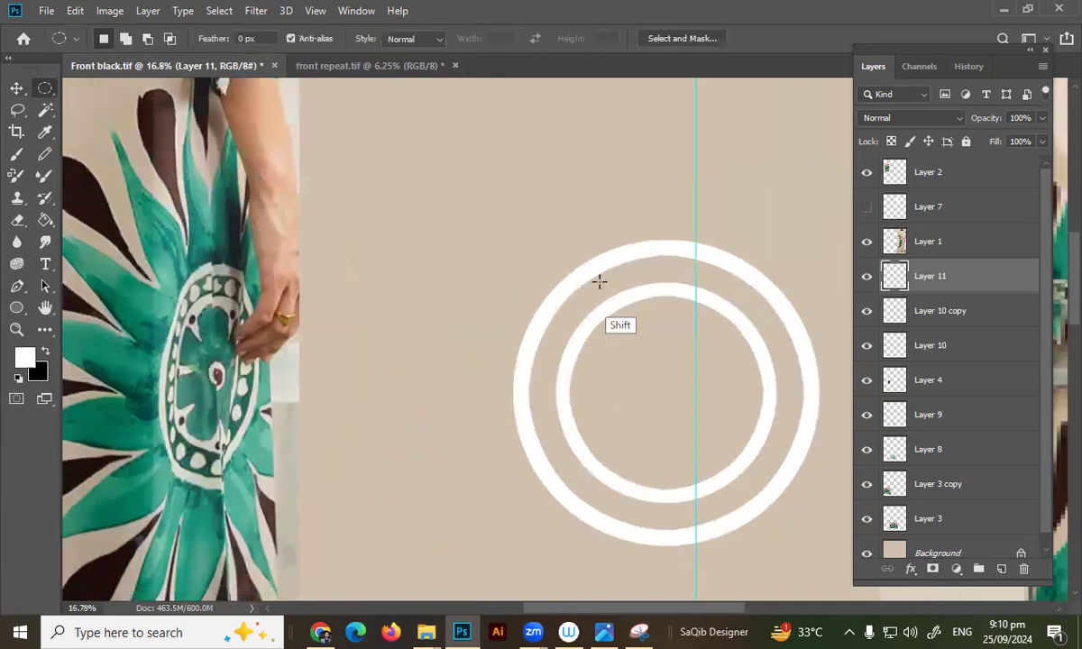
scroll(588, 282, up, 3)
drag(595, 296, 633, 308)
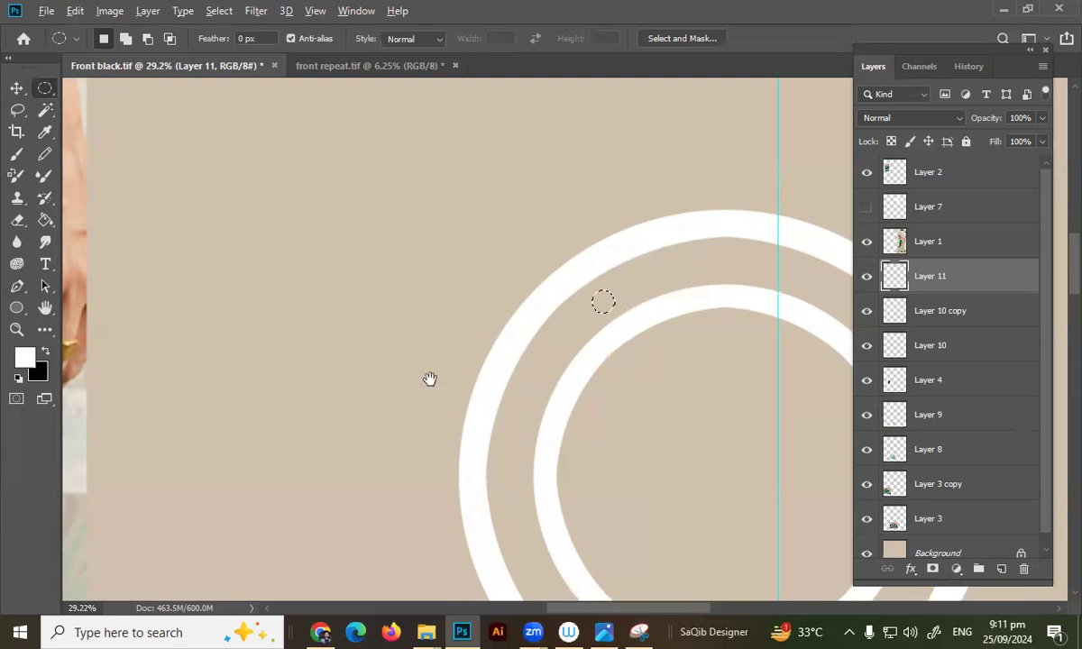
key(alt+BackSpace)
key(ctrl+d)
key(v)
Centre the white dot and both rings horizontally on the vertical guide, with the dot in the upper gap between the rings.
scroll(401, 229, right, 3)
scroll(431, 213, down, 2)
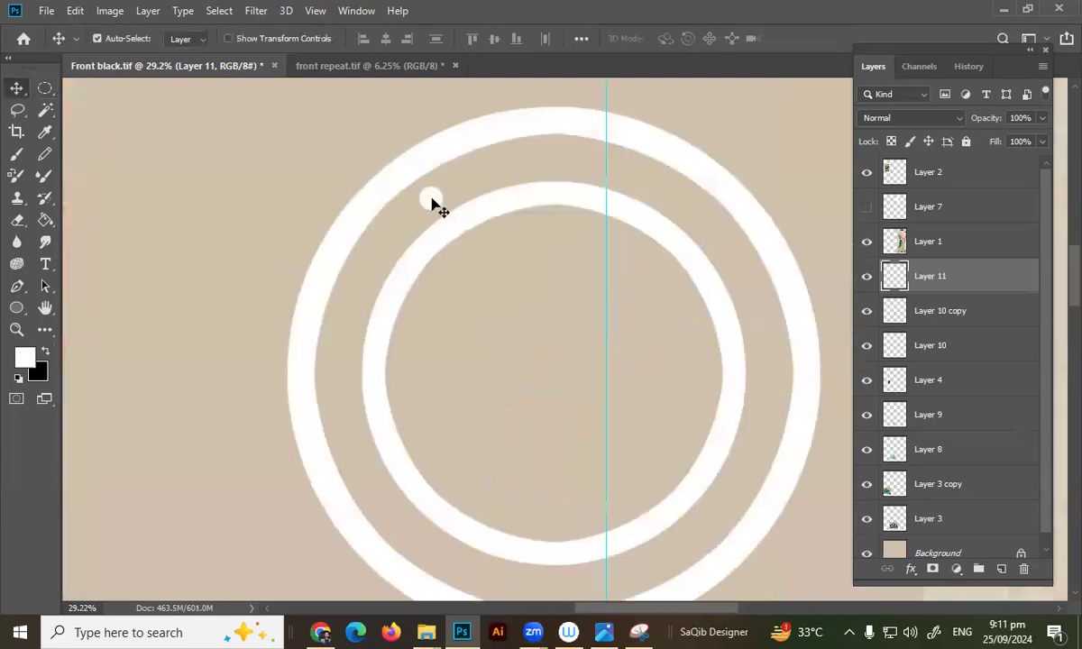
shift+click(482, 153)
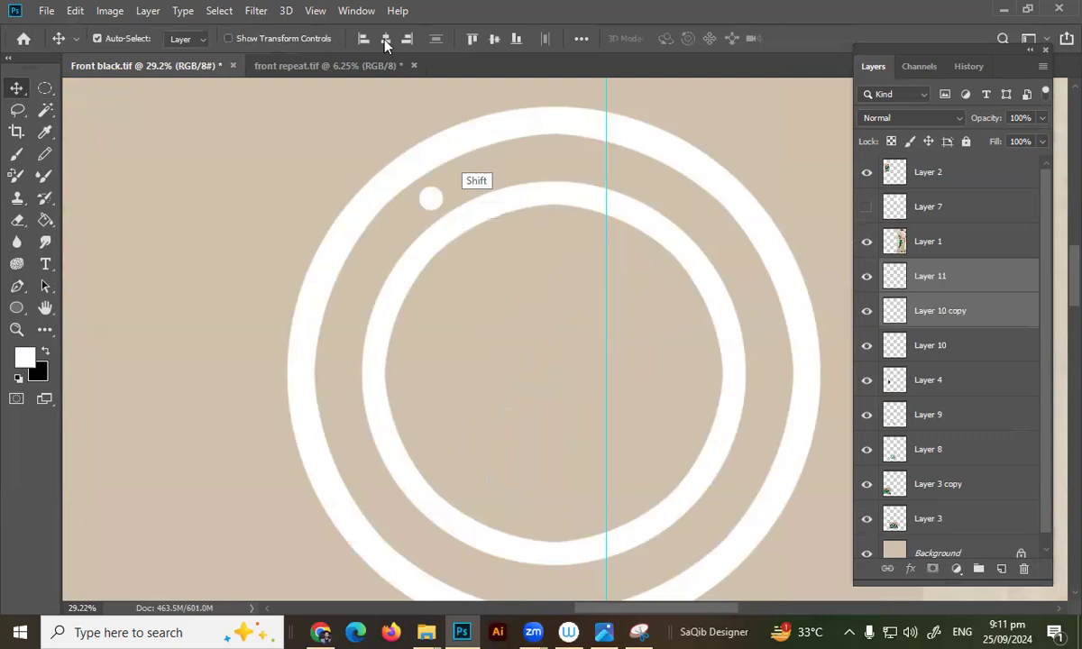
shift+click(597, 220)
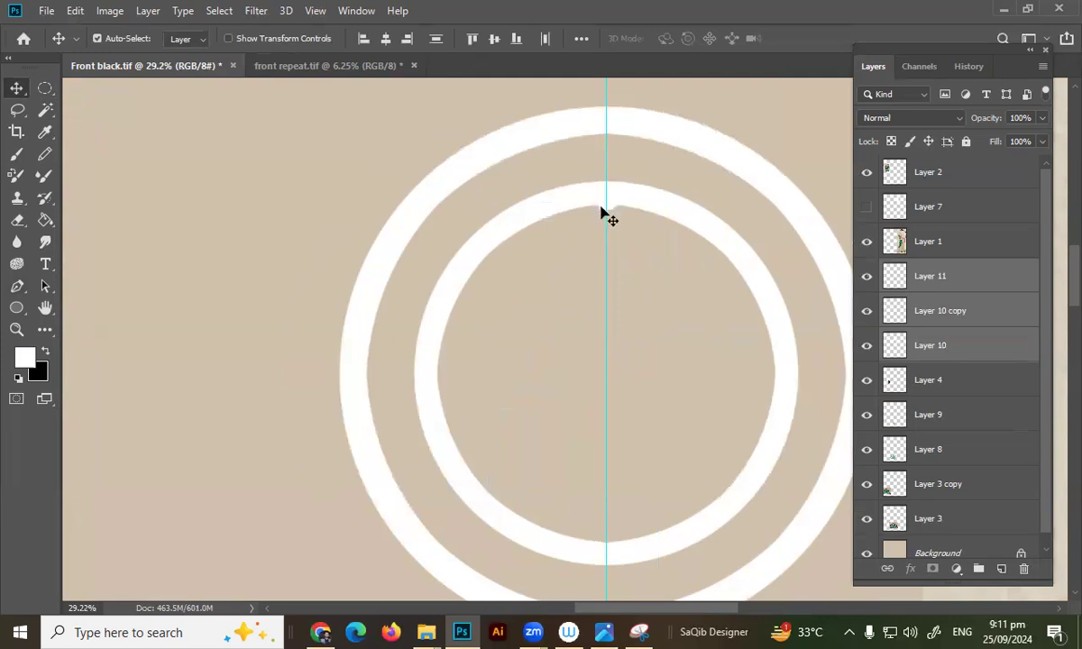
click(596, 230)
drag(604, 186, 613, 171)
Duplicate the white dot straight down into the lower gap between the two rings.
drag(575, 385, 613, 316)
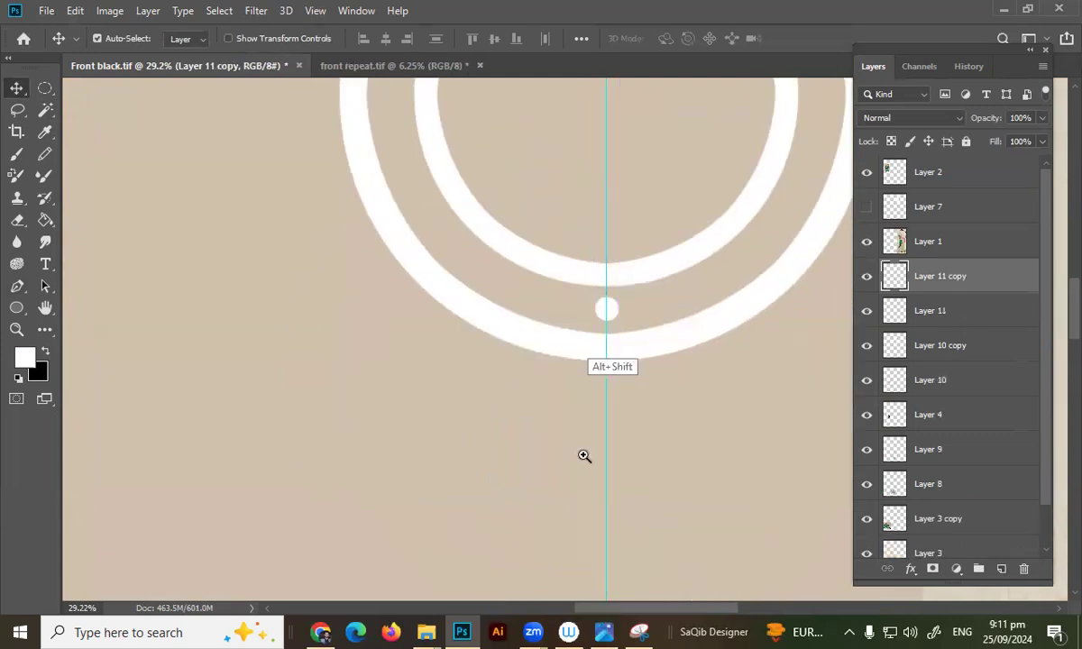
scroll(568, 453, up, 3)
key(ctrl)
scroll(540, 419, down, 2)
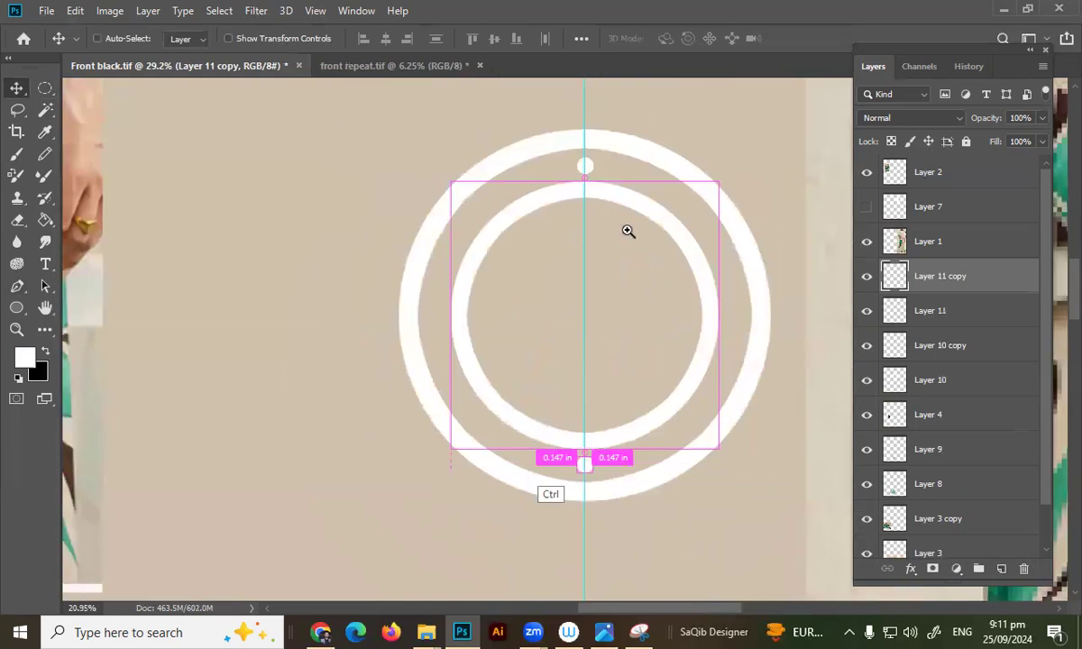
scroll(612, 200, down, 1)
scroll(613, 199, up, 2)
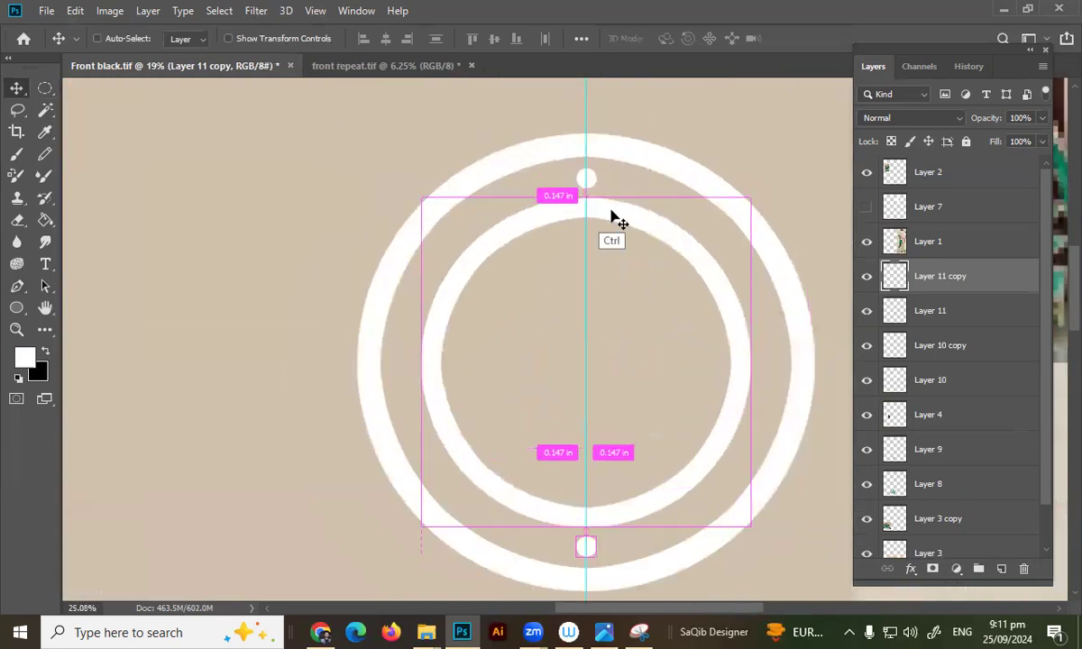
Merge the two opposite dots into one layer and duplicate the pair.
key(ctrl+z)
key(ctrl+j)
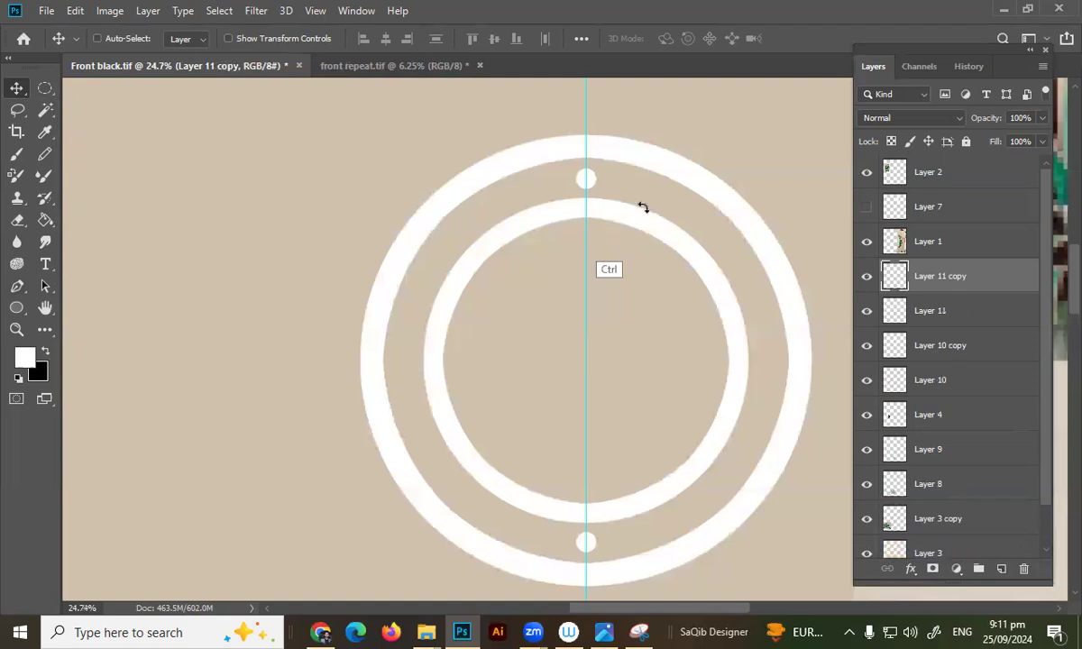
key(ctrl+t)
drag(652, 191, 637, 224)
key(Escape)
mouse_move(591, 185)
mouse_down()
mouse_move(633, 200)
mouse_move(596, 195)
mouse_up()
mouse_move(599, 463)
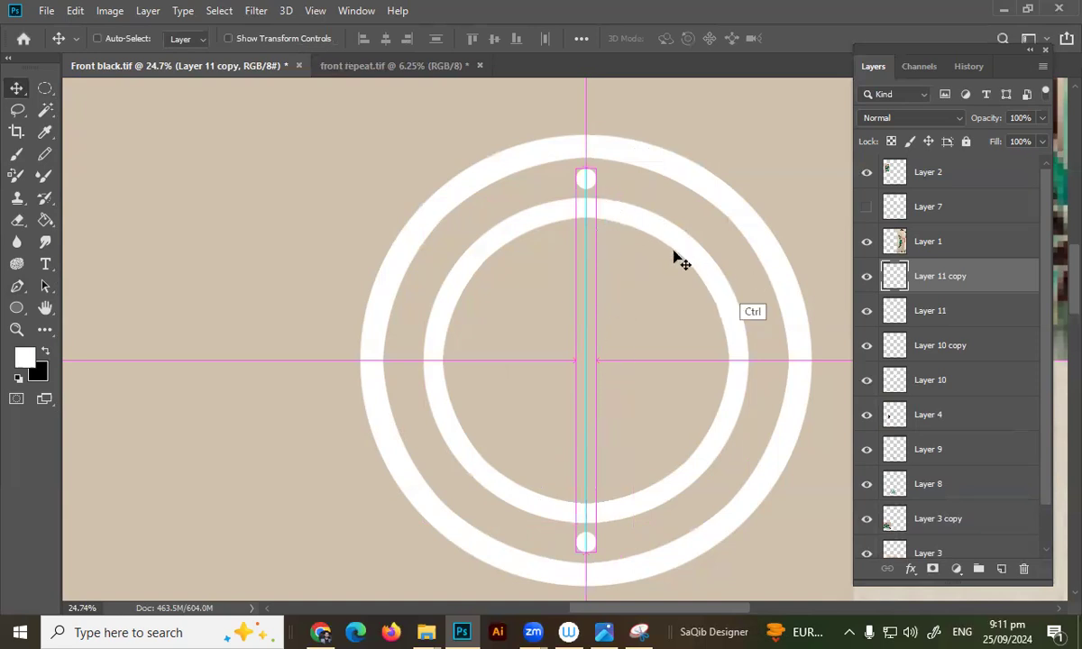
Rotate the duplicated dot pair 15° about the centre of the rings.
key(ctrl+t)
drag(609, 165, 633, 192)
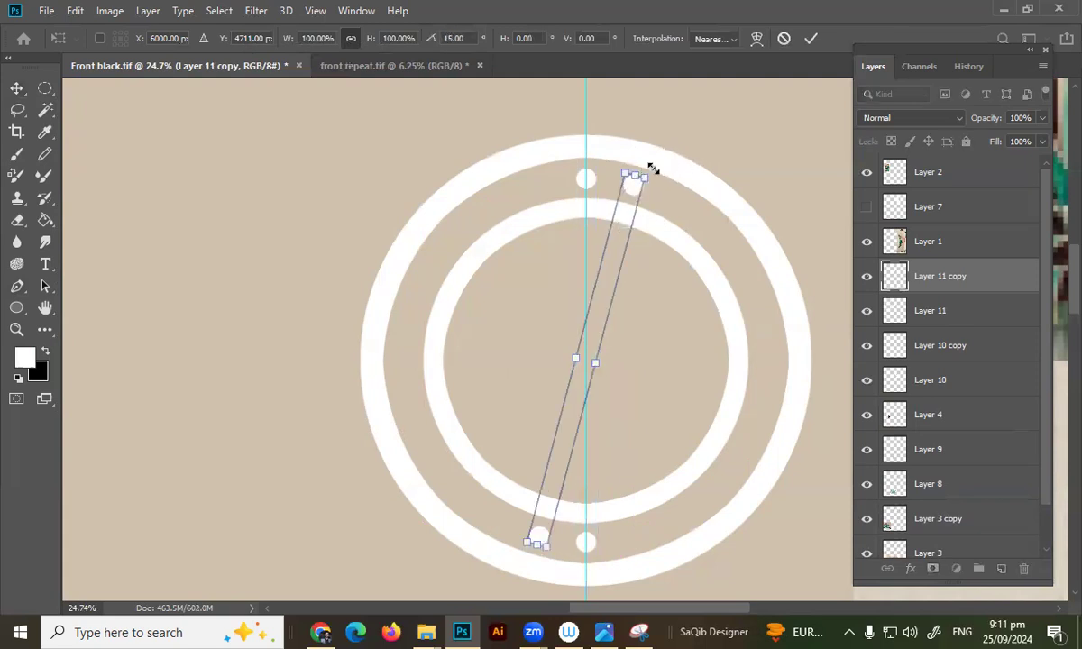
key(Return)
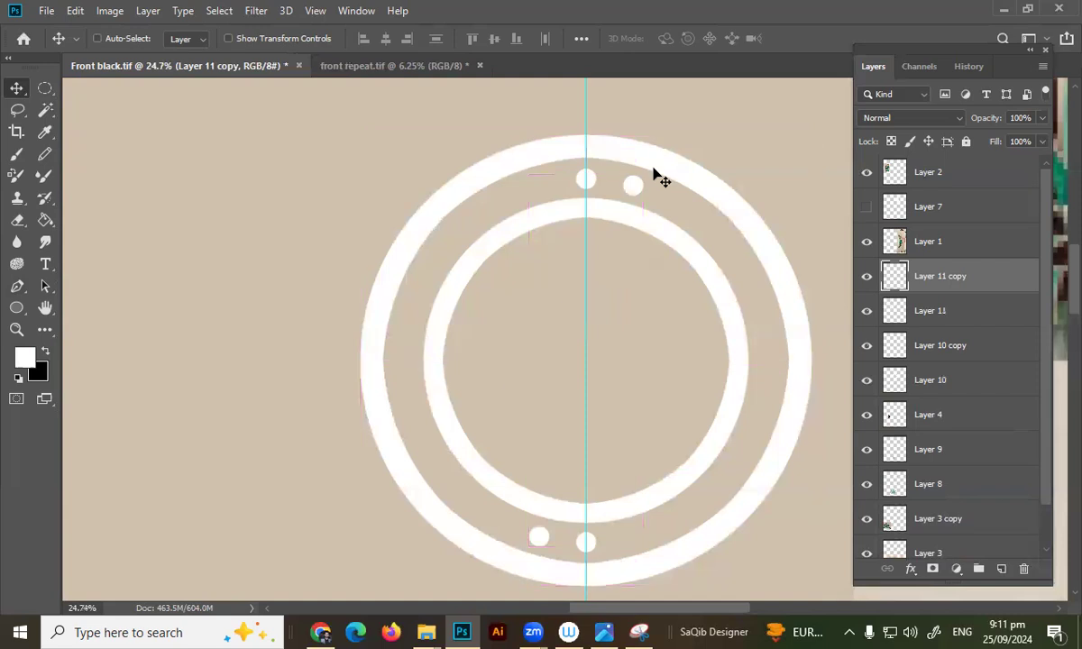
Repeat the 15° rotated duplication until the dots fill the whole gap between the rings.
key(ctrl+shift+alt+t)
key(ctrl+shift+alt+t)
key(ctrl+shift+alt+t)
key(ctrl+shift+alt+t)
key(ctrl+shift+alt+t)
key(ctrl+shift+alt+t)
key(ctrl+shift+alt+t)
key(ctrl+shift+alt+t)
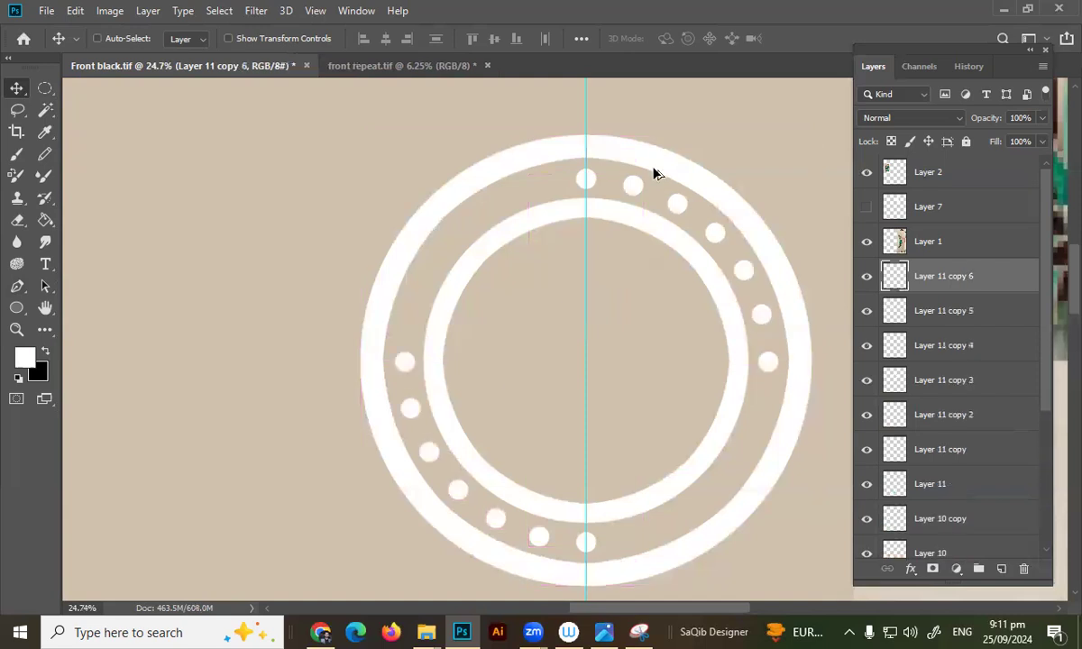
key(ctrl+shift+alt+t)
key(ctrl+shift+alt+t)
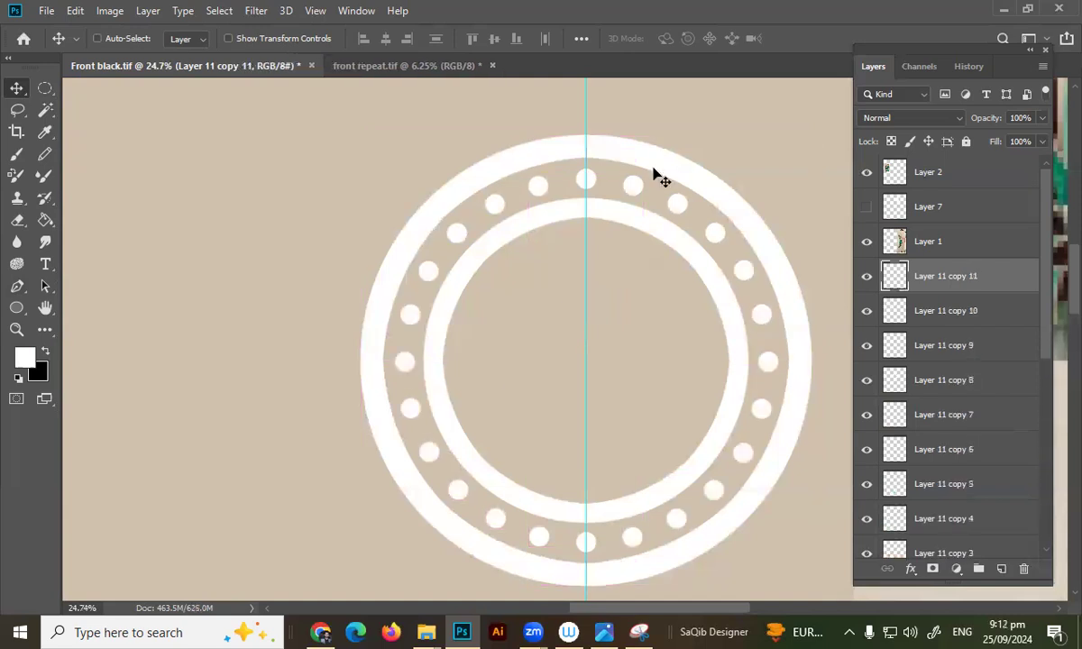
Select all dot layers from Layer 11 copy 11 down to Layer 11 and merge them into one layer.
drag(456, 341, 465, 380)
drag(560, 343, 590, 331)
drag(1043, 309, 1041, 415)
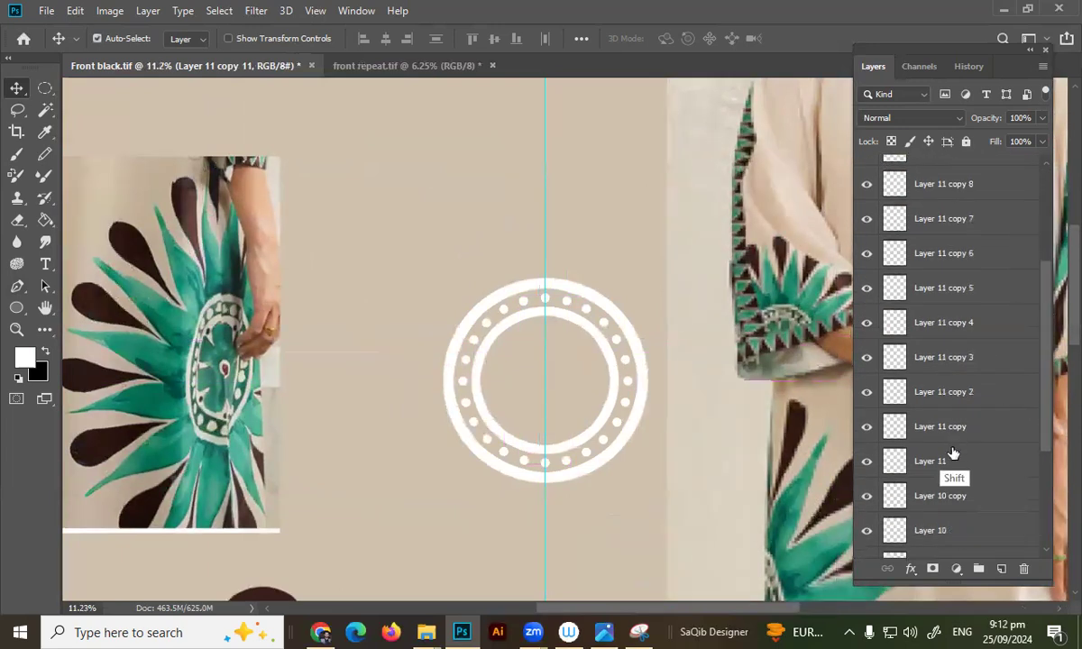
shift+click(942, 459)
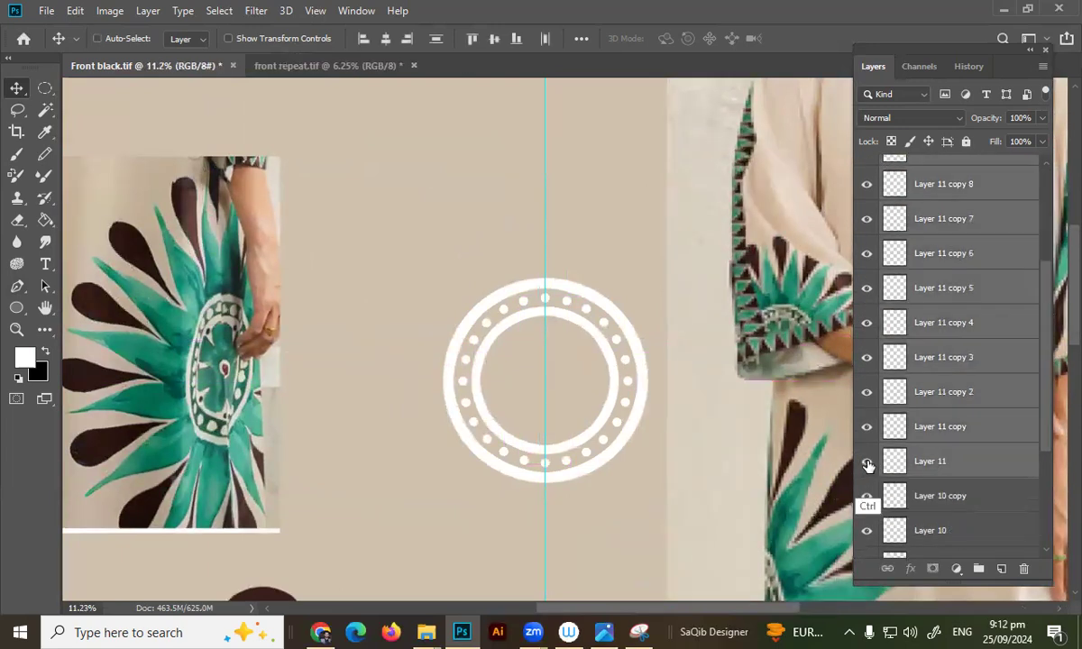
key(ctrl+e)
Copy the brown teardrop into the inner ring and scale the copy down.
drag(189, 381, 270, 327)
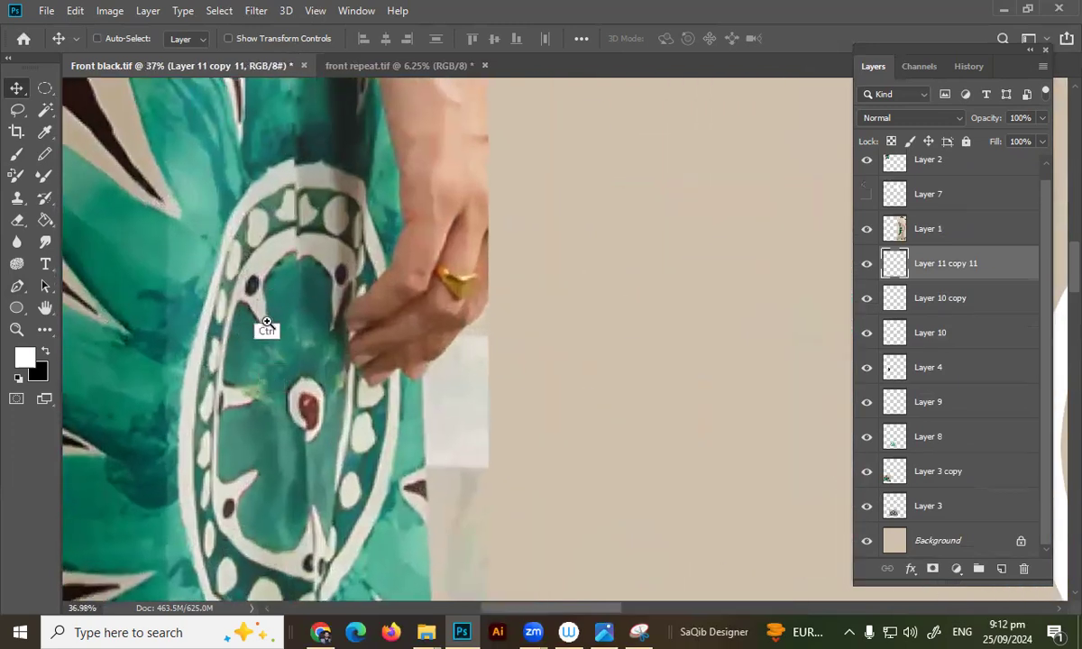
drag(491, 420, 364, 458)
drag(511, 383, 425, 349)
scroll(469, 354, down, 2)
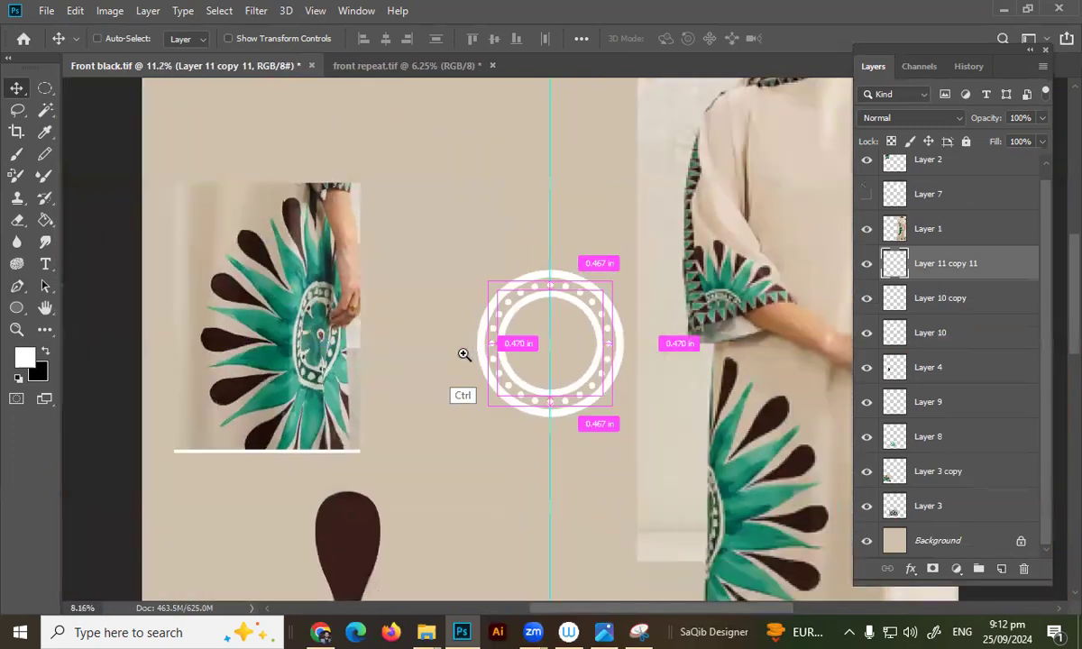
drag(356, 538, 548, 316)
key(ctrl+t)
drag(573, 280, 525, 312)
key(Return)
Place the small teardrop over the top of the rings on the guide and delete its part outside the inner ring.
scroll(526, 311, up, 5)
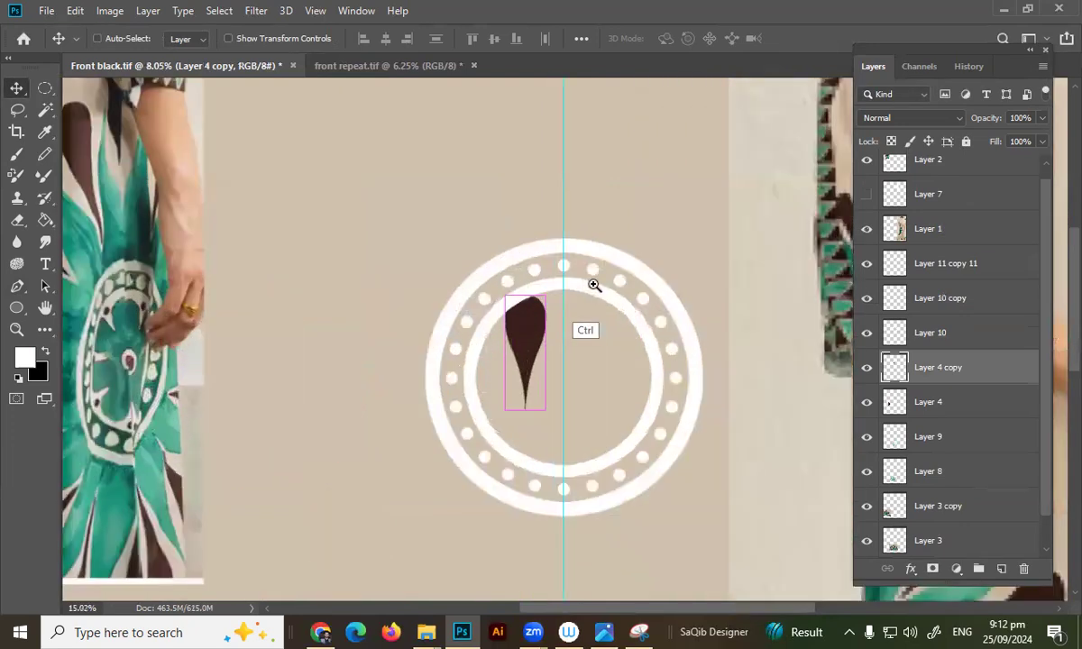
drag(746, 315, 727, 256)
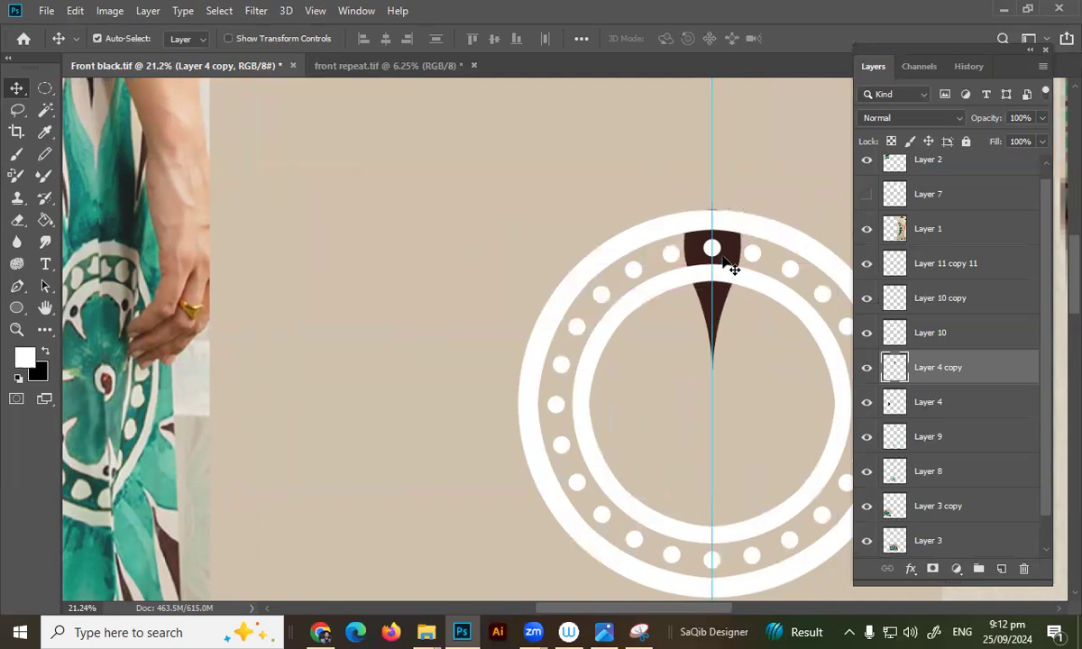
key(m)
drag(768, 181, 666, 273)
key(Delete)
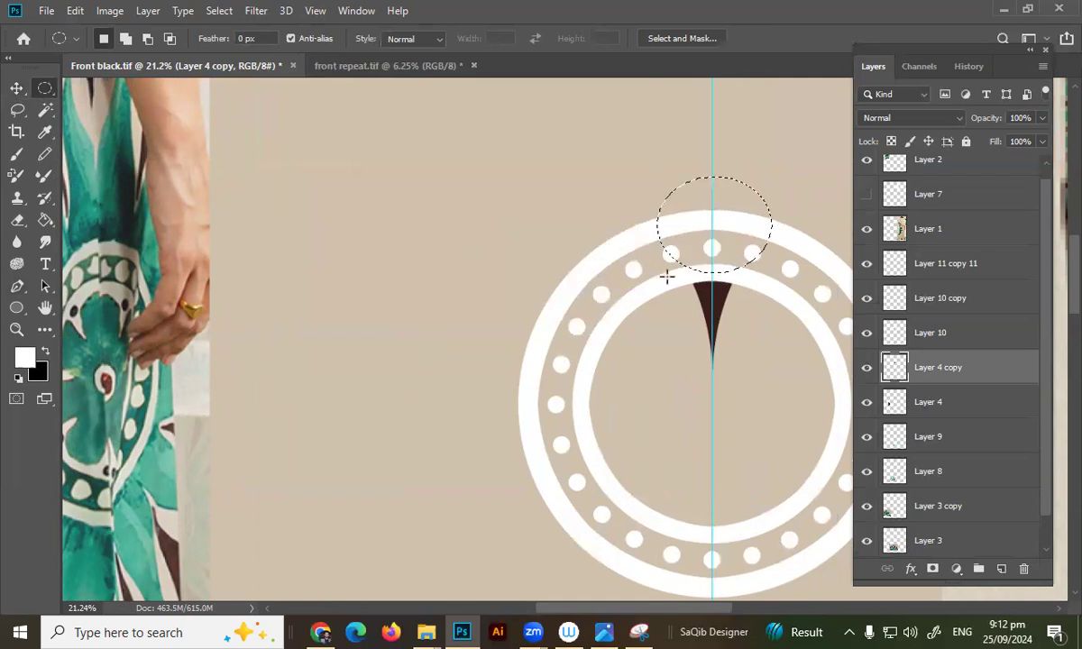
key(ctrl+d)
Duplicate the brown spike to the bottom of the inner ring, flipped vertically, and merge both spikes into one layer.
key(v)
drag(726, 298, 726, 434)
key(alt+e)
key(a)
key(v)
drag(726, 512, 727, 458)
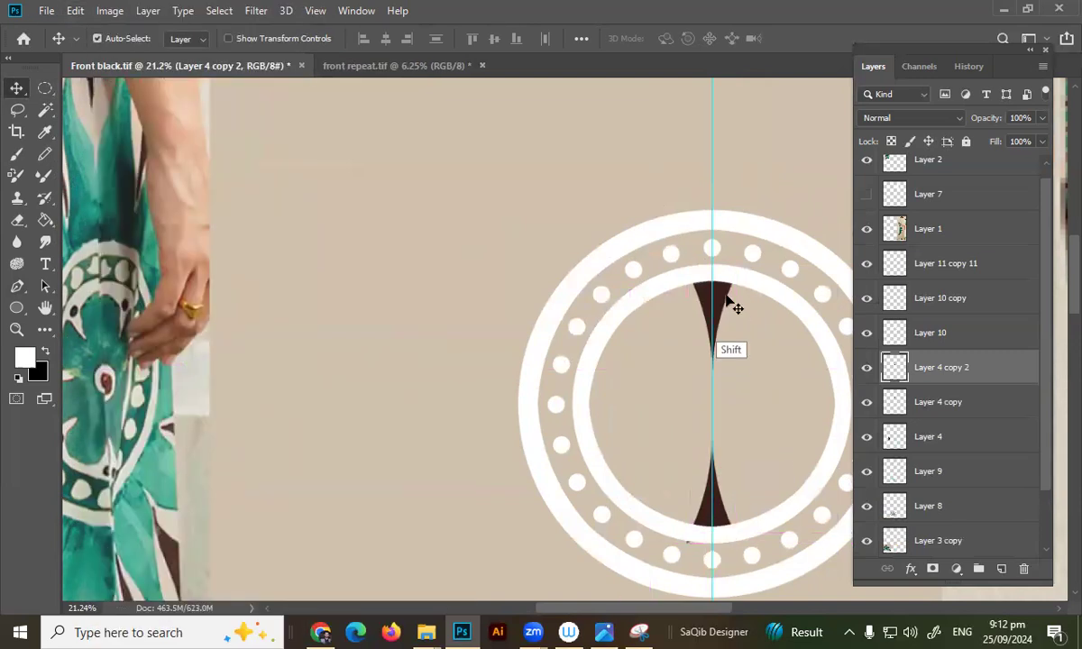
ctrl+shift+click(728, 311)
key(ctrl+e)
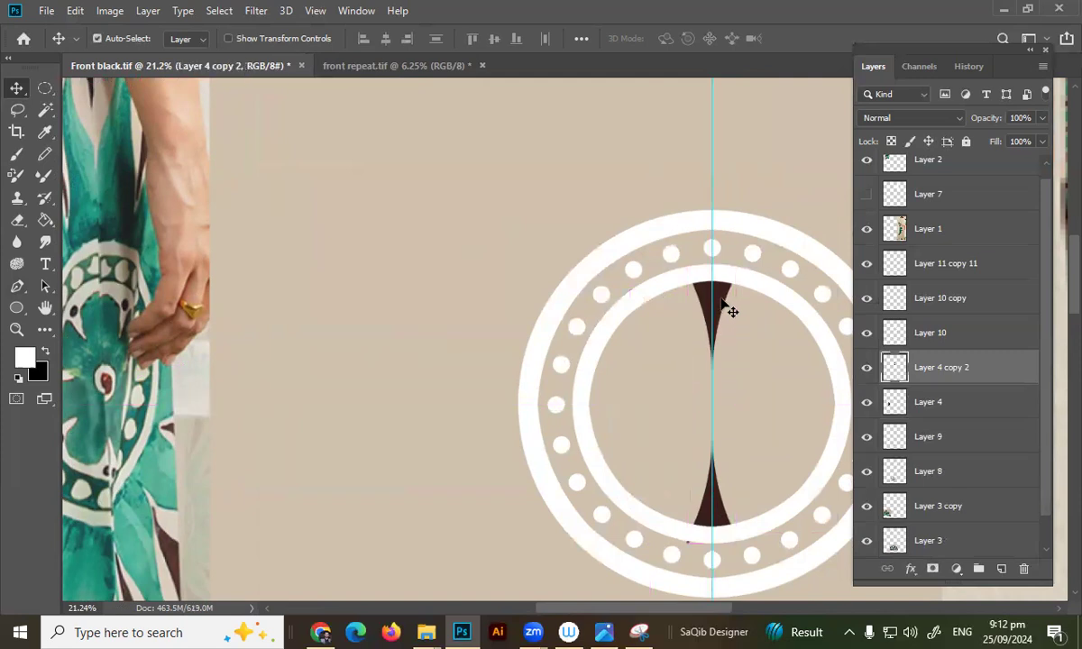
Align the merged spike pair to the horizontal centre of the inner ring.
drag(688, 296, 621, 276)
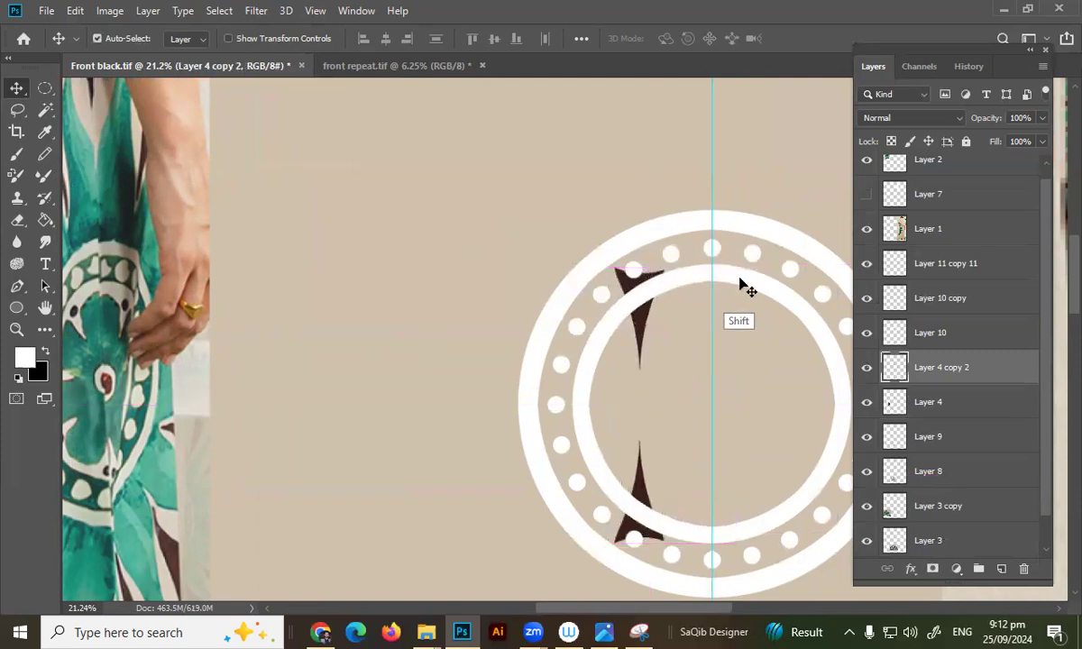
ctrl+shift+click(735, 292)
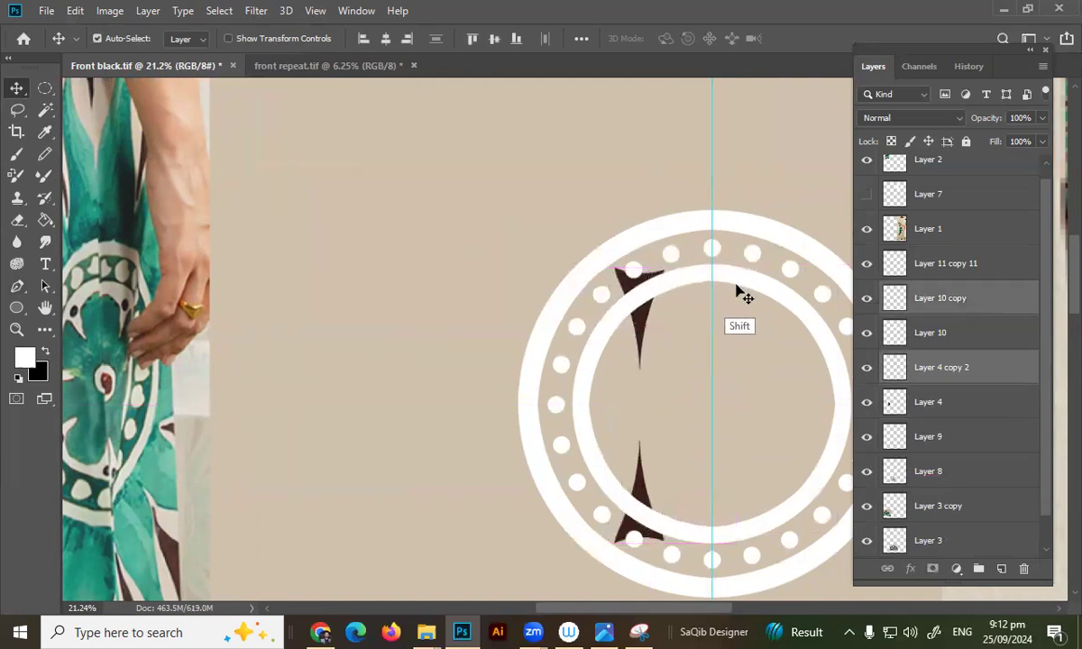
click(386, 39)
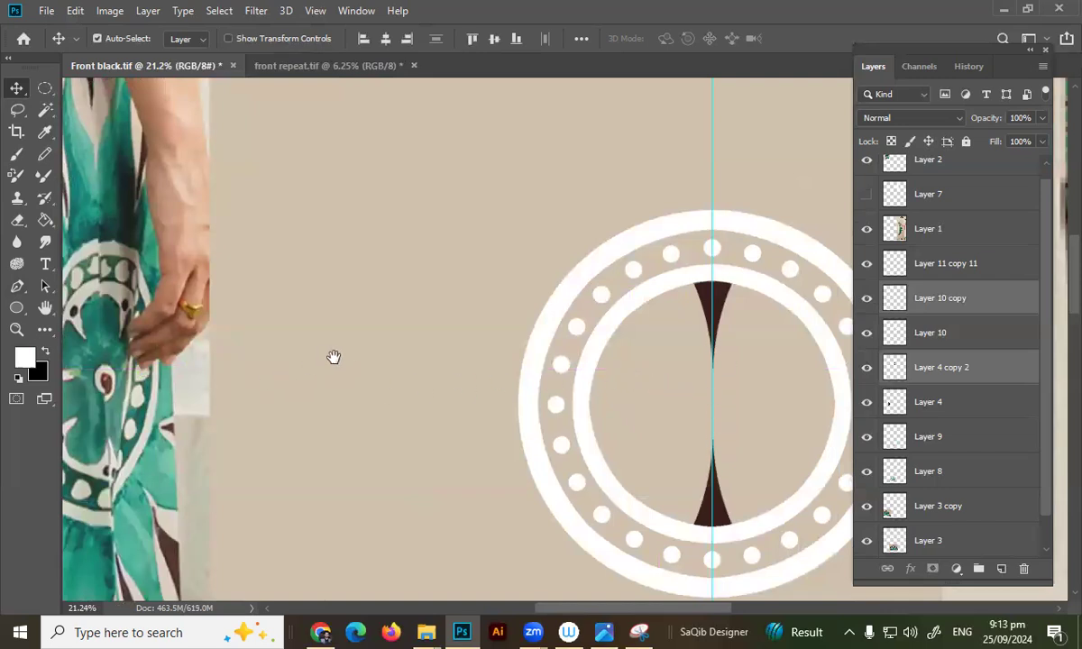
drag(333, 357, 393, 326)
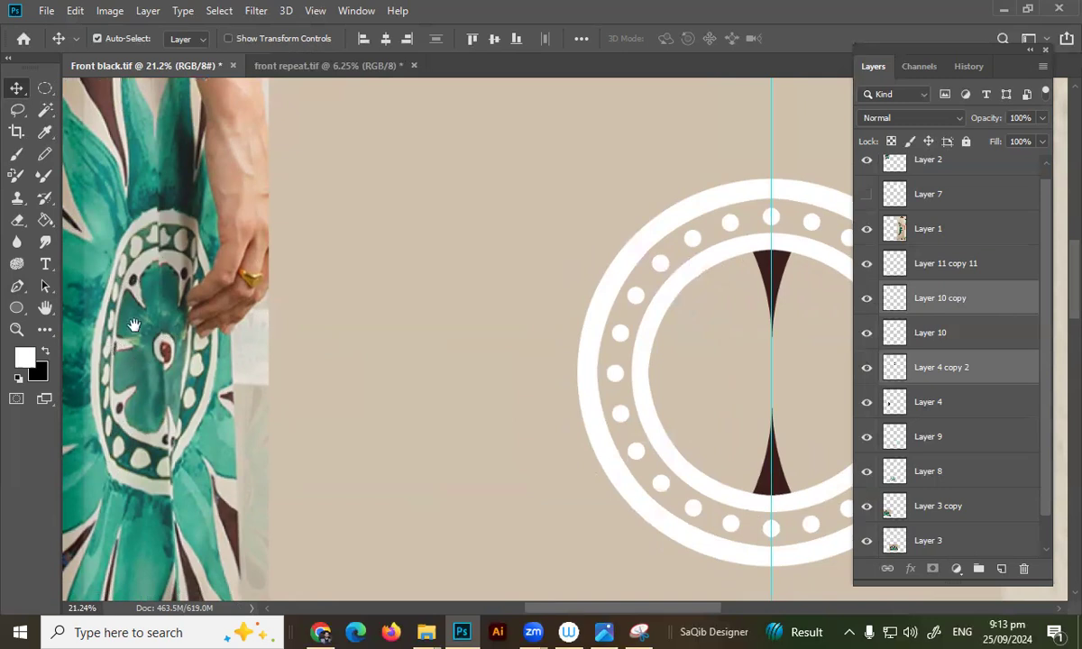
drag(648, 302, 626, 316)
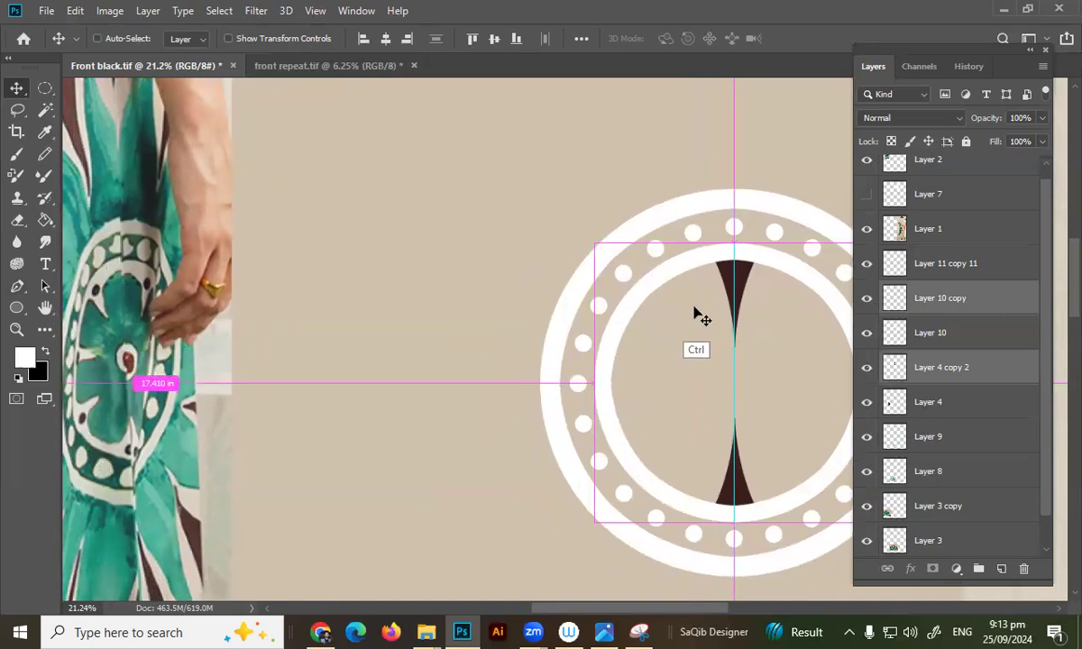
Duplicate only the brown spike pair and rotate the copy 90° so its spikes point in from the sides of the inner ring.
key(ctrl+j)
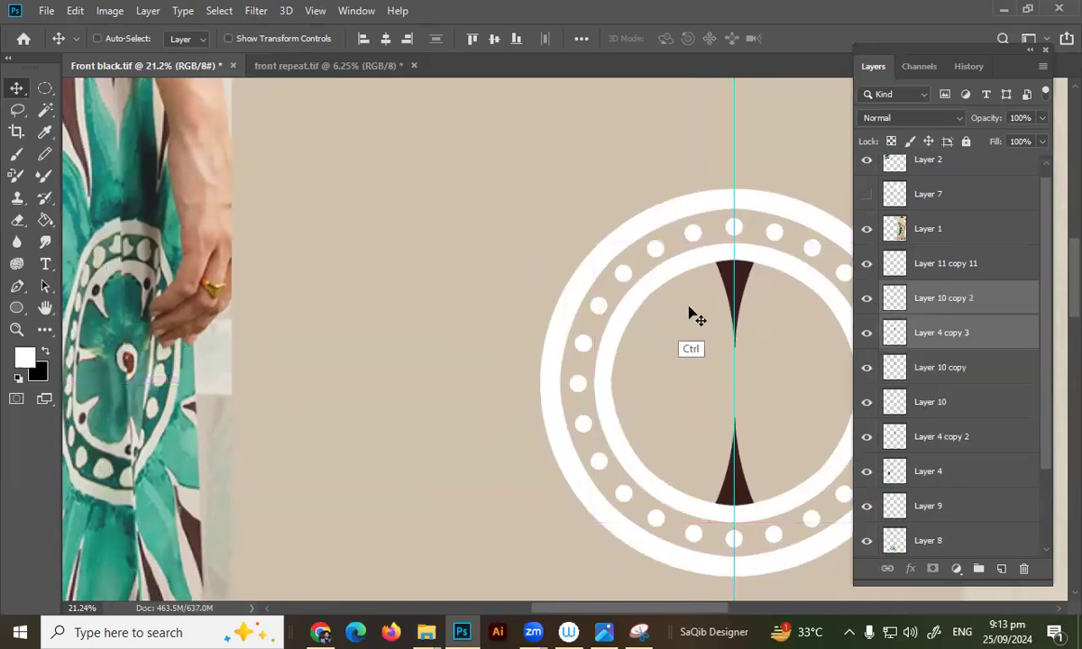
key(ctrl+z)
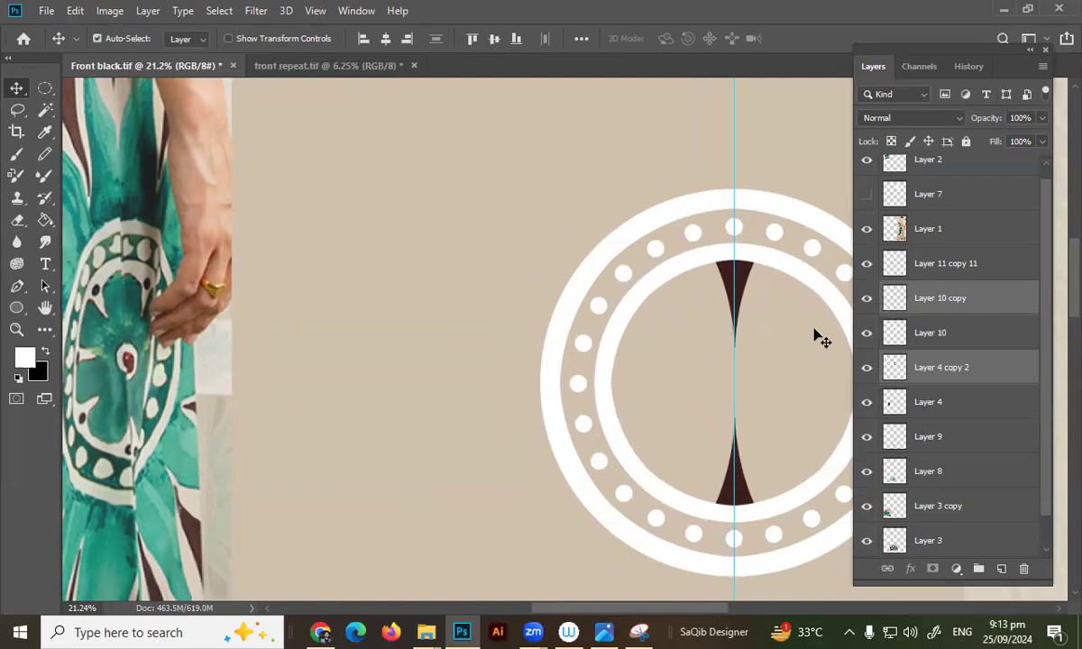
click(820, 338)
click(746, 272)
mouse_move(748, 273)
mouse_down()
mouse_move(738, 285)
mouse_move(763, 288)
mouse_move(748, 275)
mouse_up()
key(ctrl+t)
drag(682, 243, 636, 386)
key(Return)
Duplicate the brown spike pair pointing in from the sides and rotate the copy -45° about the ring centre.
scroll(627, 393, right, 1)
key(ctrl+t)
drag(537, 421, 586, 533)
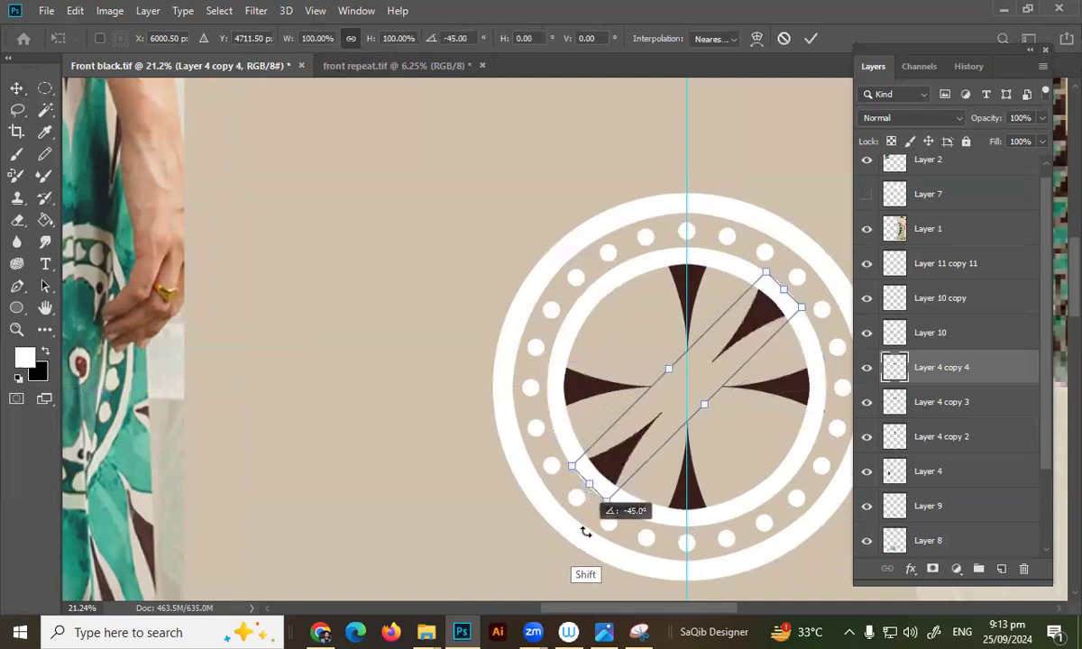
drag(585, 533, 587, 499)
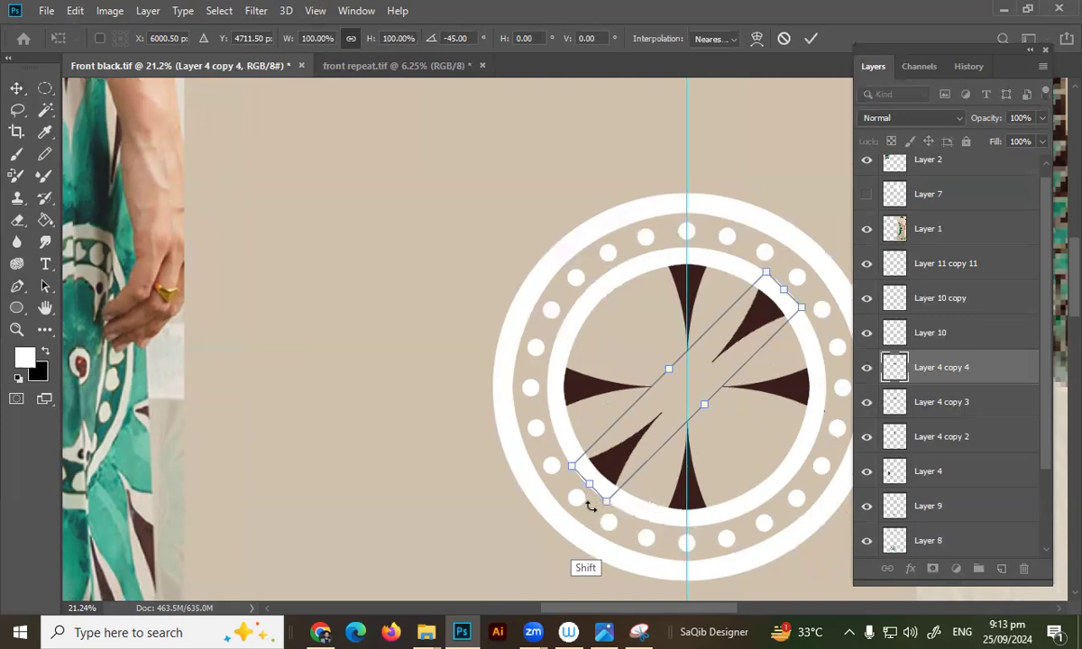
key(Return)
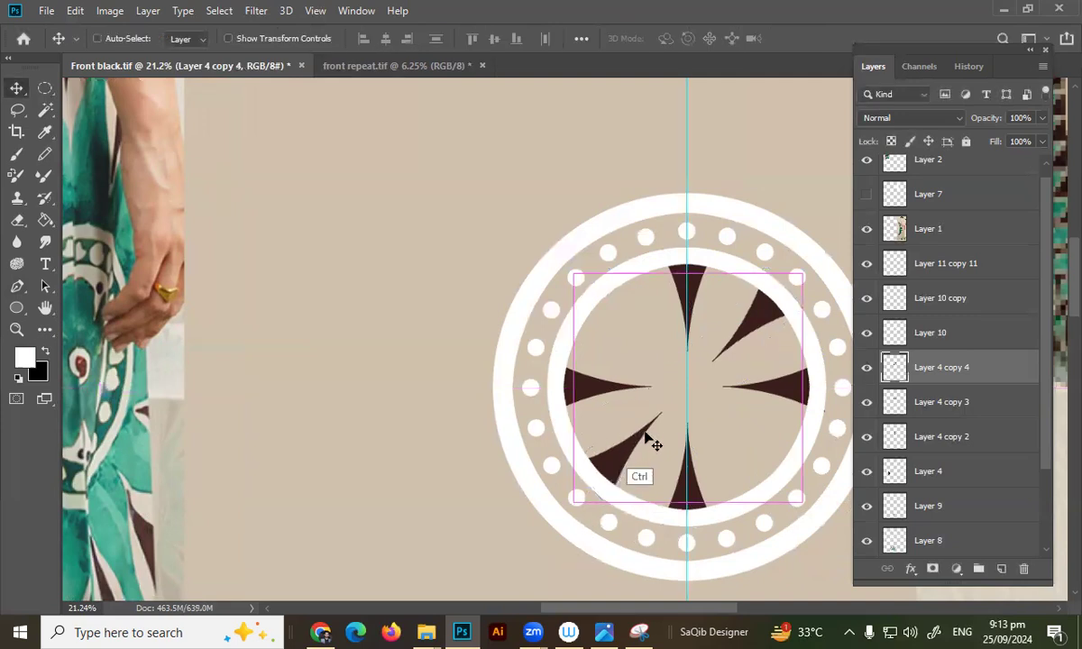
Duplicate the vertical brown spike pair and rotate the copy -45° to fill the remaining diagonal inside the inner ring.
ctrl+click(702, 506)
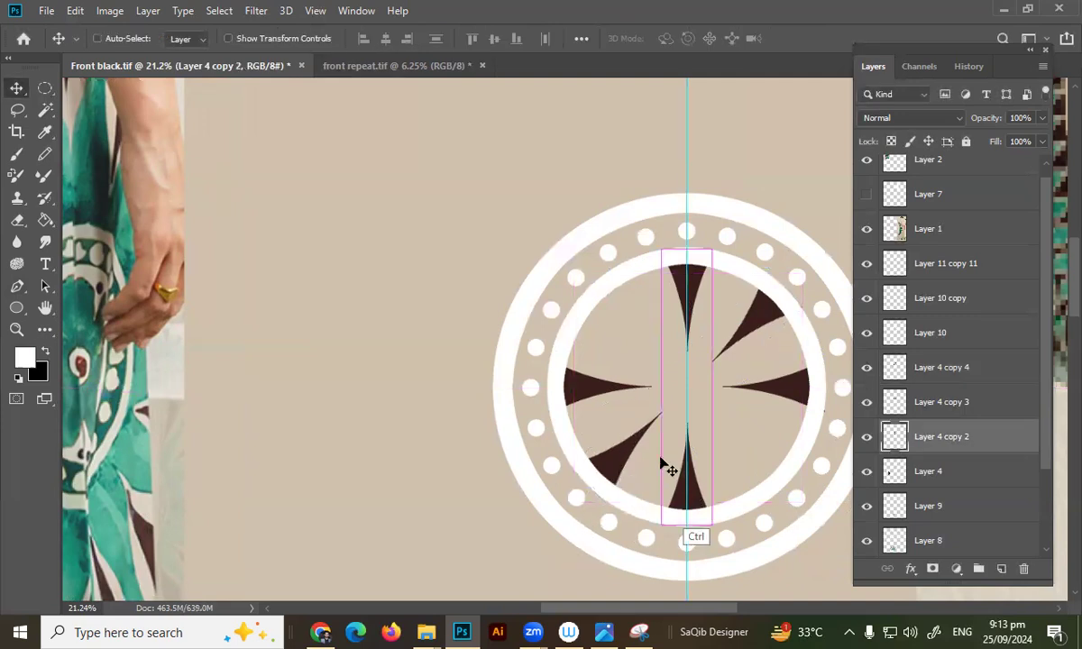
scroll(659, 467, left, 3)
drag(162, 414, 447, 413)
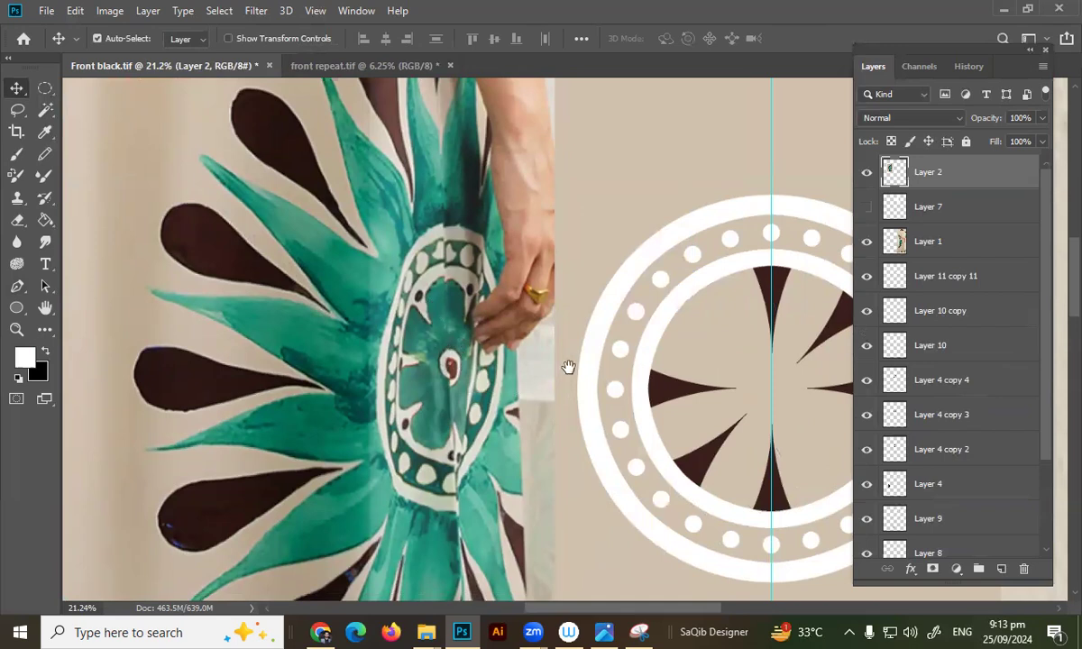
drag(568, 367, 447, 372)
click(643, 298)
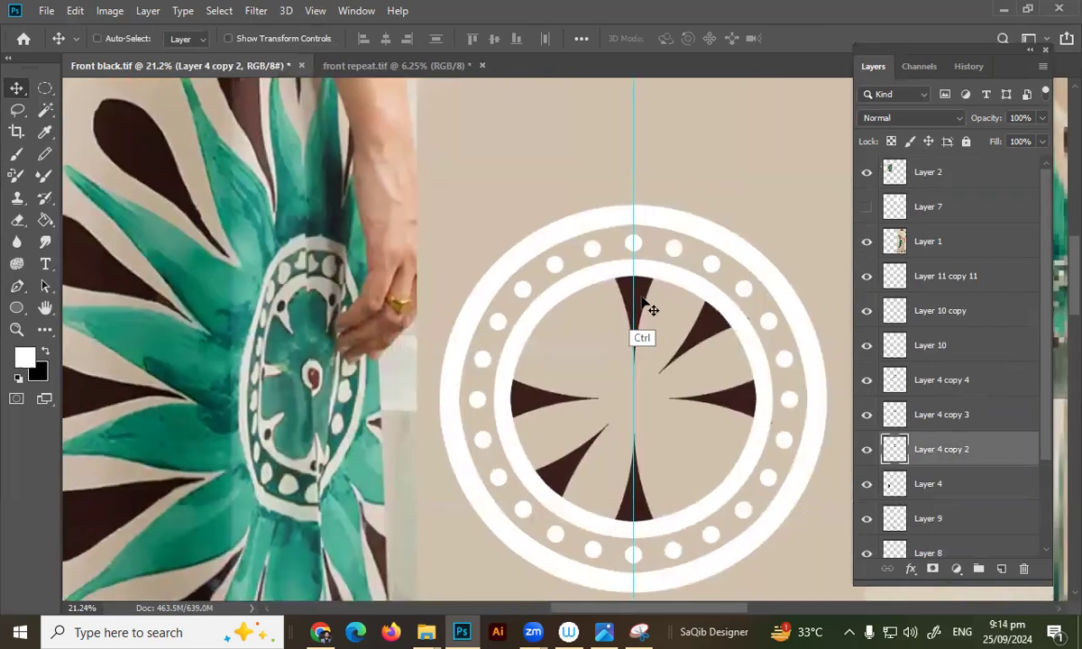
key(ctrl+t)
key(Return)
alt+drag(650, 311, 647, 309)
key(ctrl+t)
drag(584, 272, 561, 294)
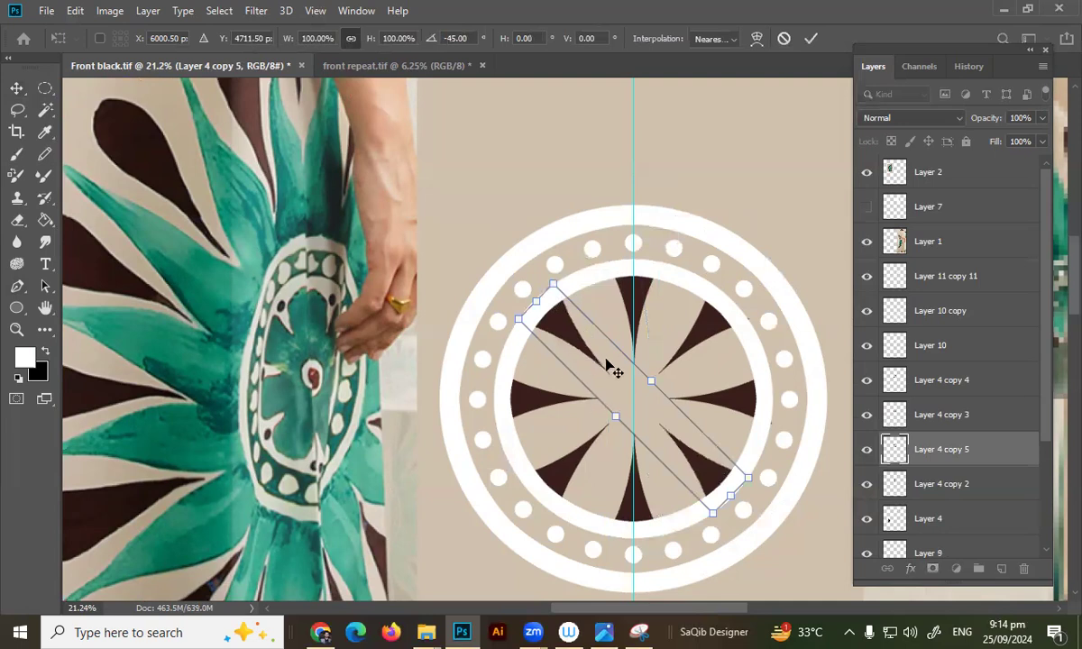
key(Return)
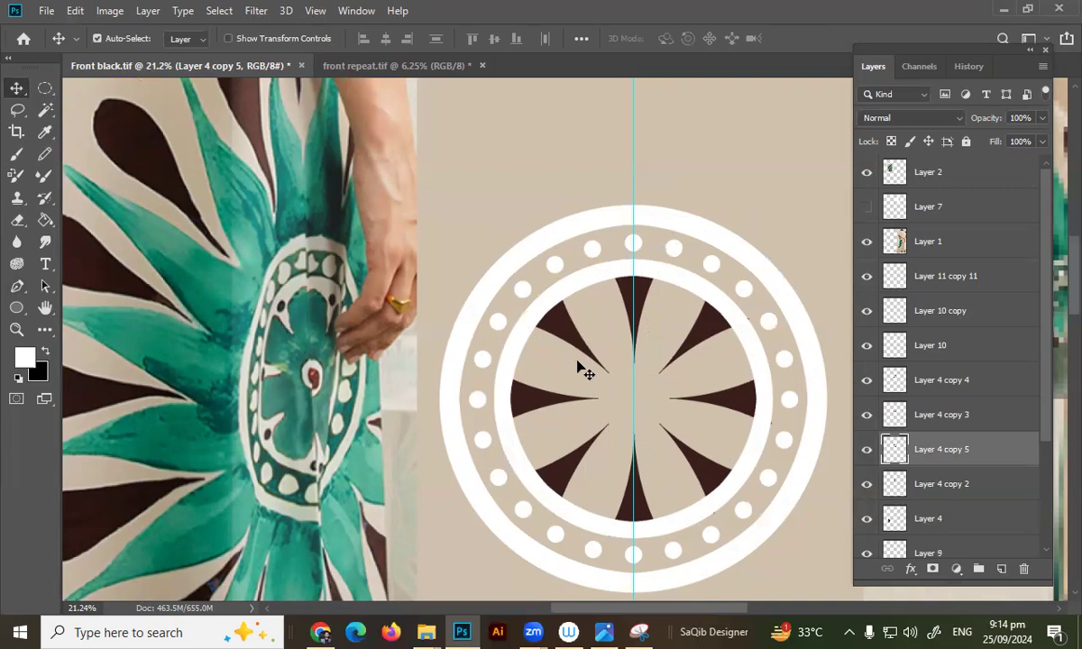
Select all four brown spike pairs inside the inner ring and merge them into one layer.
scroll(560, 363, down, 1)
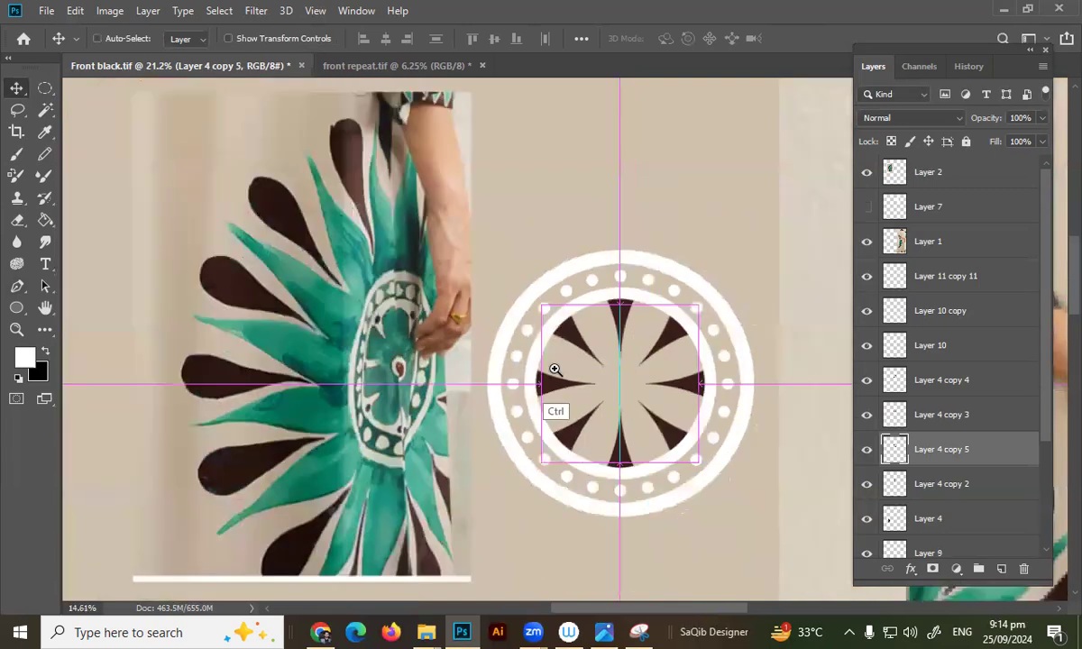
scroll(557, 328, up, 1)
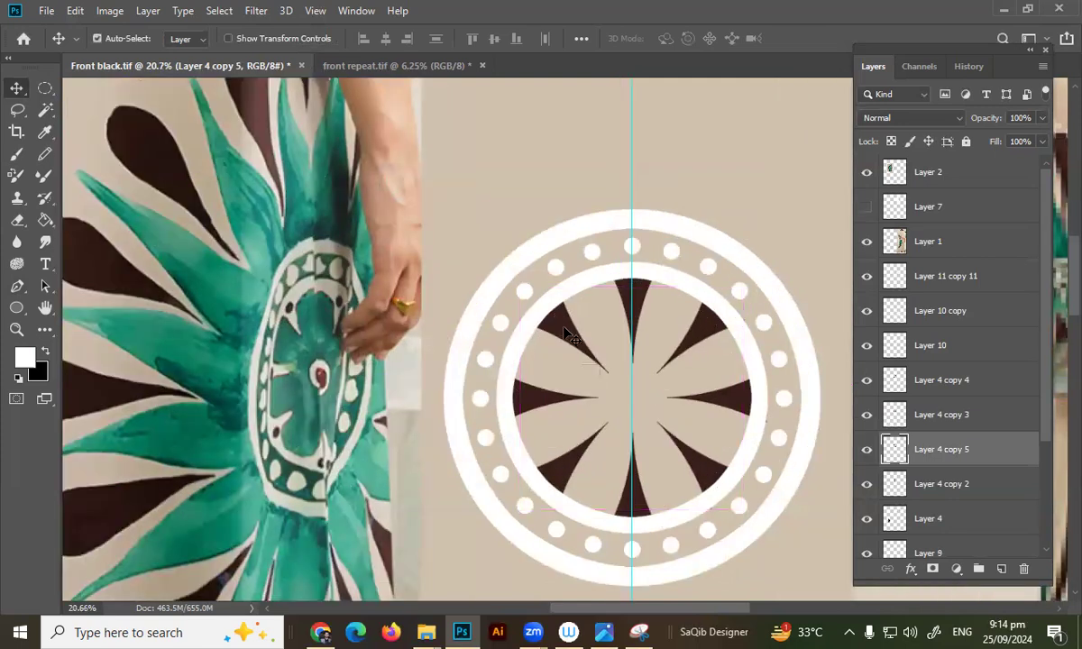
drag(538, 372, 591, 293)
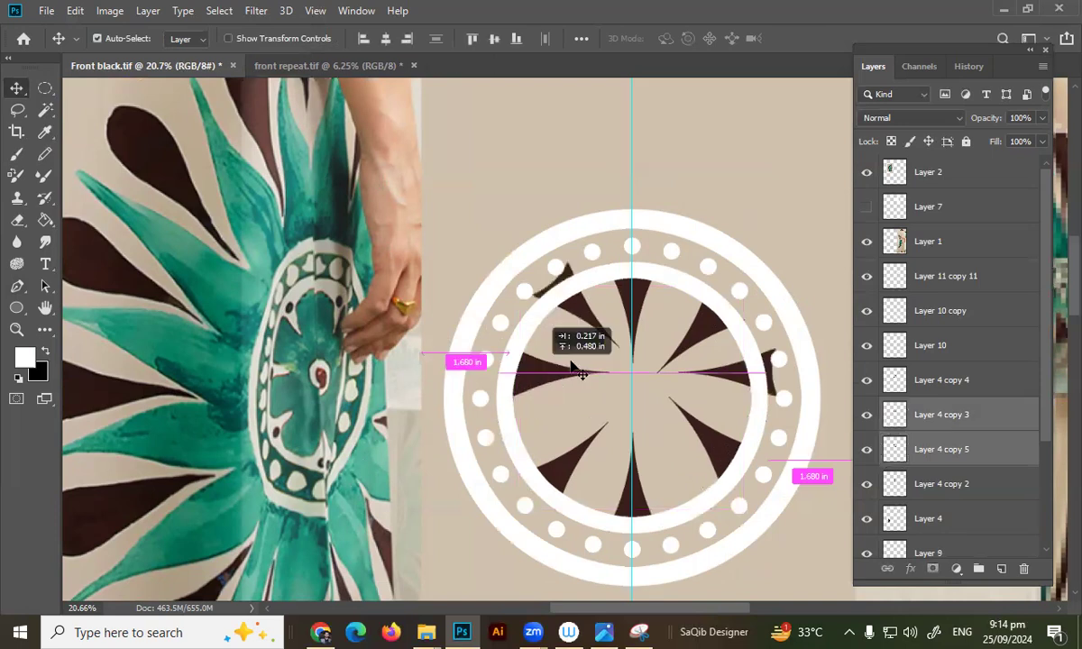
key(ctrl+z)
shift+click(715, 340)
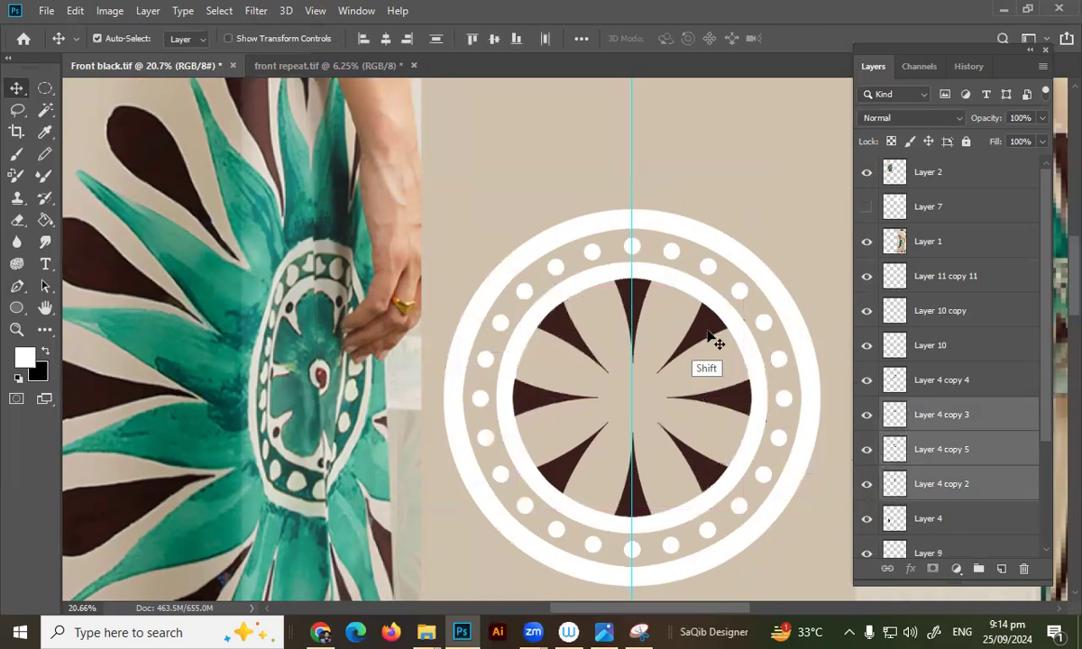
drag(666, 317, 662, 279)
key(ctrl+e)
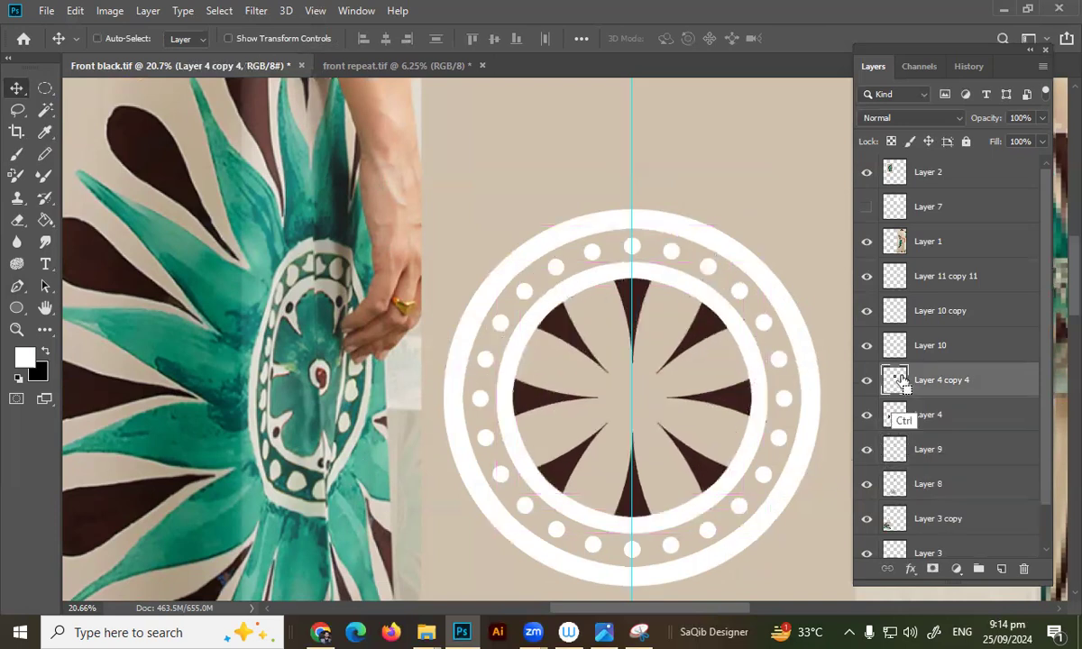
Fill the eight merged spikes with white and clear the selection.
key(i)
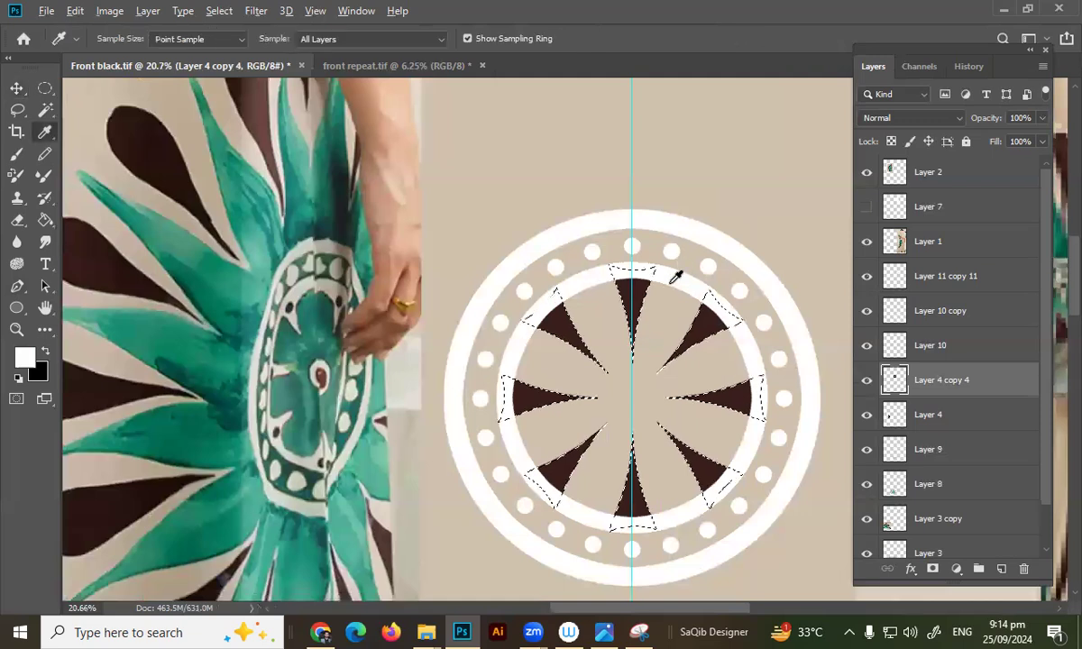
key(alt+BackSpace)
key(ctrl+d)
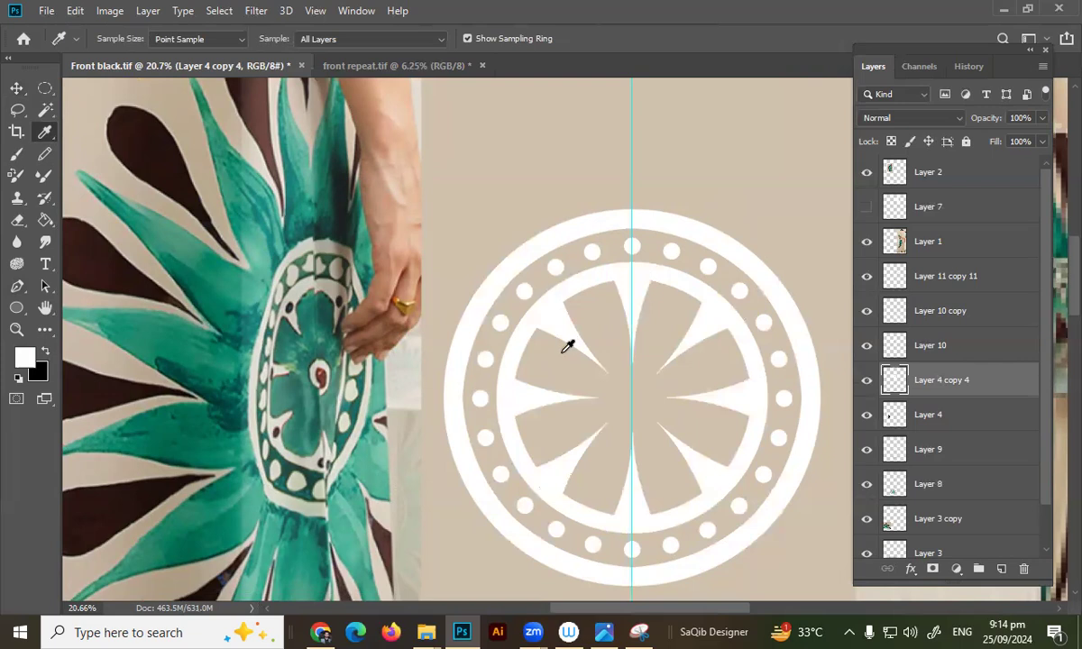
Try placing a duplicate of the large brown teardrop over the rings on the vertical guide, with the white spikes moved aside.
drag(595, 316, 527, 375)
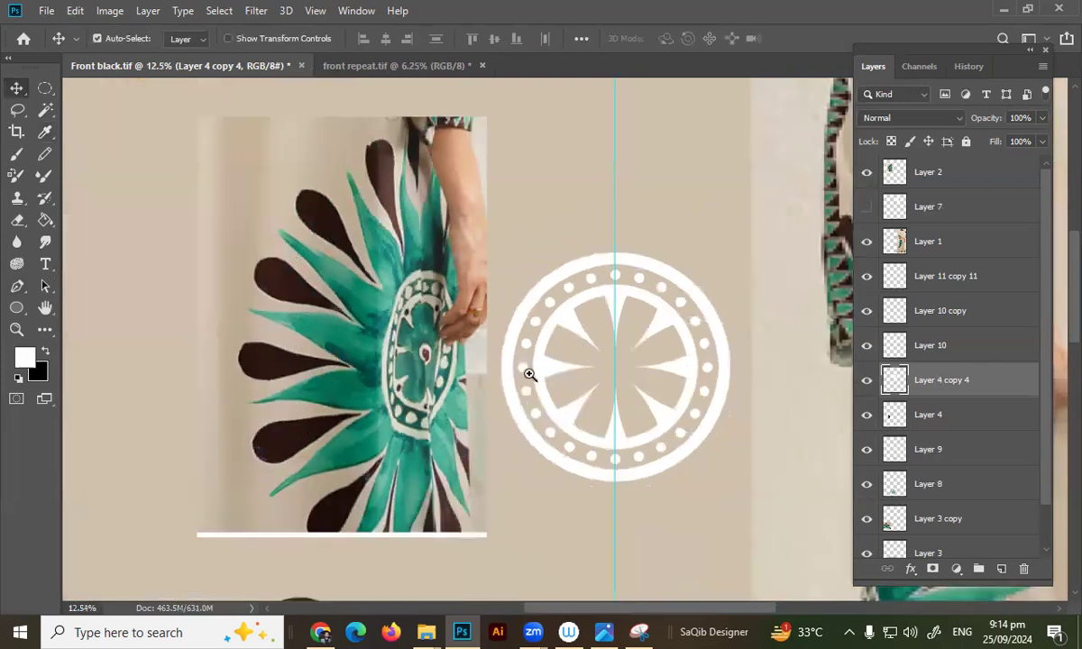
drag(464, 488, 557, 307)
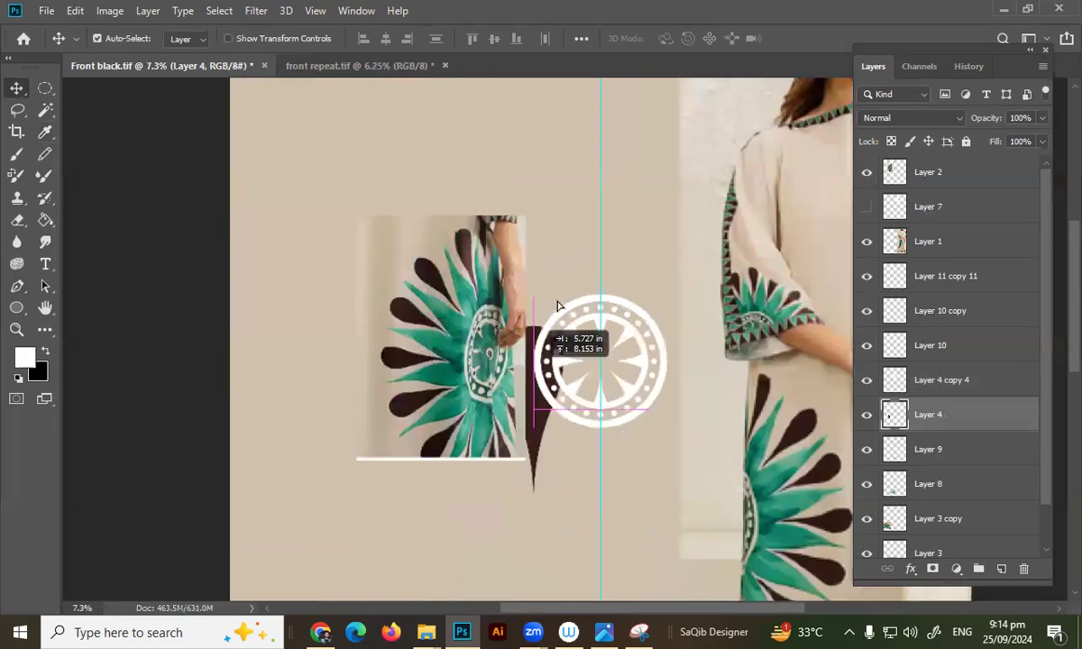
drag(524, 512, 691, 381)
drag(623, 309, 809, 482)
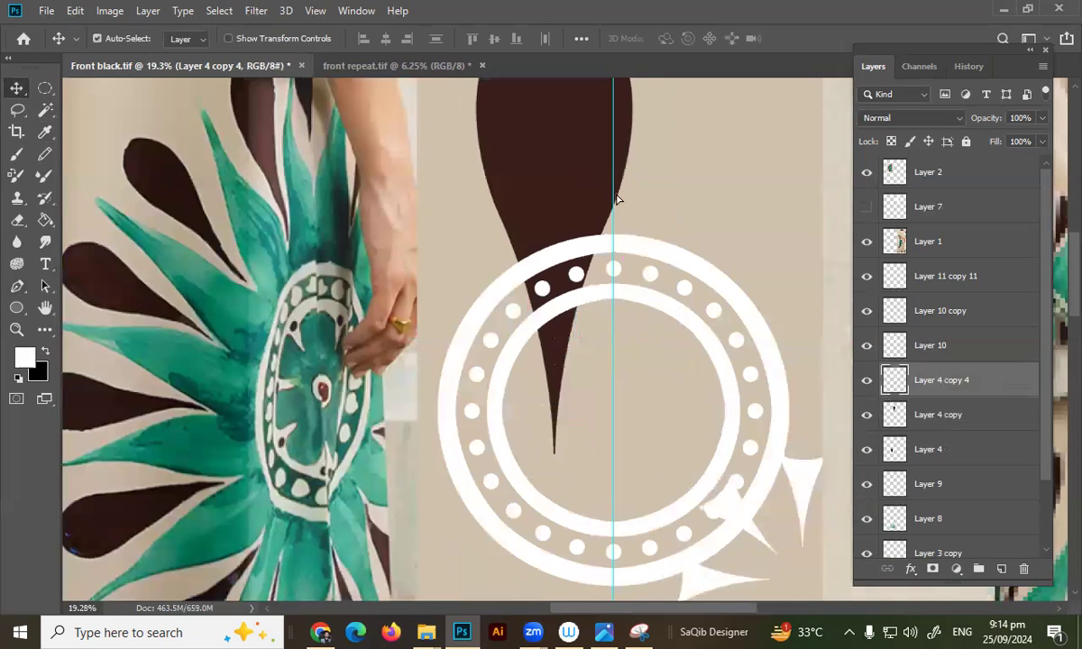
drag(591, 188, 650, 190)
Scale the teardrop copy proportionally to 43.91% on the guide and nudge it up about 0.4 in over the rings.
key(ctrl+t)
scroll(595, 343, down, 1)
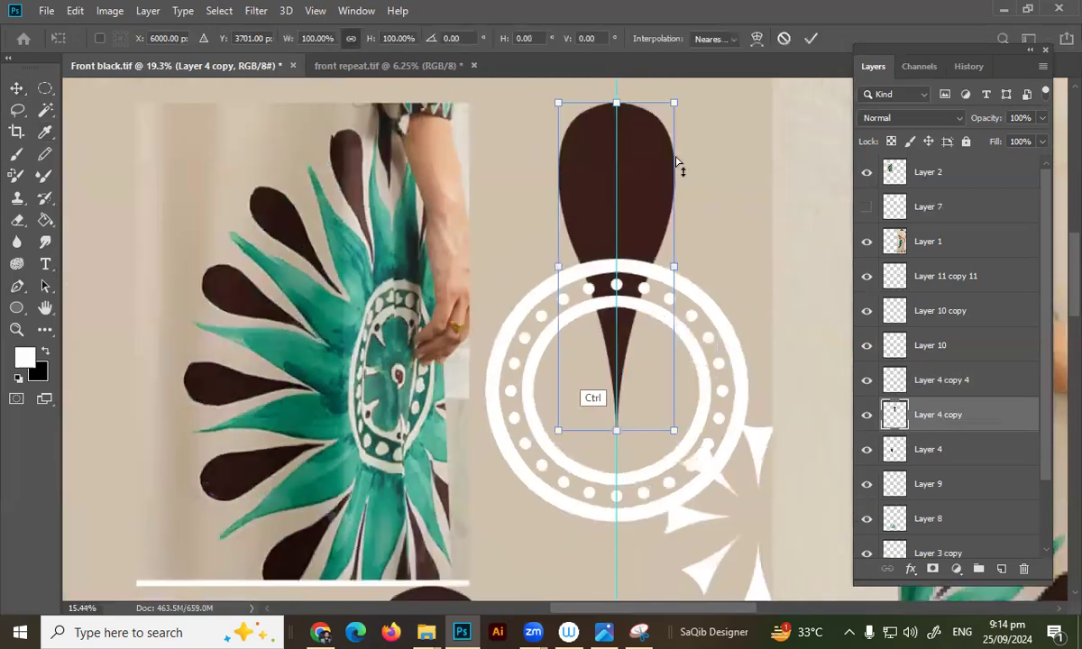
scroll(667, 135, down, 1)
drag(672, 138, 631, 341)
scroll(631, 329, up, 2)
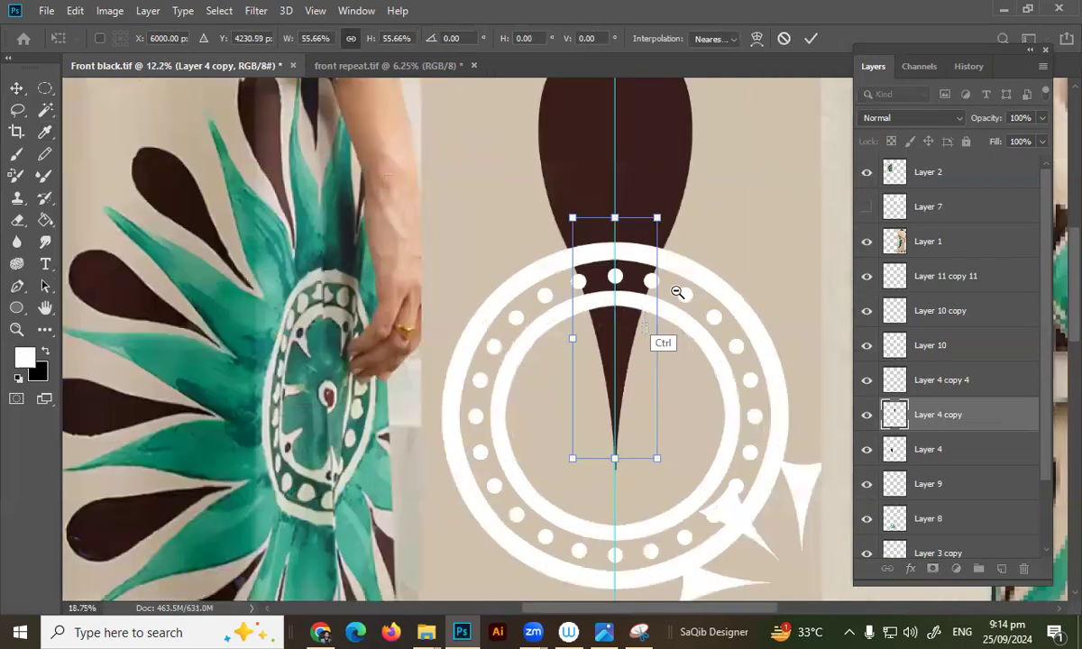
scroll(640, 329, up, 1)
drag(616, 221, 614, 245)
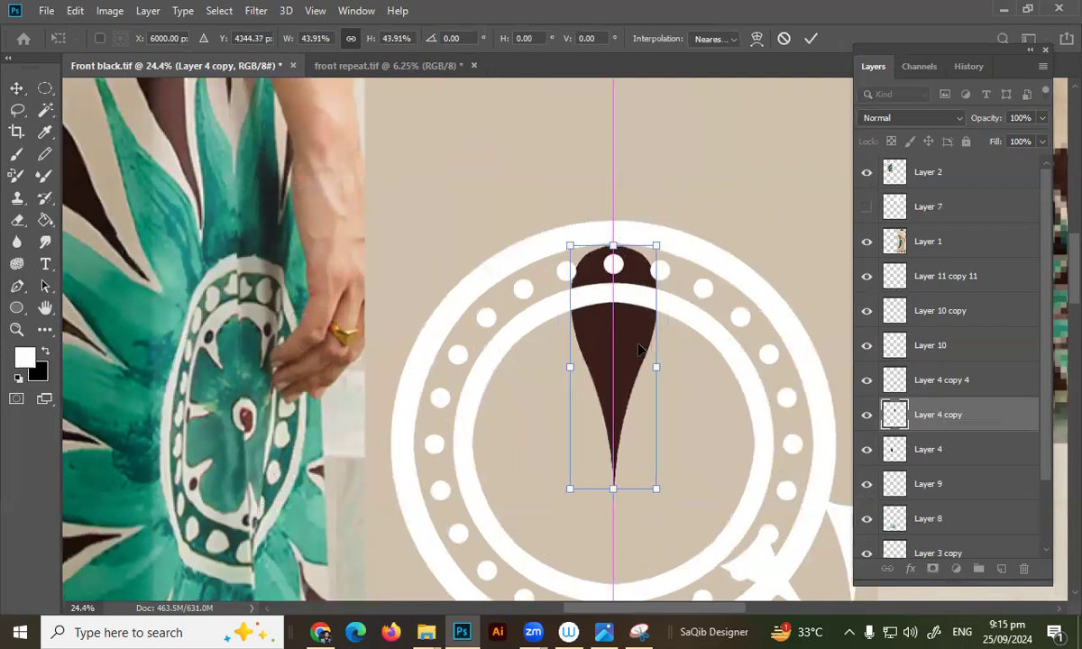
key(Return)
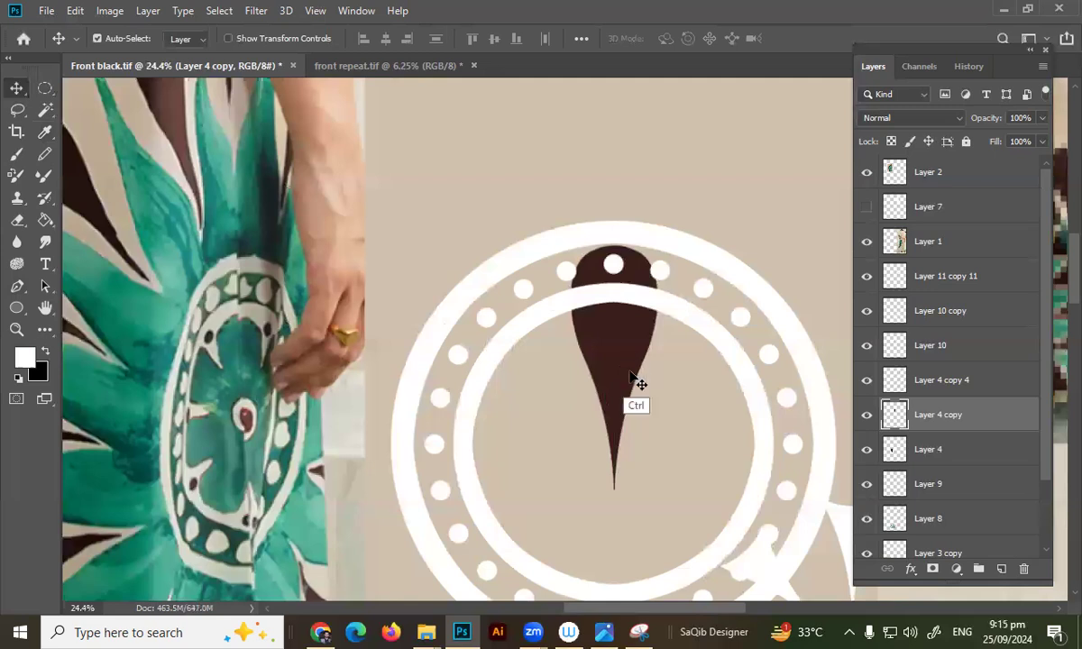
key(shift+Up)
key(shift+Up)
key(shift+Up)
key(shift+Up)
key(shift+Up)
key(shift+Up)
key(shift+Up)
key(shift+Up)
key(shift+Up)
key(shift+Up)
key(shift+Up)
key(shift+Up)
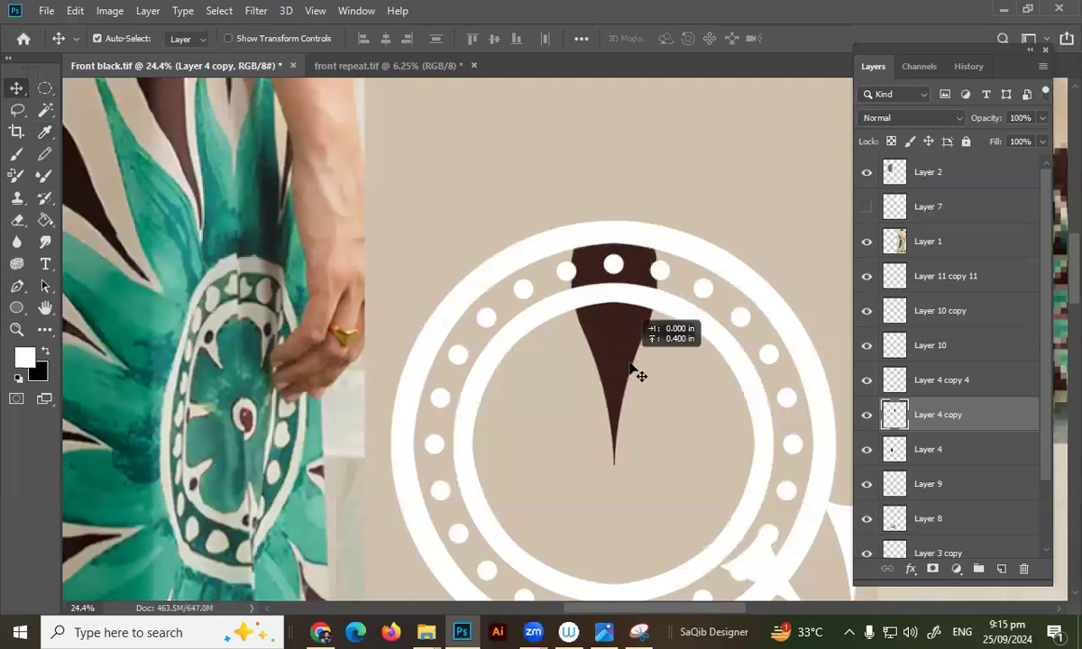
Delete the scaled teardrop copy and return the white spikes to their place inside the inner ring.
key(Delete)
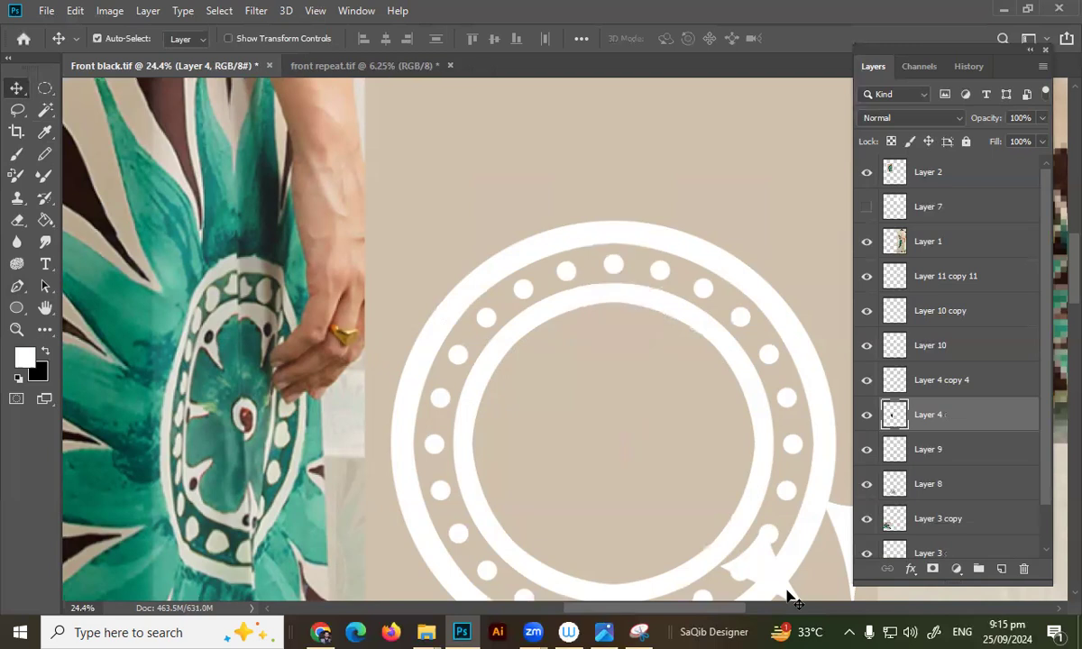
drag(668, 414, 502, 394)
Add a new layer above the white spikes and draw a small circular selection centred on the wide end of the top spike.
scroll(502, 394, up, 1)
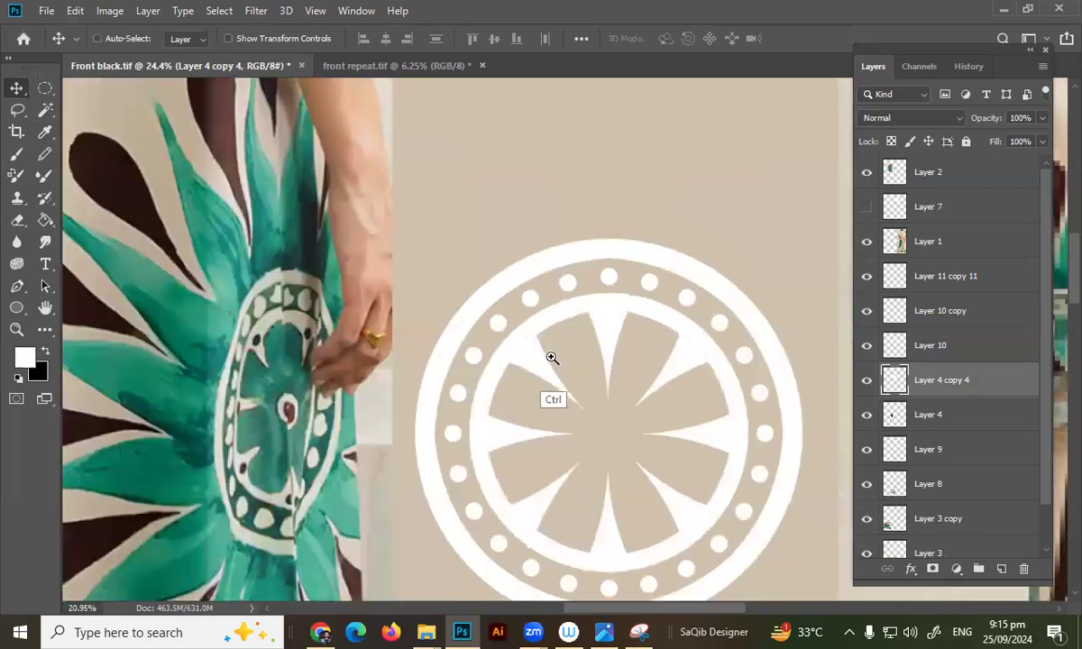
scroll(560, 371, up, 1)
scroll(643, 345, up, 1)
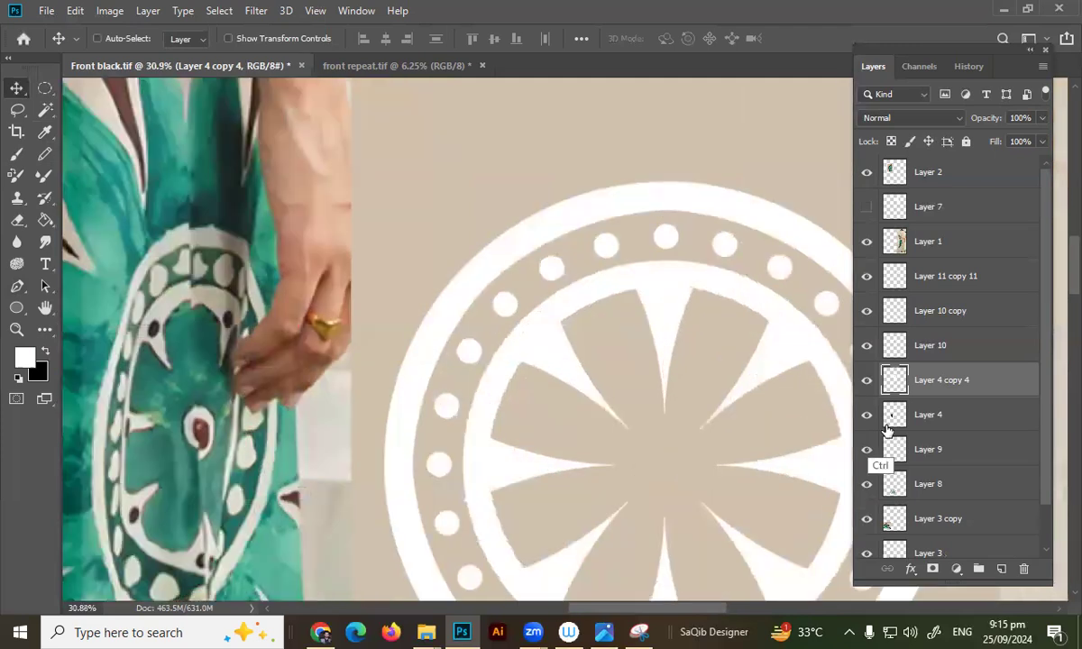
drag(600, 298, 566, 256)
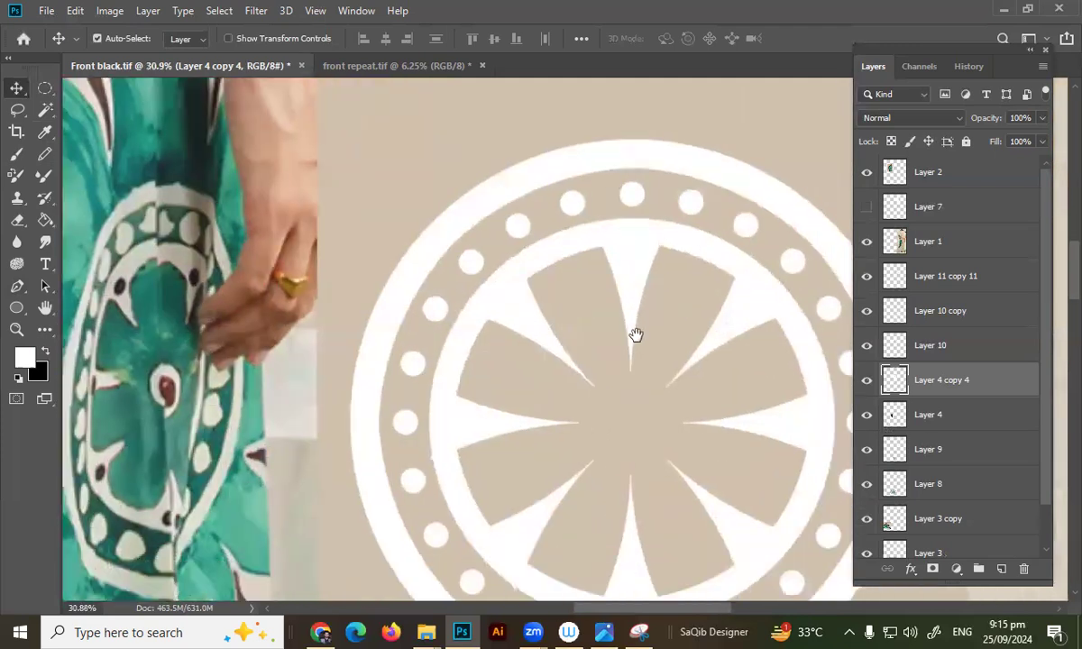
key(ctrl+shift+alt+n)
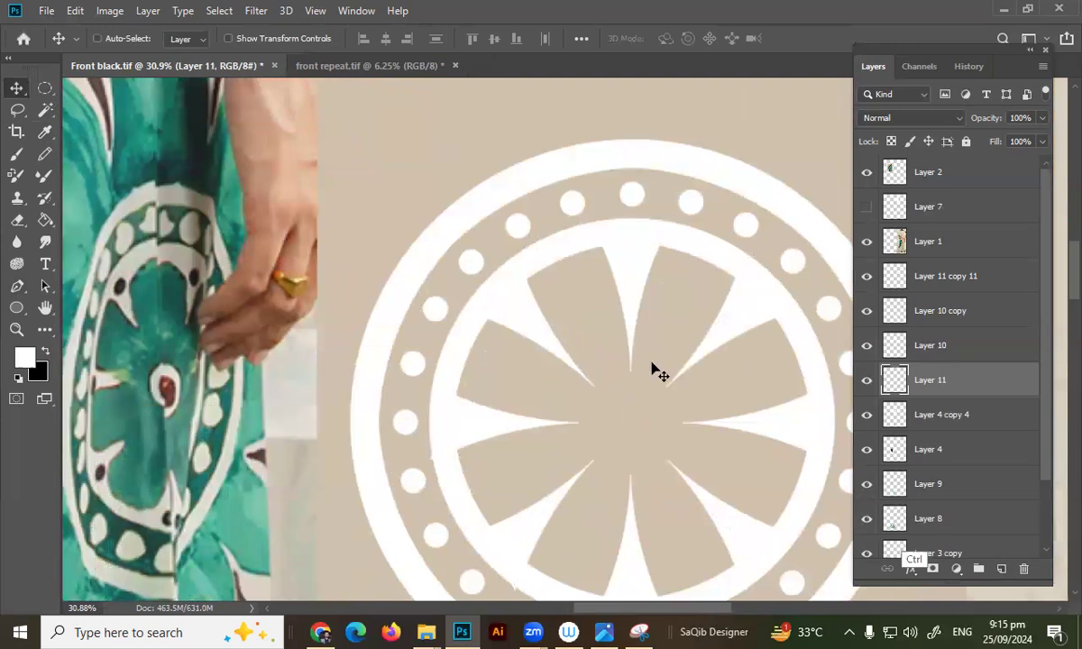
key(m)
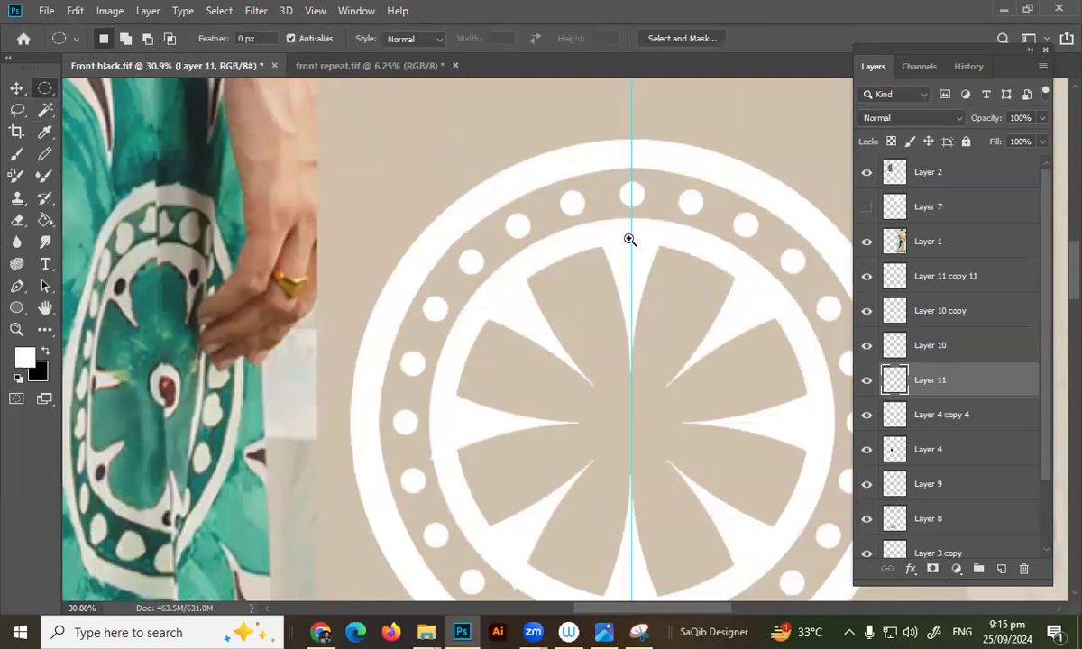
drag(595, 250, 646, 317)
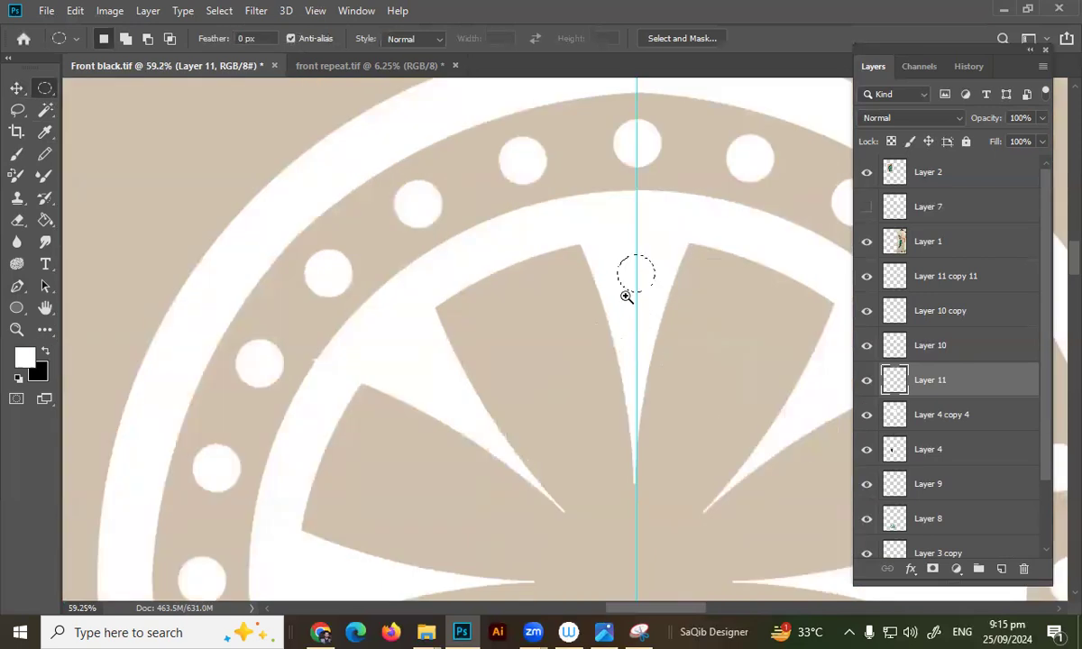
Fill the small circle with dark brown sampled from the reference teardrops and deselect it.
scroll(547, 332, down, 3)
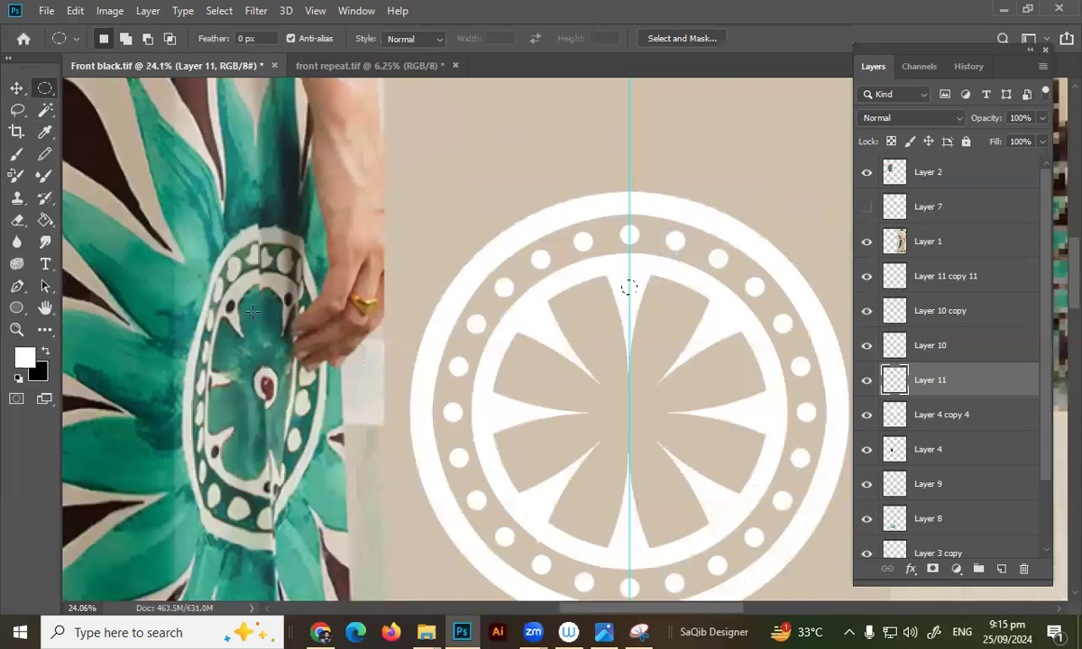
key(i)
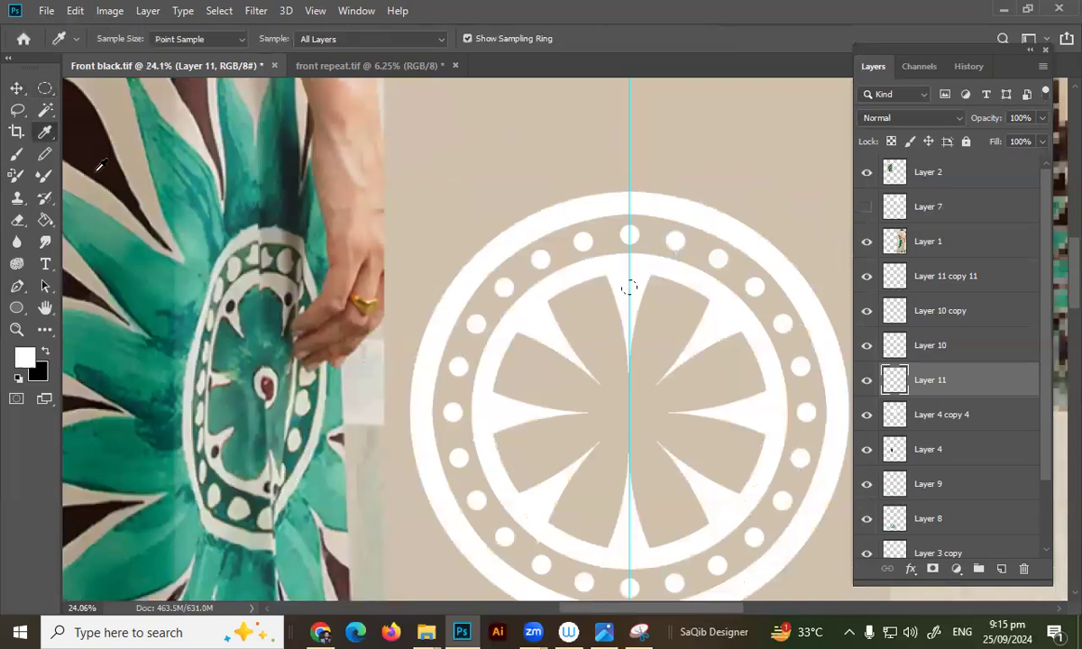
click(629, 286)
key(ctrl)
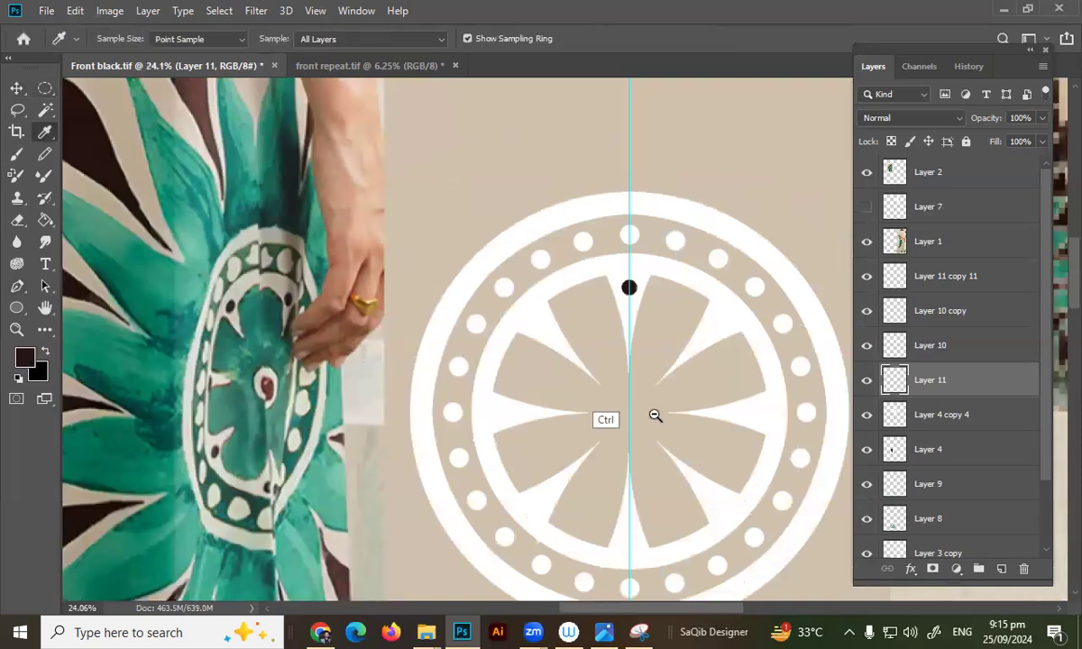
Copy the brown dot straight down onto the bottom spike and centre the pair horizontally on the inner white ring.
scroll(636, 239, up, 2)
drag(632, 363, 642, 565)
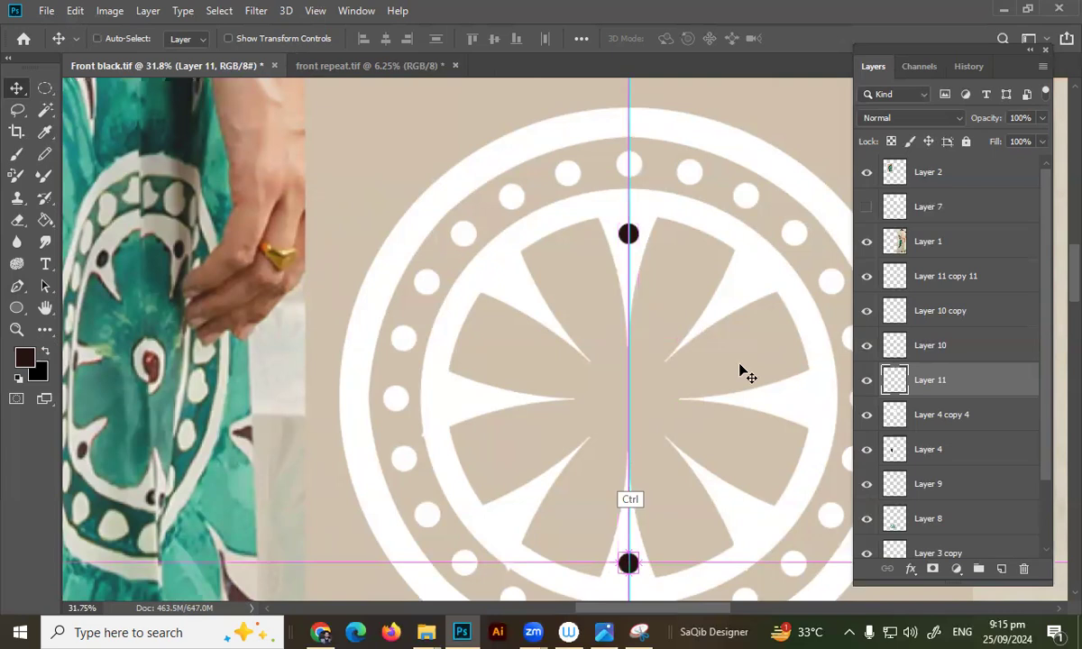
ctrl+shift+click(790, 309)
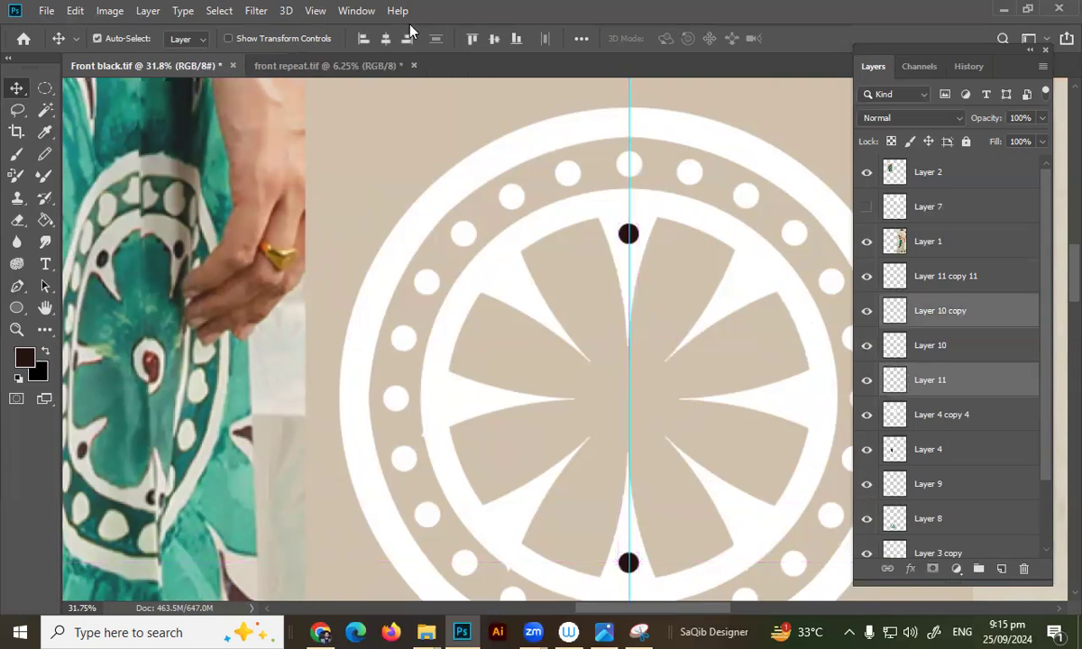
click(387, 39)
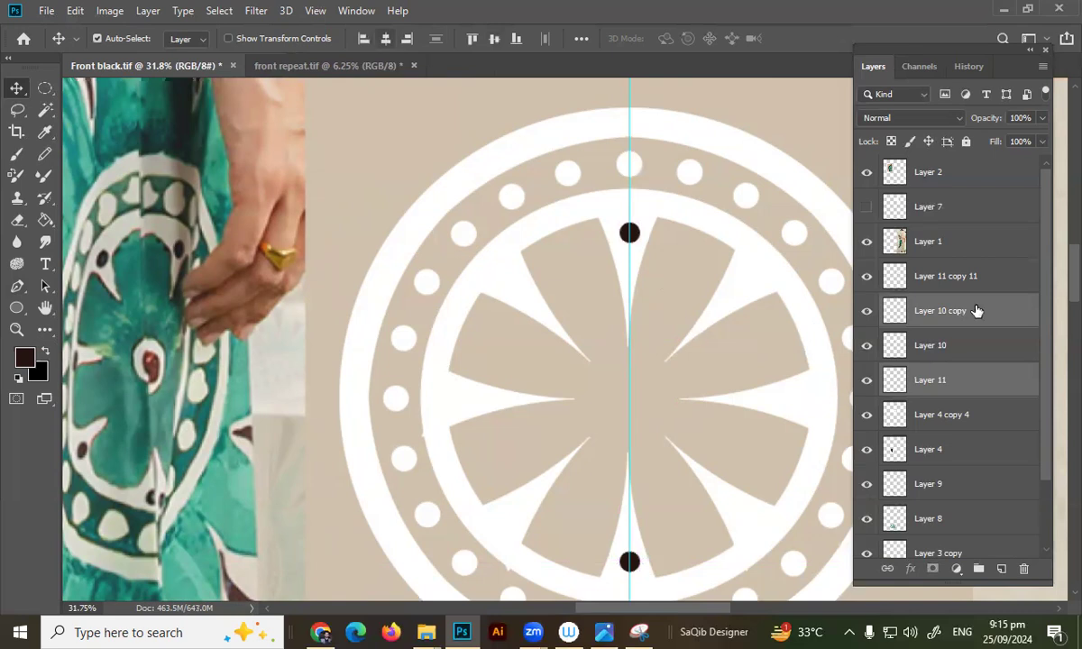
click(955, 315)
key(ctrl+j)
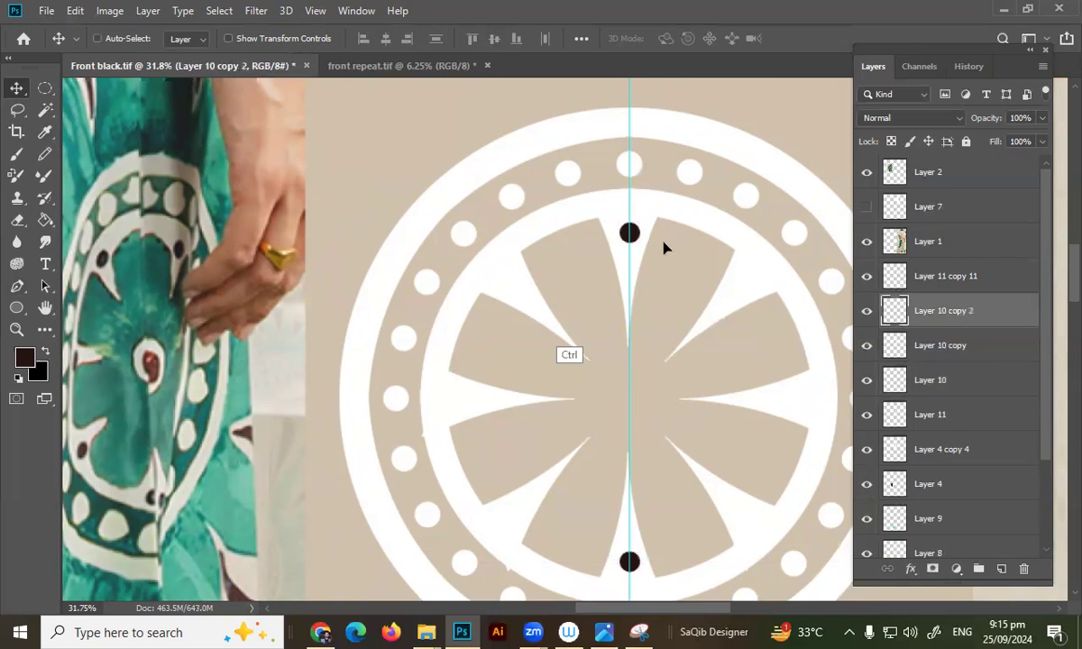
key(ctrl+t)
scroll(697, 229, down, 1)
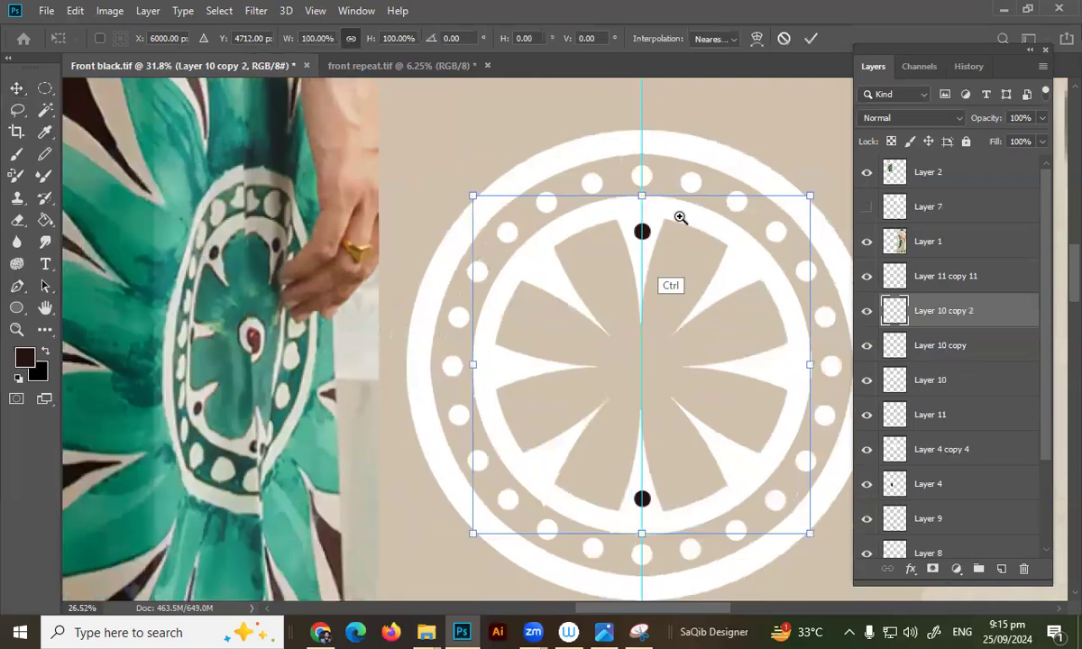
drag(735, 171, 781, 234)
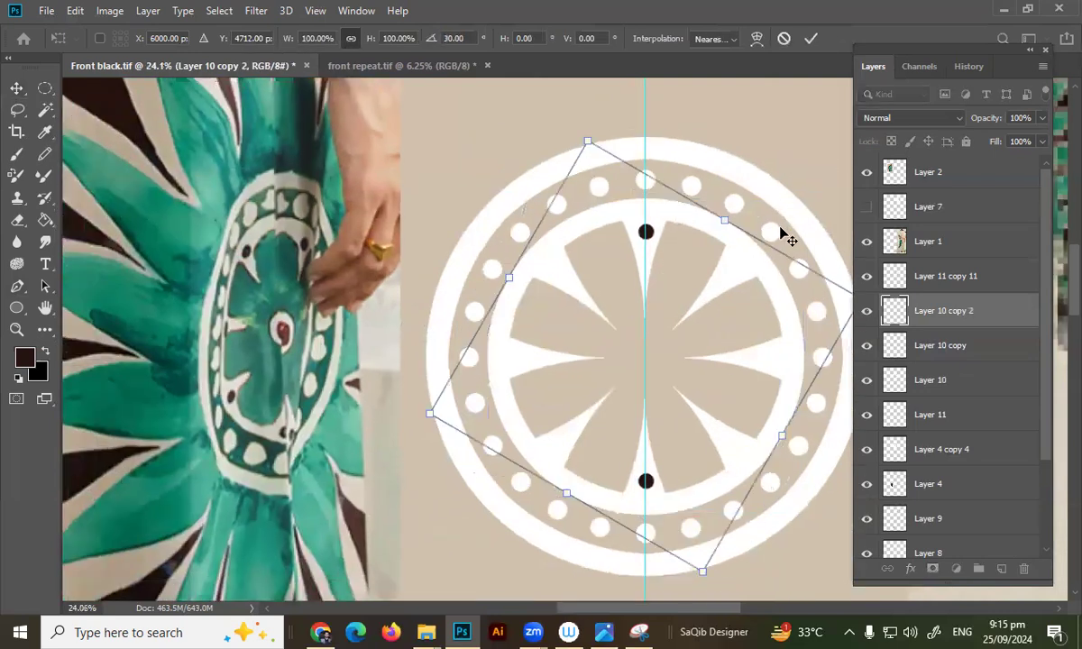
key(Escape)
key(Delete)
Duplicate the pair of brown dots and rotate the copy about the motif's centre onto the upper-right and lower-left diagonal spikes.
click(676, 245)
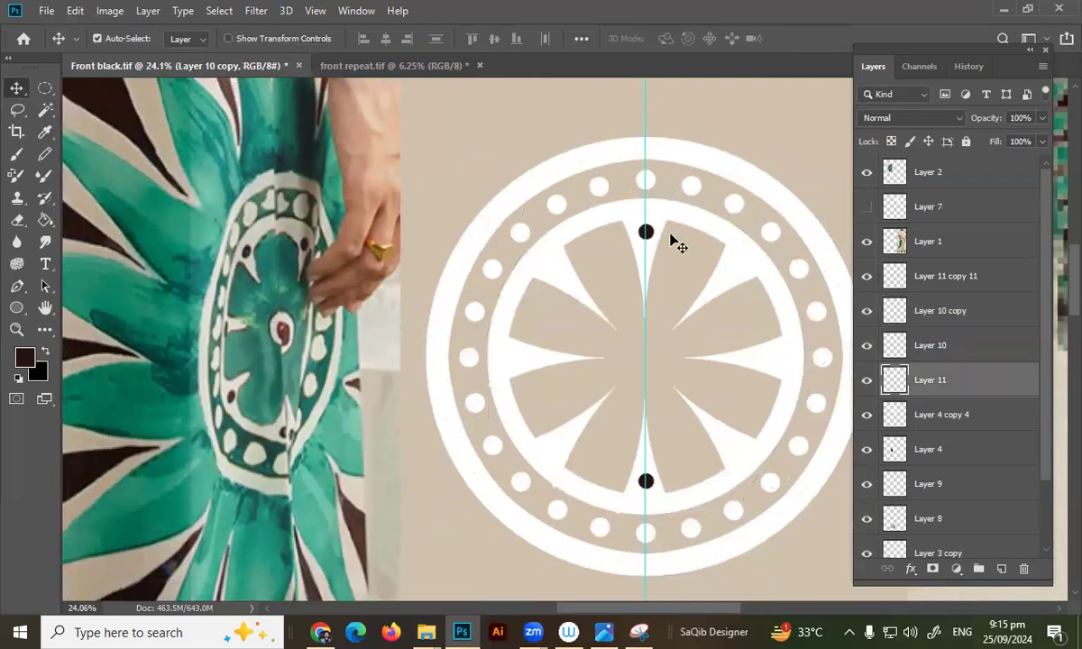
key(ctrl)
key(ctrl+j)
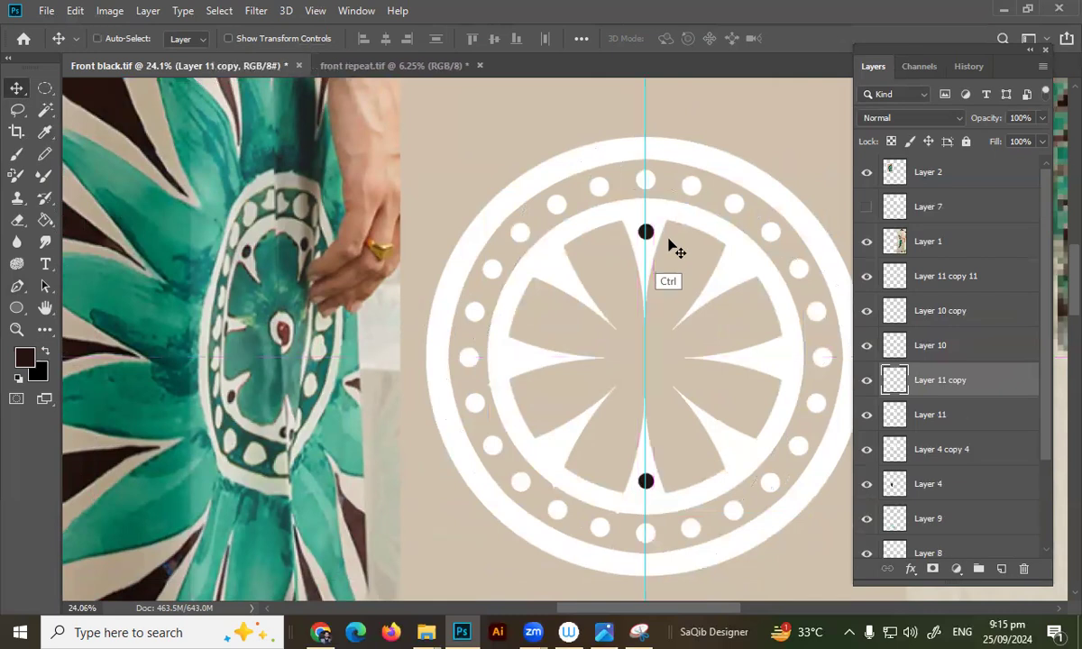
key(ctrl+t)
drag(724, 272, 732, 269)
key(Return)
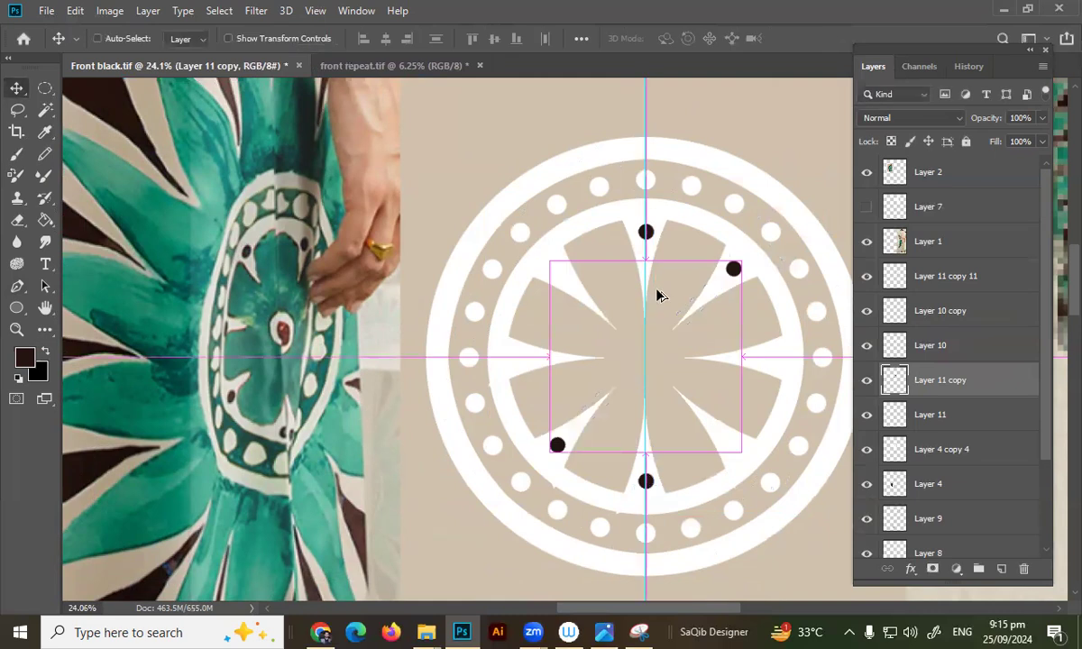
Repeat the rotated copy twice to put a brown dot on every remaining spike, and merge all the dots into one layer.
key(ctrl+alt+shift+t)
key(ctrl+alt+shift+t)
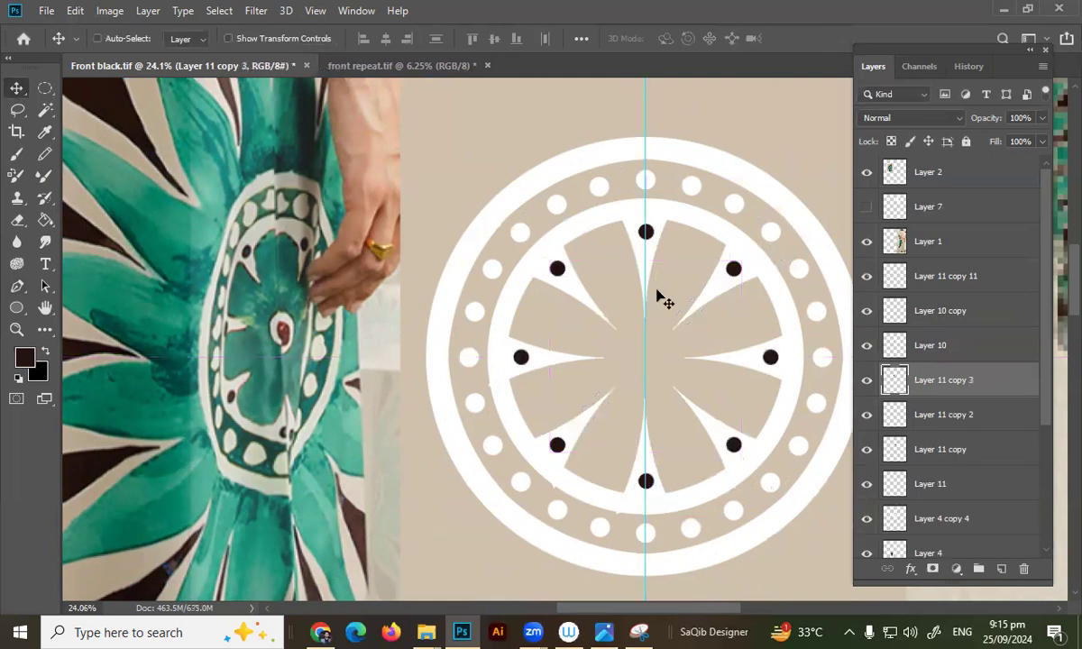
key(ctrl+e)
key(ctrl+e)
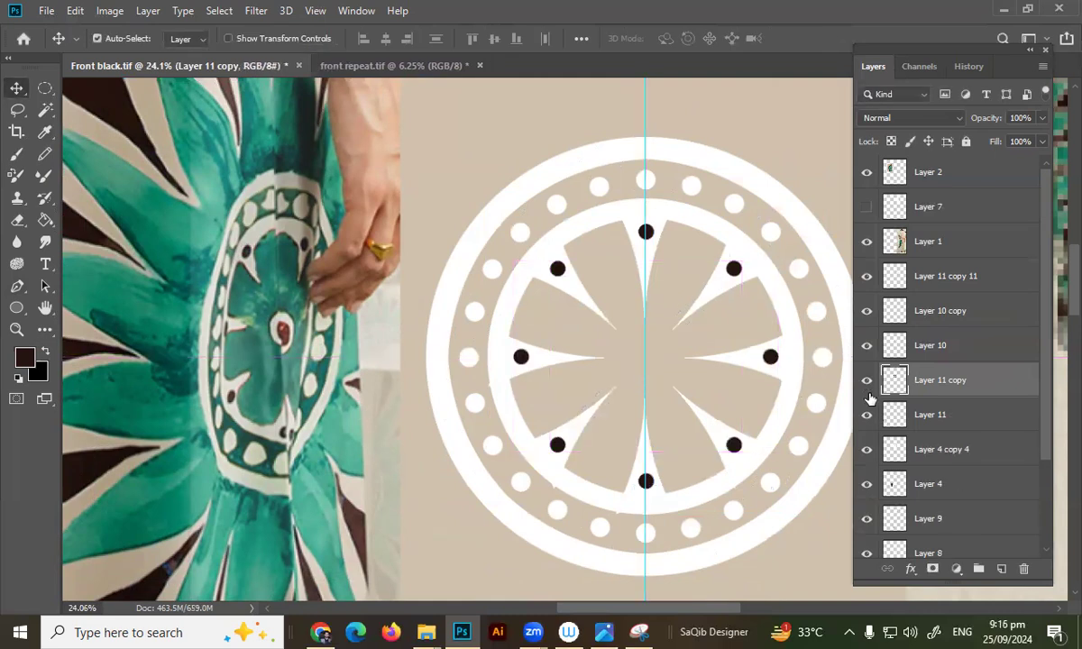
key(ctrl+e)
drag(645, 314, 603, 330)
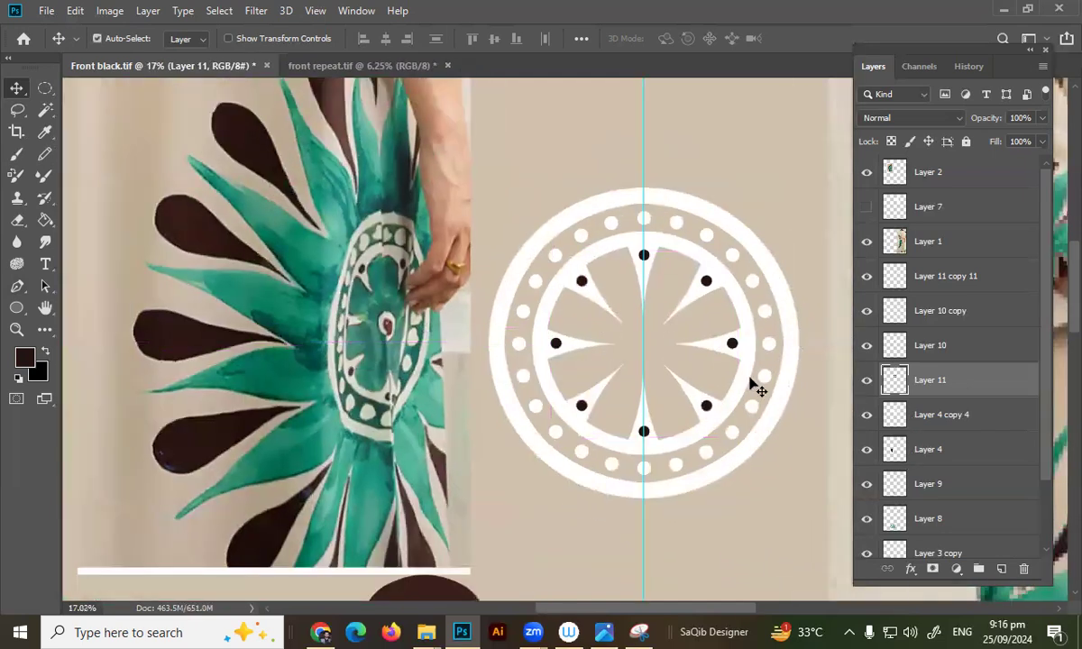
click(963, 415)
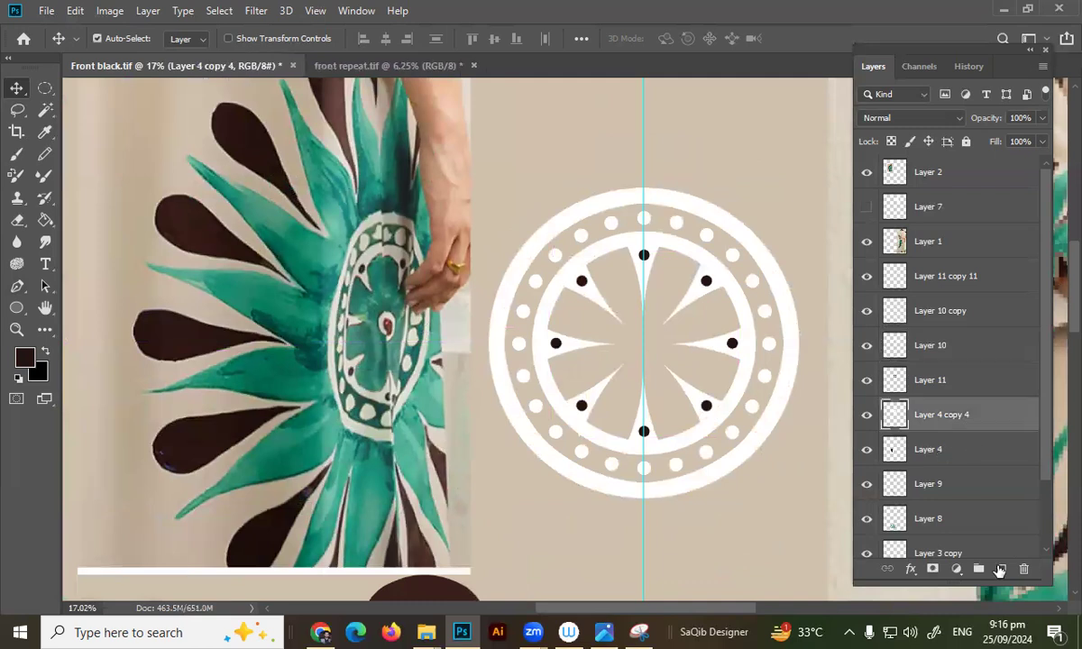
click(1001, 570)
key(shift)
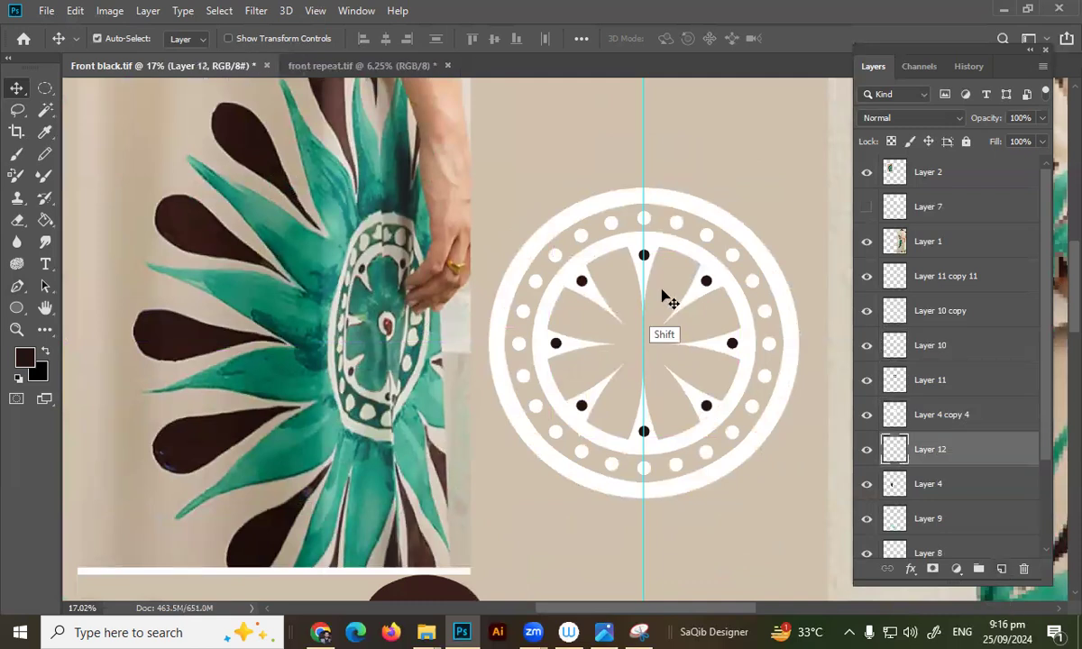
key(m)
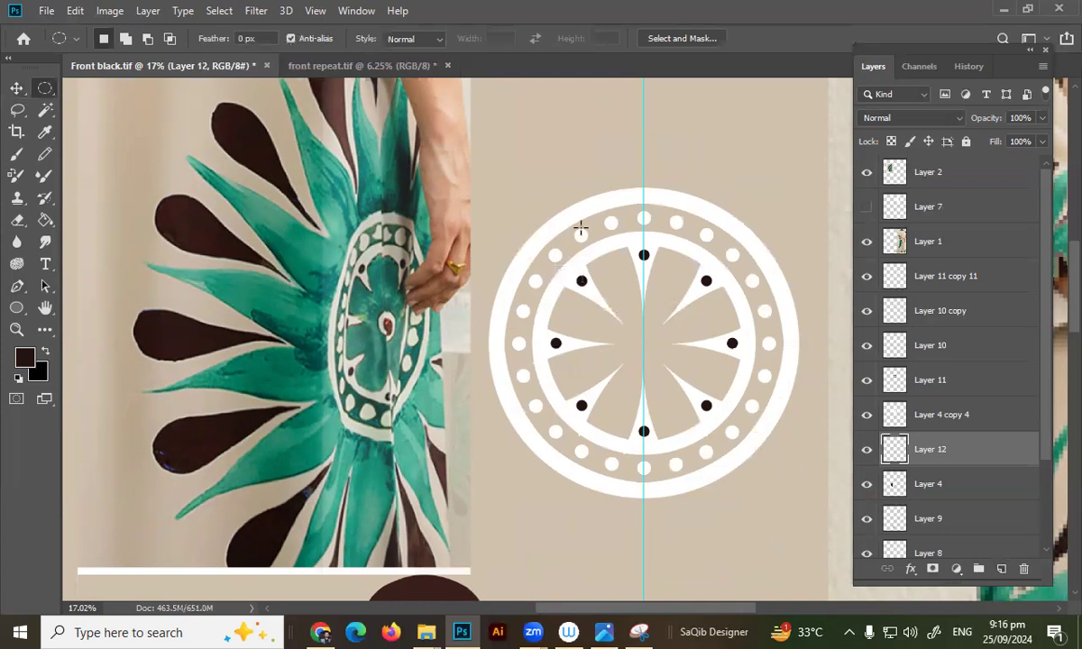
key(ctrl+z)
key(v)
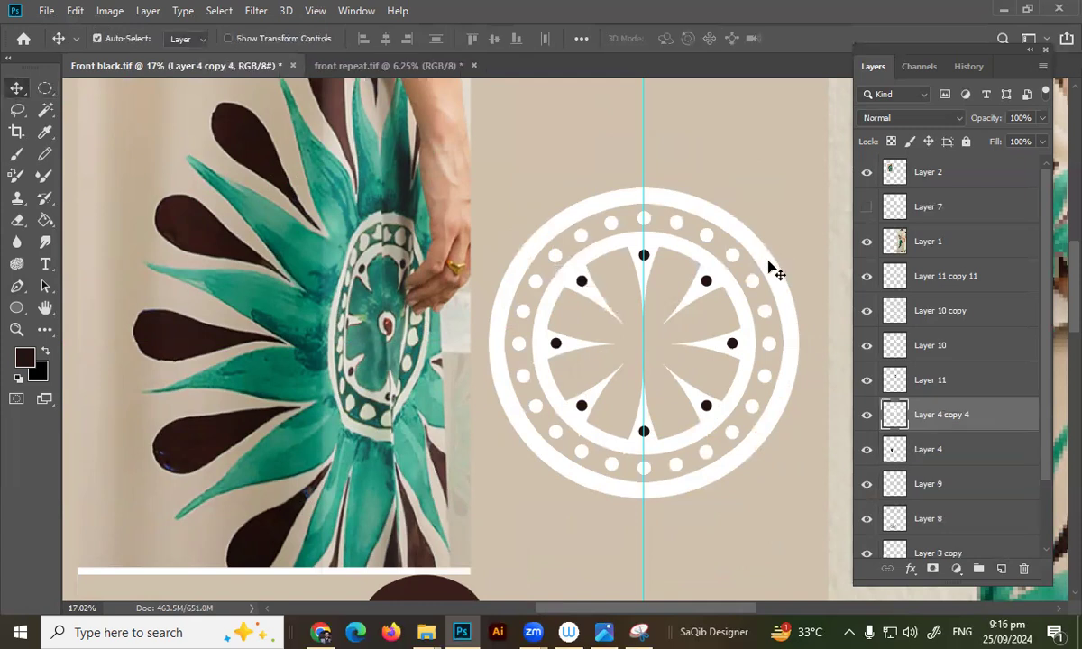
Select the whole circular area inside the outer white ring and check the selection by toggling the spike and ring layers.
click(768, 277)
key(w)
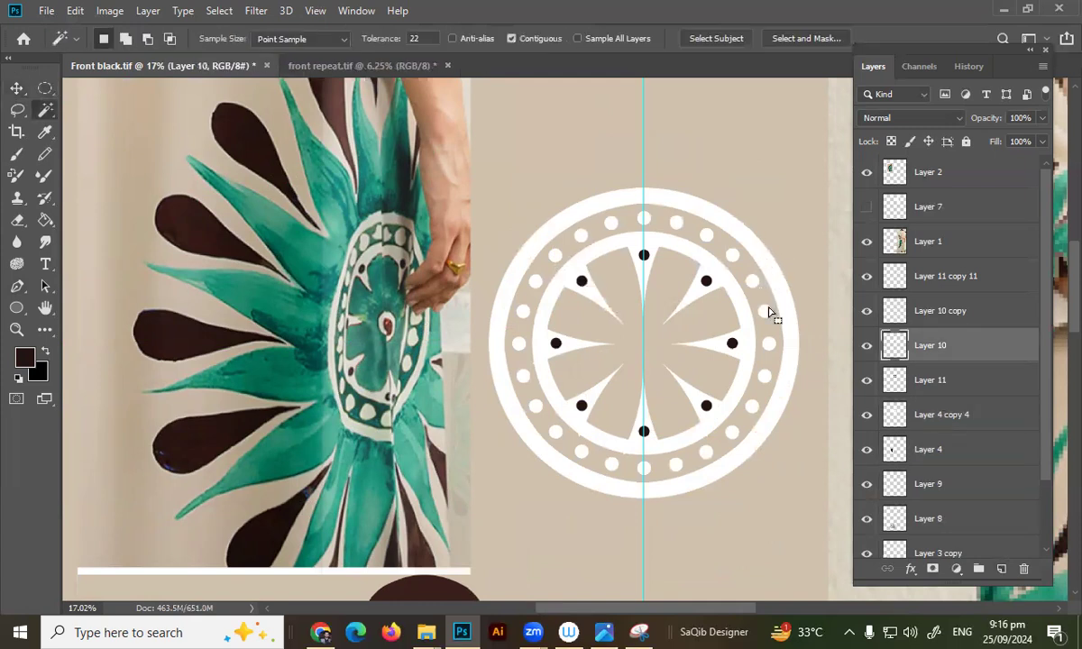
ctrl+click(893, 415)
key(v)
click(874, 420)
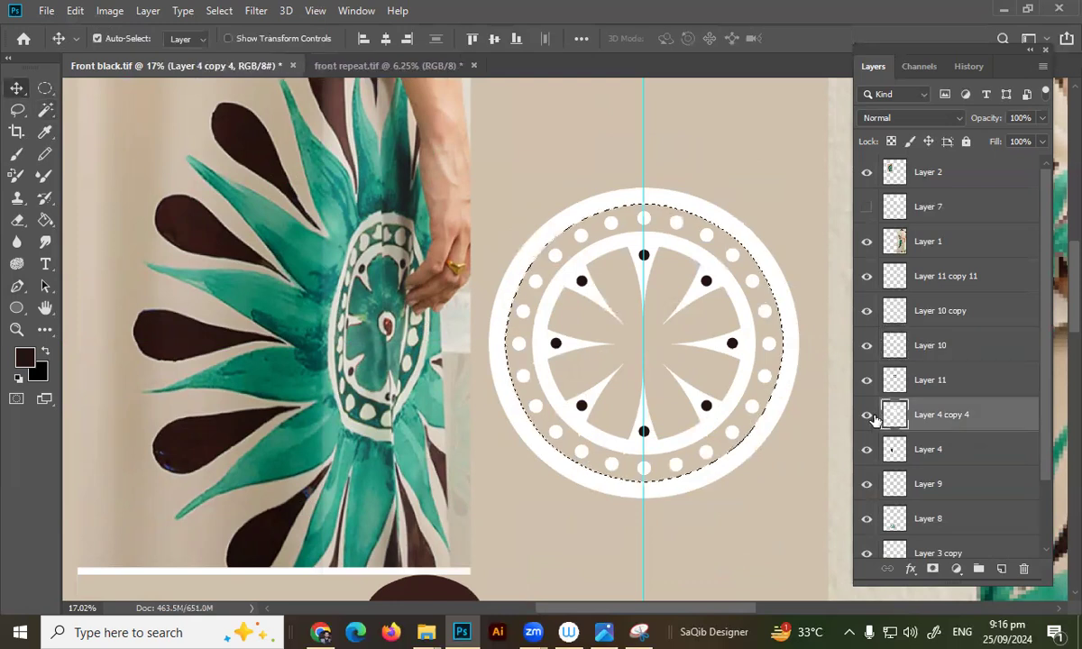
click(867, 415)
click(867, 415)
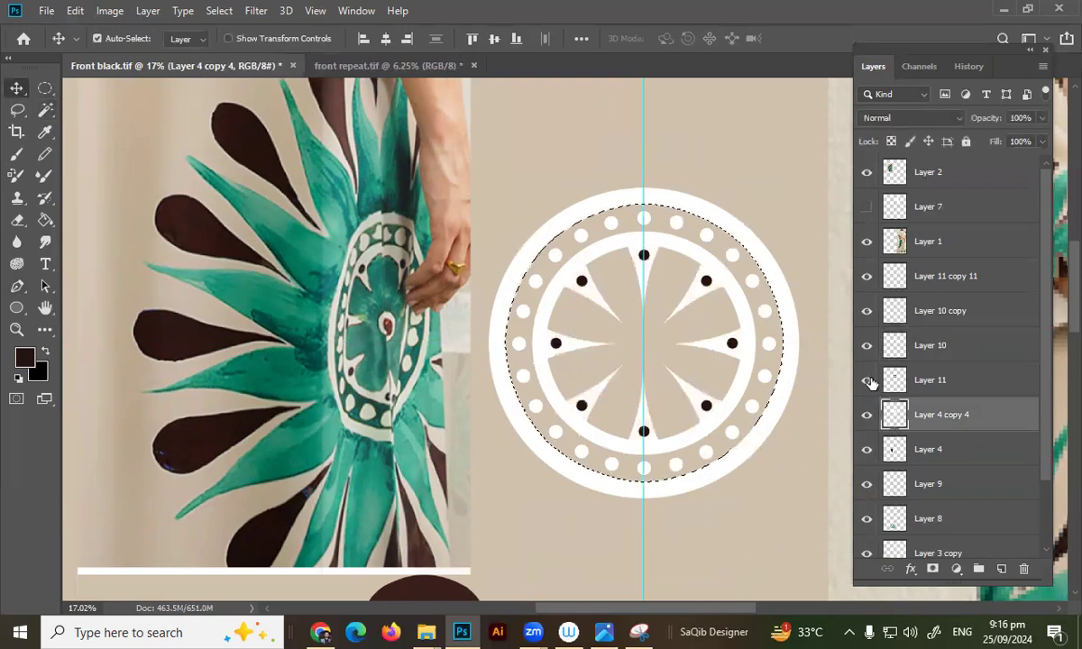
click(866, 346)
click(866, 346)
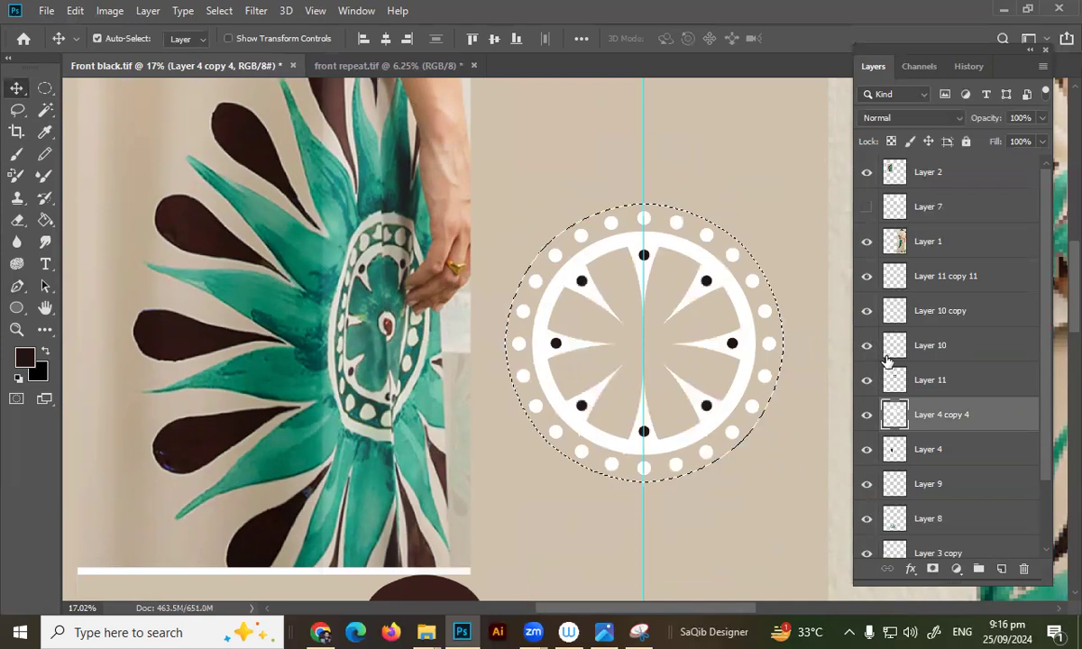
Add a new layer beneath the white spikes, fill the circular selection with green sampled from the reference motif and deselect it.
click(888, 447)
click(1002, 568)
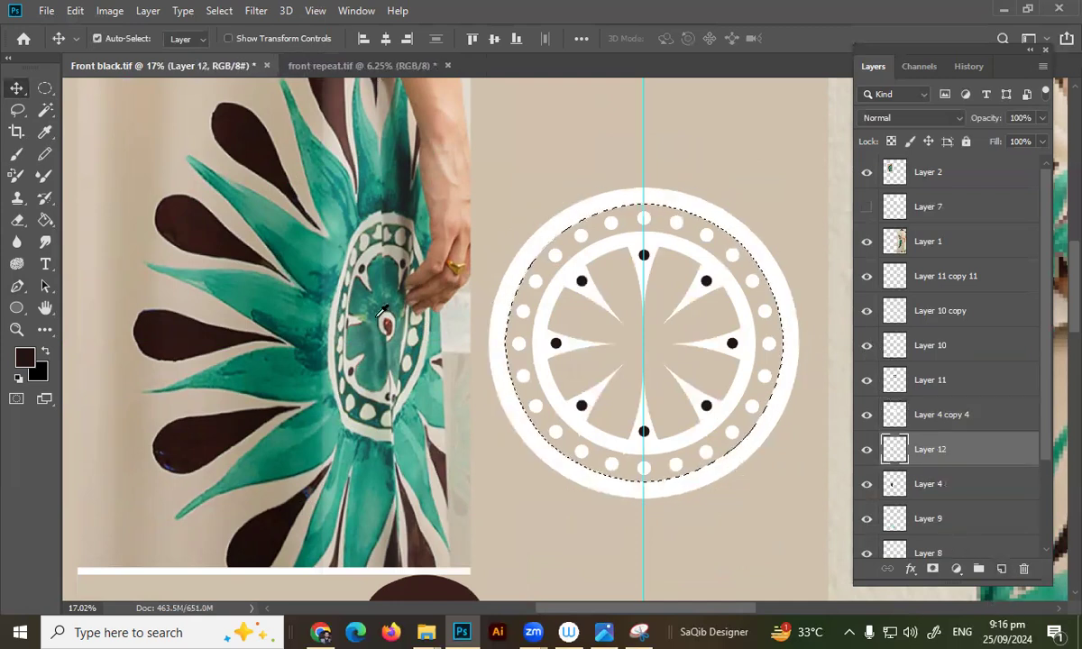
key(i)
click(343, 358)
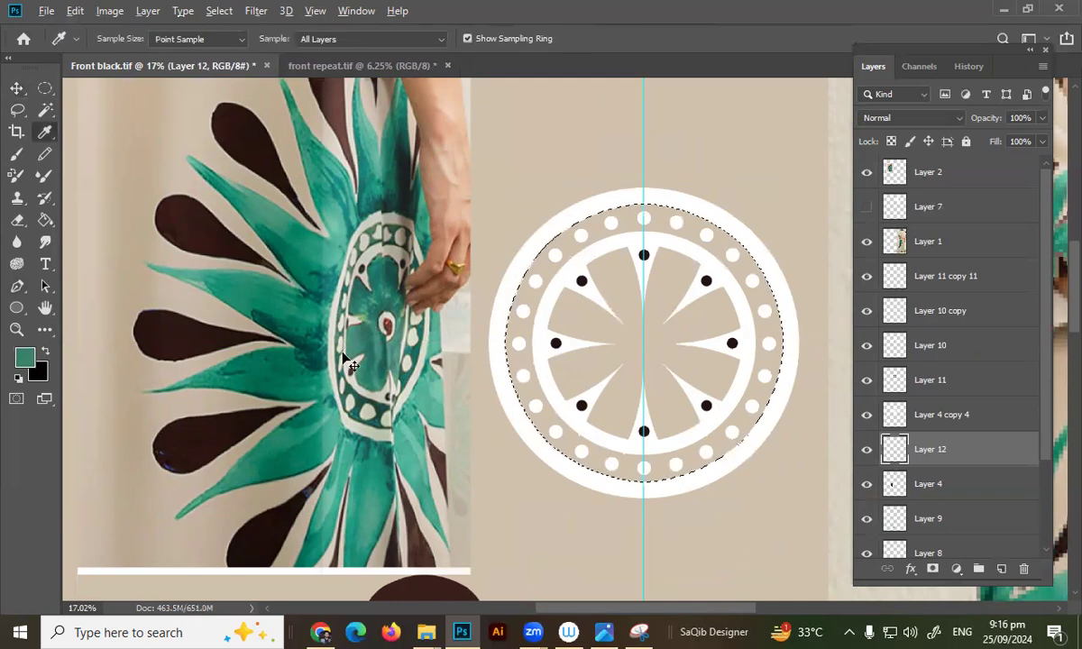
key(alt+BackSpace)
key(ctrl+d)
Select the layers of the white spikes, both white rings and the white dots together.
scroll(463, 395, down, 5)
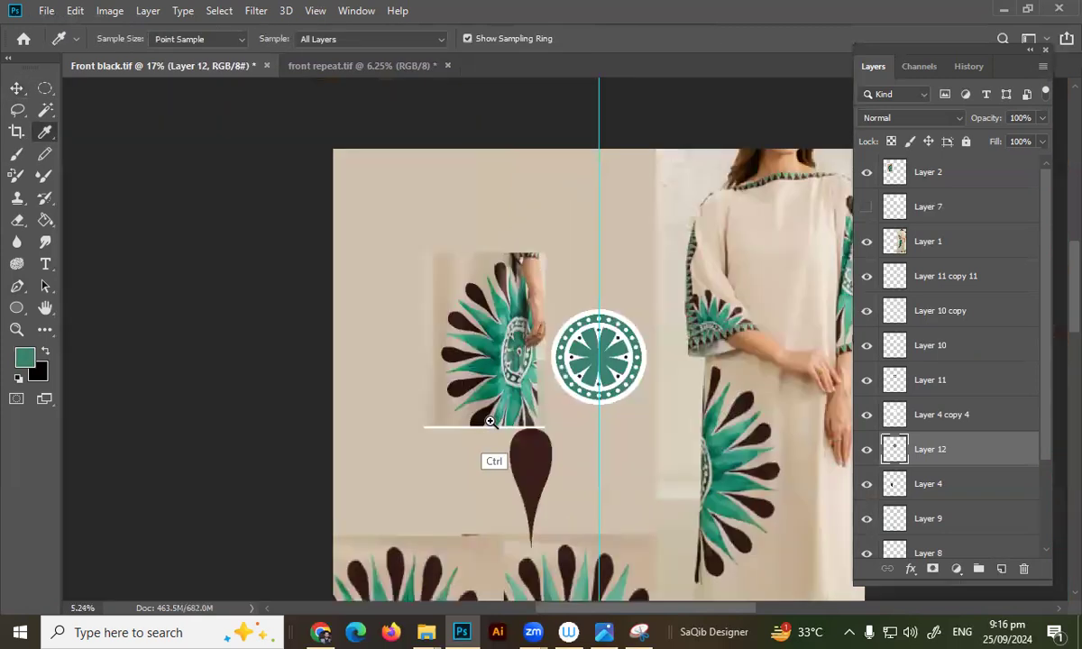
scroll(512, 413, up, 1)
scroll(530, 396, up, 1)
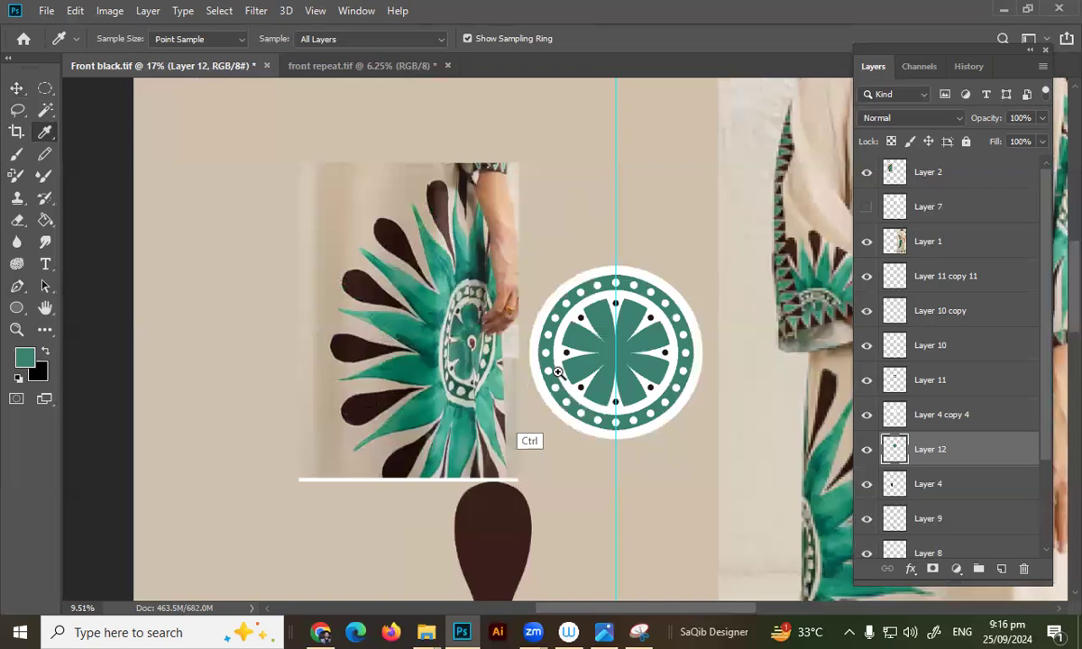
scroll(570, 290, up, 1)
key(v)
click(554, 342)
scroll(554, 343, up, 1)
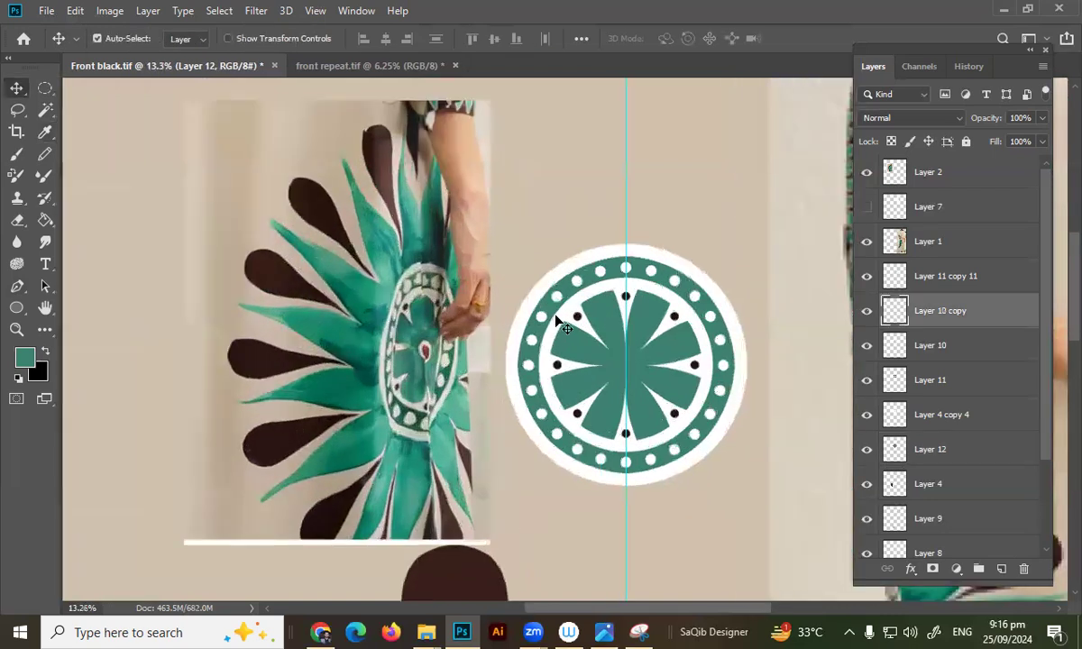
drag(573, 323, 571, 311)
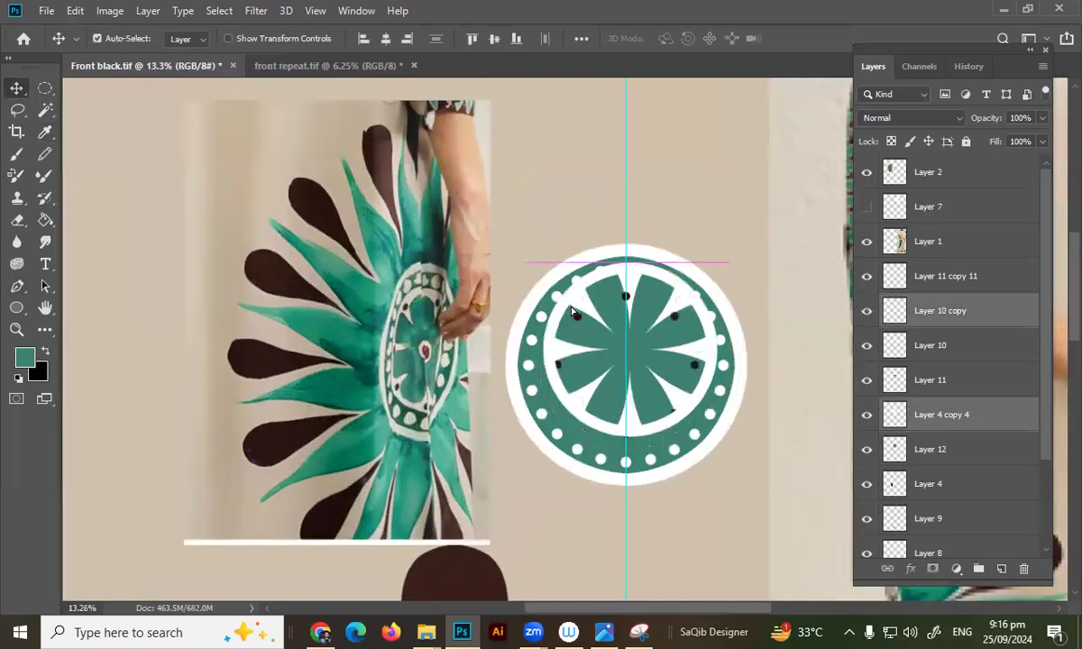
key(ctrl+z)
shift+click(550, 287)
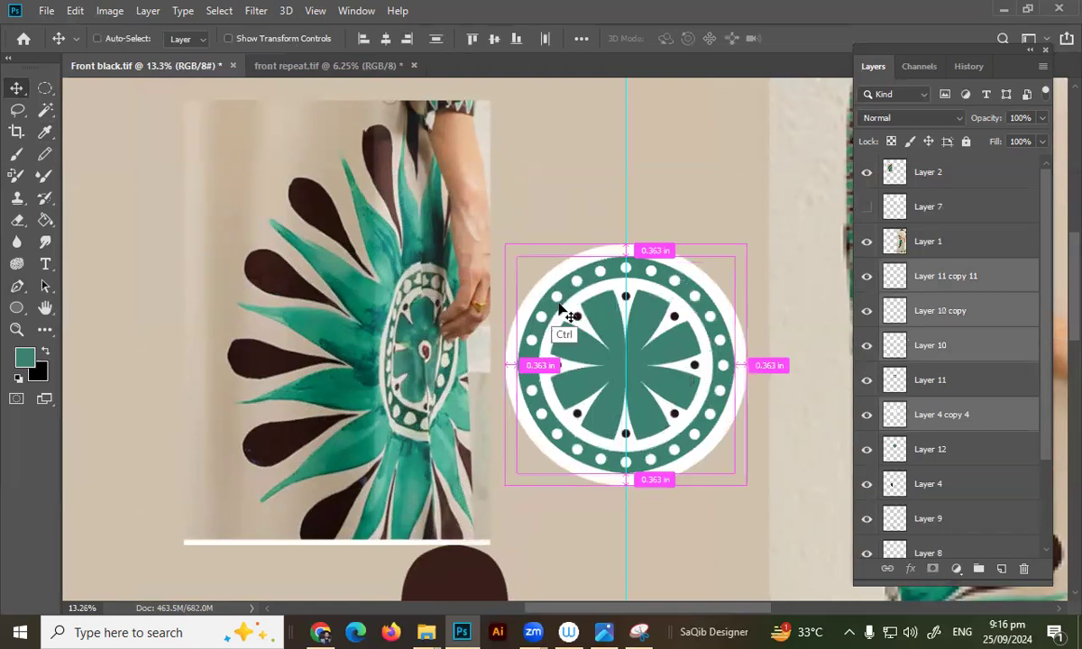
key(Delete)
scroll(656, 301, up, 2)
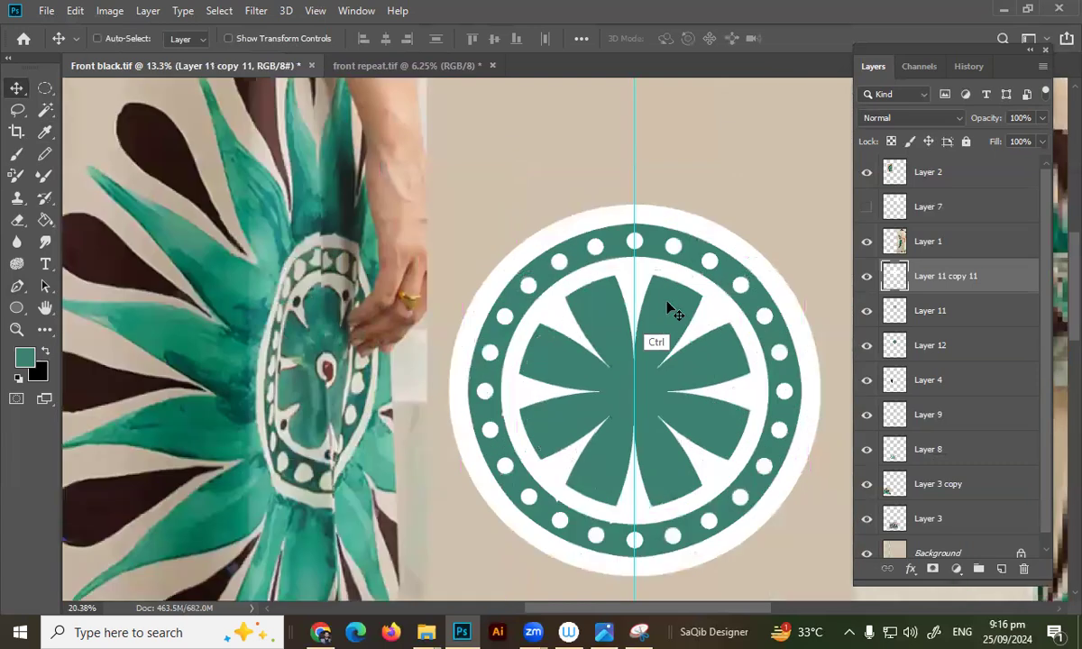
key(ctrl+z)
Add the brown dots' layer to the selected white layers and merge them all into one layer.
key(shift)
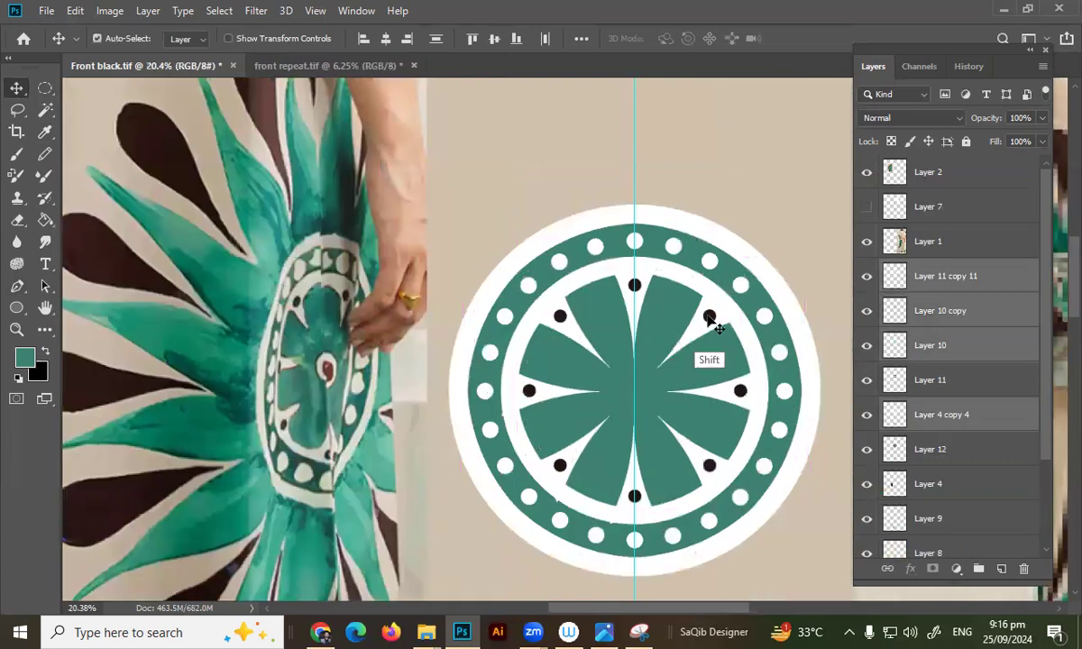
key(ctrl+shift+z)
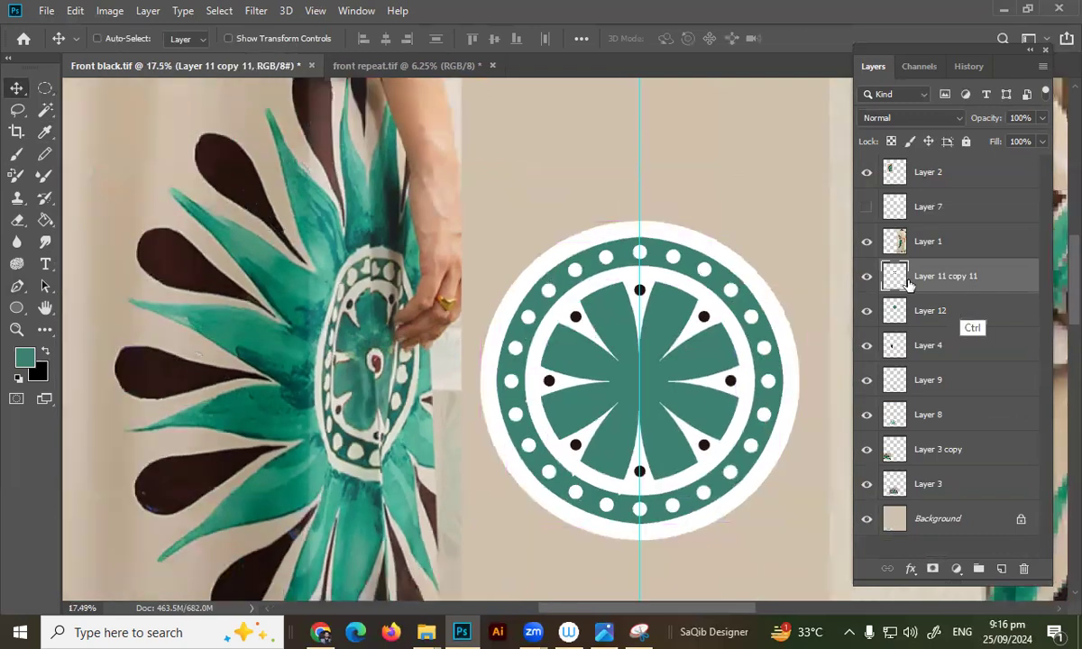
scroll(742, 306, down, 1)
Load the merged layer's outline as a selection and try filling its white parts with pale grey sampled from the reference ring.
ctrl+click(895, 276)
key(g)
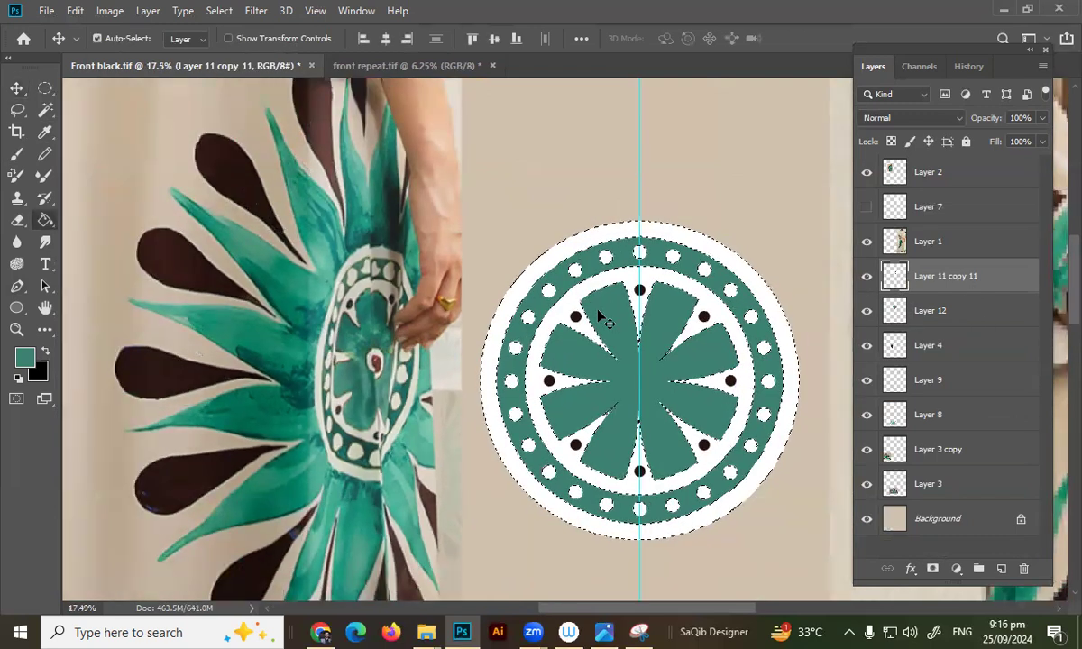
key(alt)
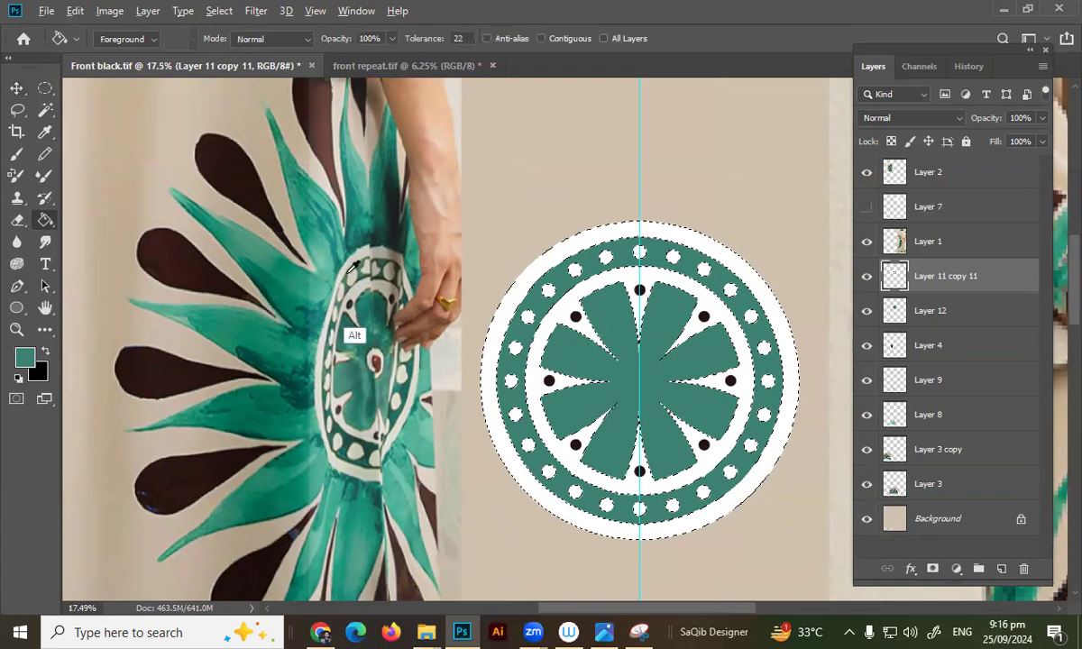
alt+click(335, 293)
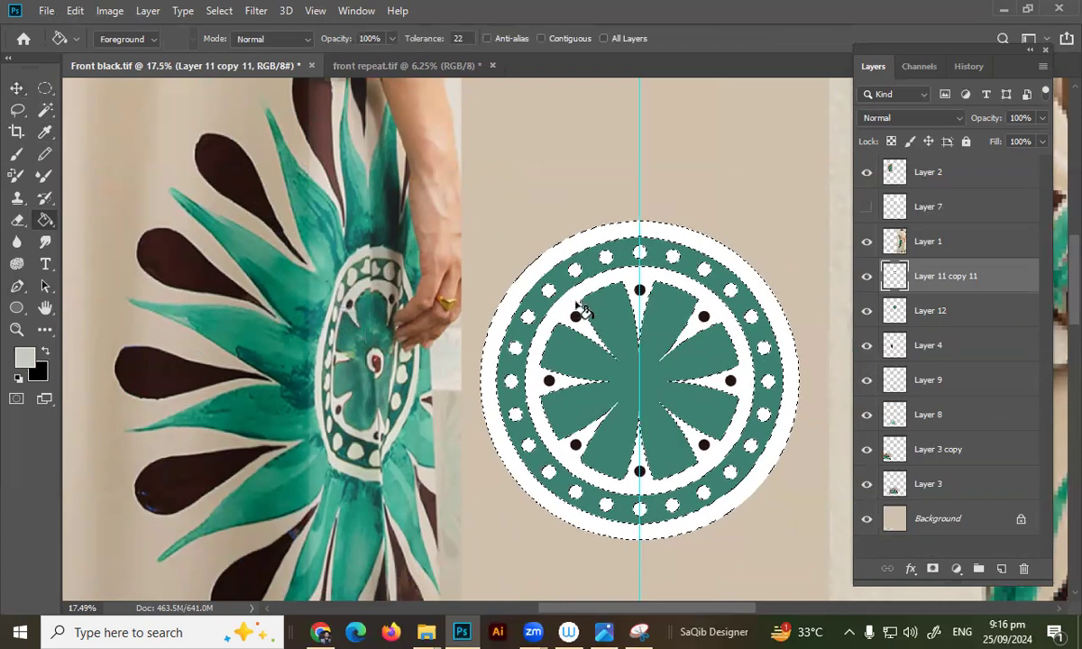
click(584, 308)
key(ctrl+z)
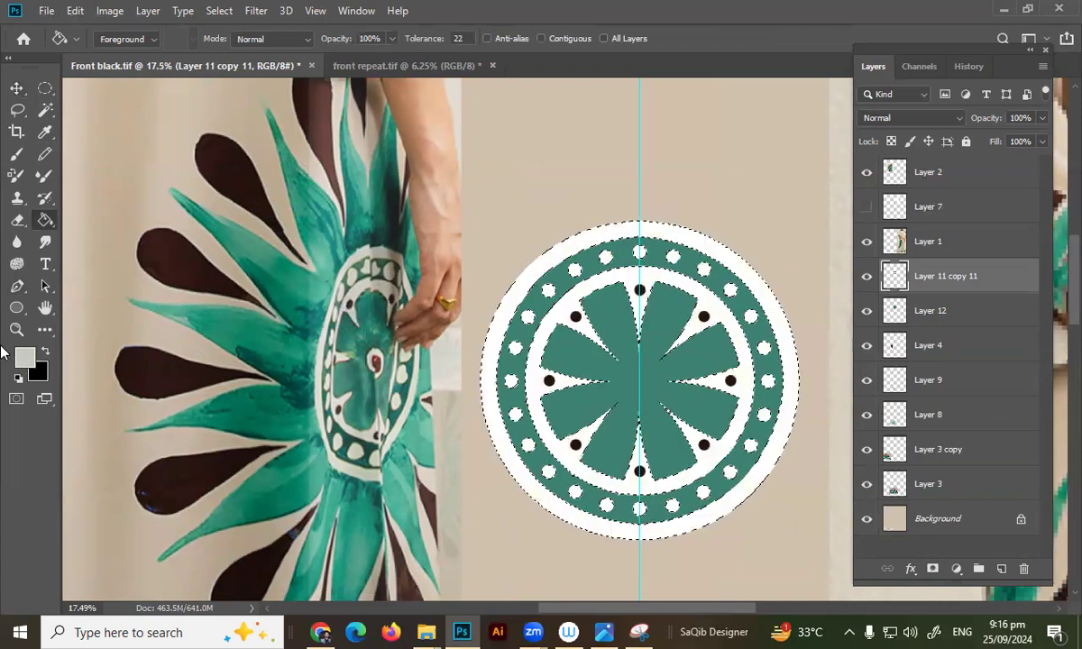
Change the foreground colour to a warm off-white with hue 44°, about #f9f2df.
click(27, 358)
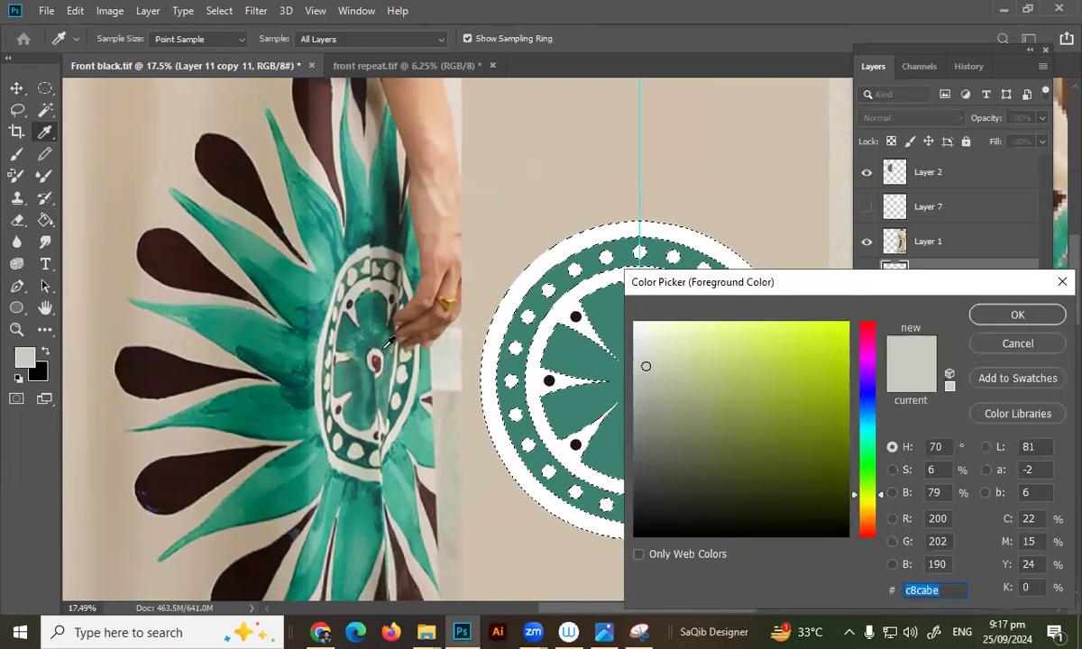
click(604, 305)
click(654, 322)
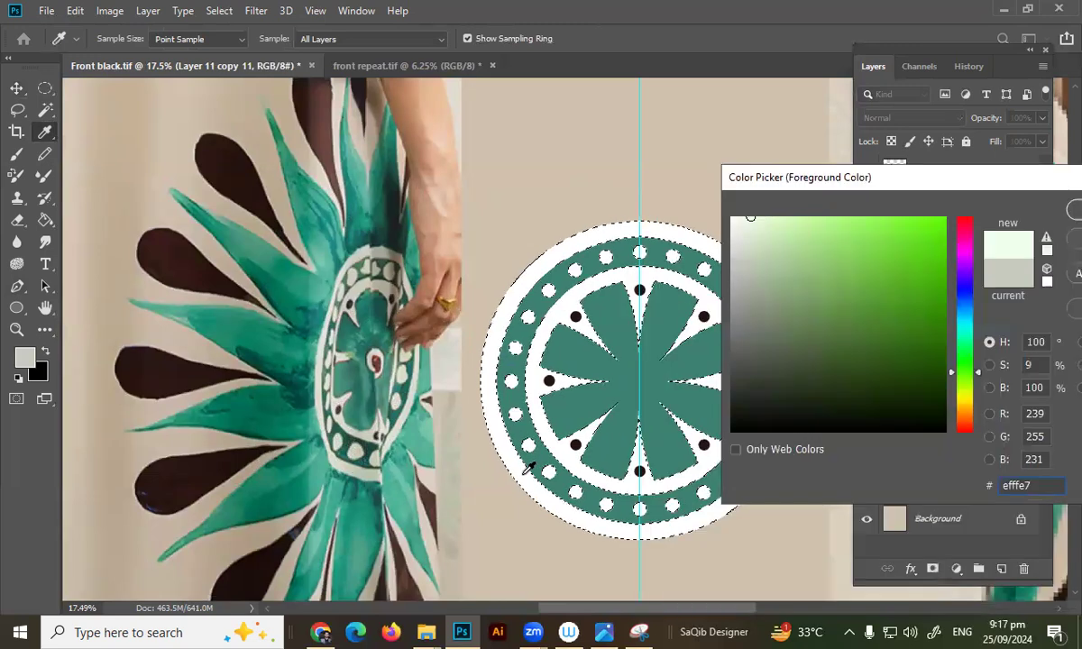
click(962, 407)
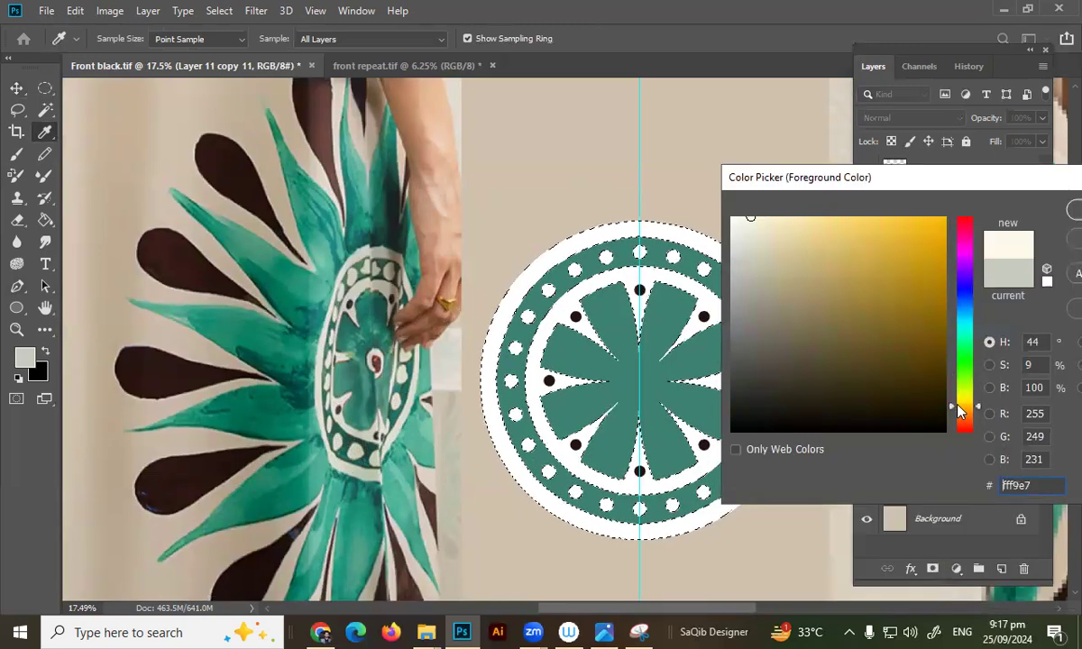
click(754, 222)
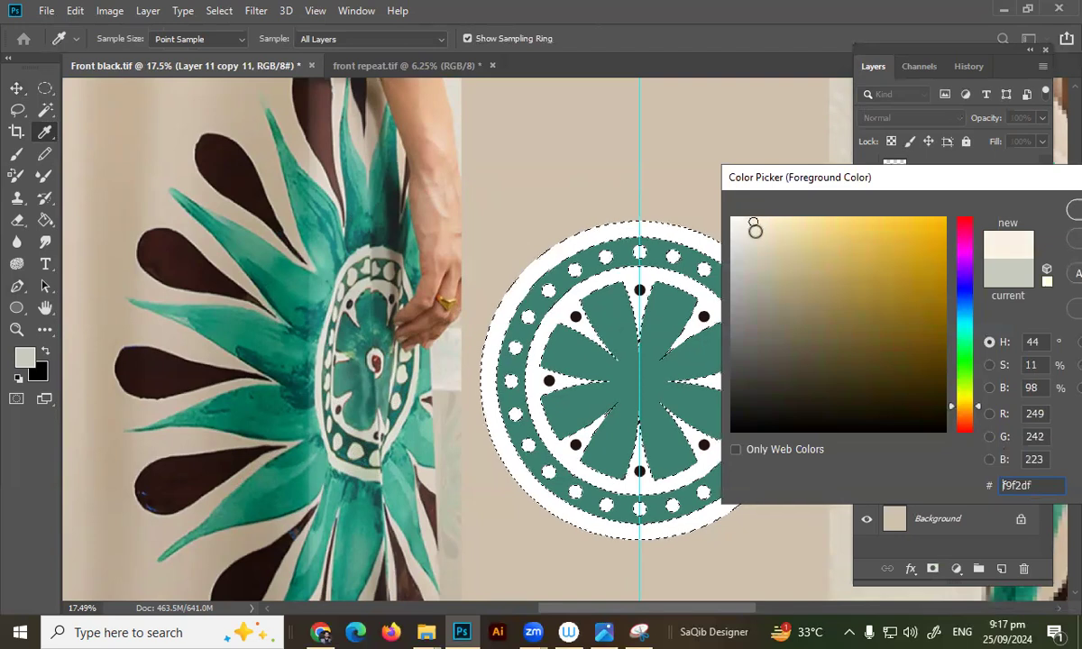
key(Return)
key(g)
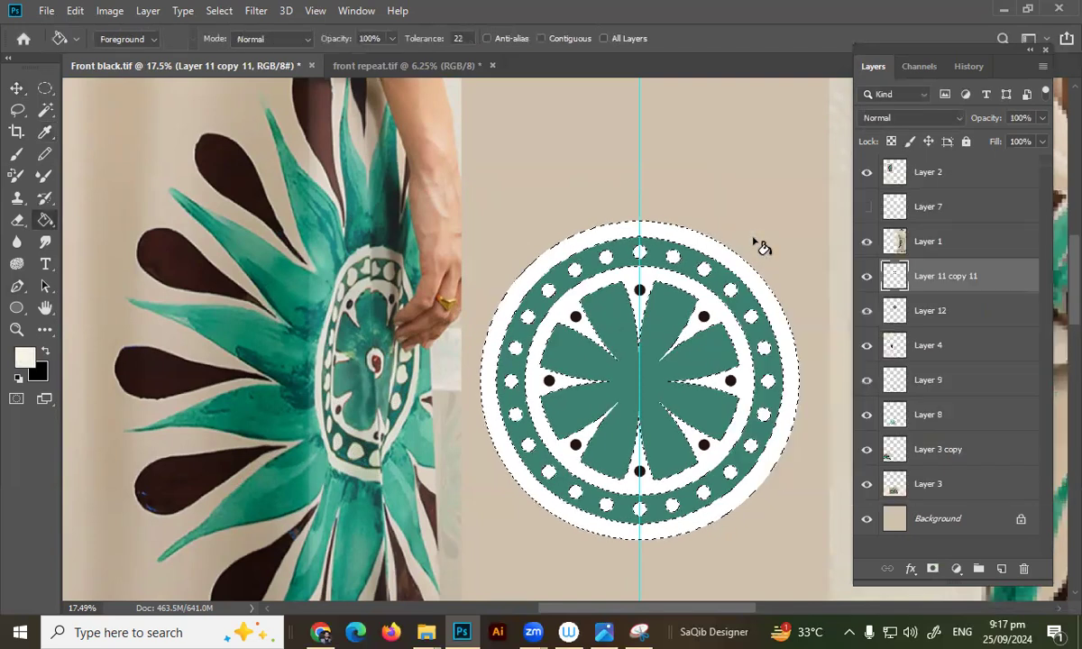
Fill the selected rings, dots and spikes with the warm off-white, deselect them and save the file.
key(alt+BackSpace)
key(ctrl+z)
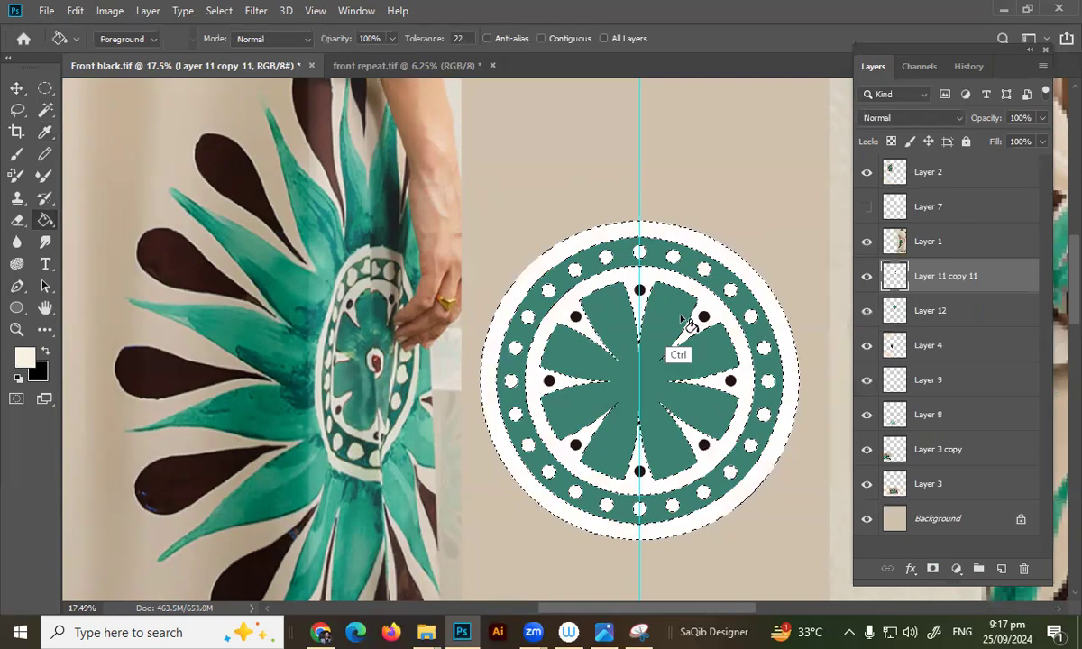
click(624, 284)
key(ctrl+d)
key(ctrl+s)
Move the brown teardrop from beneath the reference photo to just above the circular centre and save the file.
drag(628, 309, 600, 349)
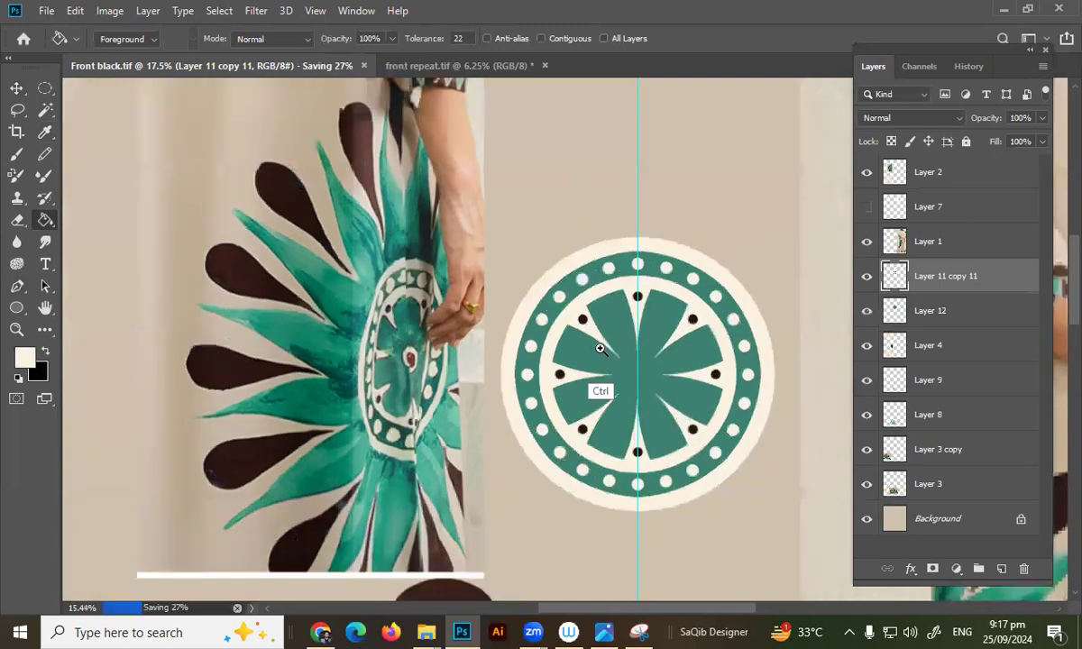
scroll(552, 362, down, 3)
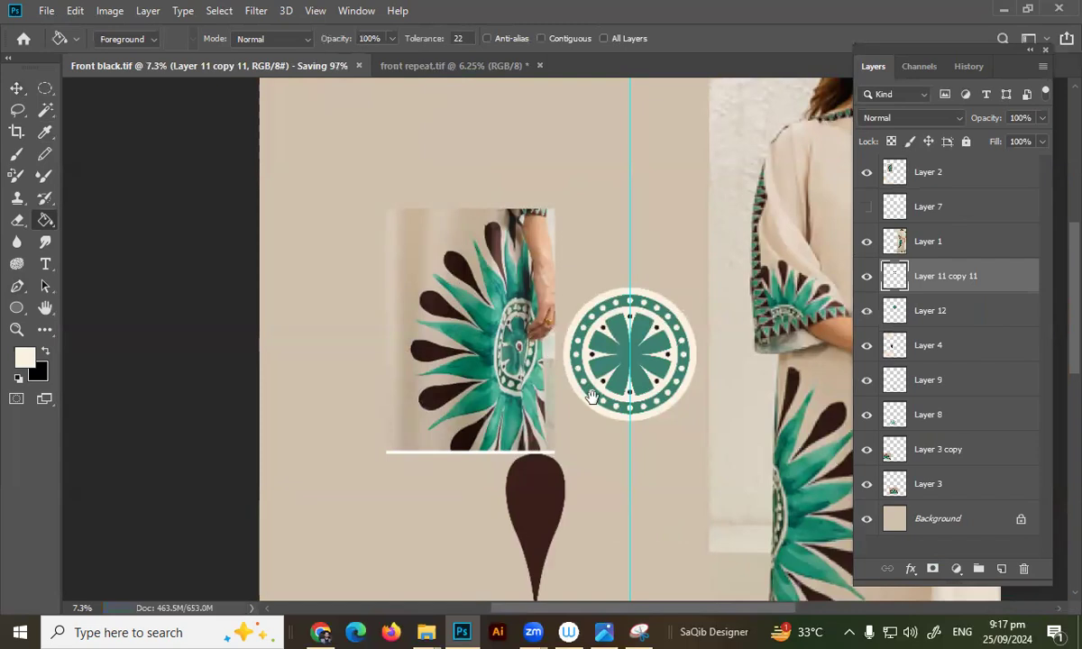
drag(592, 397, 588, 311)
drag(618, 231, 610, 213)
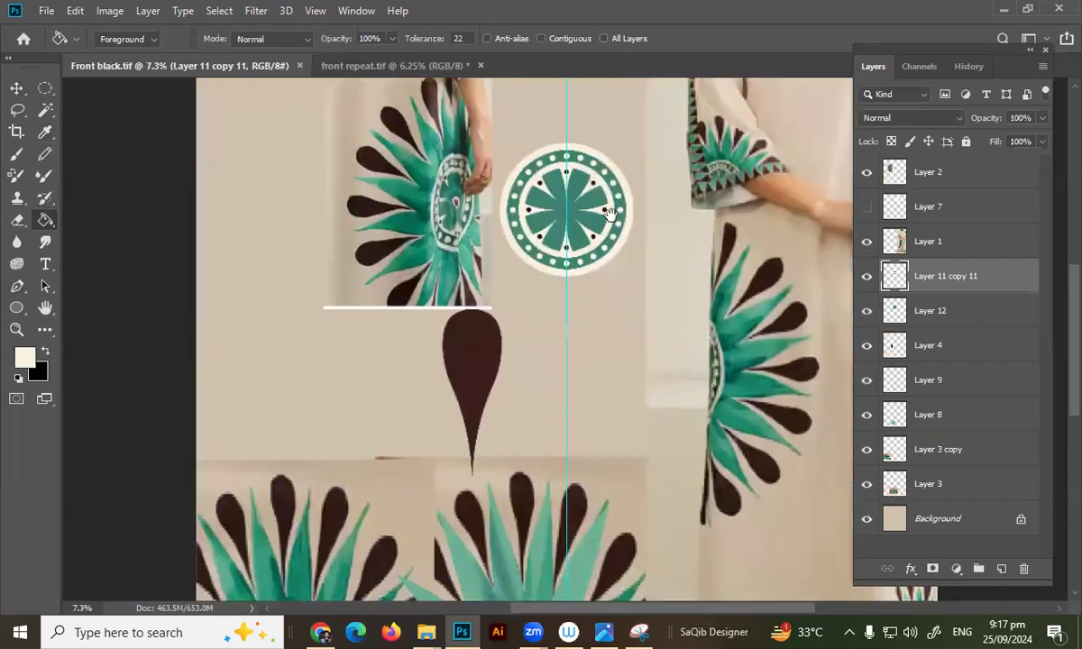
drag(510, 305, 556, 376)
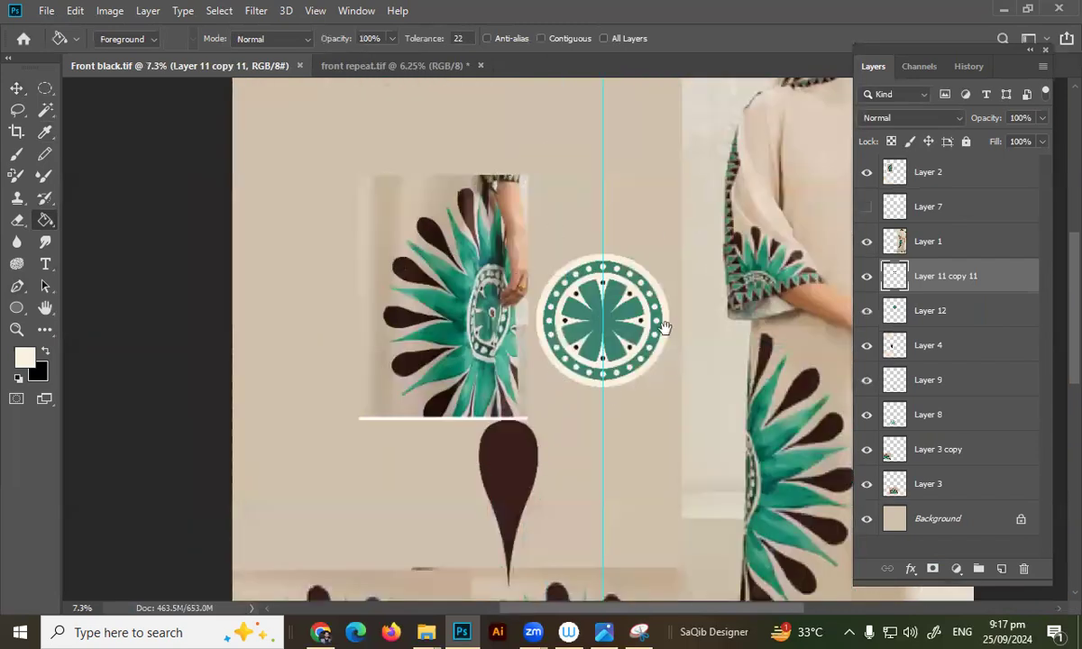
drag(490, 298, 505, 236)
key(v)
scroll(503, 336, up, 3)
key(ctrl+s)
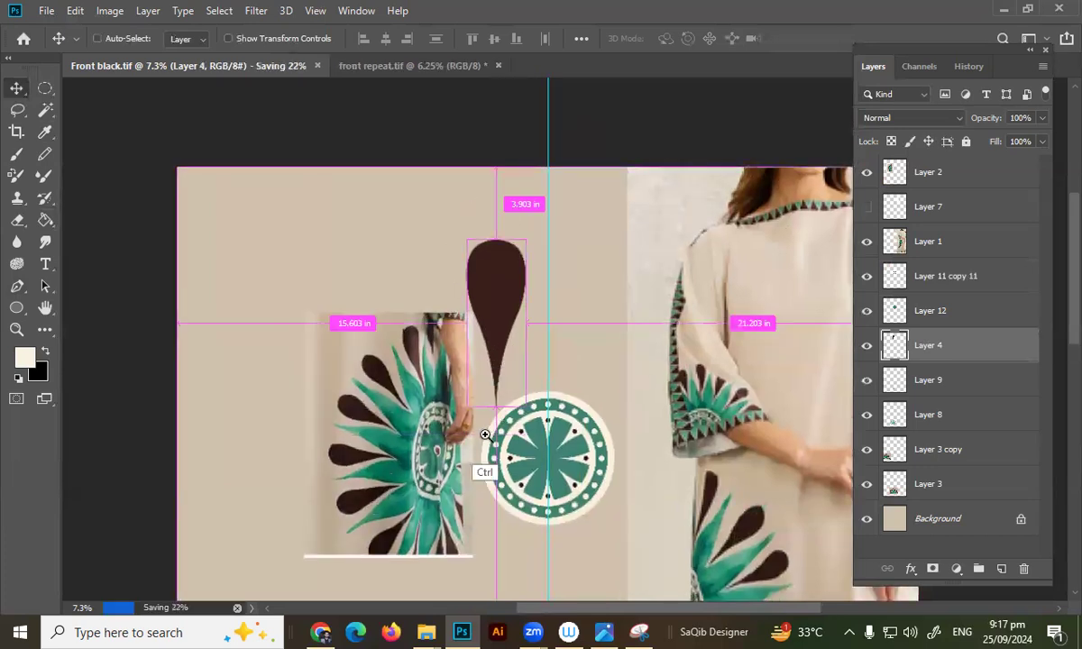
Move the flower reference crop aside and place the green leaf layers, Layer 8 and Layer 9, above the circular centre.
scroll(530, 423, down, 4)
scroll(590, 356, up, 2)
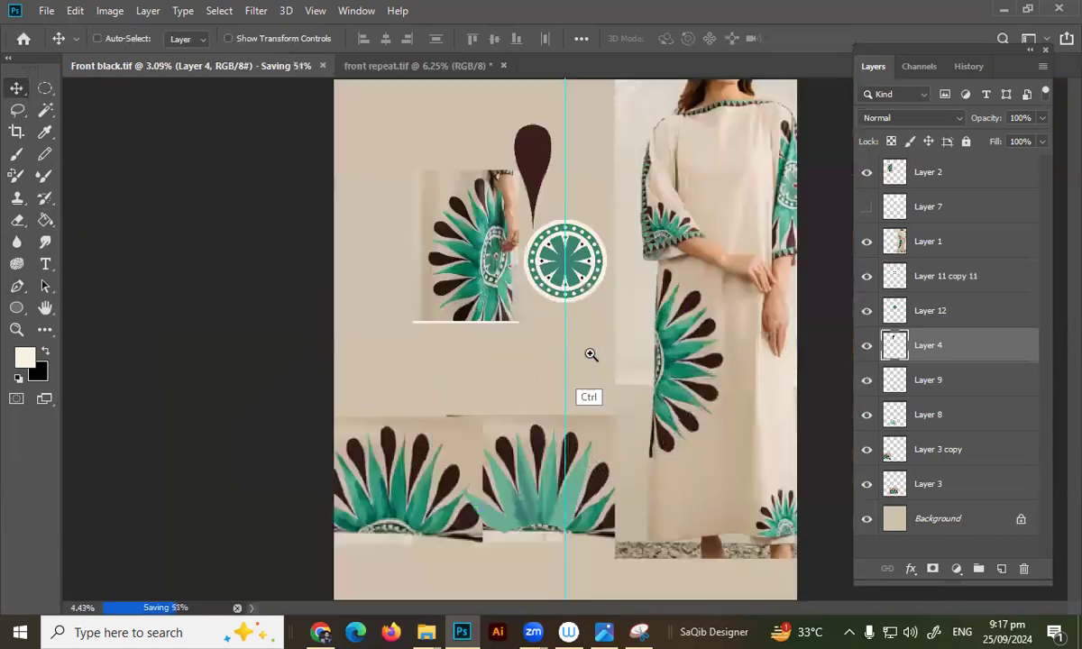
drag(535, 467, 422, 359)
drag(494, 469, 600, 18)
shift+click(584, 483)
scroll(570, 317, up, 3)
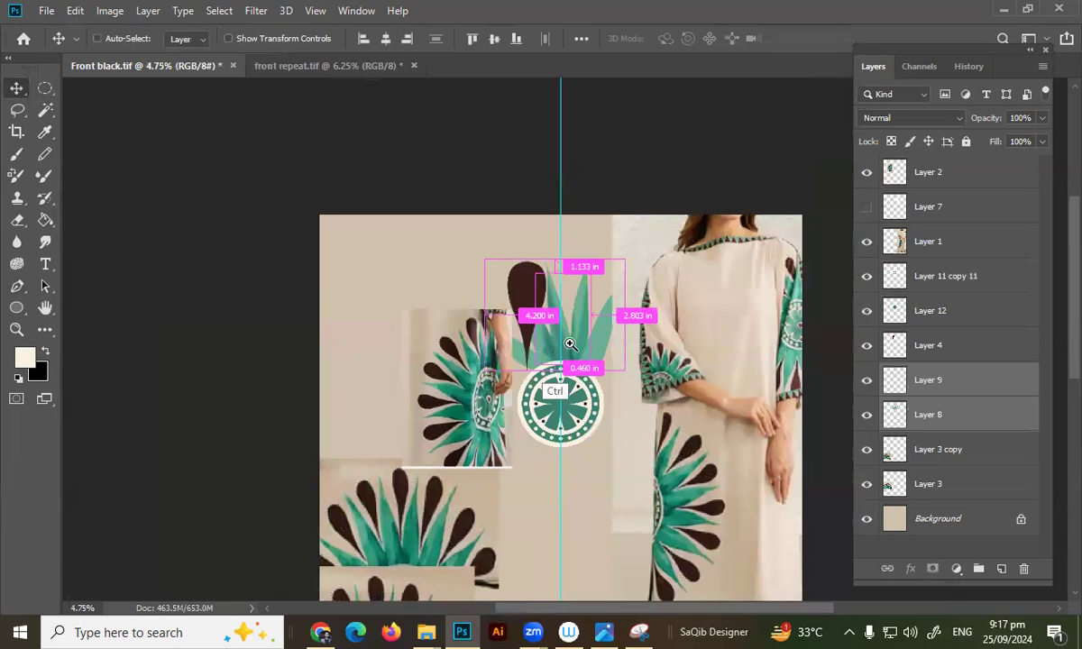
Move the hand reference photo clear of the motif, place a copy of the brown teardrop beside the green leaves and save.
drag(505, 285, 535, 356)
drag(543, 316, 526, 225)
drag(436, 394, 283, 376)
drag(537, 246, 539, 294)
key(ctrl+s)
Scale the teardrop copy to 59.20%, rotate it -36.70° and fit it between the two outermost left leaves.
key(ctrl+t)
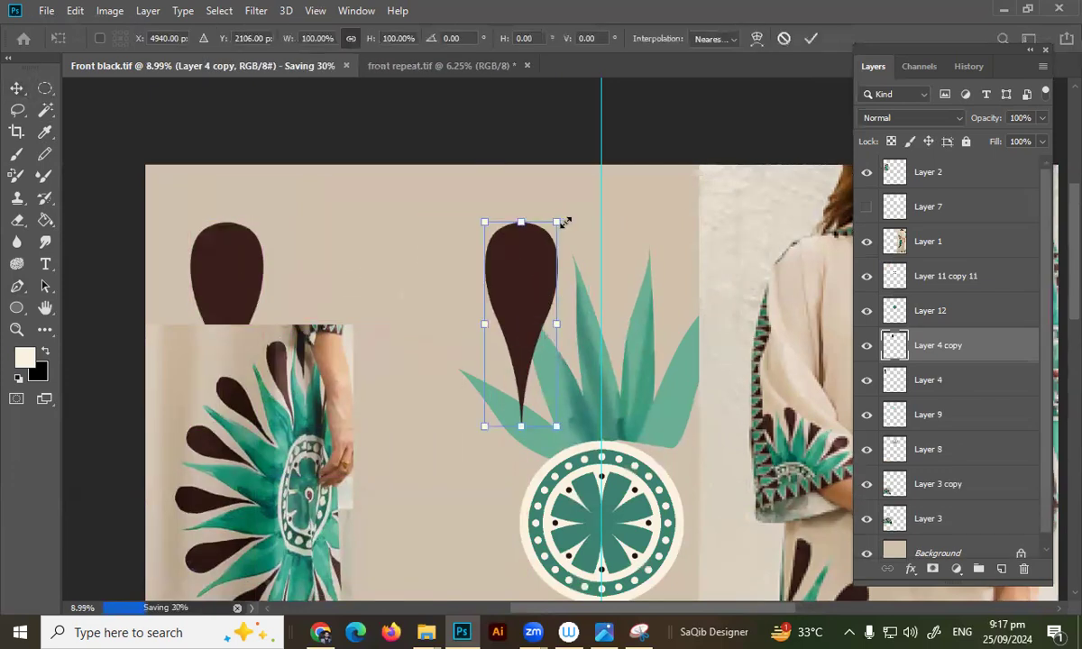
drag(558, 220, 503, 245)
drag(484, 324, 468, 366)
drag(499, 268, 499, 272)
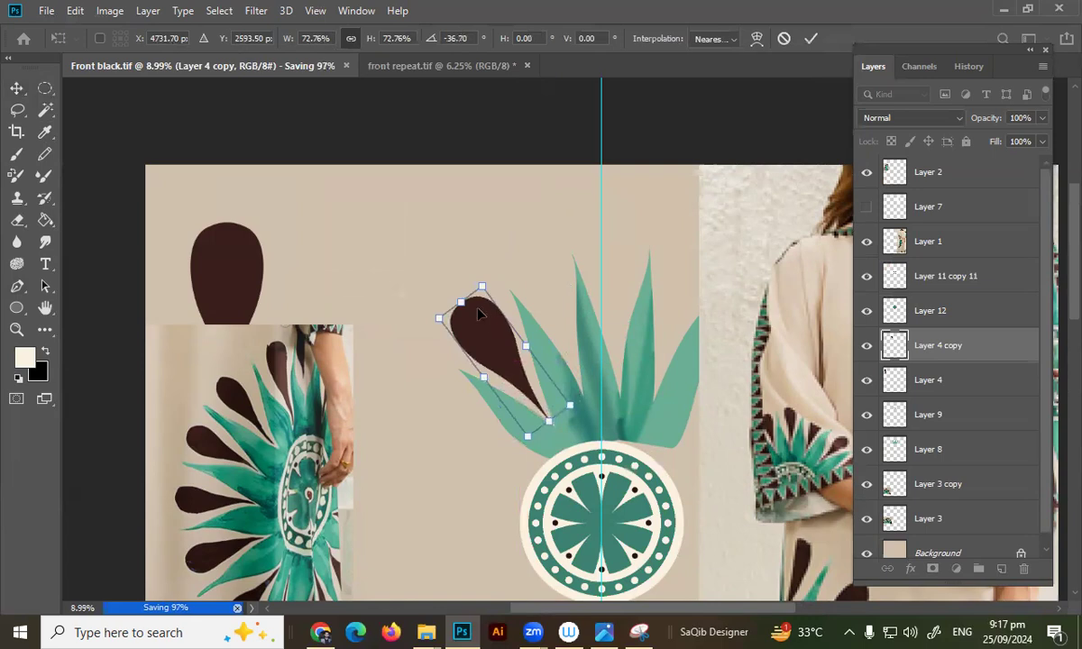
drag(458, 301, 475, 321)
key(Return)
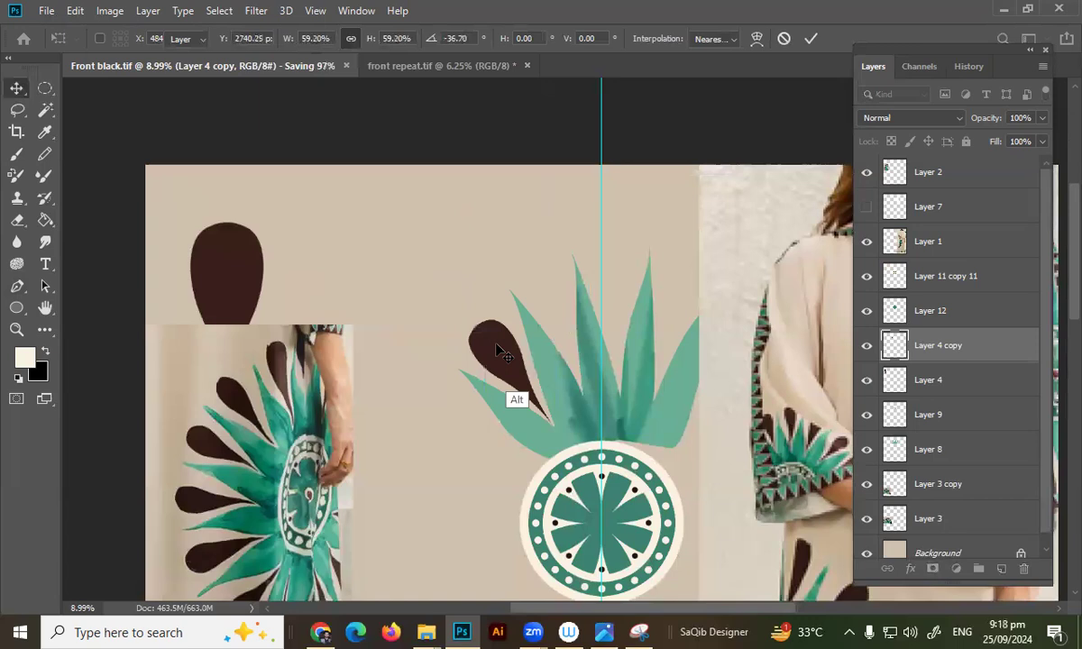
Duplicate the small teardrop and rotate the copy more upright to fit the next gap between the leaves.
drag(503, 358, 549, 306)
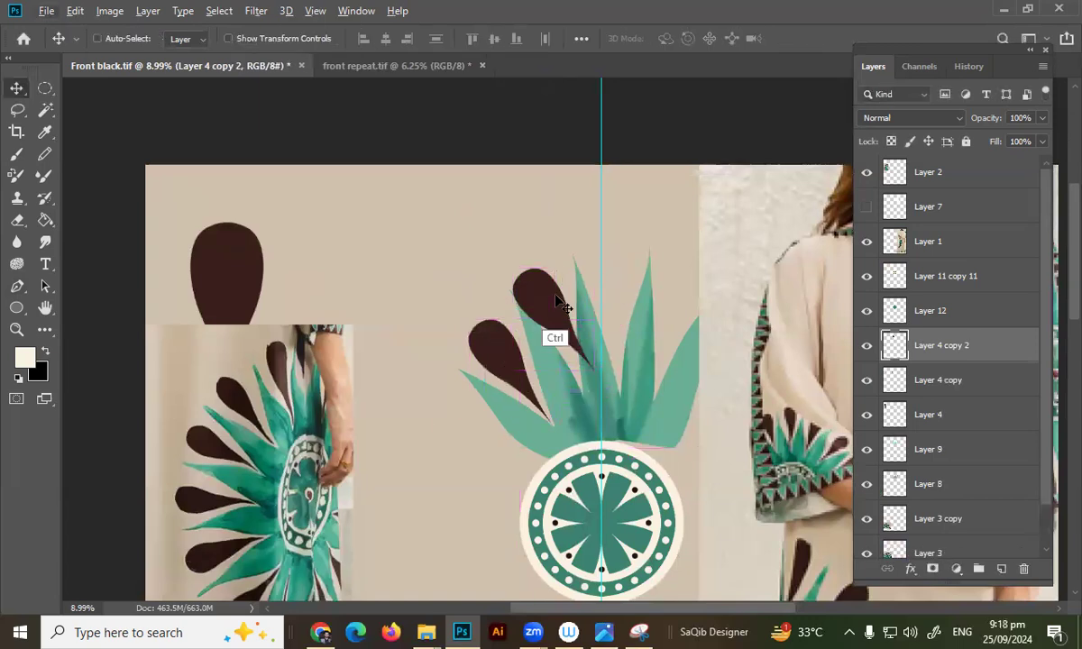
key(ctrl+t)
drag(575, 248, 598, 267)
key(Return)
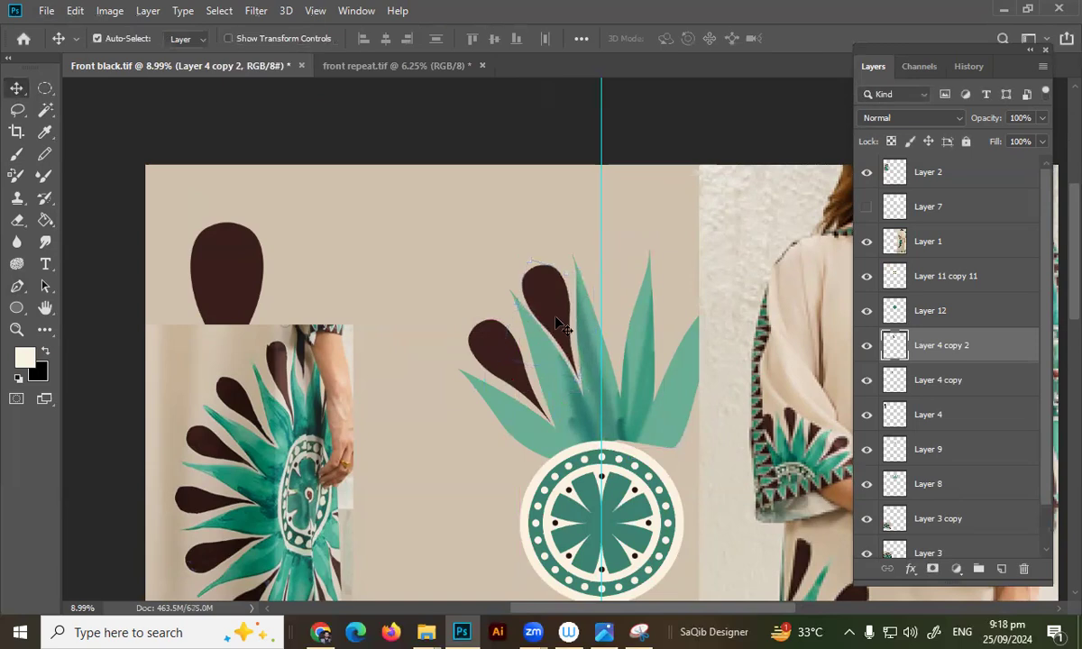
Place a third small teardrop upright in the gap between the two tallest leaves and save the file.
drag(558, 325, 634, 279)
key(ctrl+t)
key(Return)
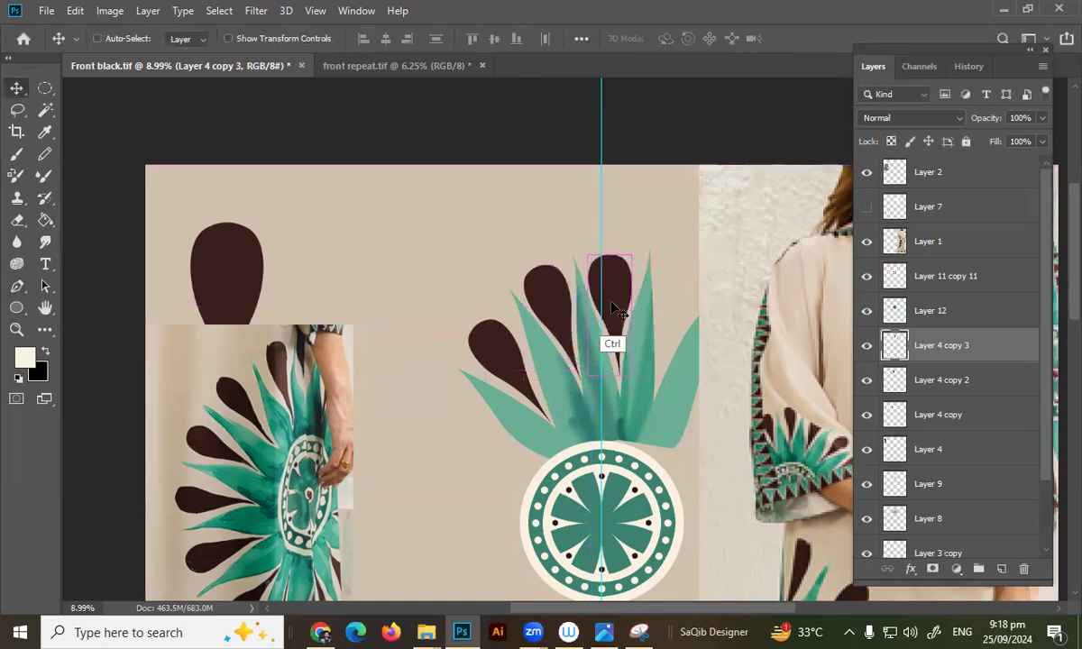
key(ctrl+s)
Open the dress reference image sdsdsdsw.webp, examine how its teardrops sit between the leaves and close it.
mouse_move(426, 631)
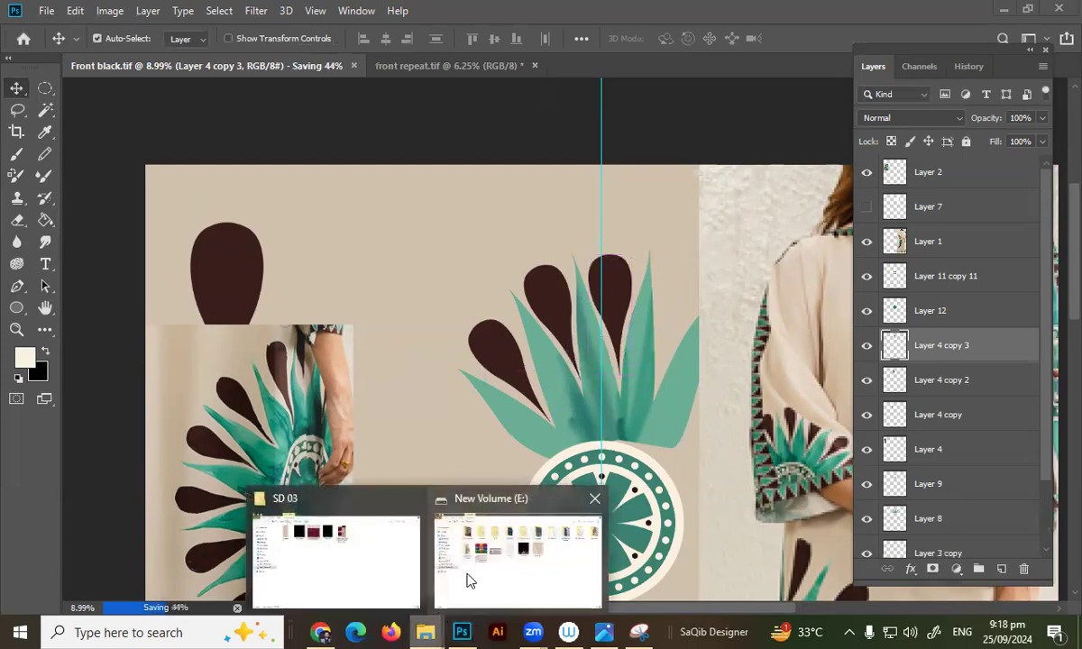
click(465, 580)
click(588, 189)
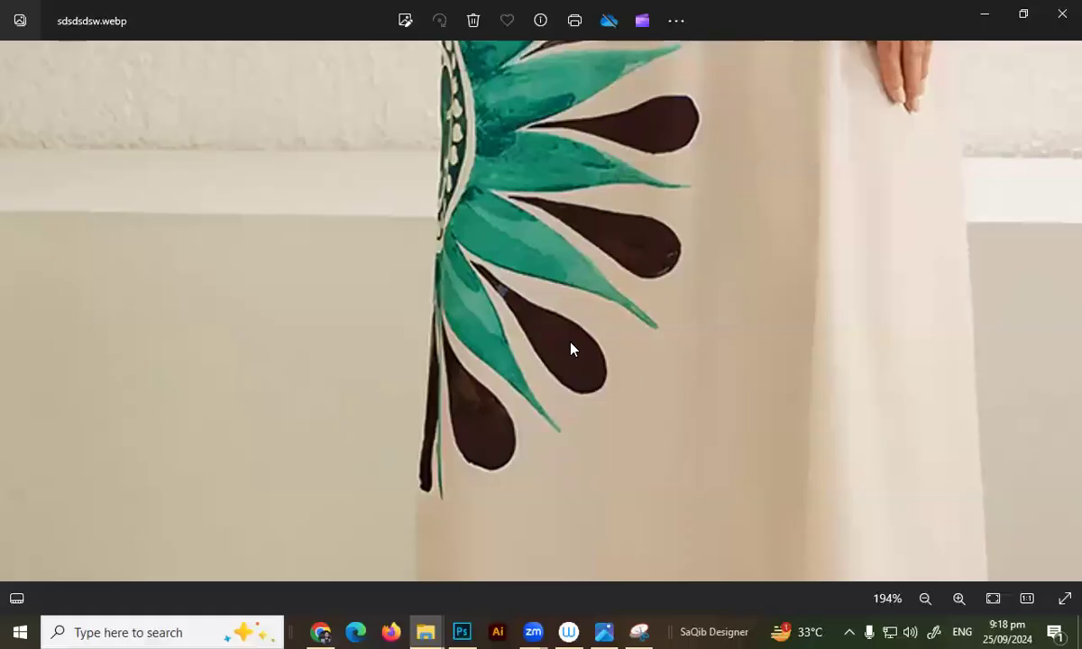
click(1054, 29)
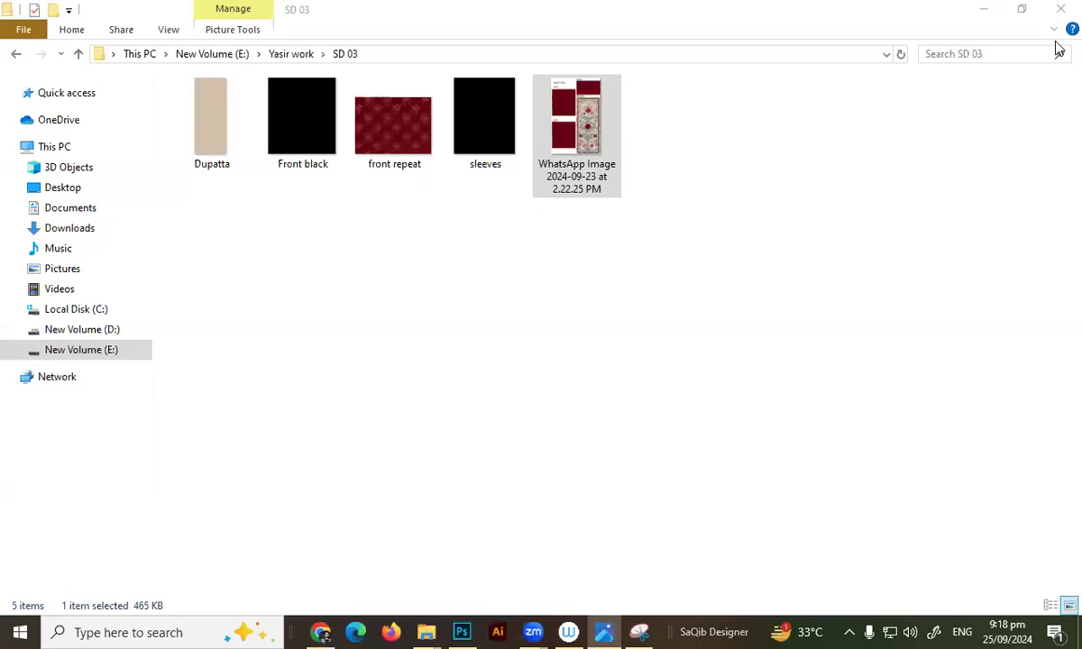